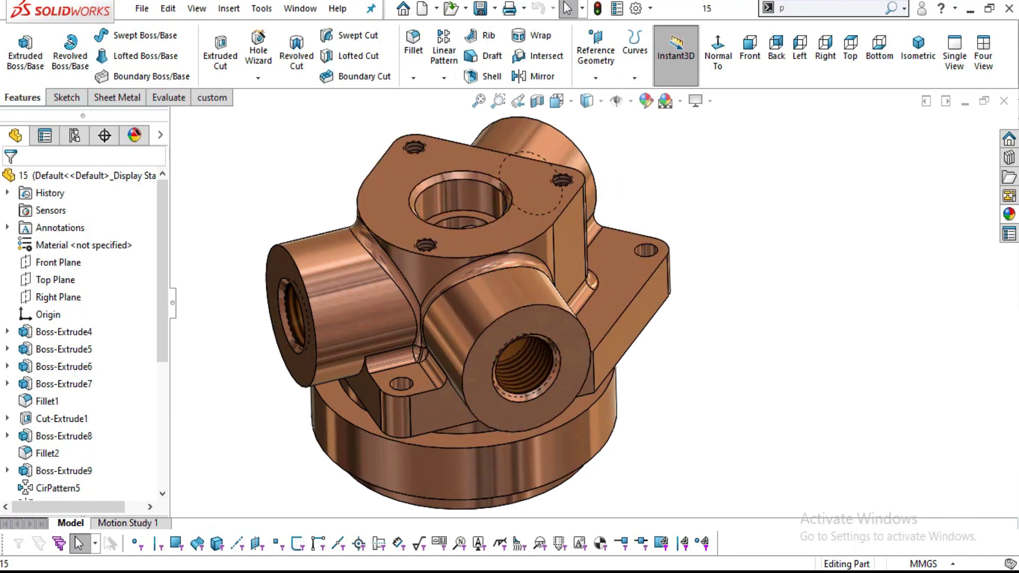
Switch to the reference drawing 15.jpg in Photos and examine the part's section, front and side views.
key("alt+Tab")
scroll(511, 302, "down", 1)
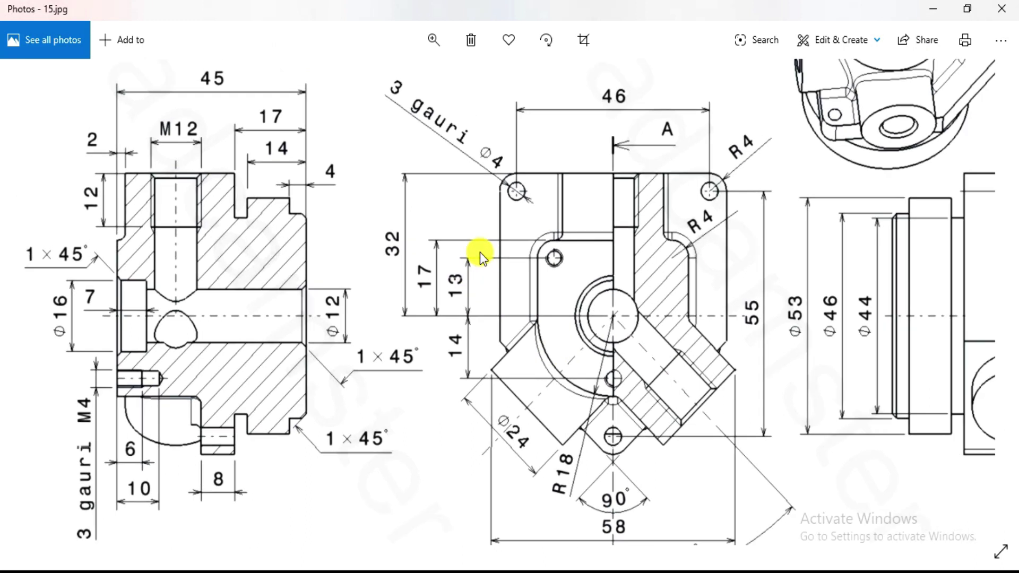
scroll(479, 252, "down", 2)
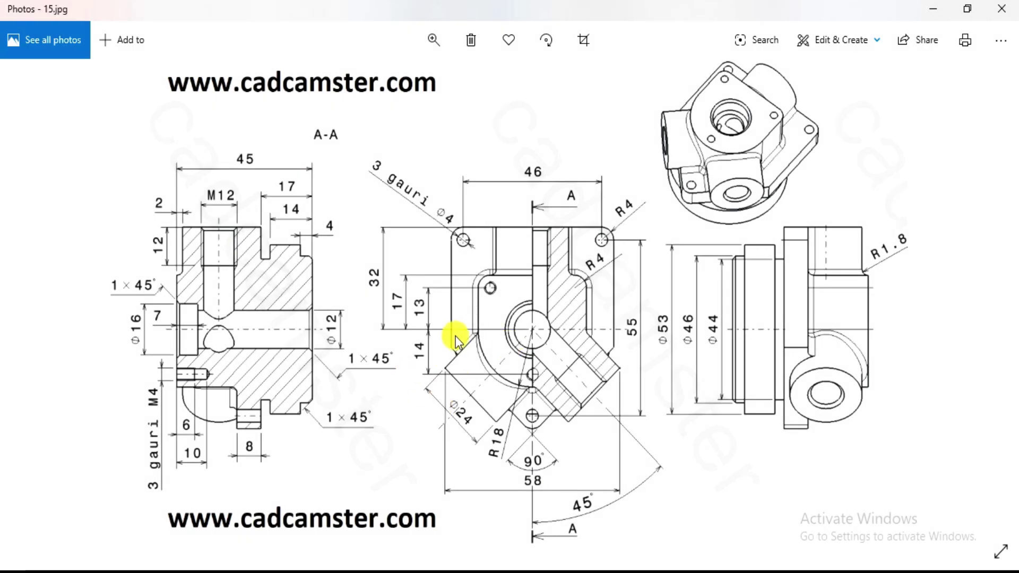
scroll(461, 327, "up", 2, "ctrl")
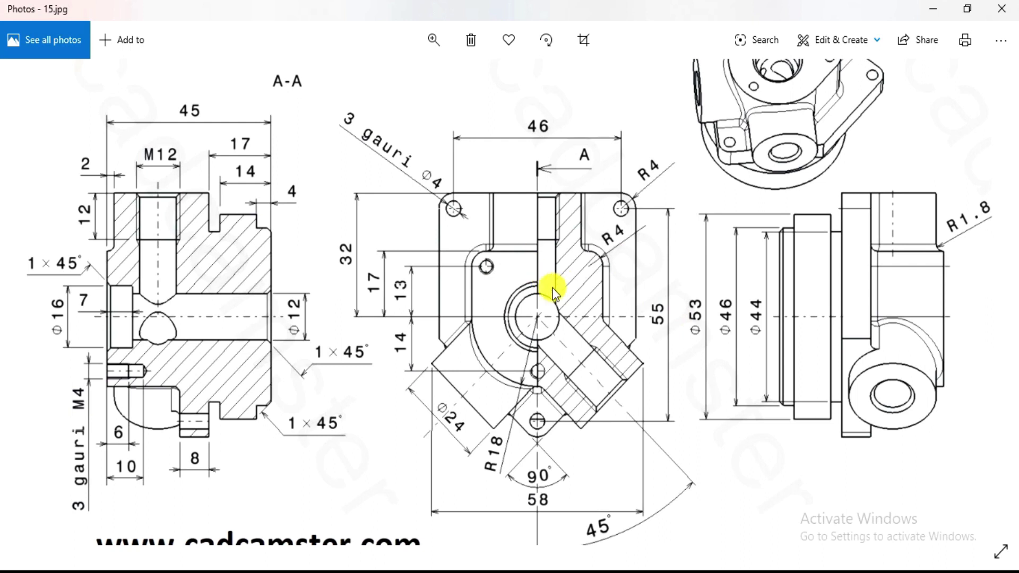
scroll(560, 283, "down", 3, "ctrl")
scroll(507, 291, "up", 1, "ctrl")
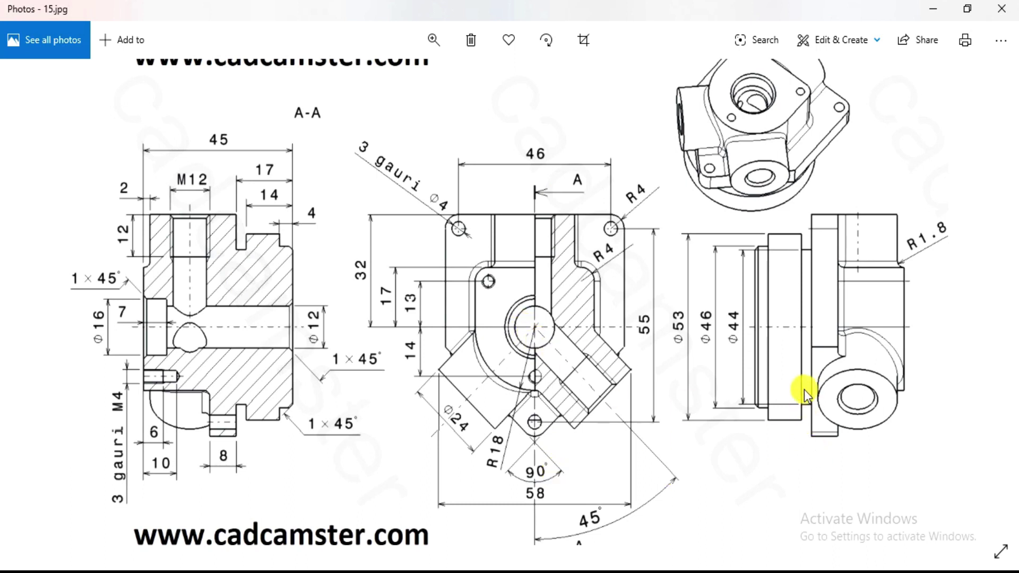
scroll(803, 390, "up", 2, "ctrl")
scroll(725, 366, "up", 1, "ctrl")
scroll(603, 421, "down", 1, "ctrl")
scroll(785, 352, "down", 1, "ctrl")
scroll(635, 336, "up", 1, "ctrl")
scroll(921, 409, "down", 1, "ctrl")
scroll(919, 411, "up", 1, "ctrl")
scroll(786, 294, "up", 1, "ctrl")
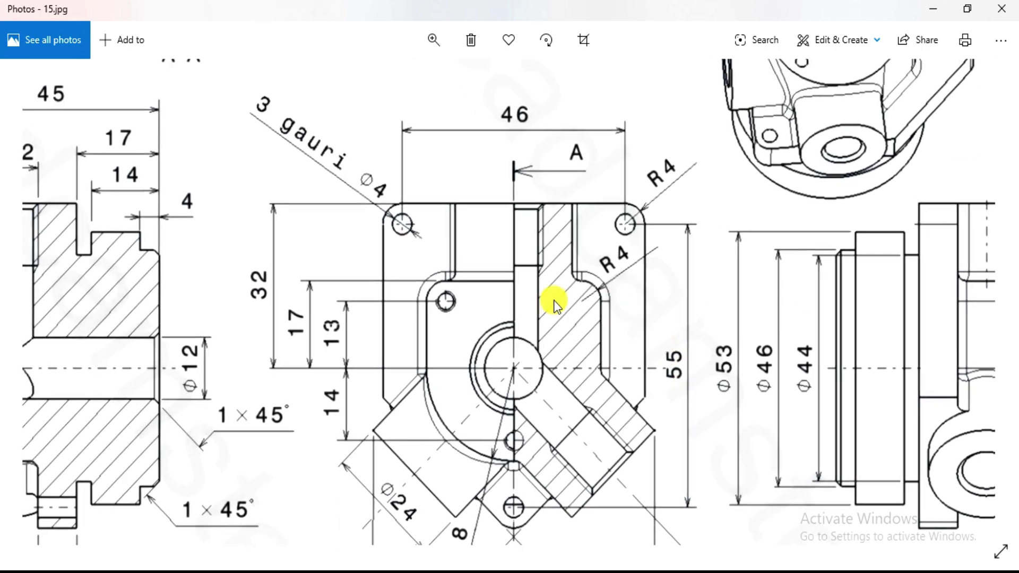
Examine the base's stepped diameters and lengths, the flange thickness and the isometric view in the reference drawing.
scroll(706, 334, "right", 2)
scroll(706, 334, "down", 1)
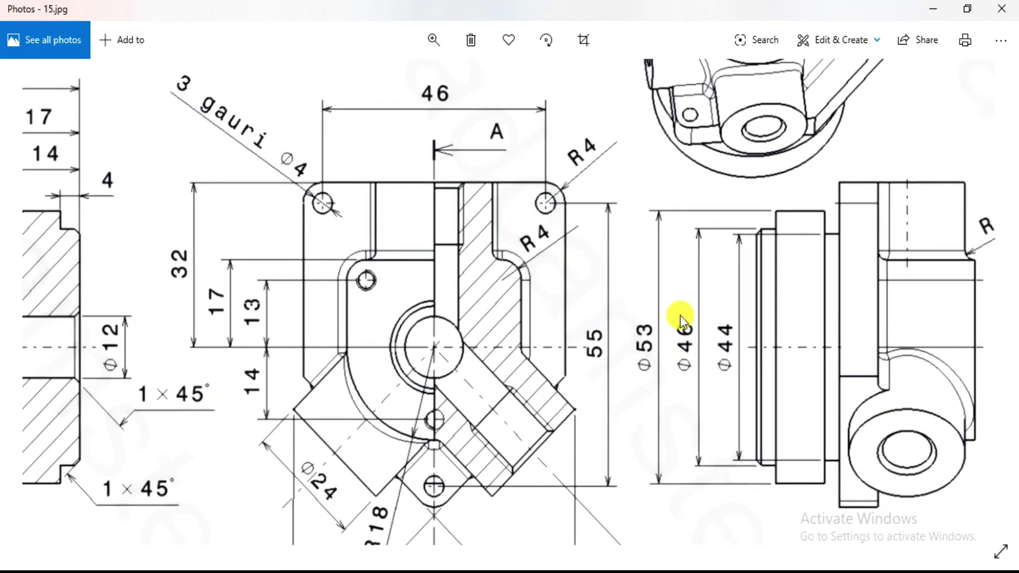
scroll(607, 311, "left", 3)
scroll(607, 311, "up", 1)
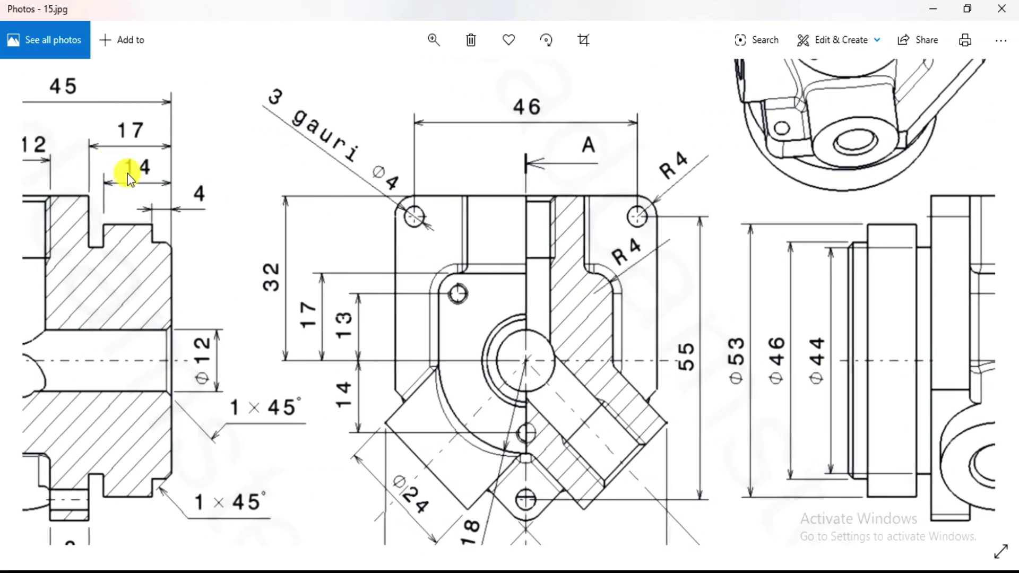
scroll(198, 212, "left", 1)
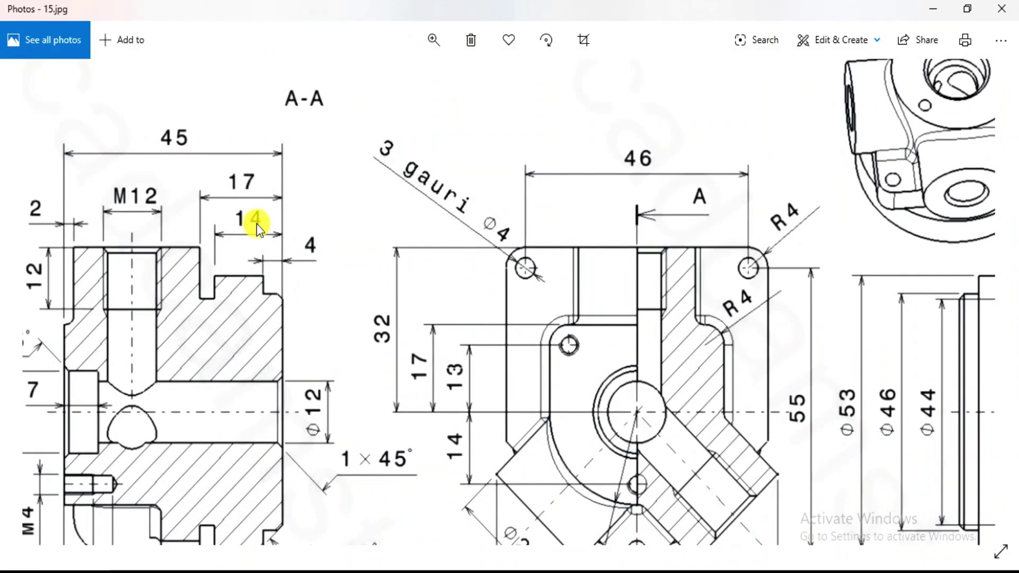
mouse_move(406, 276)
left_mouse_down()
mouse_move(296, 228)
mouse_move(235, 231)
mouse_move(210, 306)
left_mouse_up()
scroll(233, 297, "left", 1)
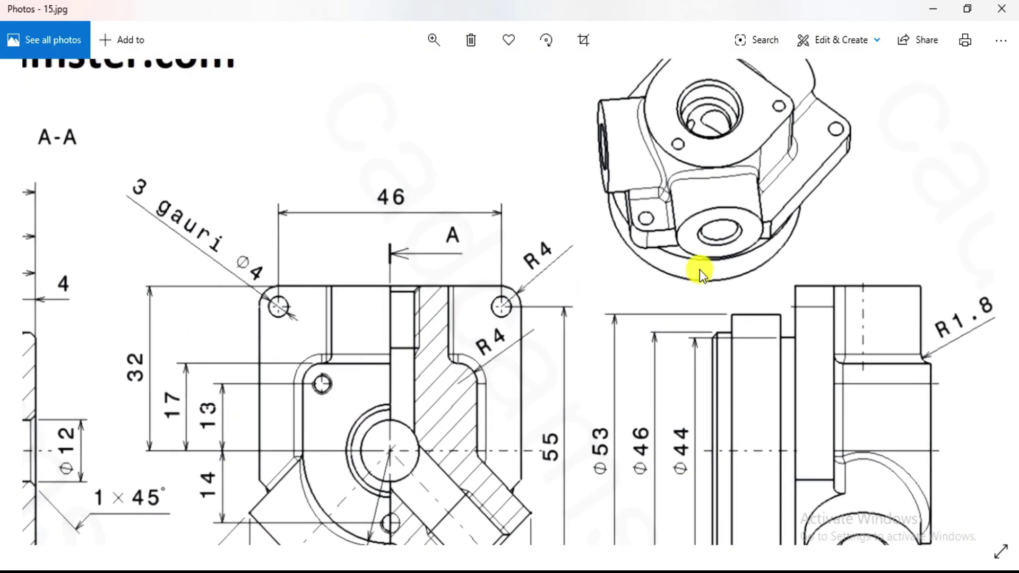
scroll(680, 367, "left", 5)
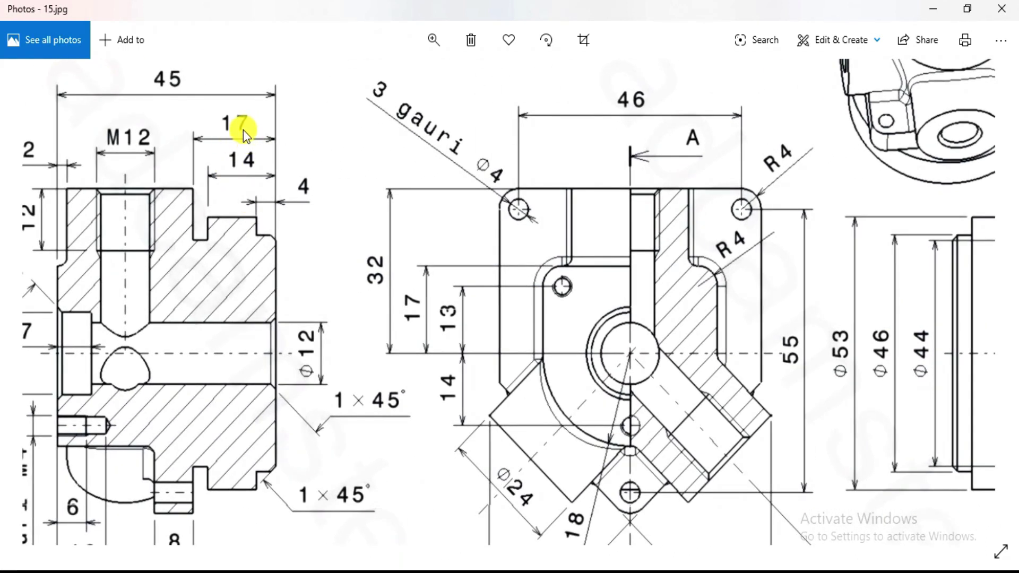
scroll(709, 303, "up", 4)
scroll(710, 303, "right", 4)
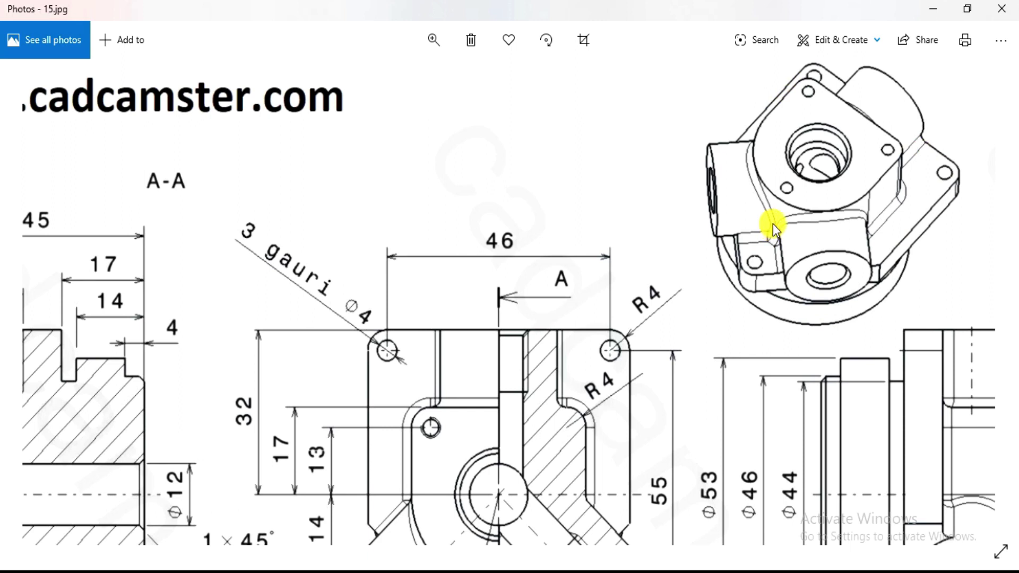
left_click_drag(763, 227, 796, 68)
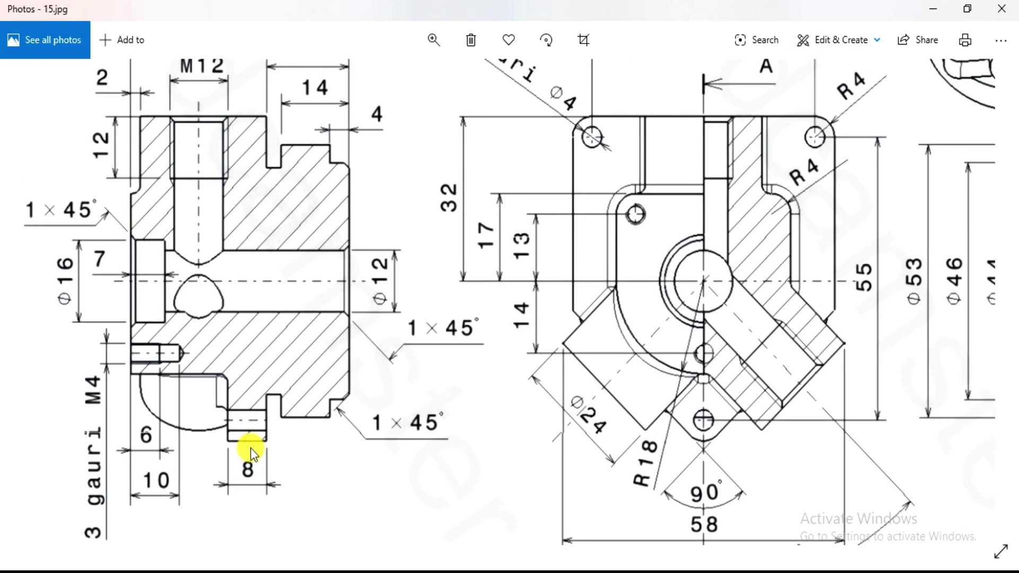
left_click_drag(614, 325, 520, 405)
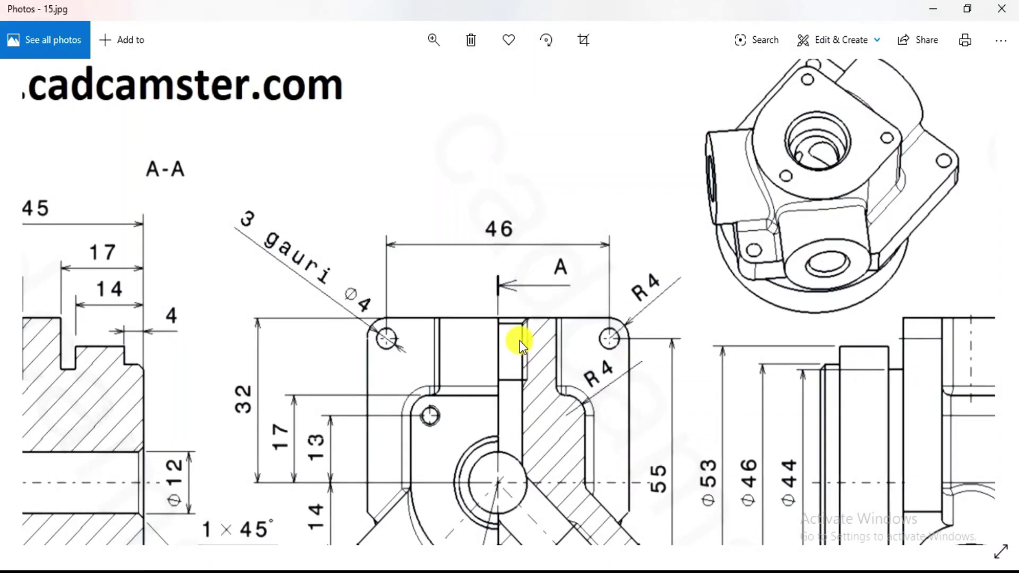
scroll(520, 341, "down", 3, "ctrl")
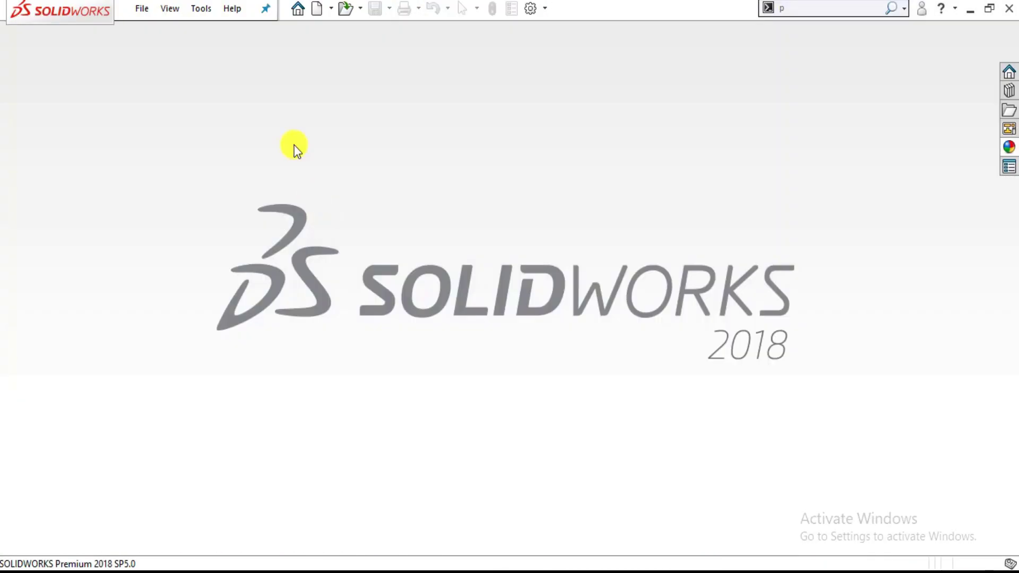
In SOLIDWORKS, create a new part document and give it a plain white background scene.
left_click(159, 9)
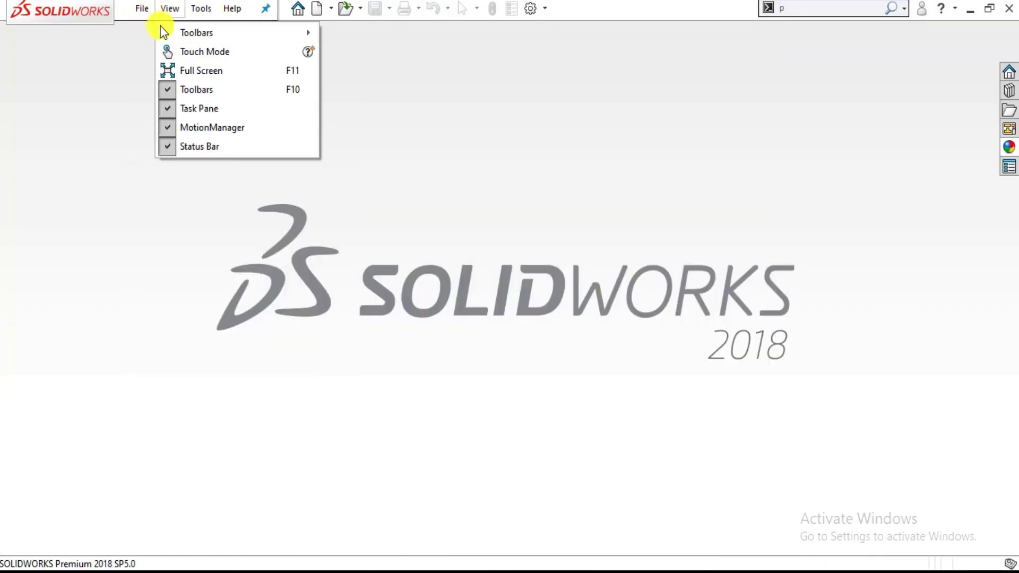
left_click(156, 31)
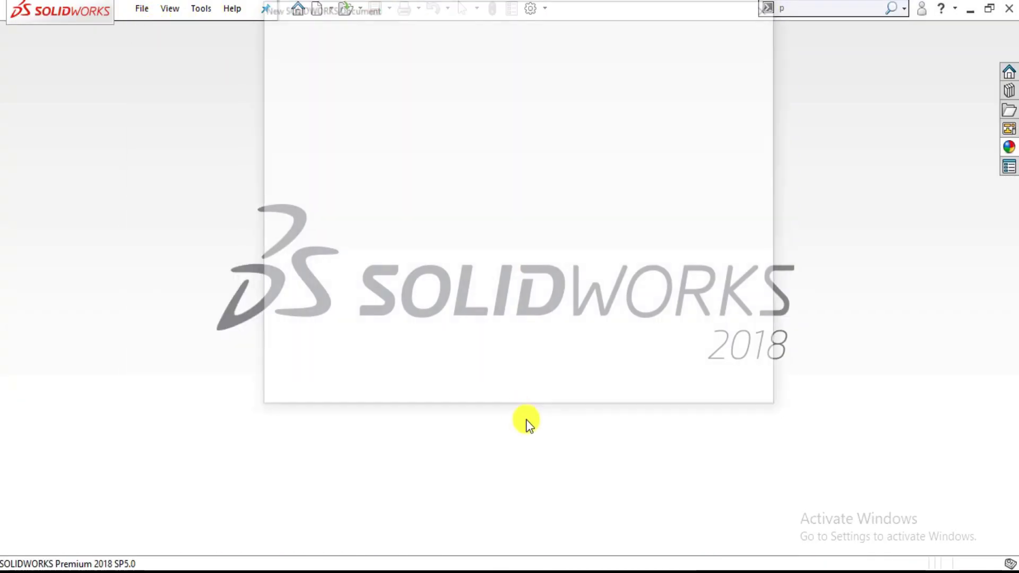
left_click(580, 380)
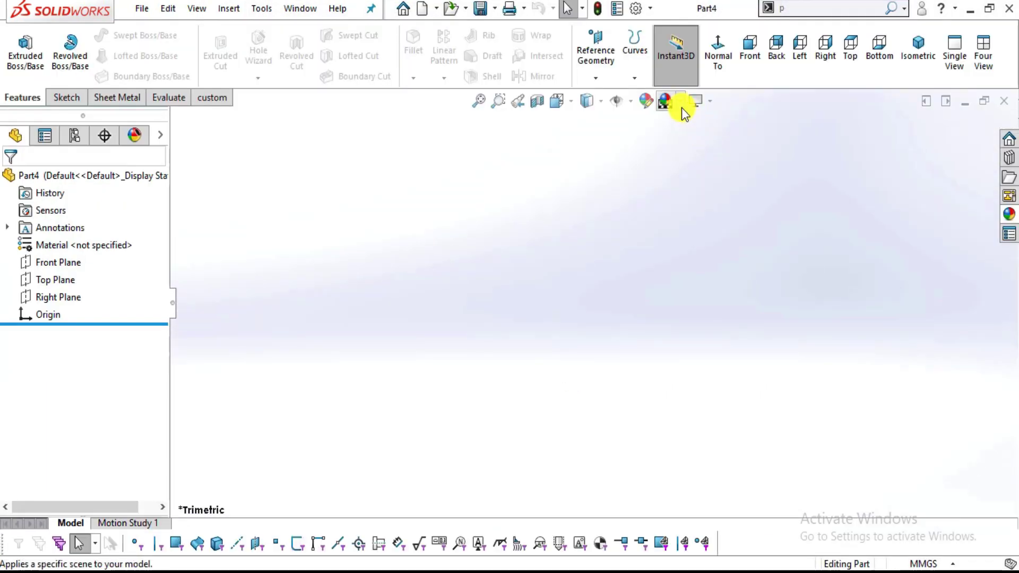
left_click(681, 102)
left_click(719, 41)
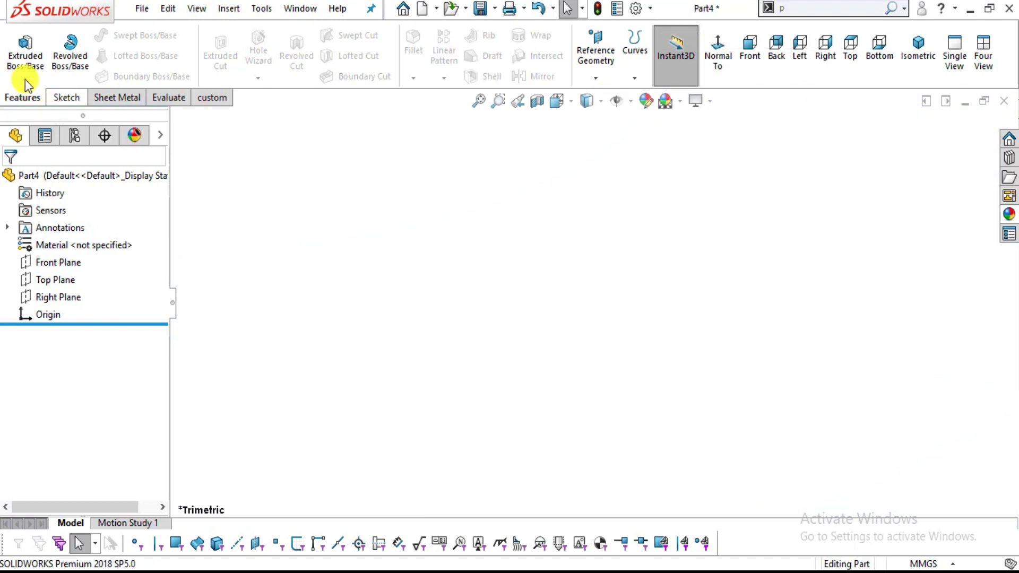
Open a new sketch on the Front Plane with the view normal to it.
left_click(64, 98)
left_click(59, 262)
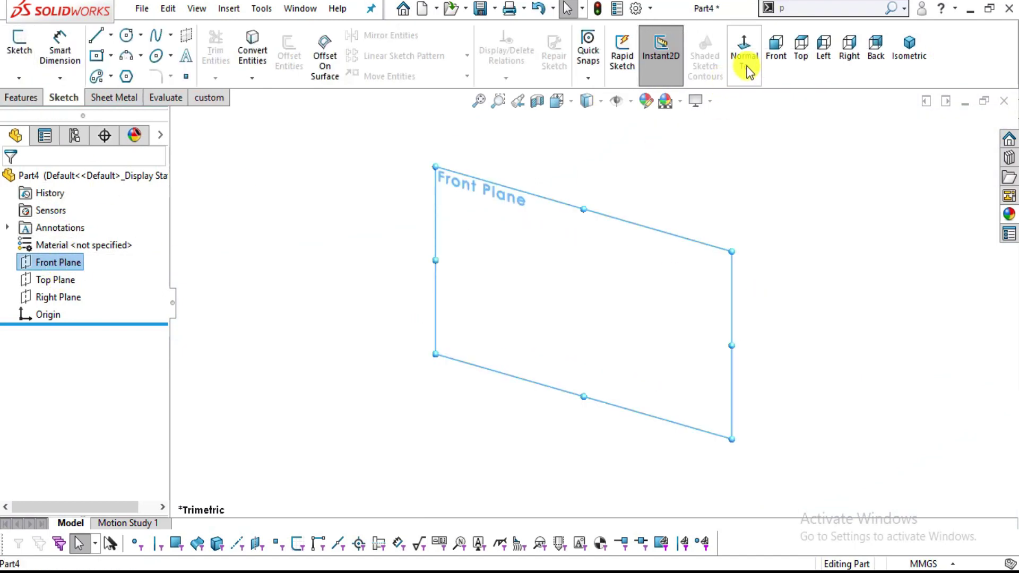
left_click(744, 50)
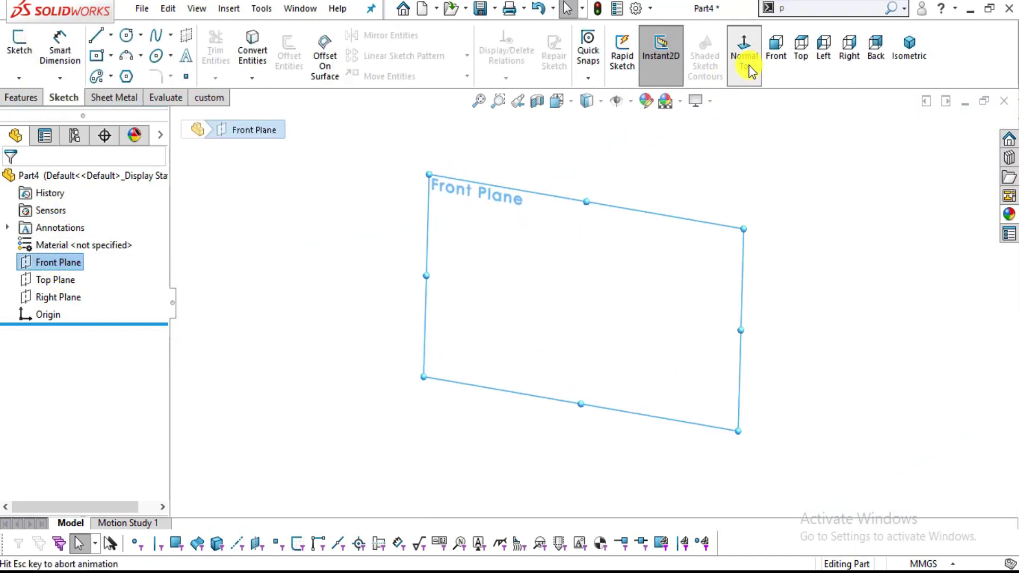
left_click(19, 44)
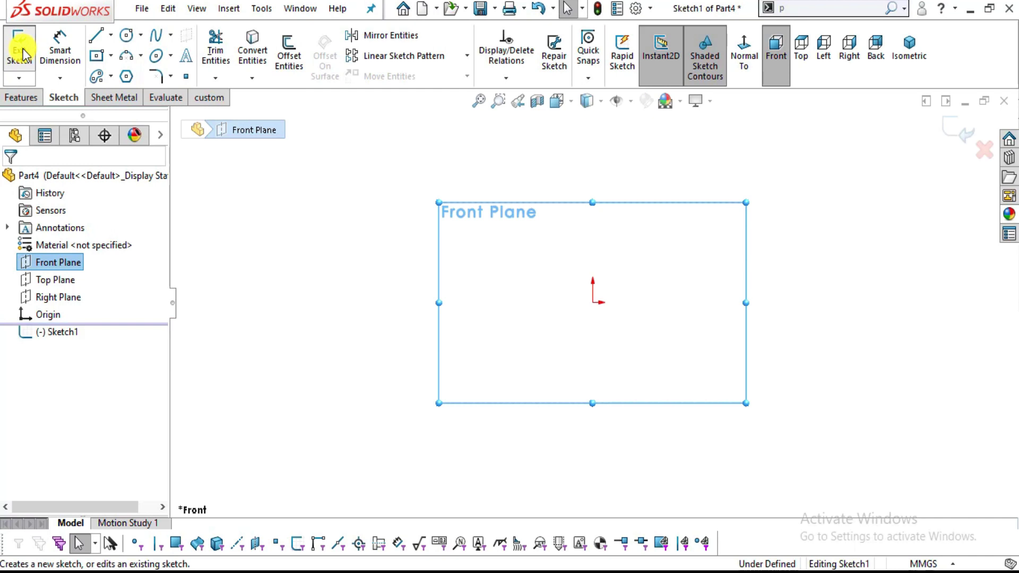
Check the base diameter in the reference drawing and sketch a 46 mm diameter circle centred on the origin.
left_click(128, 36)
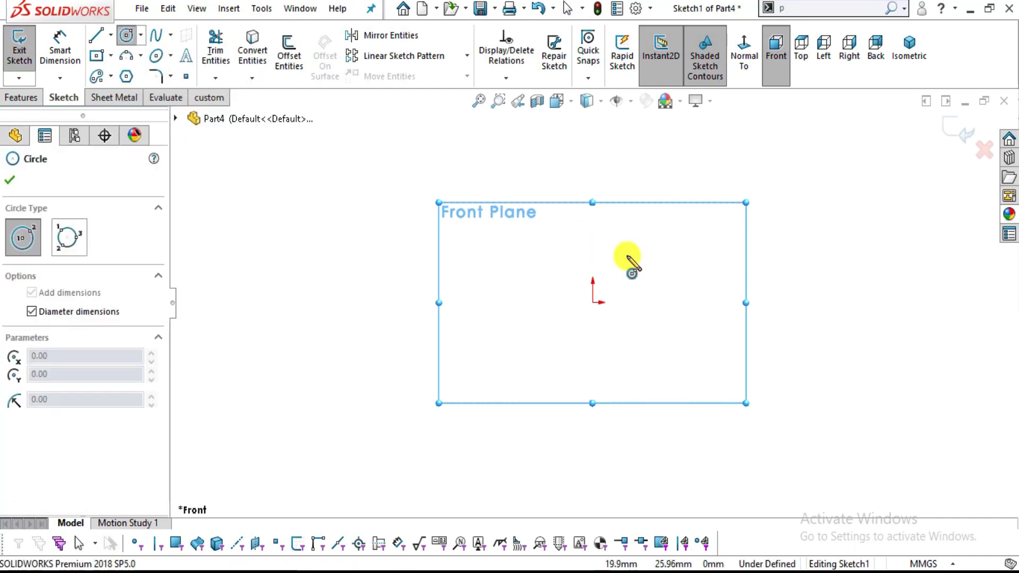
key("alt+Tab")
key("alt+Tab")
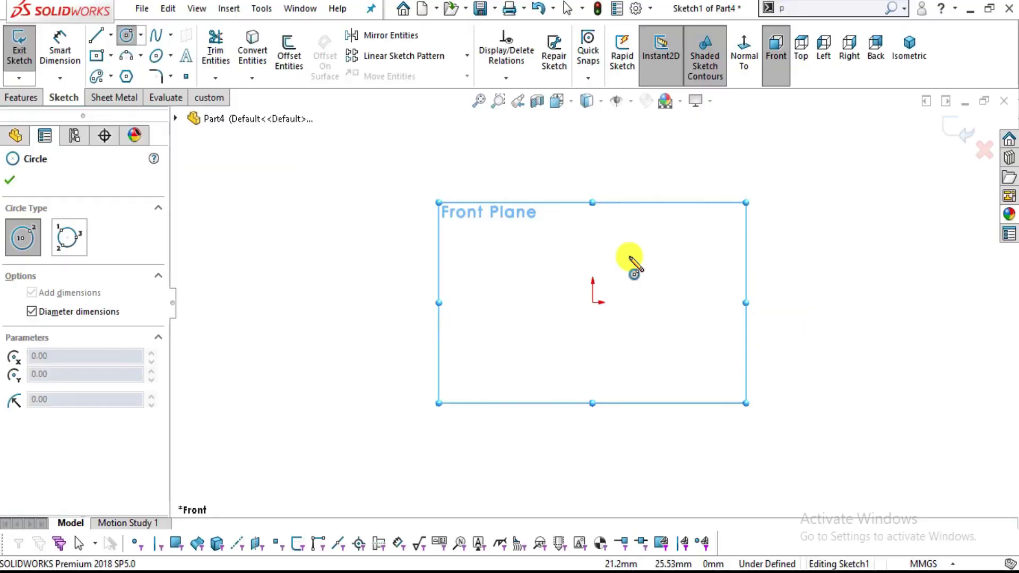
key("alt+Tab")
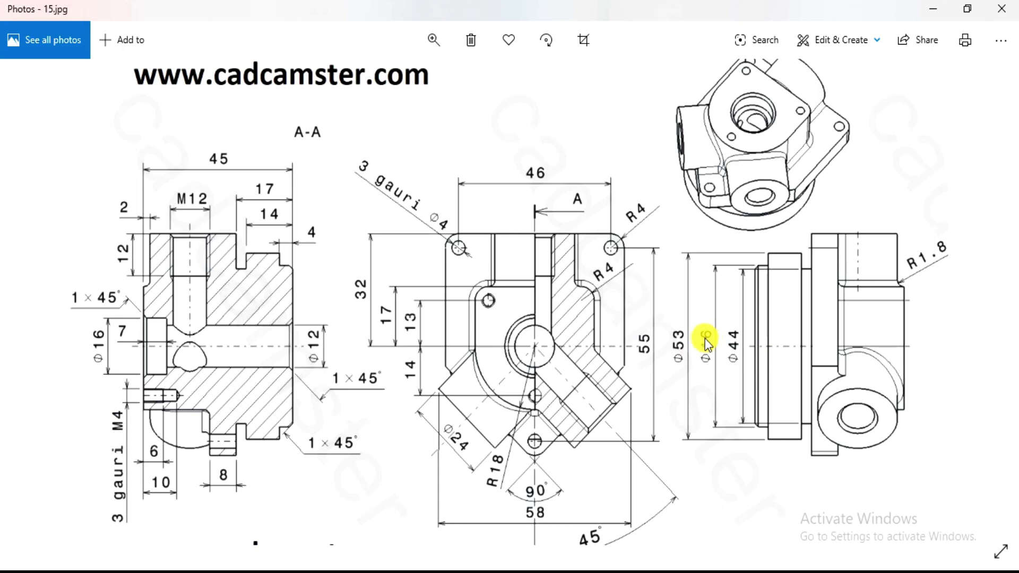
key("alt+Tab")
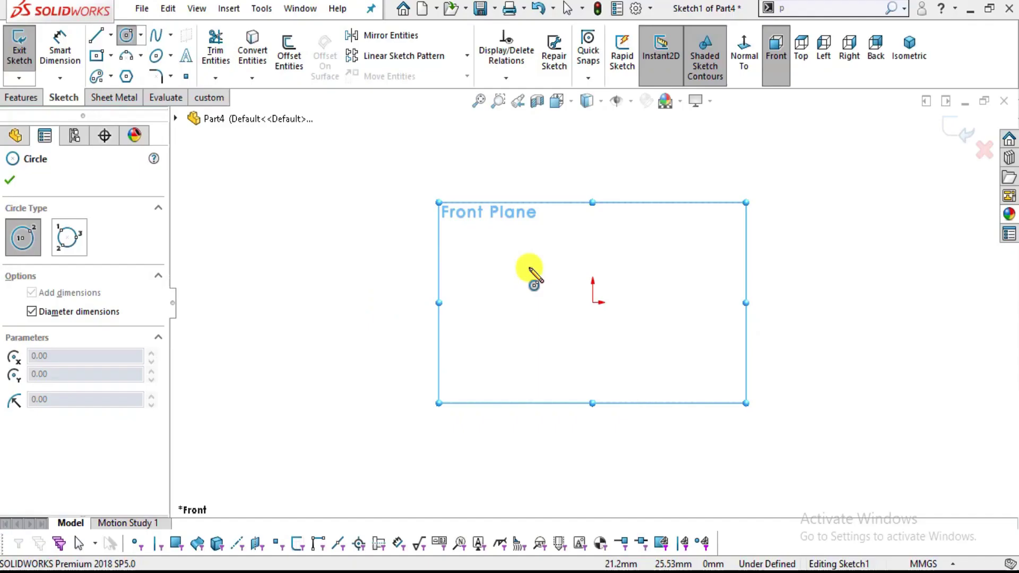
left_click(593, 304)
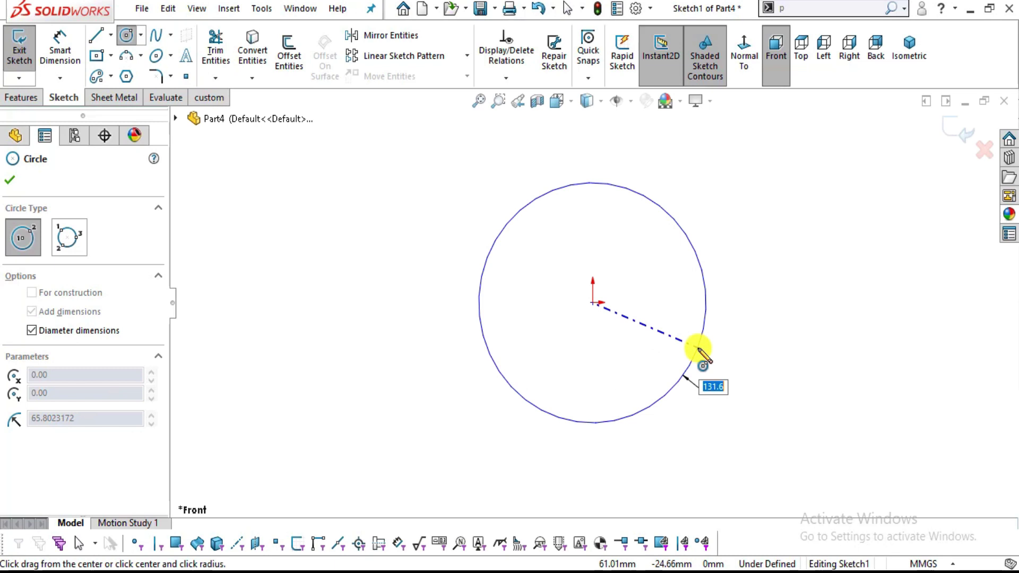
type("46")
key("Return")
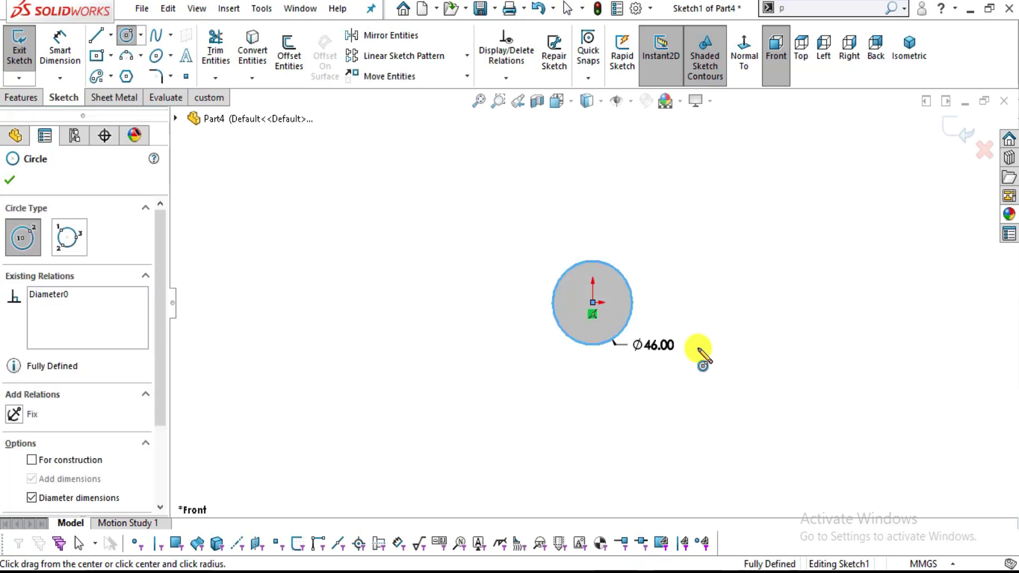
left_click(9, 180)
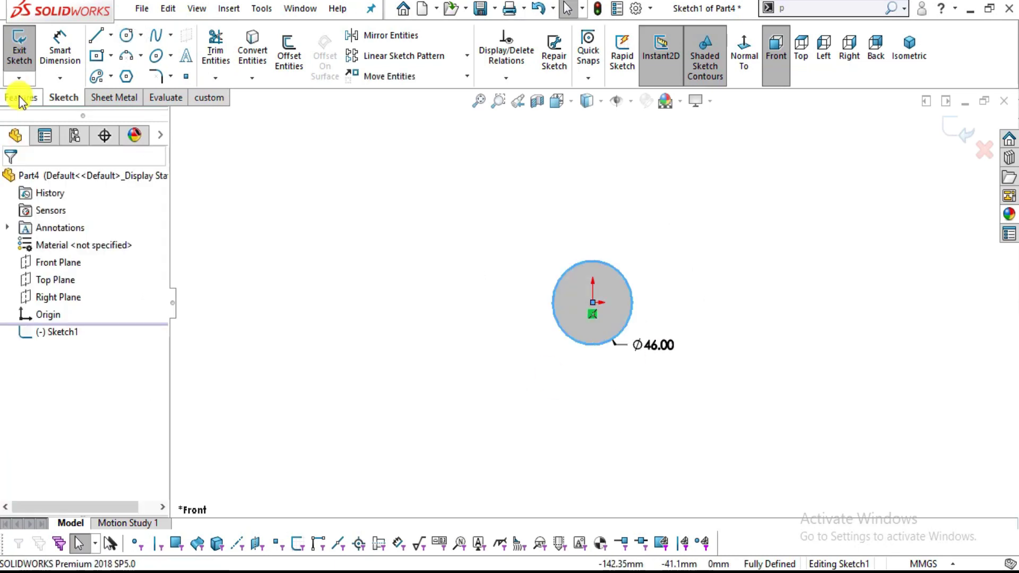
Extrude the circle as a blind boss with a depth of 4 mm.
left_click(21, 97)
left_click(403, 202)
type("e")
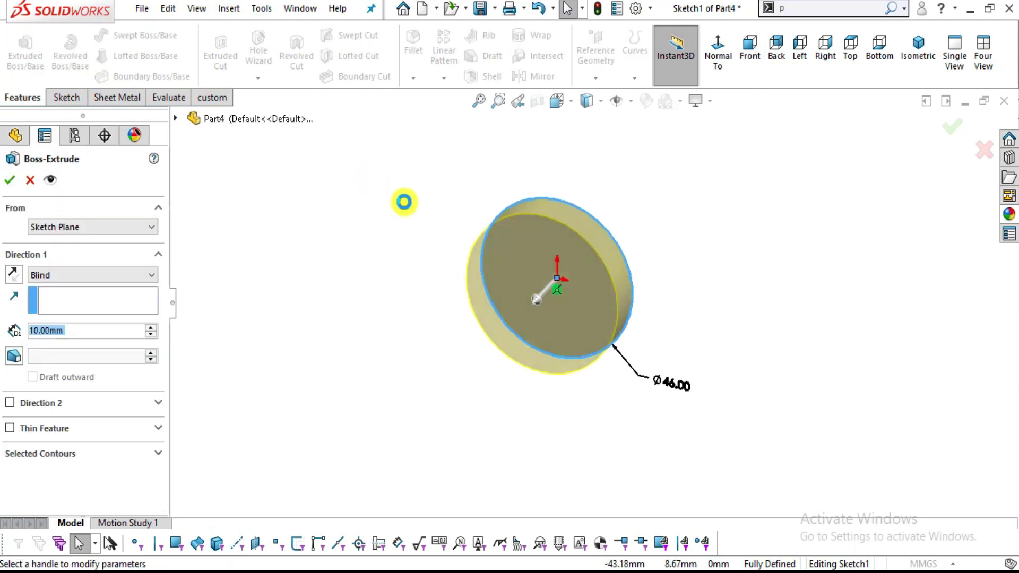
type("4")
key("Return")
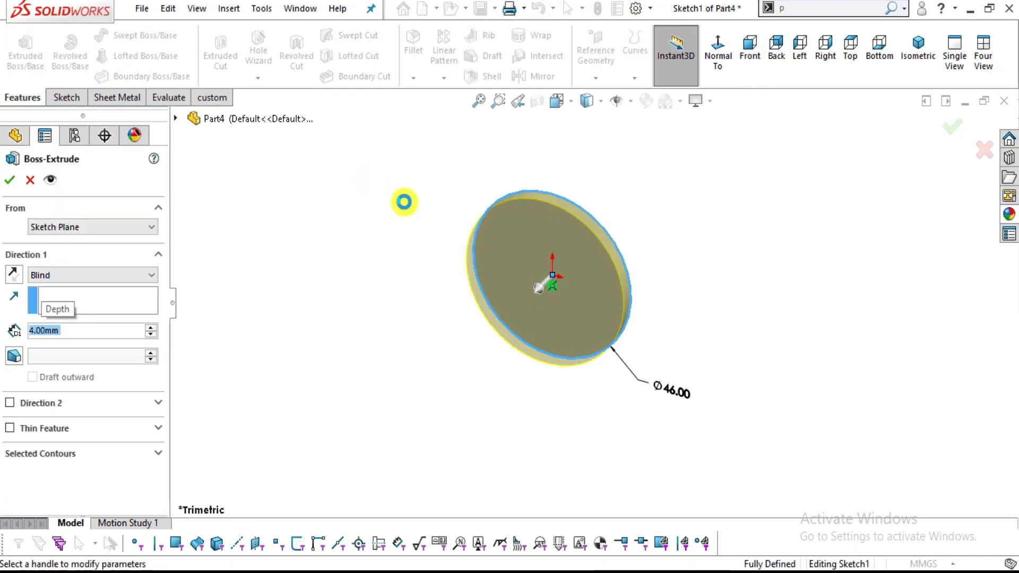
left_click(9, 180)
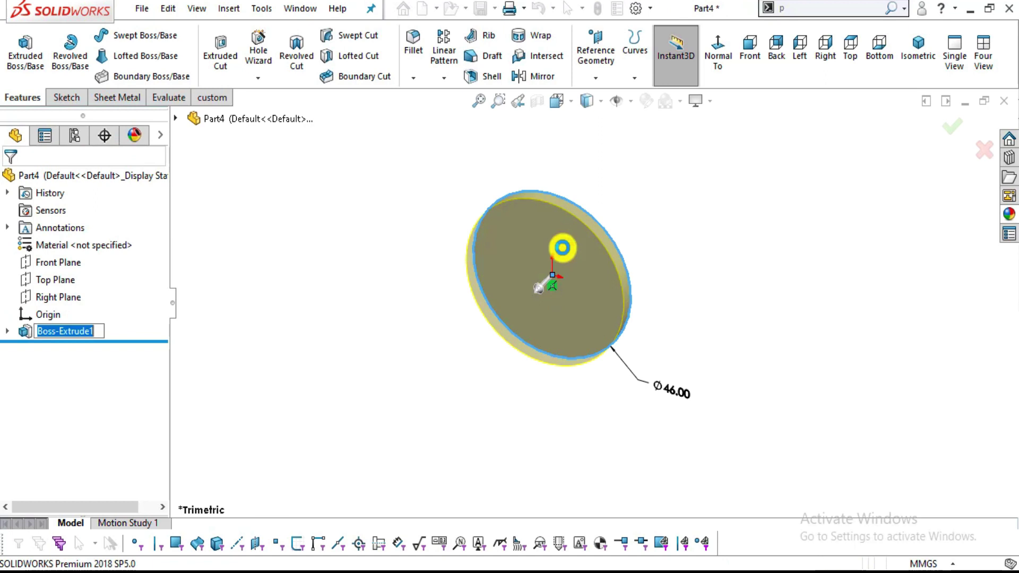
Sketch a 53 mm diameter circle centred on the origin on the front face of the base disc, checking the reference drawing.
left_click(587, 304)
left_click(714, 55)
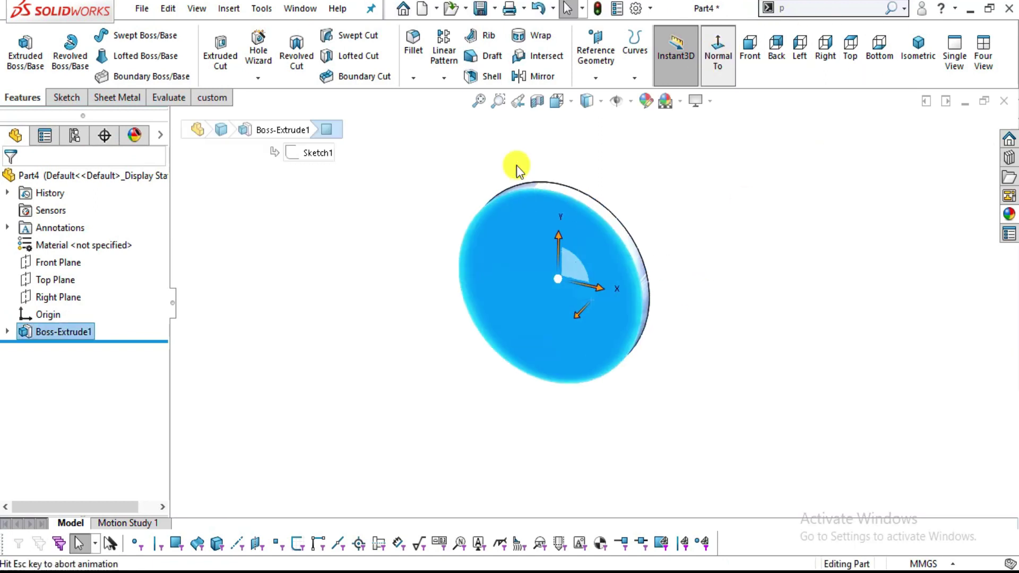
left_click(11, 51)
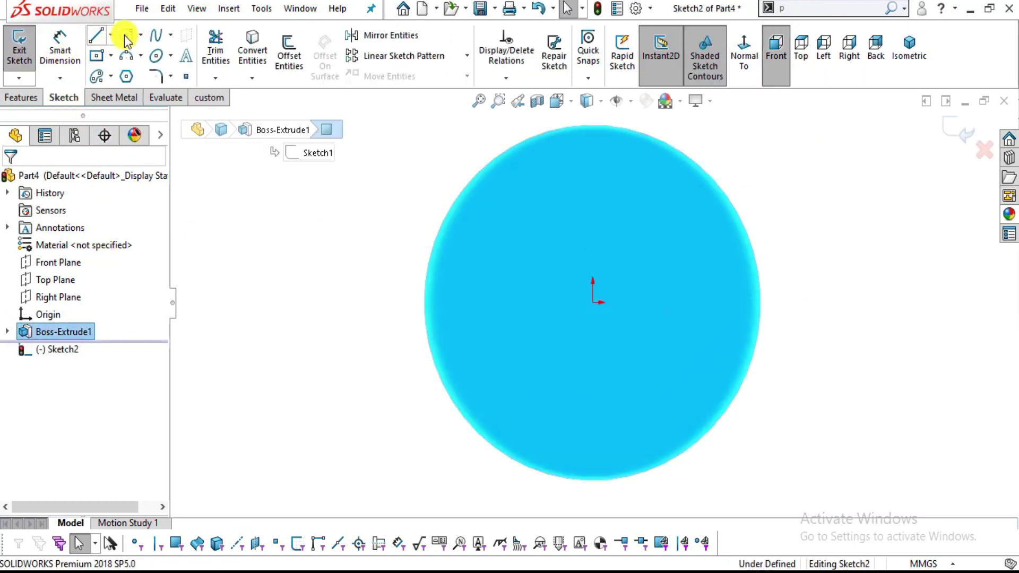
left_click(594, 303)
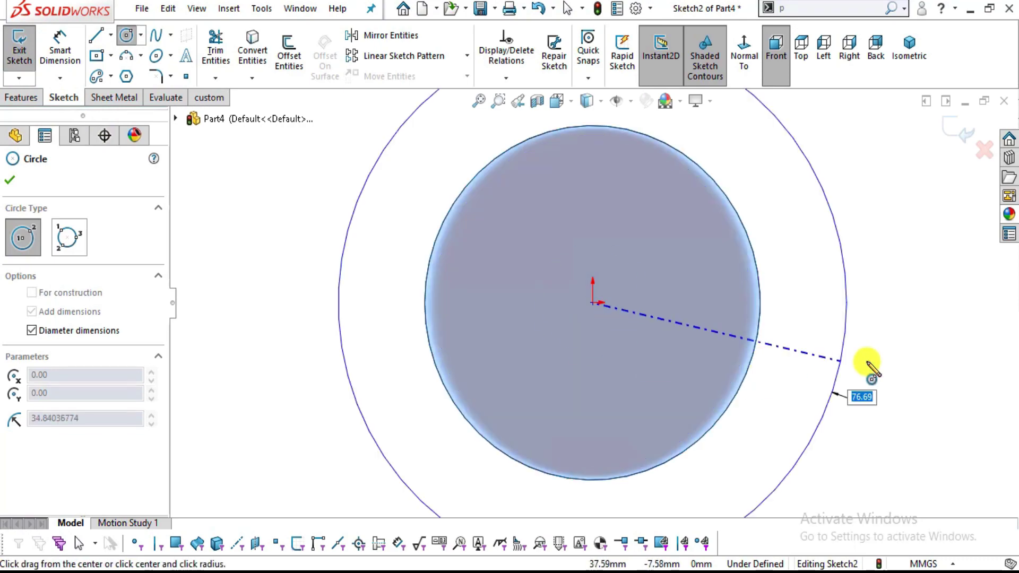
key("alt+Tab")
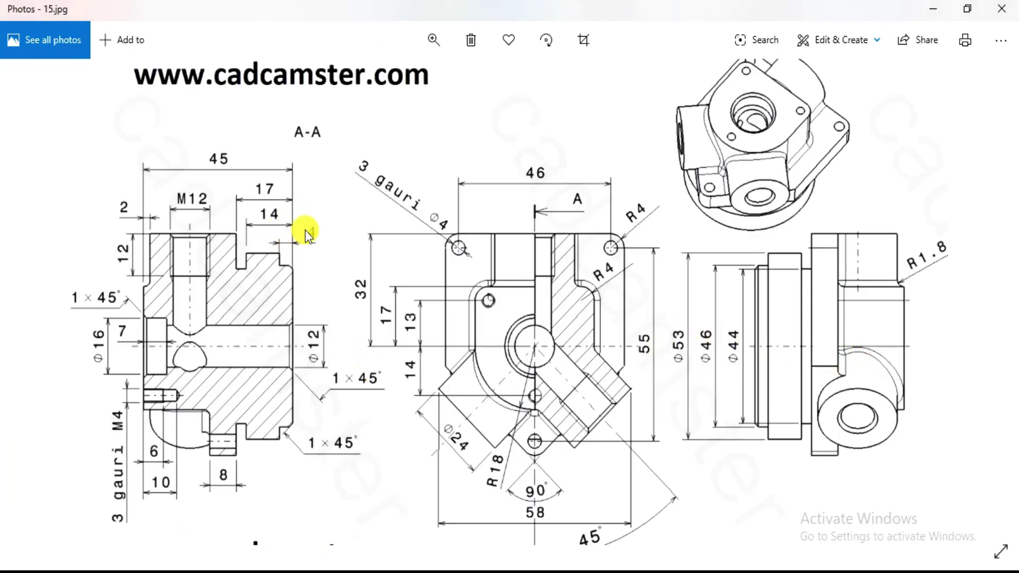
key("alt+Tab")
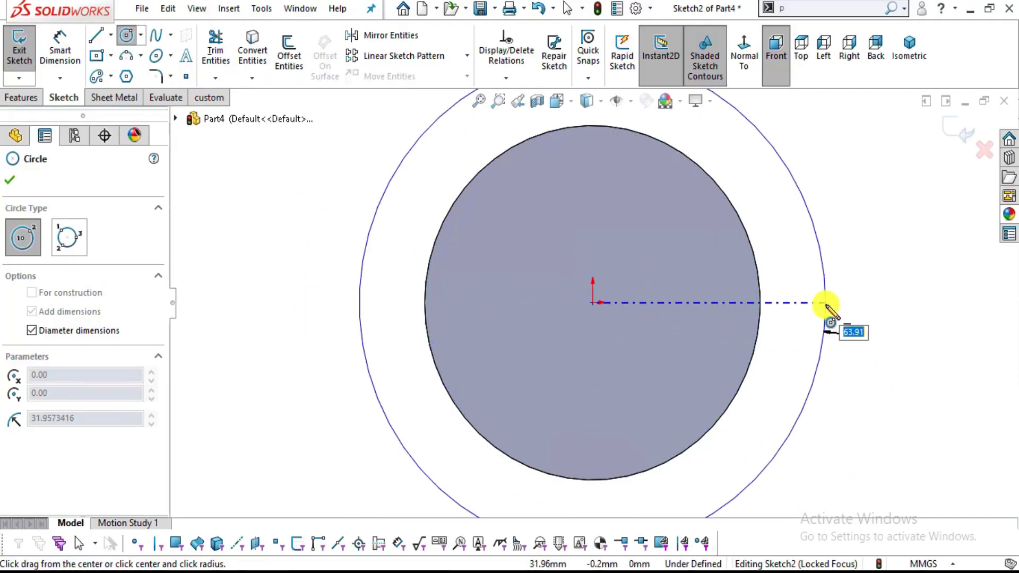
key("Return")
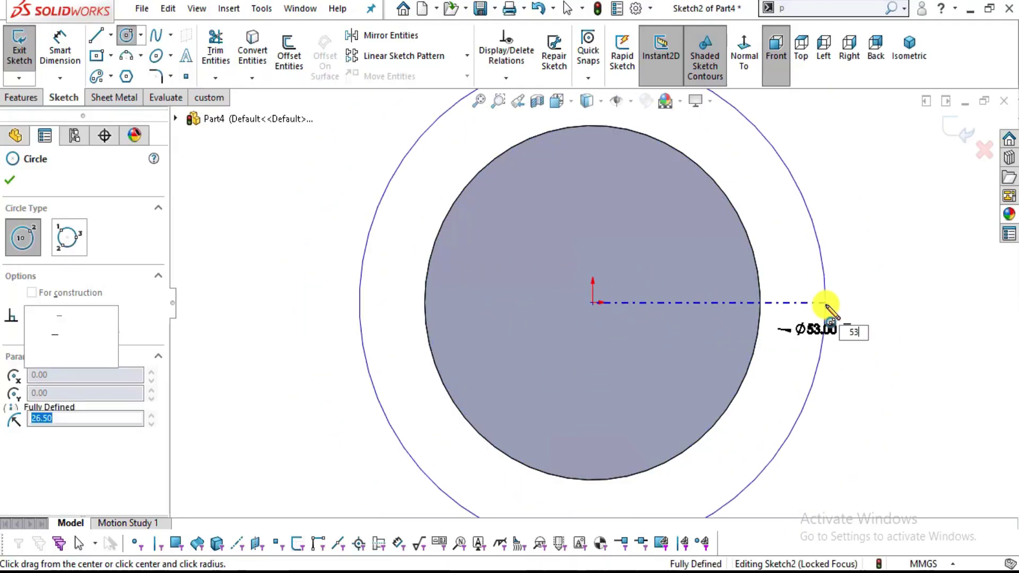
Extrude the 53 mm circle as a blind boss with a depth of 10 mm, merged with the base disc.
left_click(21, 97)
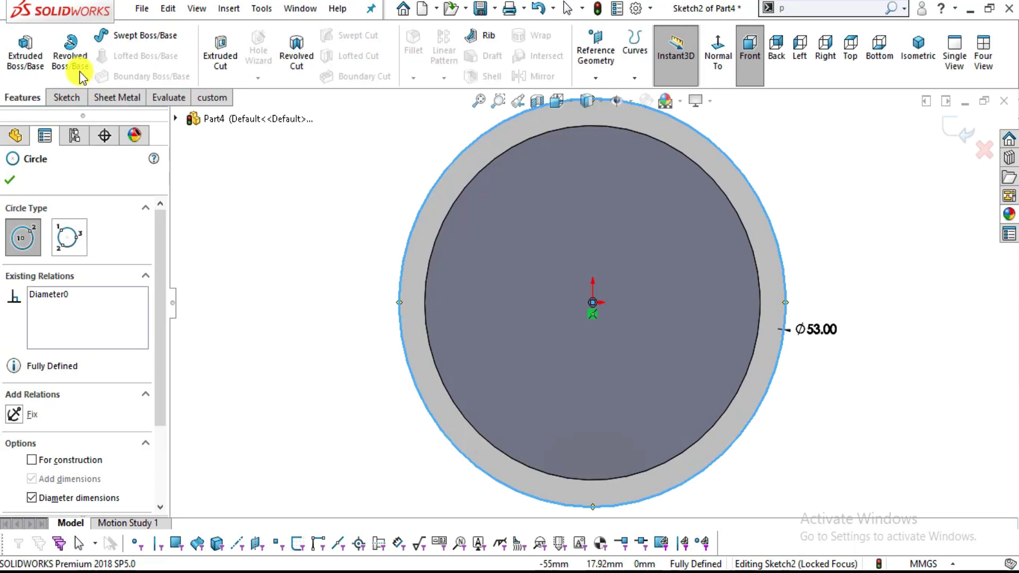
left_click(17, 61)
type("10")
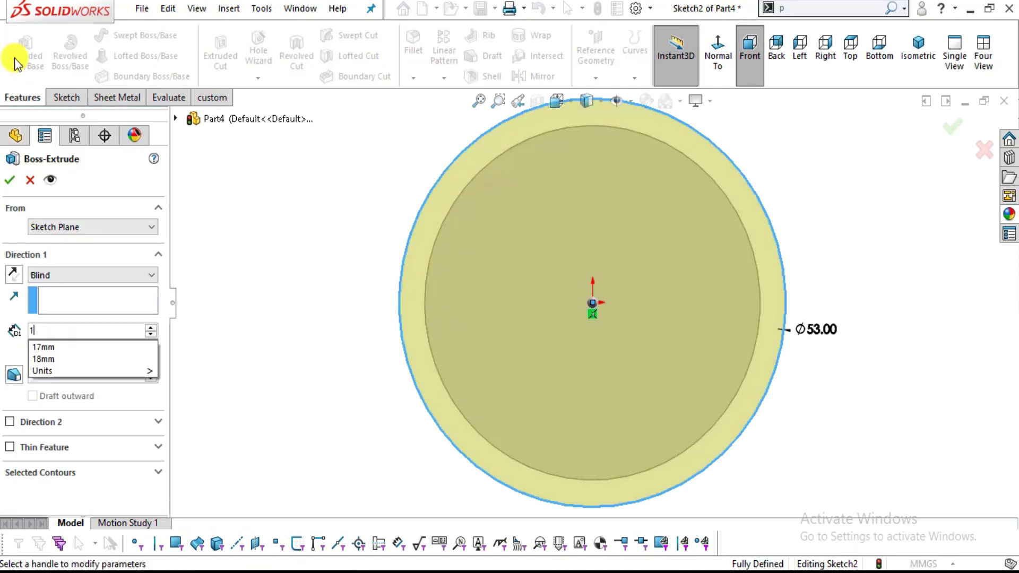
key("Return")
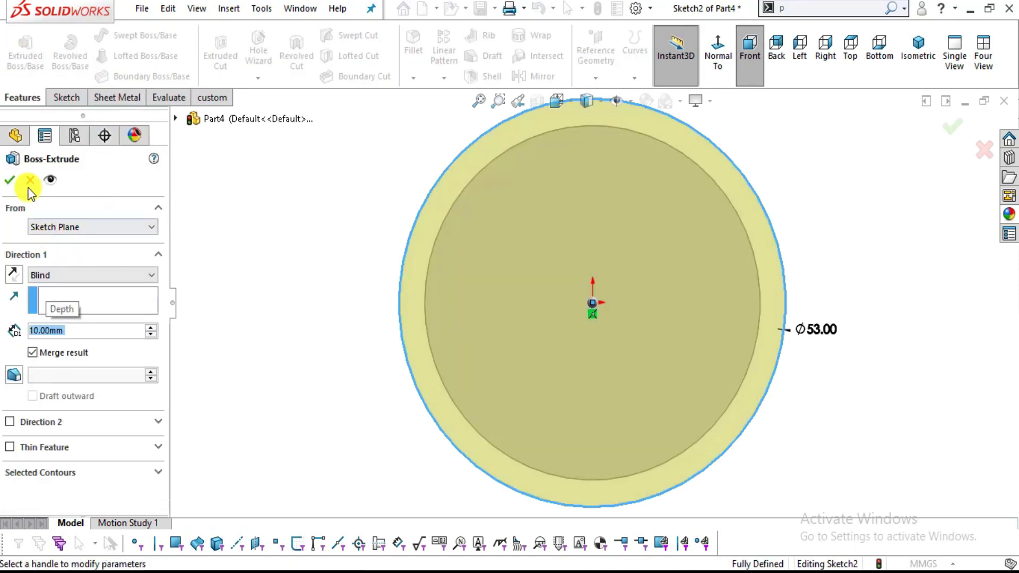
left_click(9, 179)
Check the reference drawing and sketch a 44 mm diameter circle centred on the origin on the 53 mm disc's outer face.
middle_click_drag(879, 275, 670, 269)
left_click(716, 250)
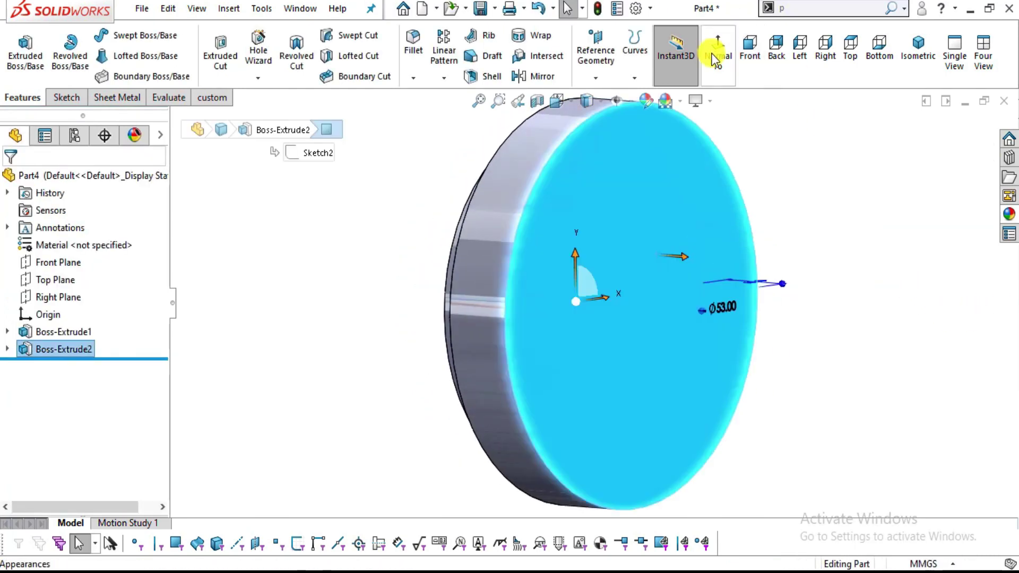
left_click(718, 53)
left_click(24, 56)
left_click(127, 35)
key("alt+Tab")
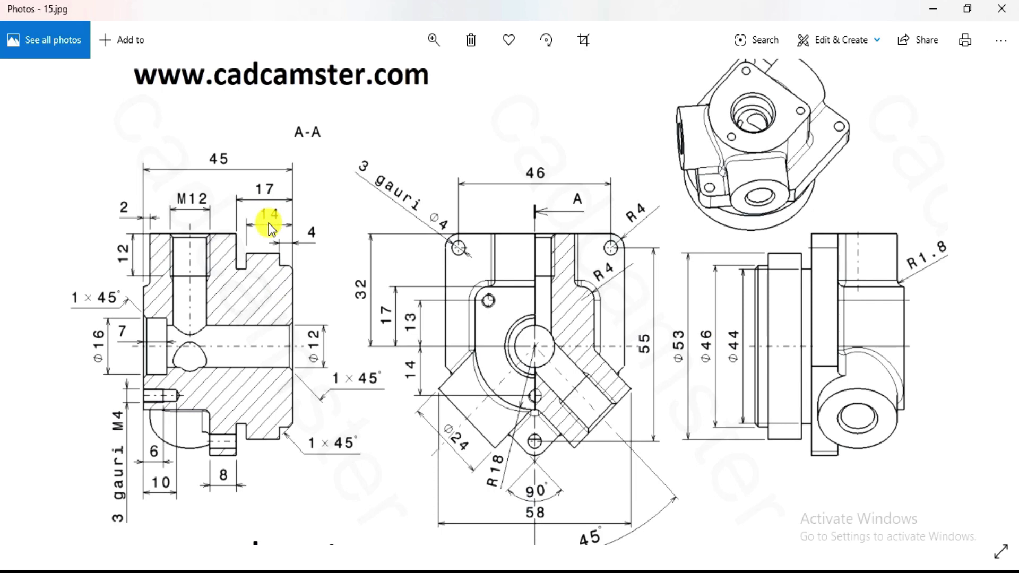
key("alt+Tab")
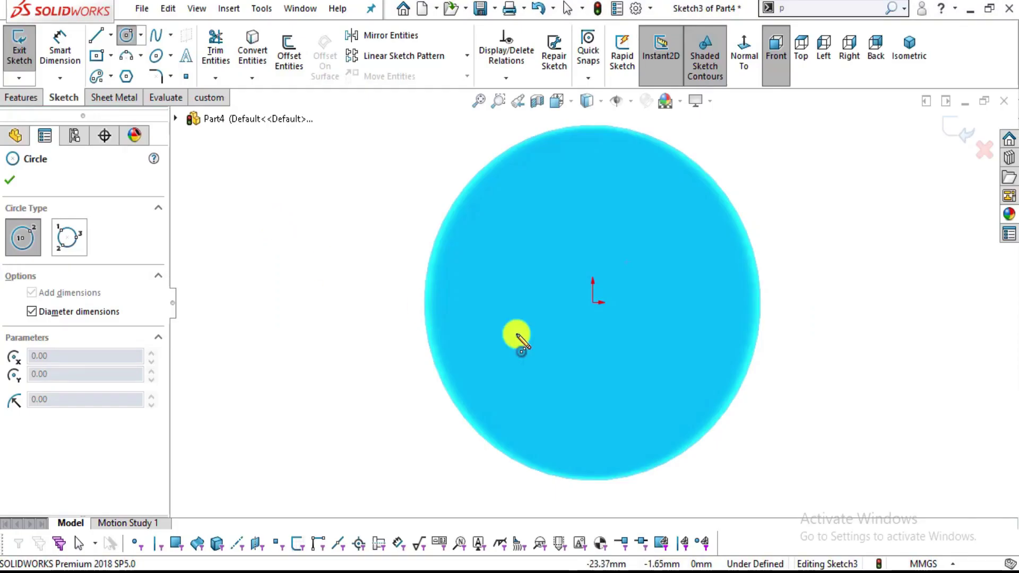
left_click(594, 302)
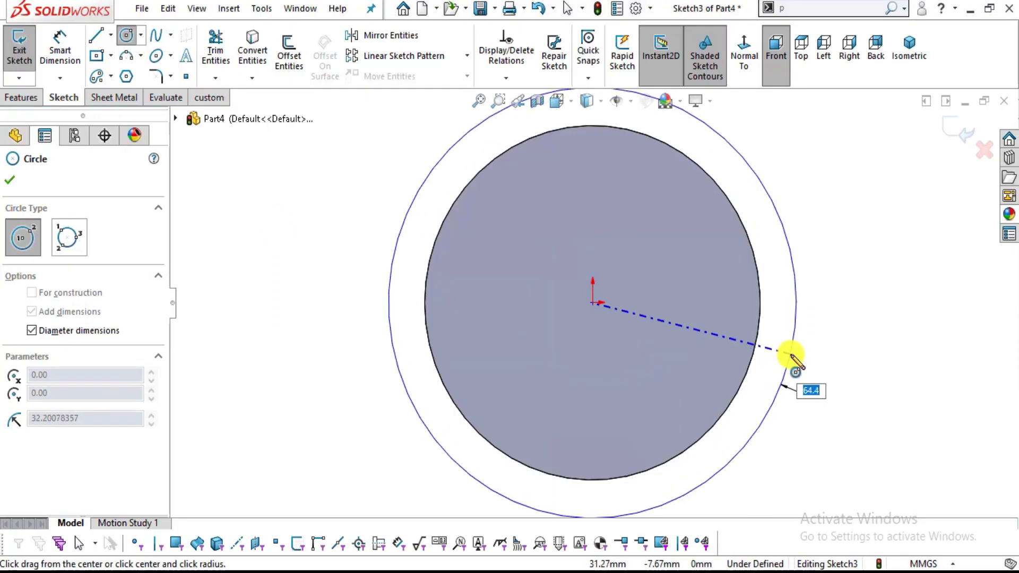
key("Return")
Check the step dimensions in the reference drawing and extrude the 44 mm circle as a blind boss 3 mm deep.
key("alt+Tab")
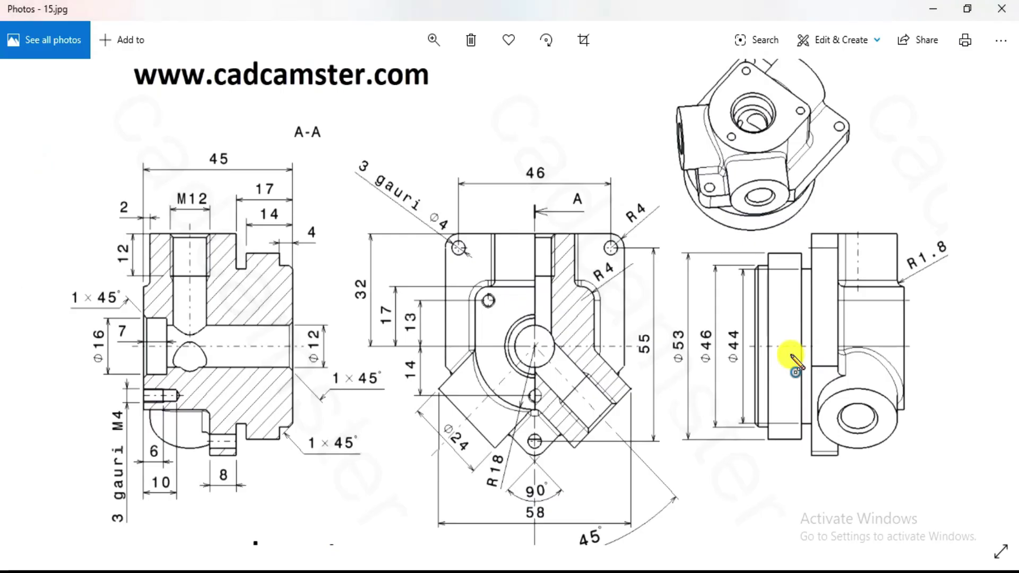
key("alt+Tab")
left_click(21, 98)
key("Escape")
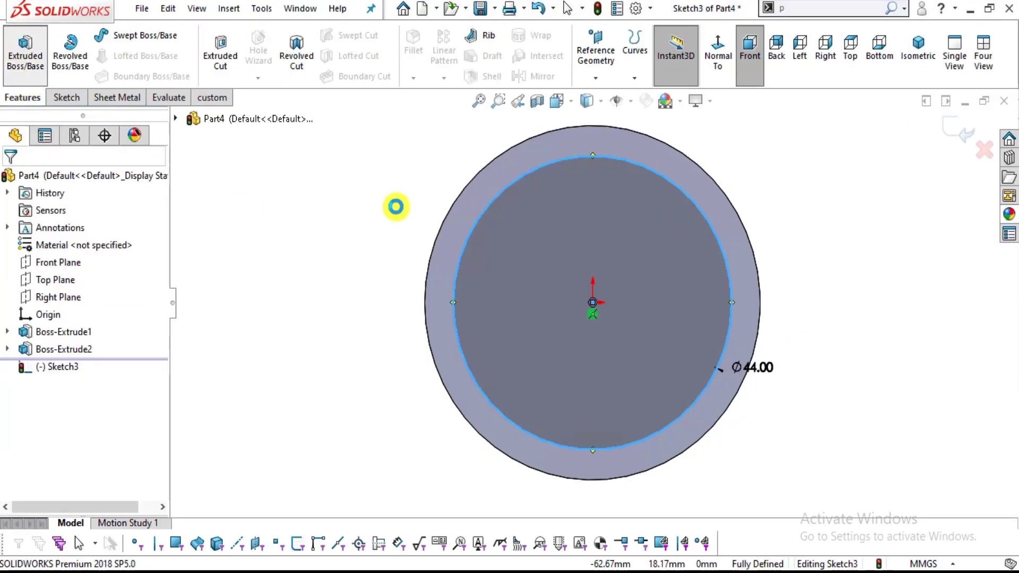
type("3.00mm")
left_click(12, 180)
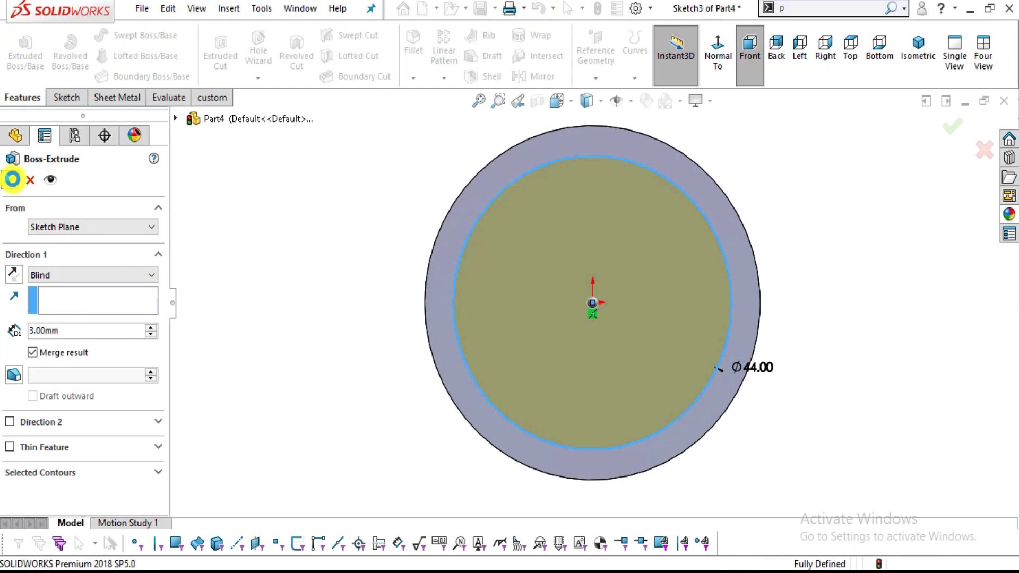
Open a sketch on the end face of the 44 mm boss, viewed normal to it, and review the flange outline in the reference drawing.
middle_click_drag(337, 205, 427, 215)
left_click(850, 302)
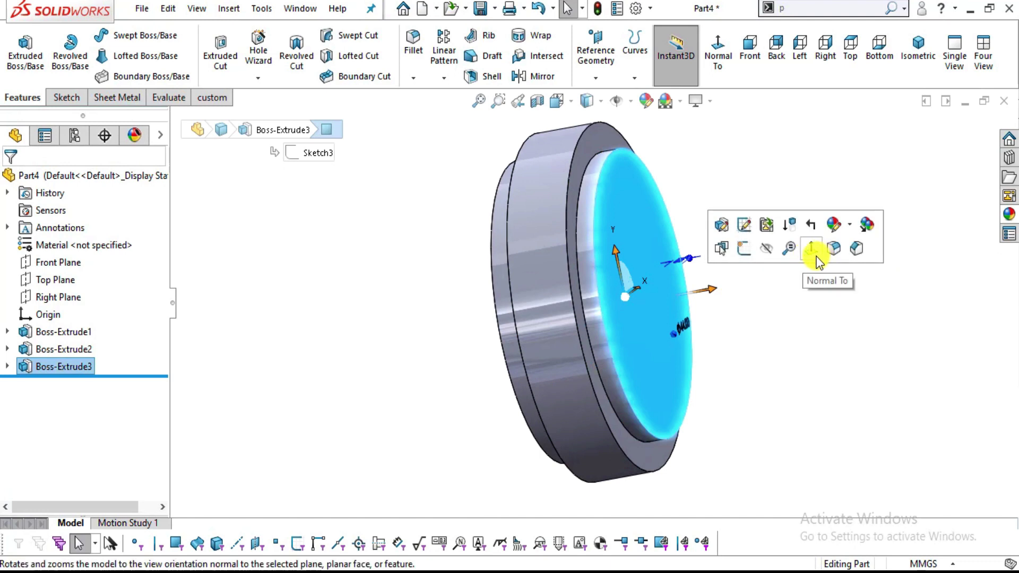
left_click(818, 260)
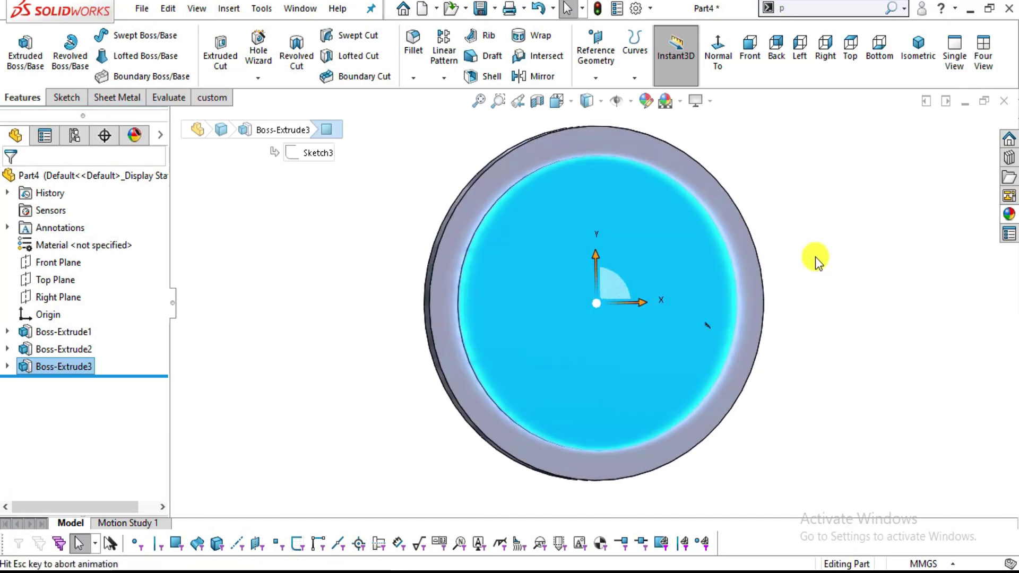
left_click(23, 59)
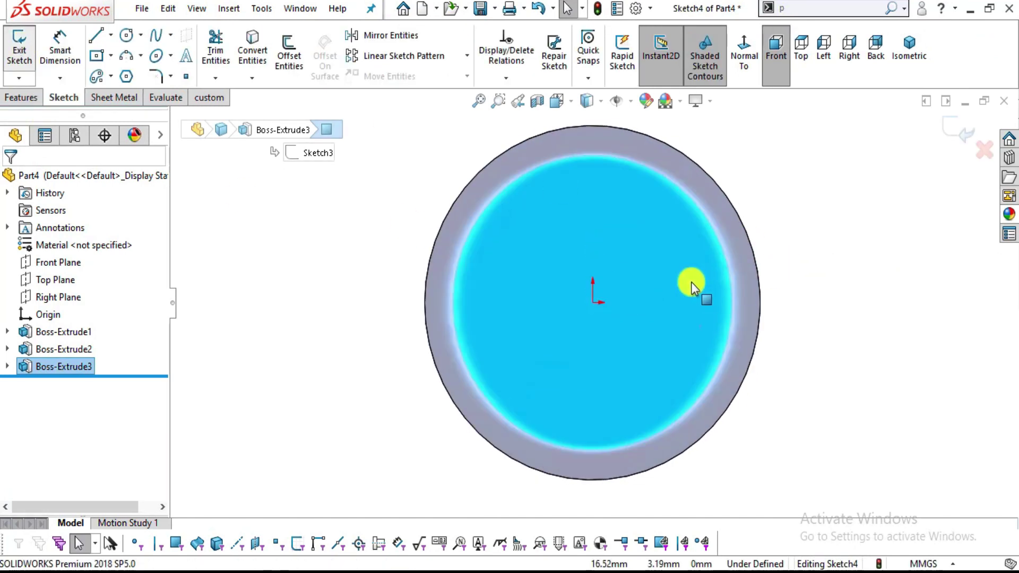
key("alt+Tab")
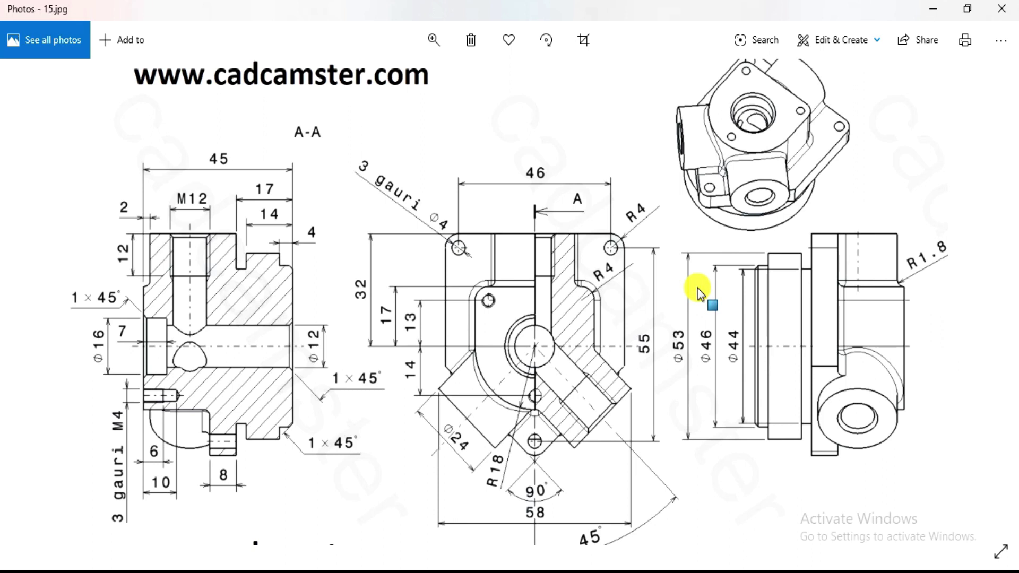
key("alt+Tab")
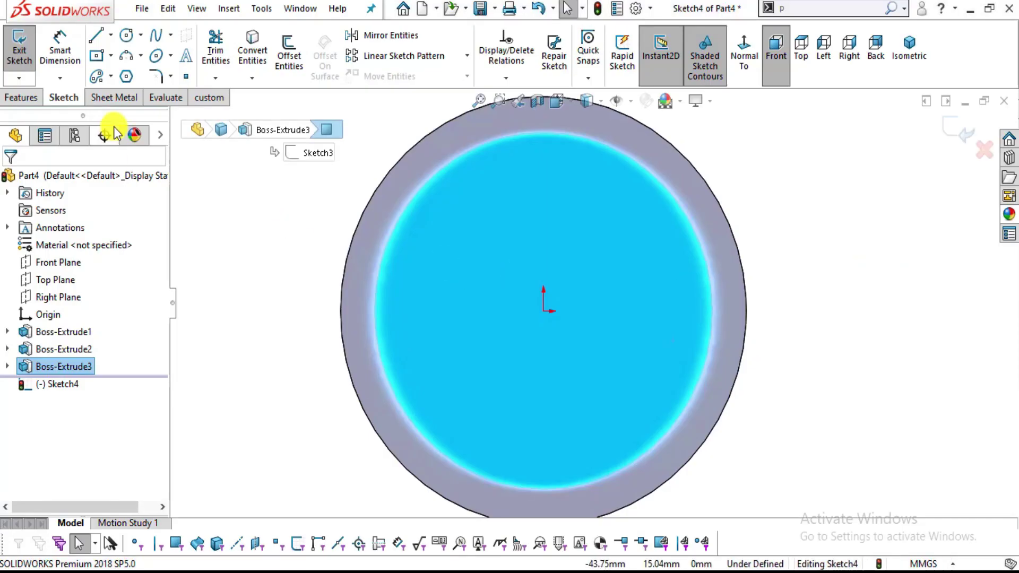
Draw a vertical centreline from the origin upward past the upper edge of the 53 mm disc.
key("l")
scroll(561, 326, "up", 2)
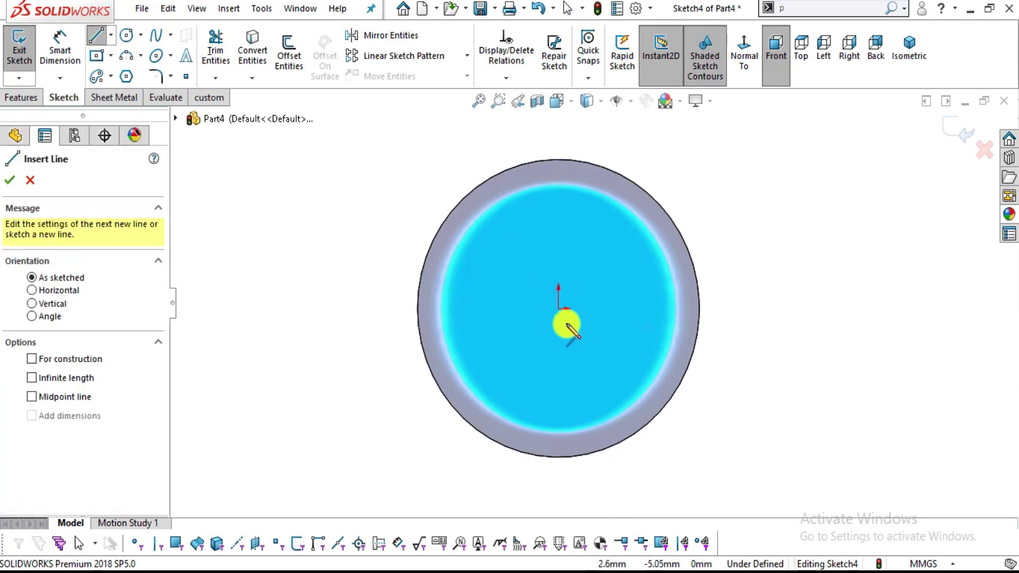
left_click(111, 35)
left_click(132, 74)
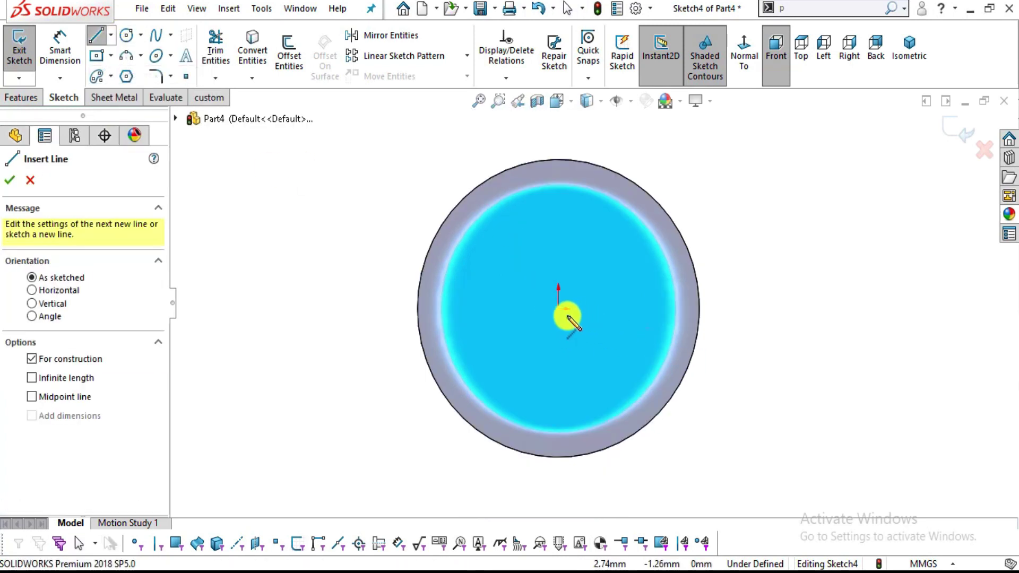
mouse_move(558, 304)
left_mouse_down()
mouse_move(567, 159)
mouse_move(557, 137)
left_mouse_up()
key("Escape")
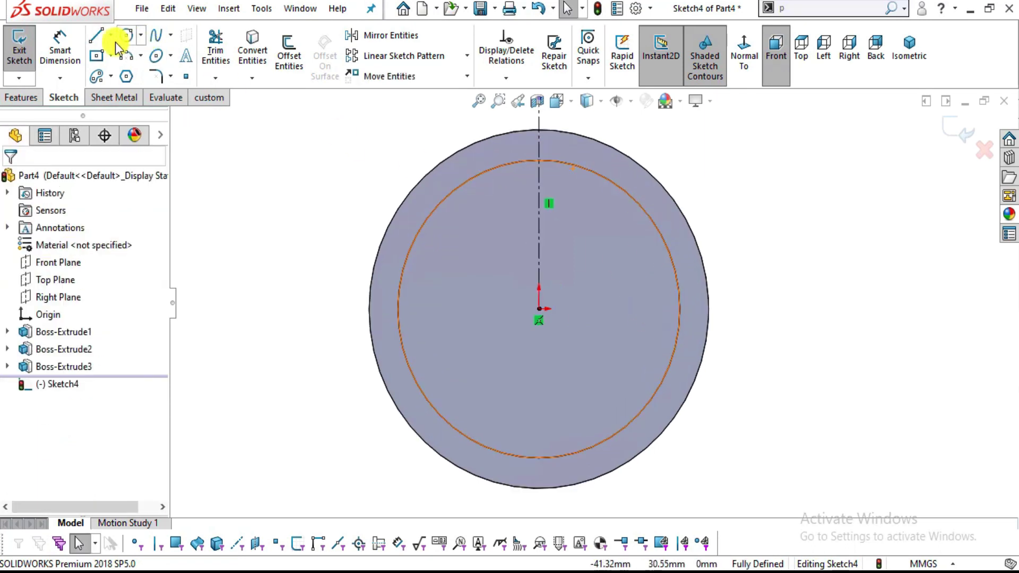
Sketch a five-sided flange outline with two vertical sides, a horizontal top edge and two slanted lines meeting at a point below the disc.
left_click(96, 35)
left_click_drag(491, 319, 491, 176)
left_click(491, 177)
left_click(643, 177)
left_click(643, 320)
left_click(570, 459)
left_click(493, 328)
key("Escape")
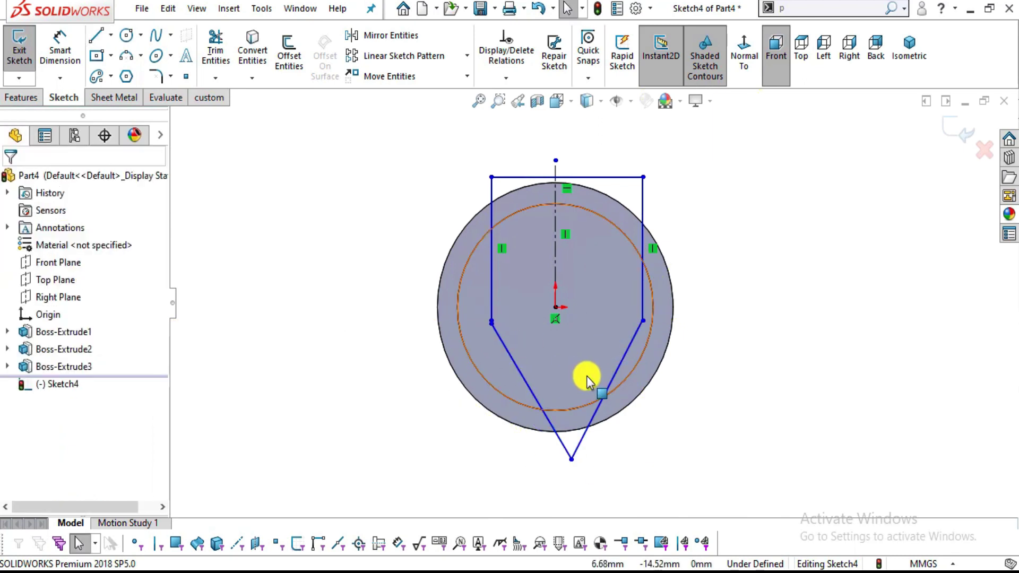
Close the gap in the outline by merging the loose endpoints where the left vertical side meets the slanted line.
scroll(504, 339, "down", 4)
scroll(469, 289, "down", 2)
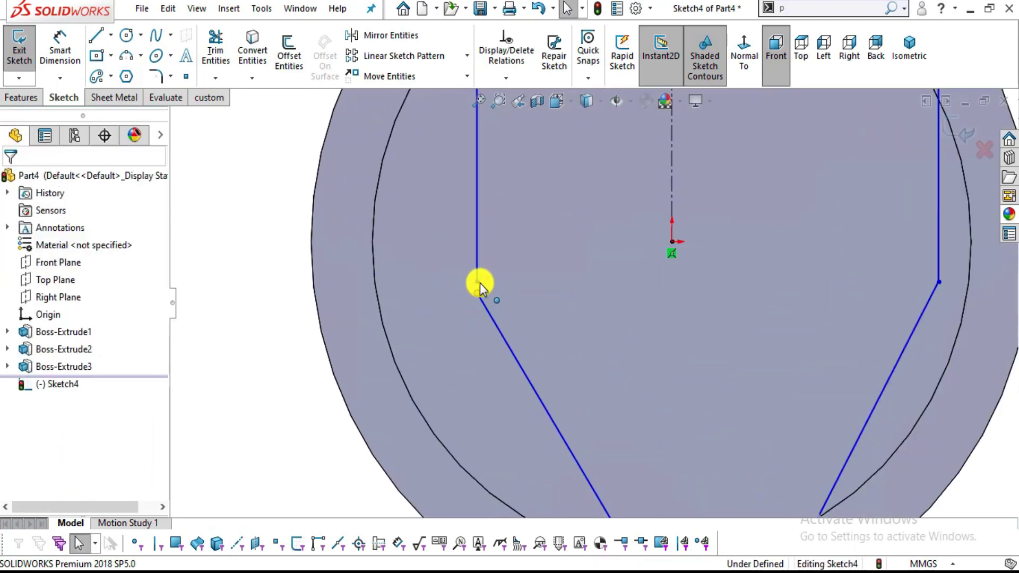
left_click(479, 284)
key("Escape")
scroll(492, 263, "up", 4)
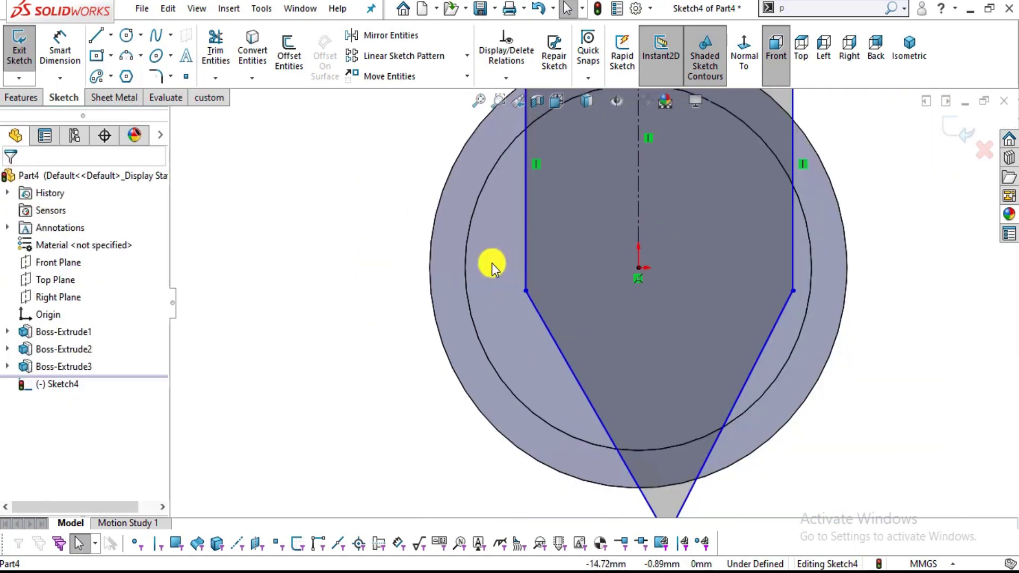
scroll(727, 284, "down", 2)
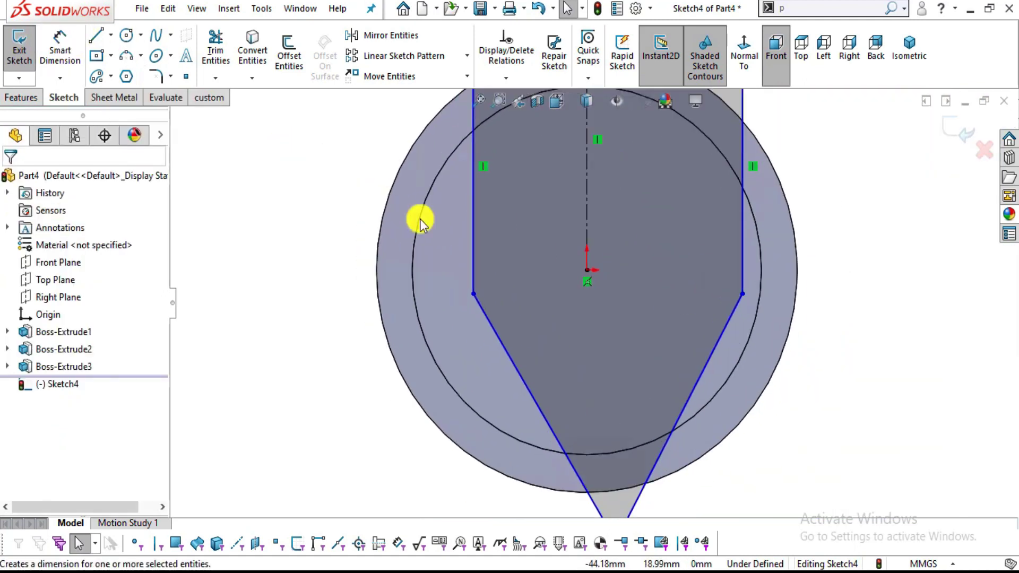
scroll(660, 273, "up", 3)
scroll(661, 269, "up", 1)
scroll(616, 269, "down", 2)
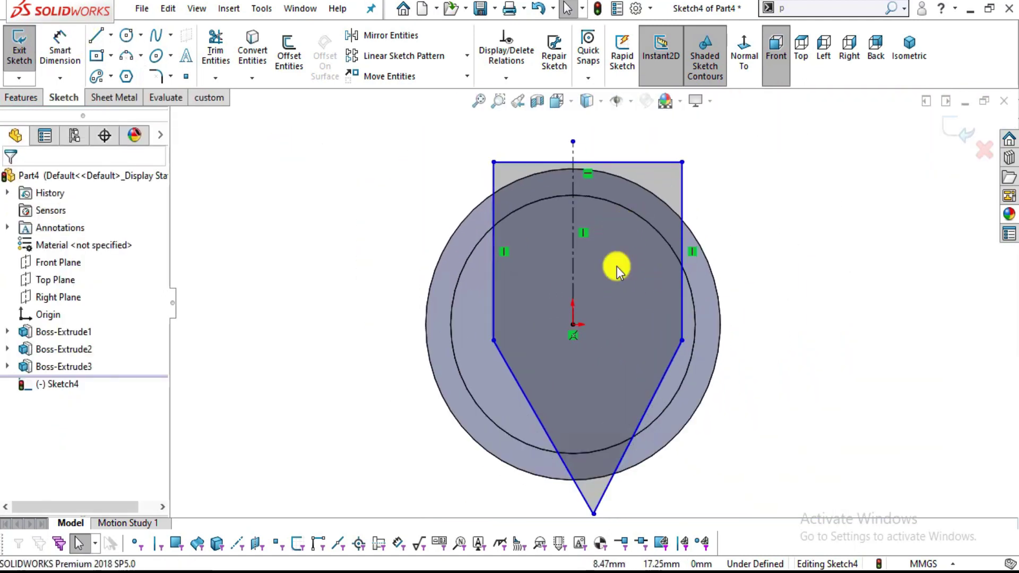
scroll(605, 297, "up", 2)
scroll(676, 371, "down", 1)
scroll(676, 371, "up", 2)
scroll(554, 202, "down", 2)
scroll(565, 252, "up", 3)
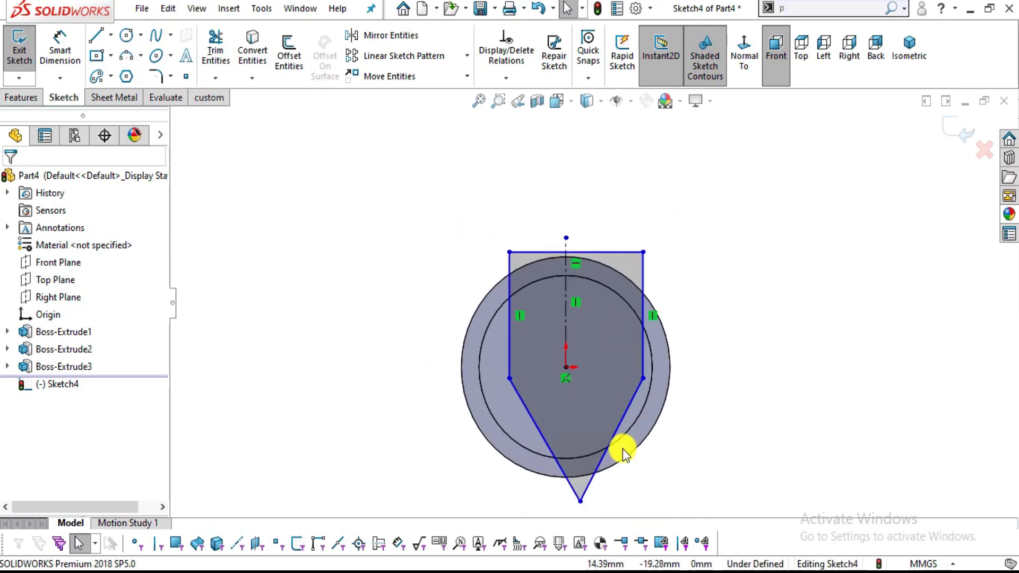
Make the outline's two vertical sides symmetric about the vertical centreline.
scroll(557, 371, "down", 1)
left_click(486, 233)
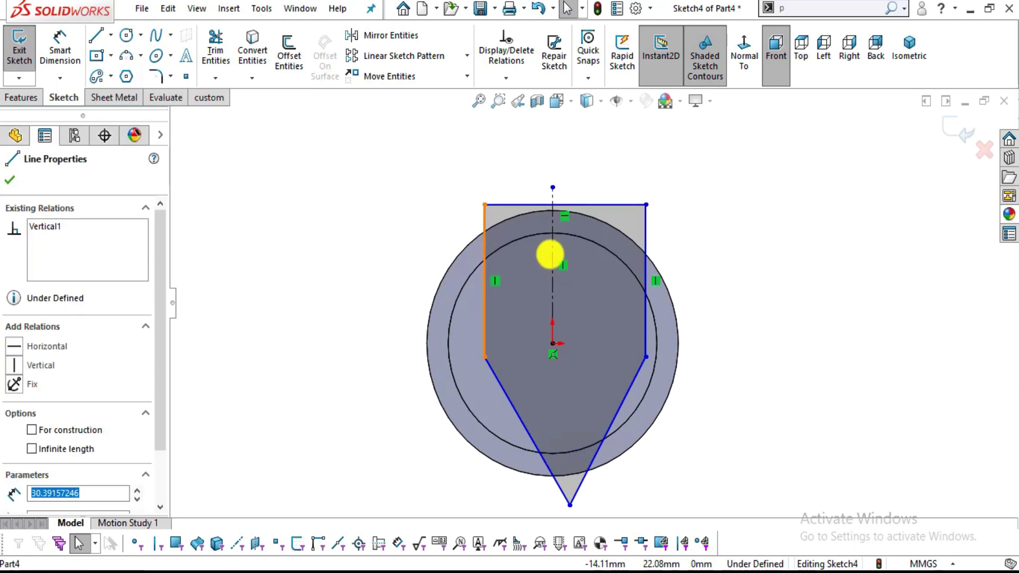
left_click(551, 256, "ctrl")
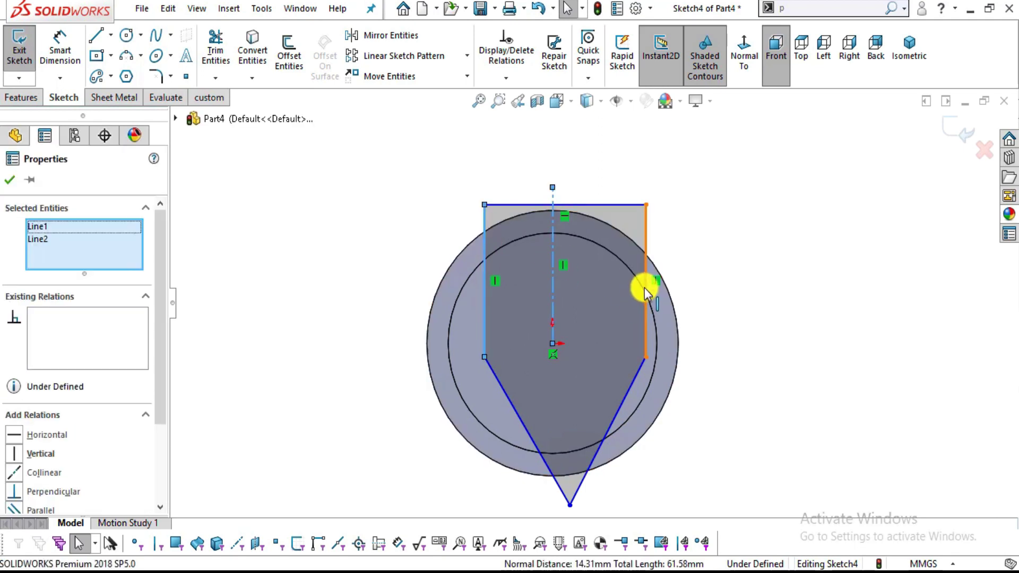
left_click(644, 288, "ctrl")
scroll(11, 408, "down", 3)
left_click(15, 419)
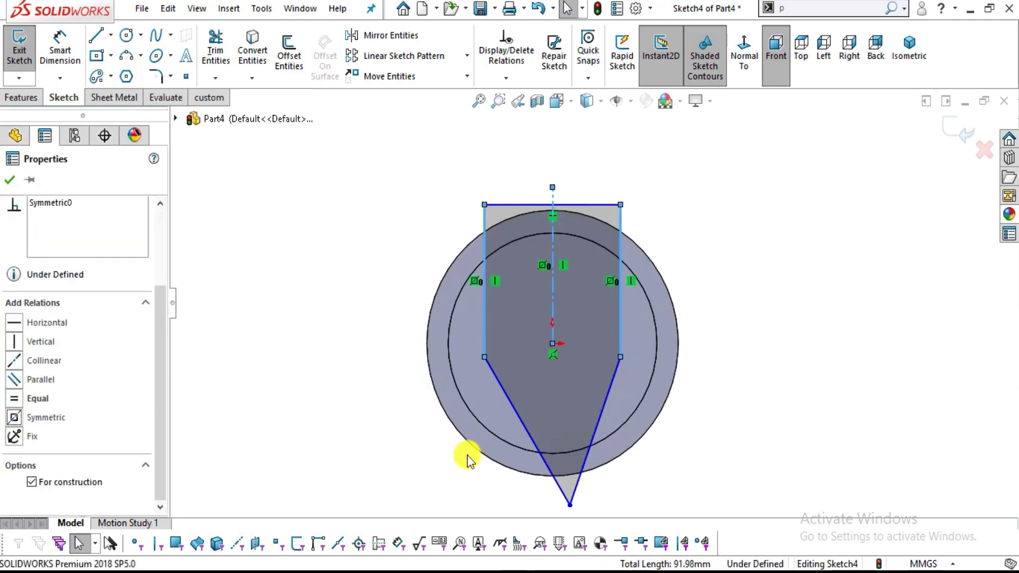
left_click(466, 454)
Make the outline's two slanted lower lines symmetric about the vertical centreline.
left_click(534, 446)
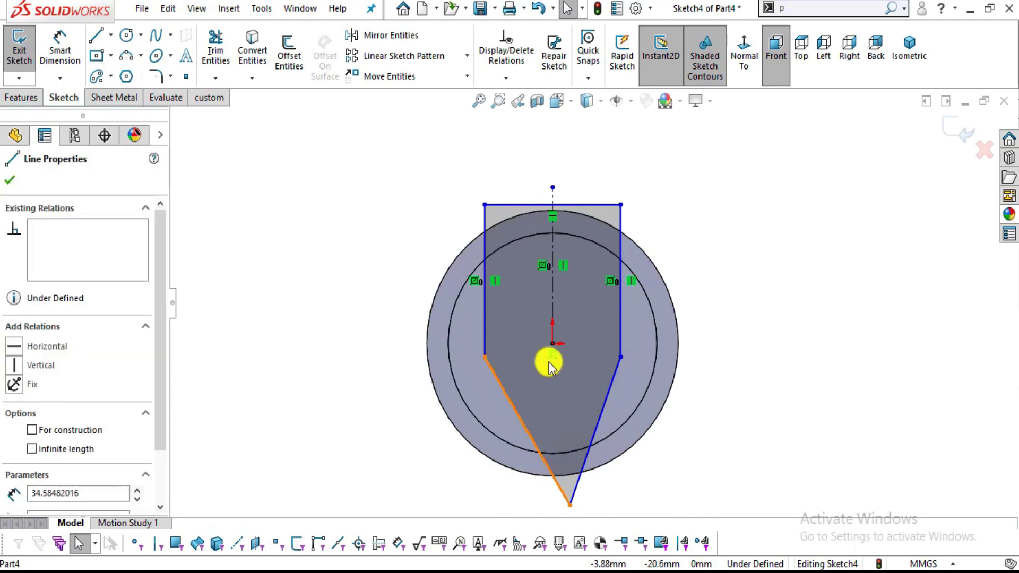
left_click(552, 308)
left_click(604, 407, "ctrl")
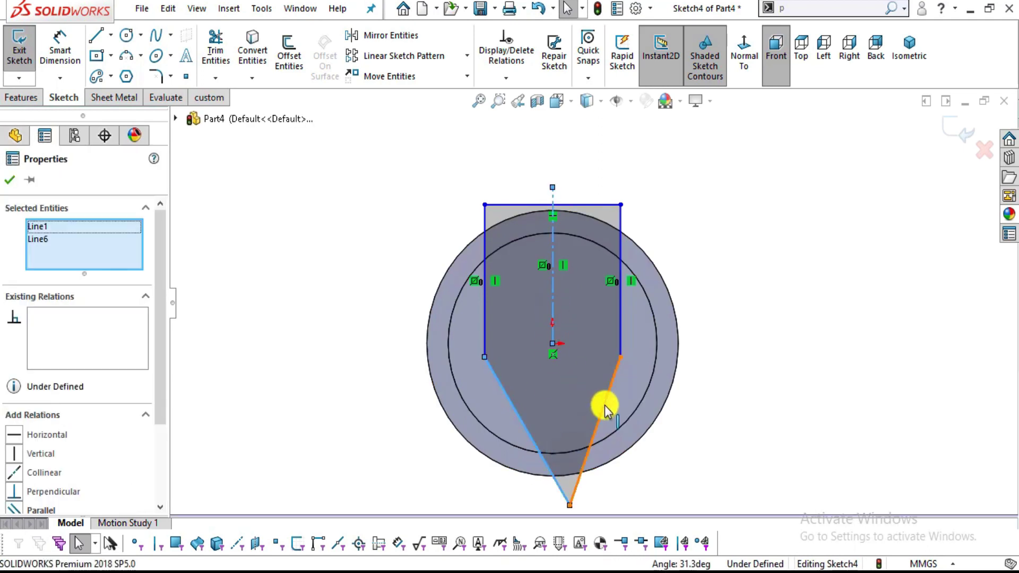
scroll(58, 441, "down", 3)
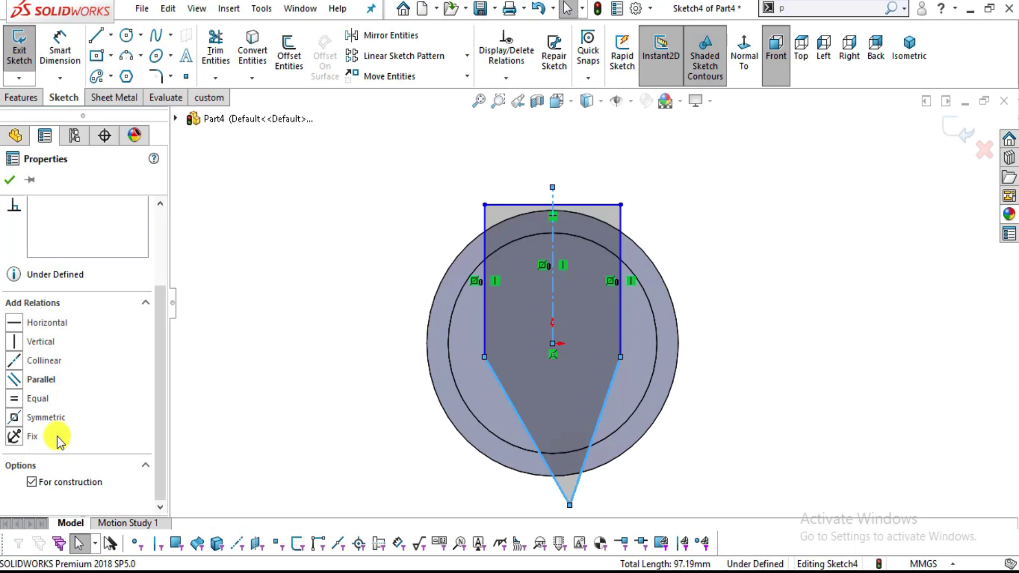
left_click(14, 419)
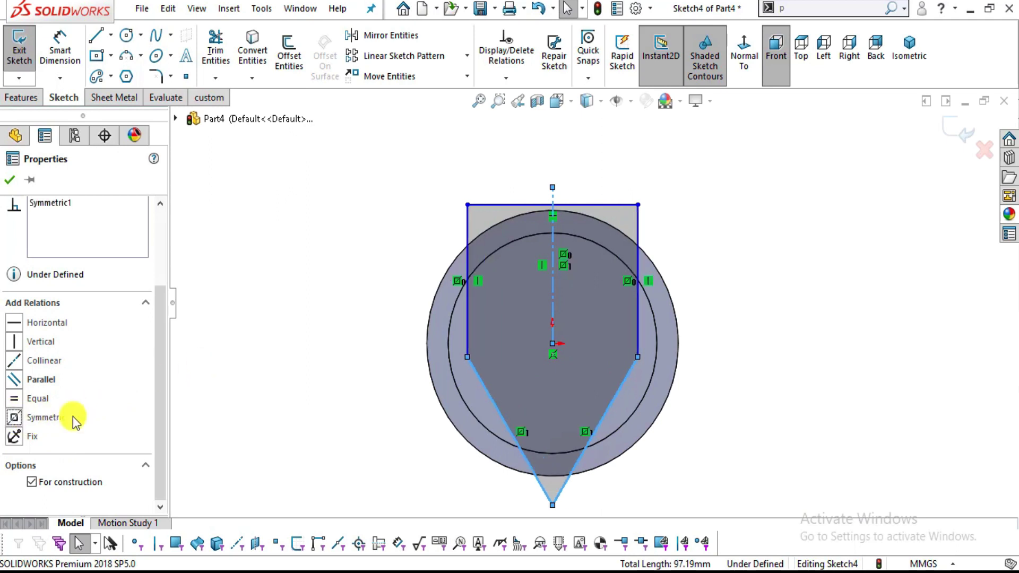
key("Escape")
Dimension the angle between the two slanted lower lines as 90 degrees.
left_click(73, 53)
left_click(498, 407)
left_click(611, 403)
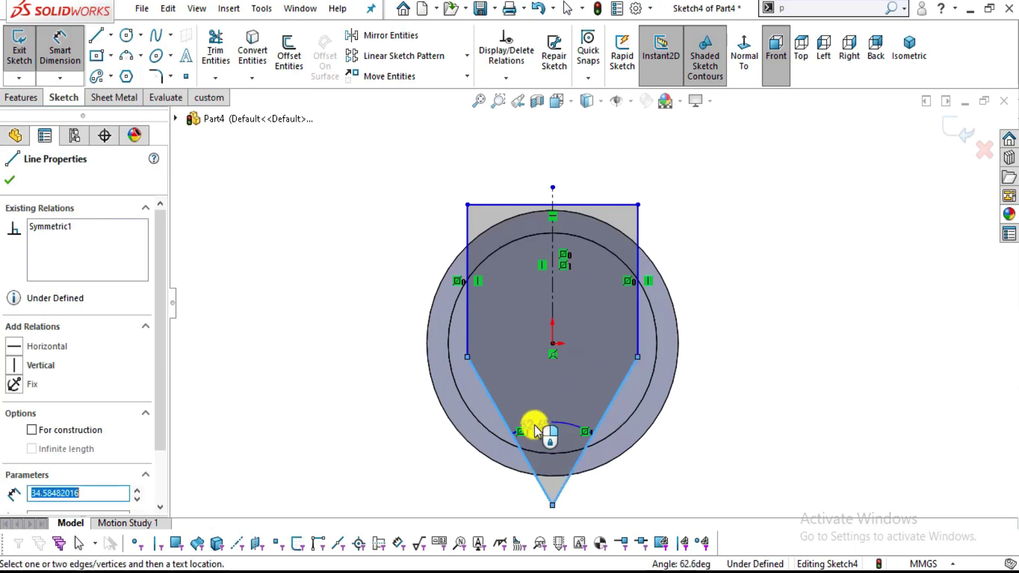
left_click(553, 421)
type("90")
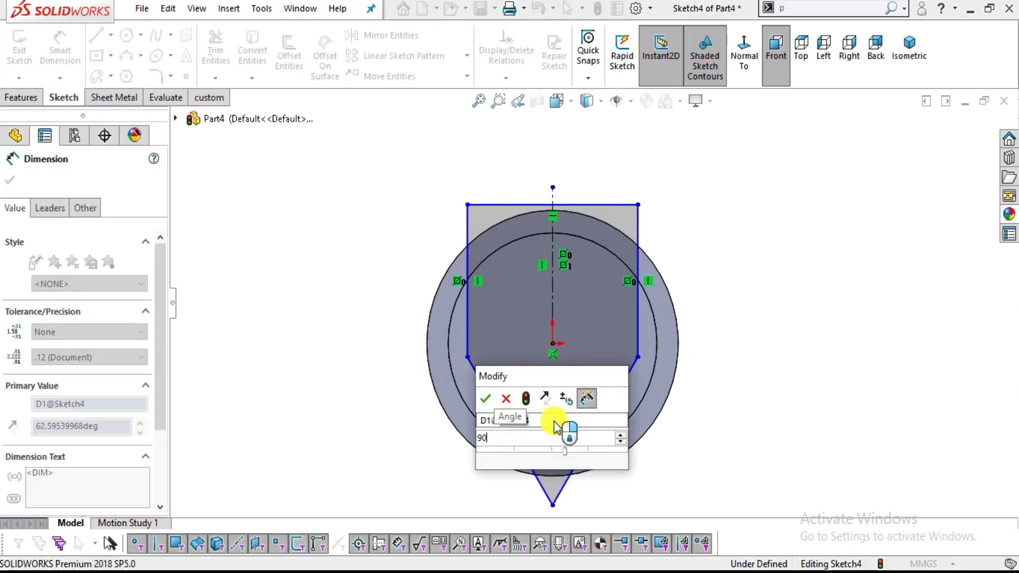
key("Return")
key("Escape")
Round the outline's two upper corners and its lower tip with 4 mm sketch fillets.
scroll(589, 440, "up", 2)
scroll(607, 298, "down", 3)
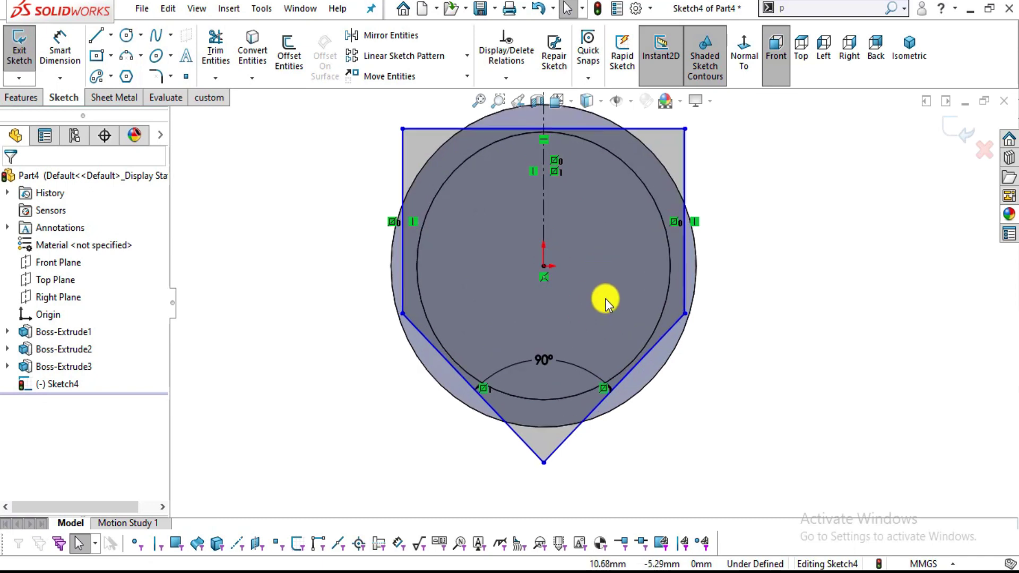
left_click(156, 76)
key("alt+Tab")
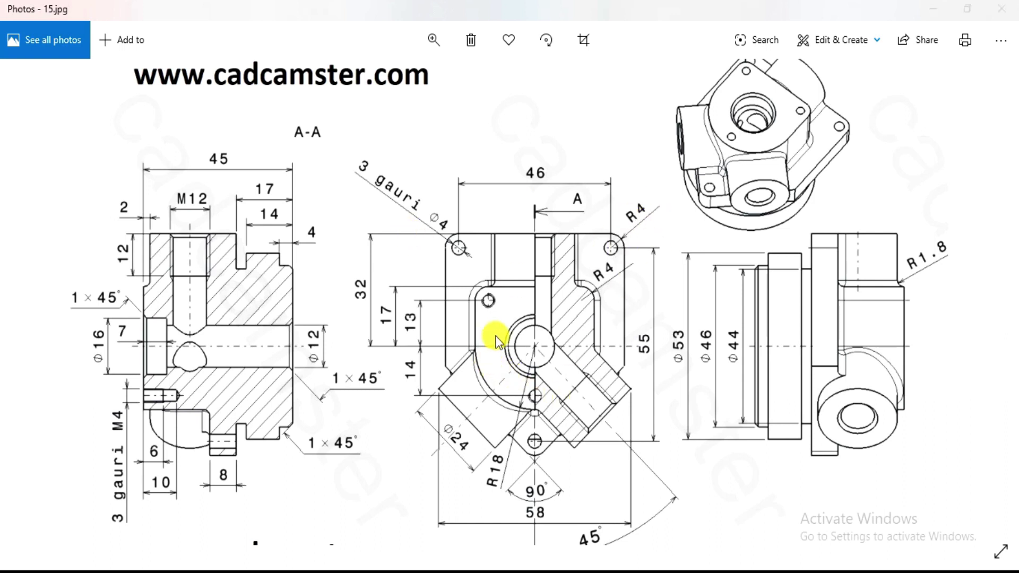
key("alt+Tab")
left_click_drag(74, 332, 3, 319)
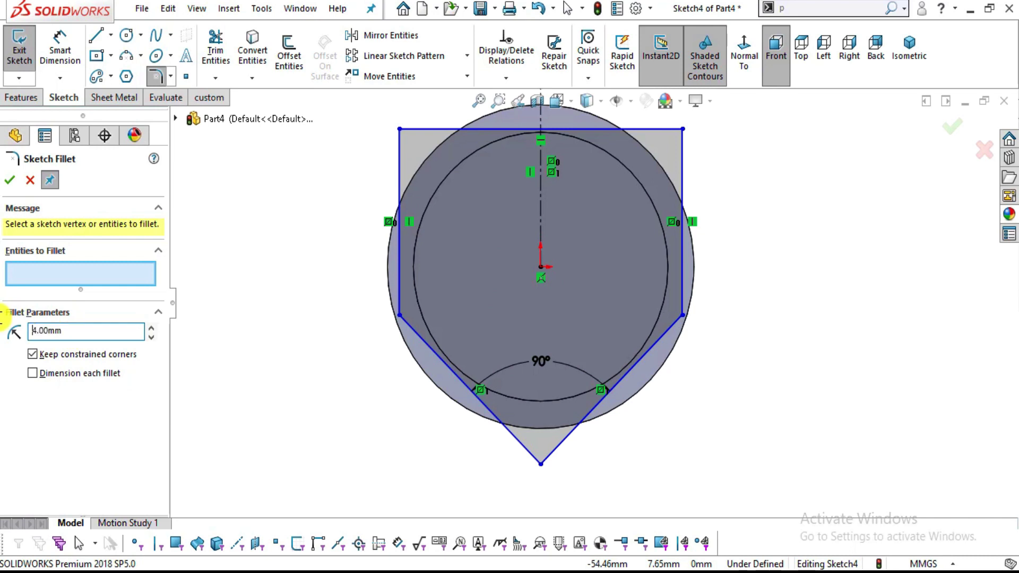
left_click(399, 130)
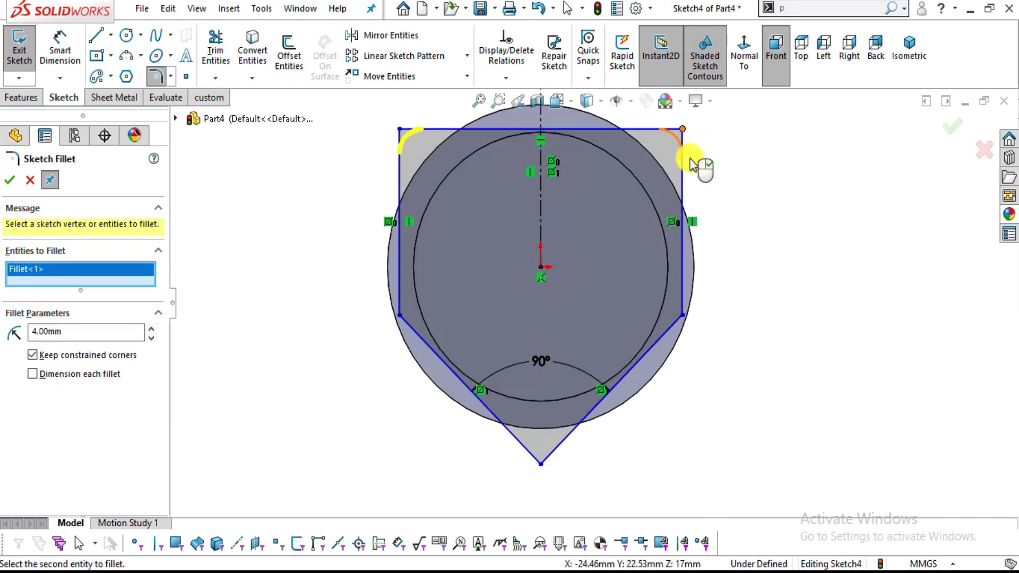
left_click(689, 158)
left_click(542, 465)
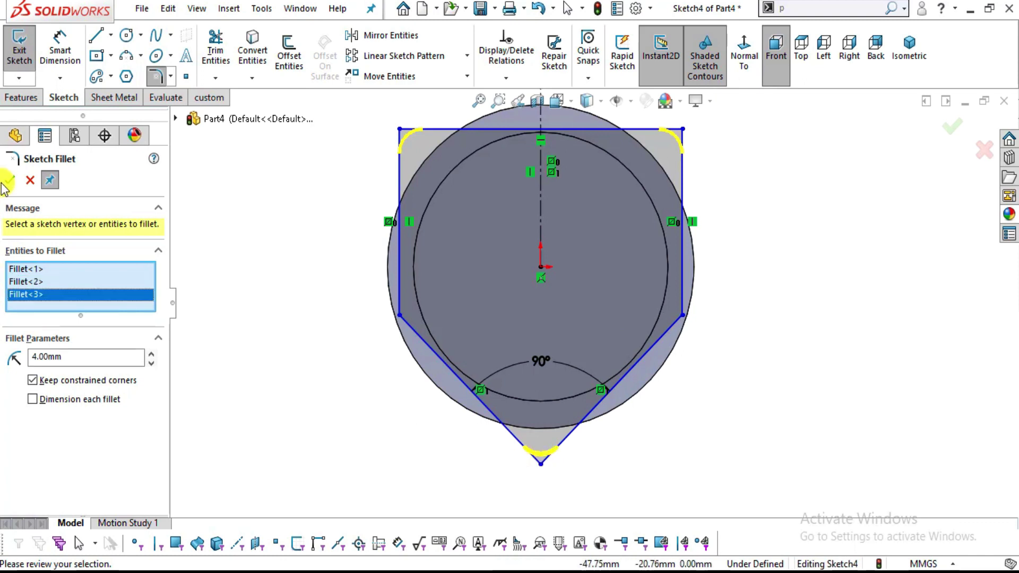
left_click(9, 180)
scroll(591, 297, "down", 2)
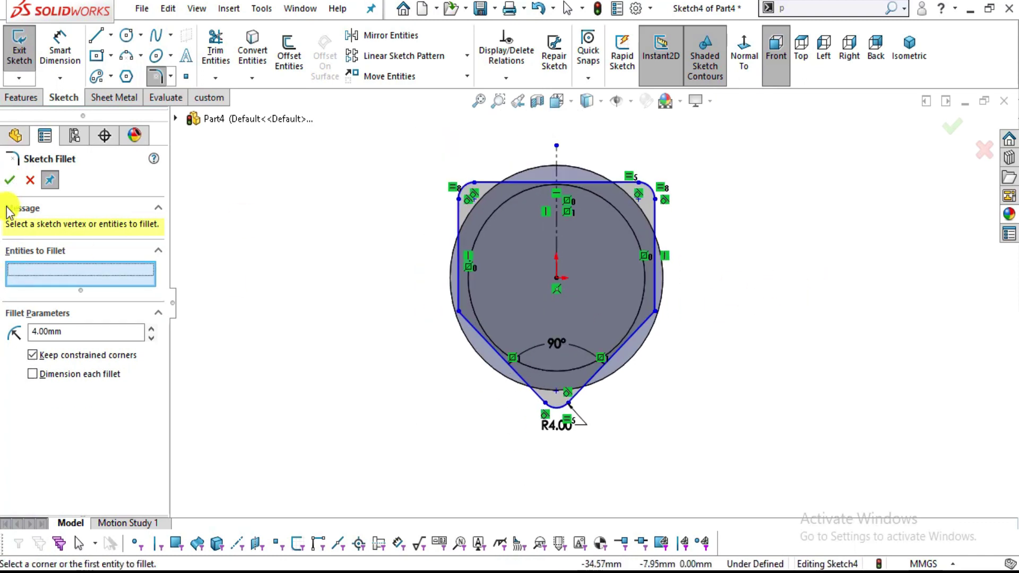
left_click(30, 179)
Dimension the horizontal distance between the centres of the two upper corner fillets as 46 mm.
scroll(606, 329, "up", 2)
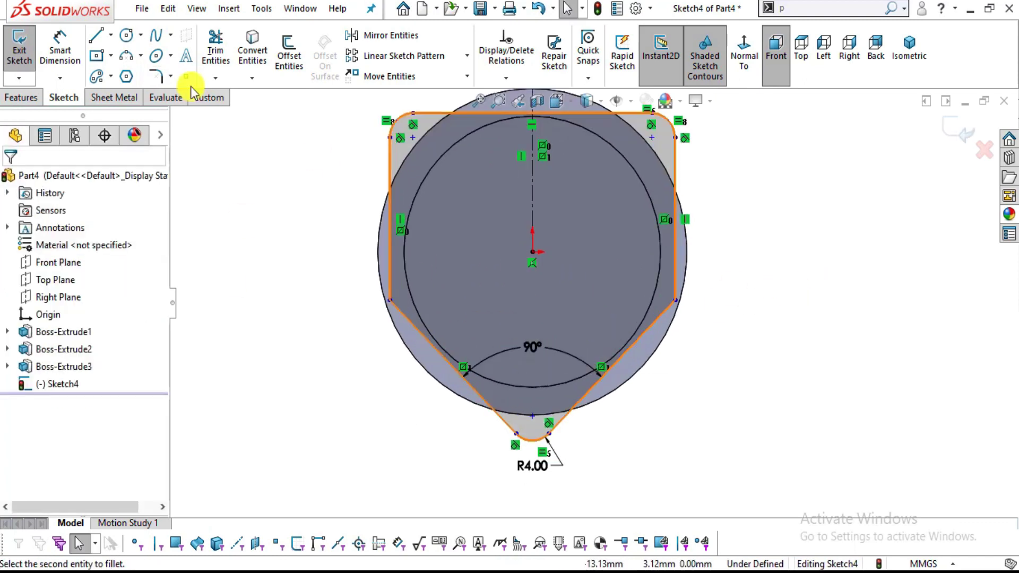
key("alt+Tab")
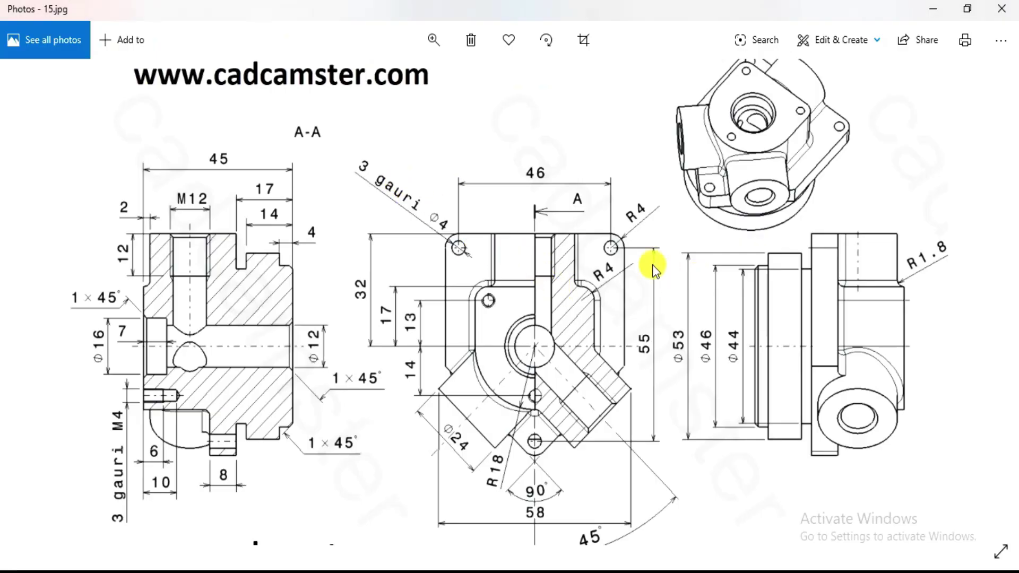
key("alt+Tab")
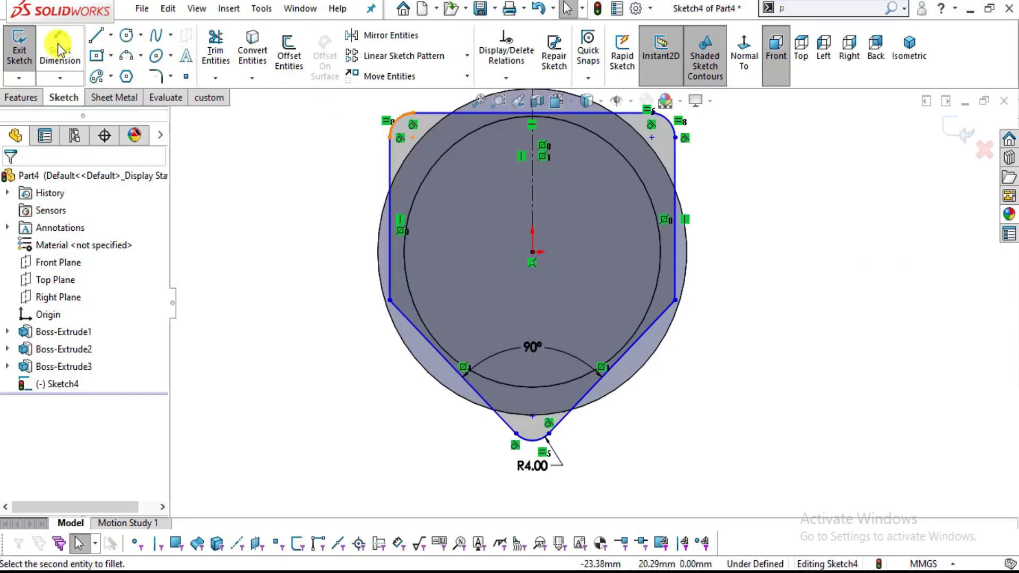
left_click(413, 137)
key("z")
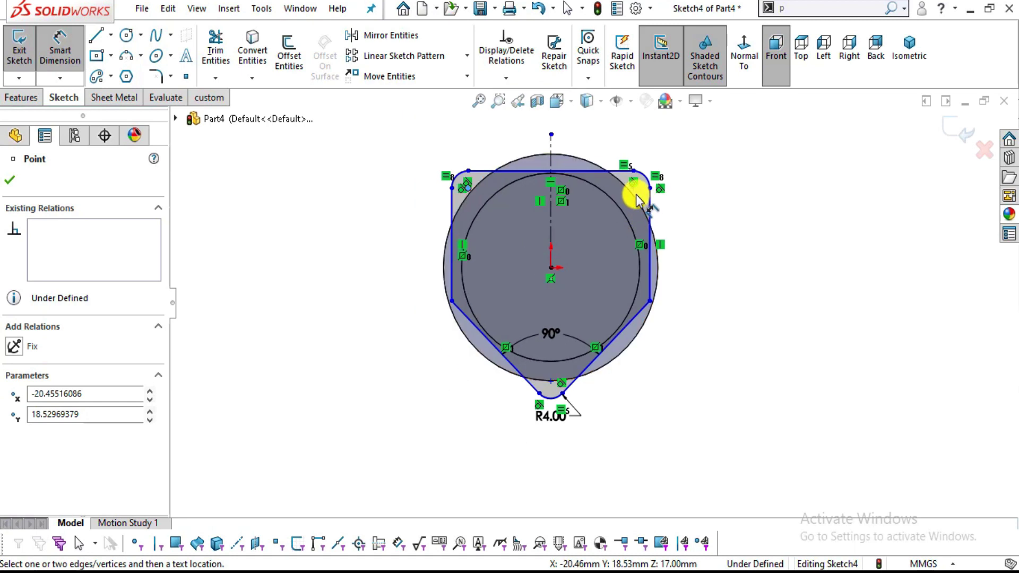
left_click(633, 185)
left_click(540, 120)
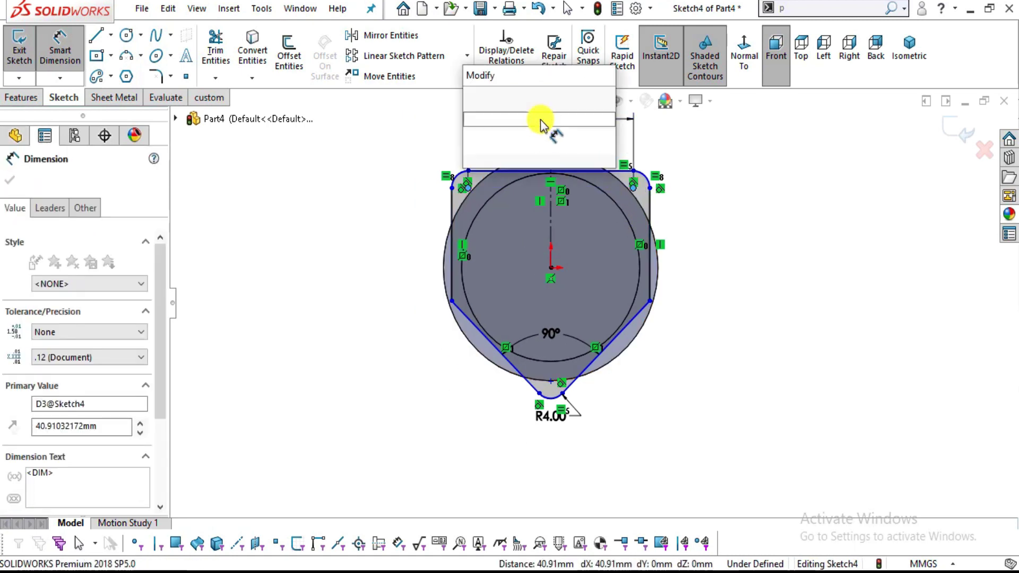
type("46")
key("Return")
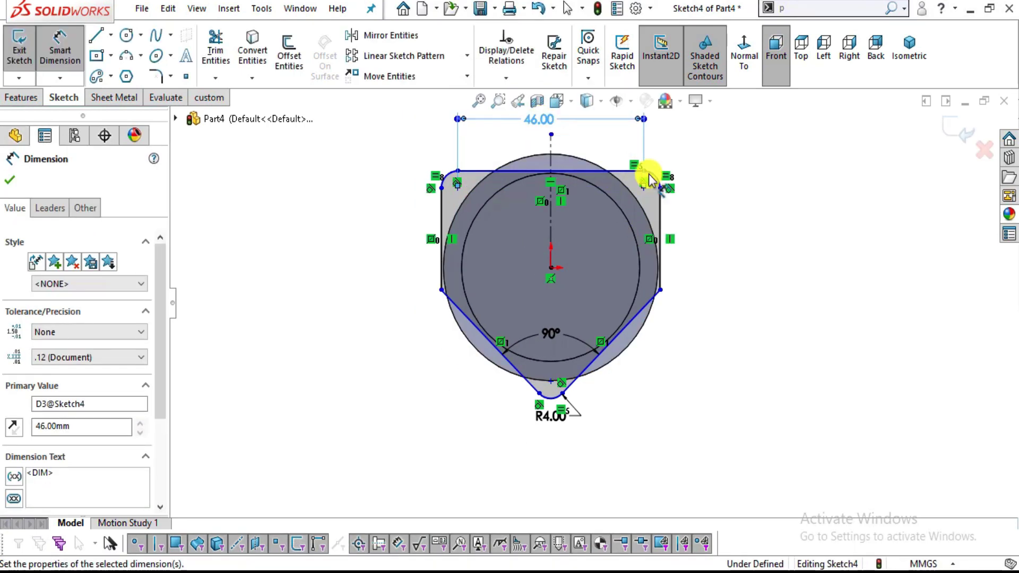
left_click(867, 250)
Dimension the vertical distance from an upper corner fillet's centre to the lower tip fillet's centre as 55 mm.
key("alt+Tab")
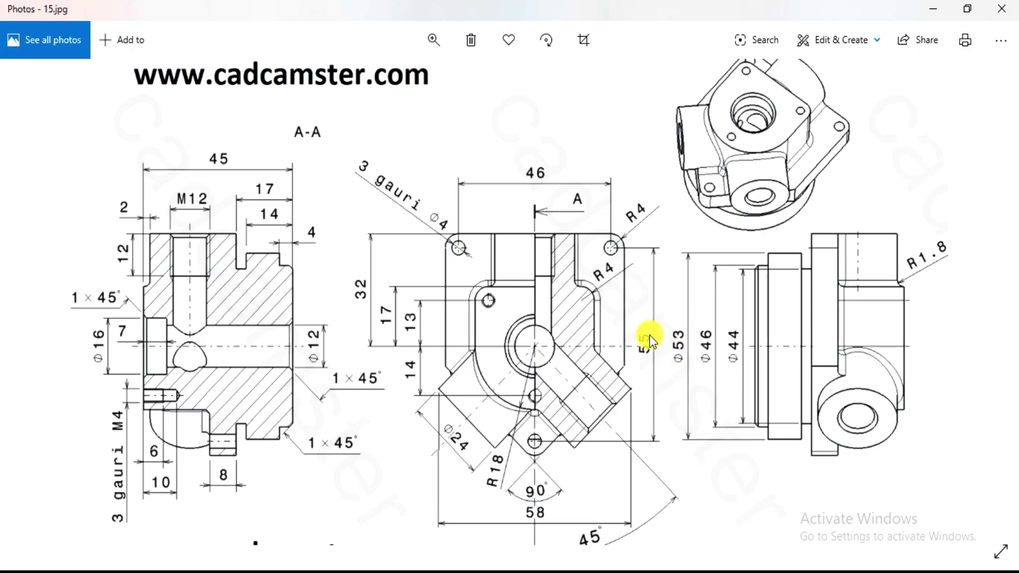
key("alt+Tab")
scroll(659, 228, "down", 3)
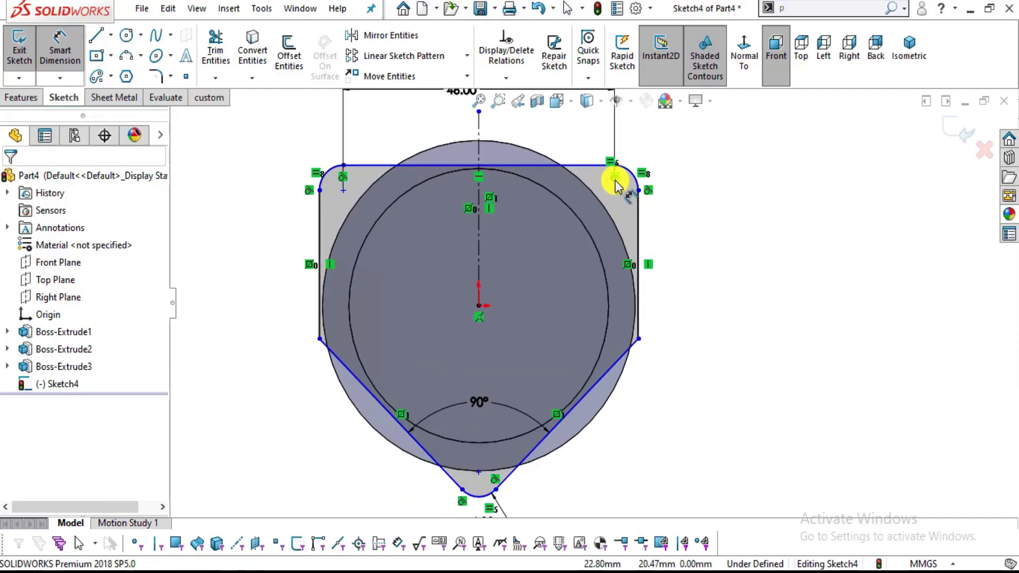
left_click(614, 190)
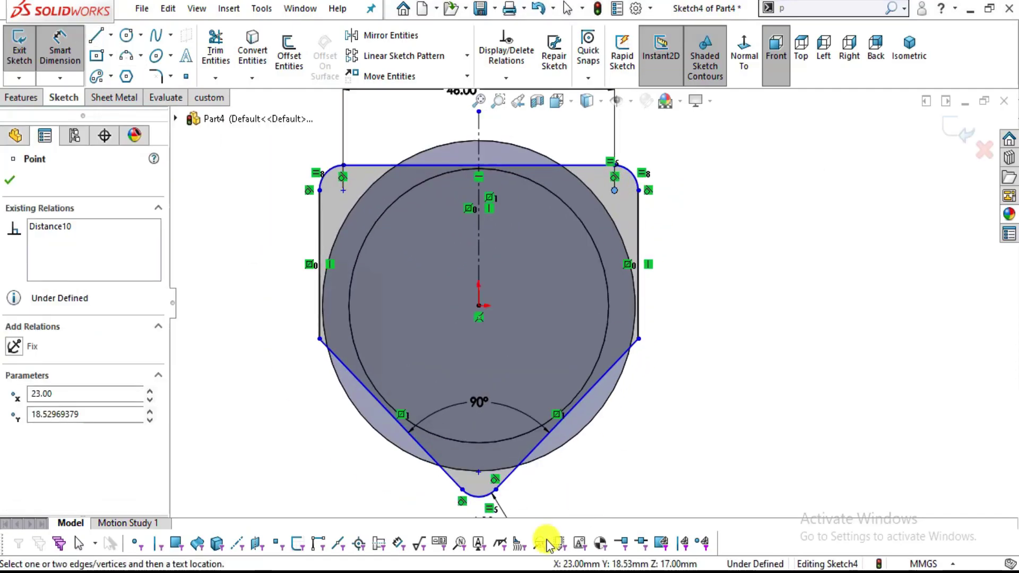
left_click(478, 472)
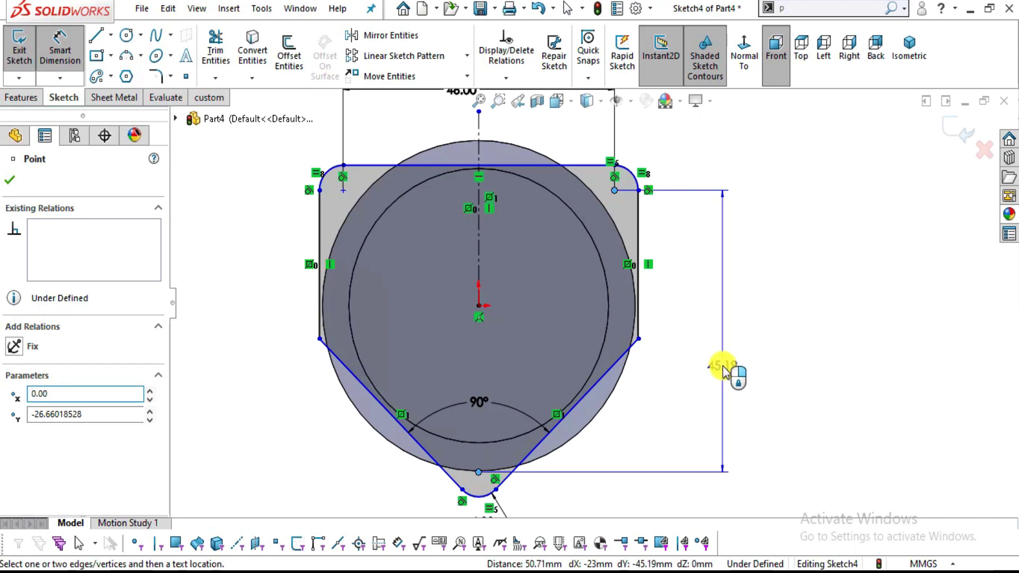
left_click(723, 370)
type("46")
key("Return")
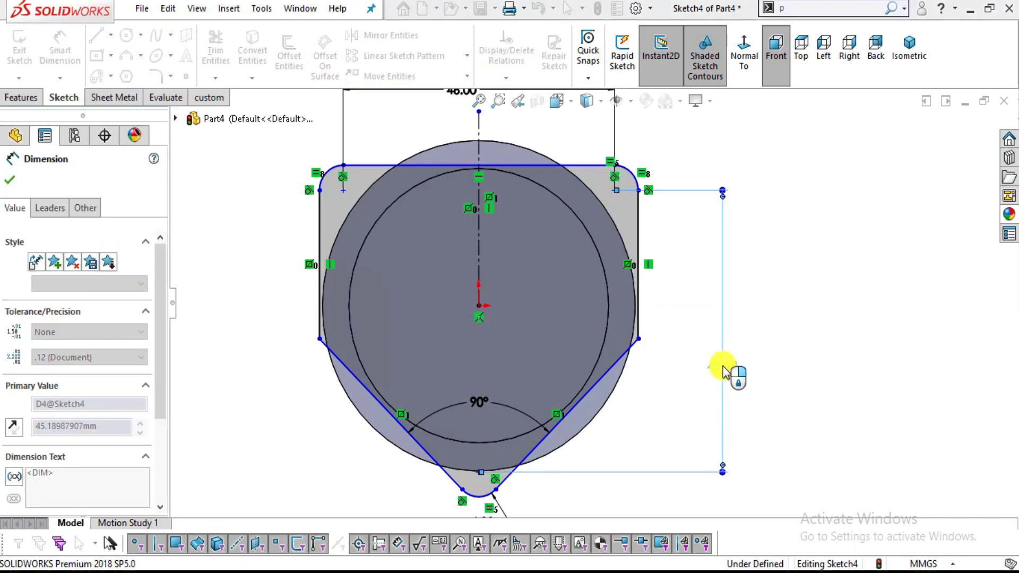
key("Escape")
Dimension the outline's horizontal top edge 32 mm above the origin.
scroll(639, 311, "up", 2)
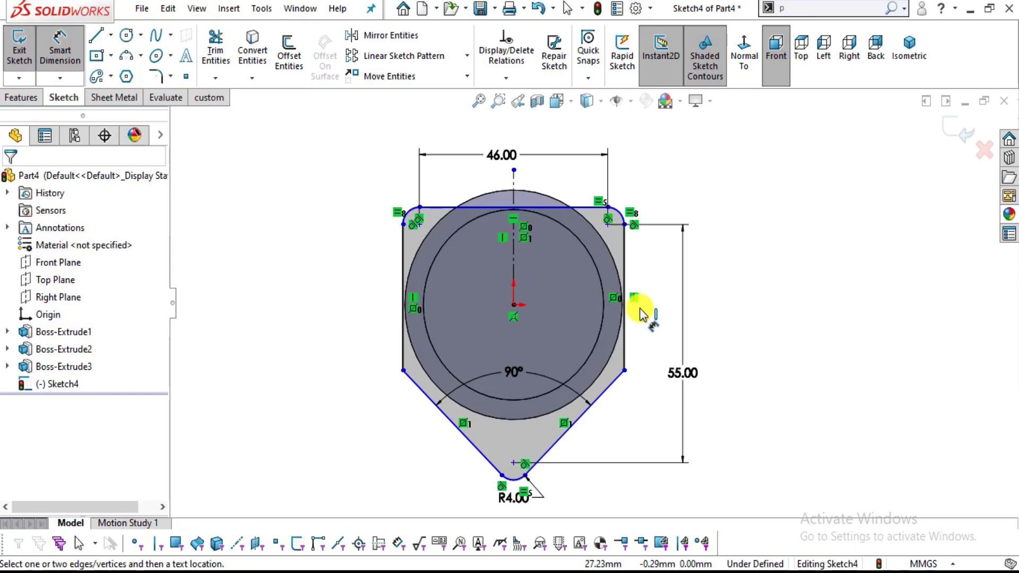
key("alt+Tab")
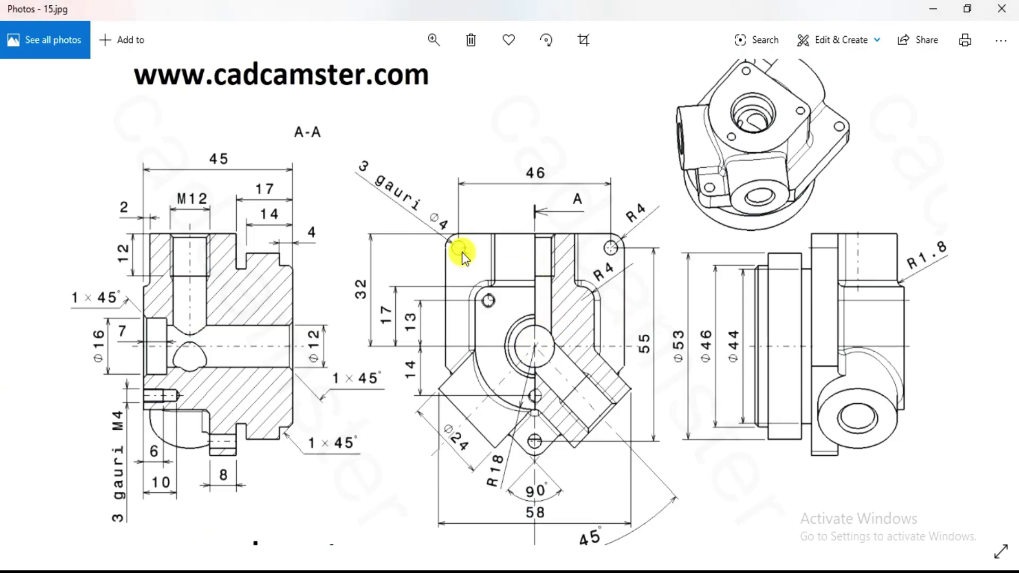
key("alt+Tab")
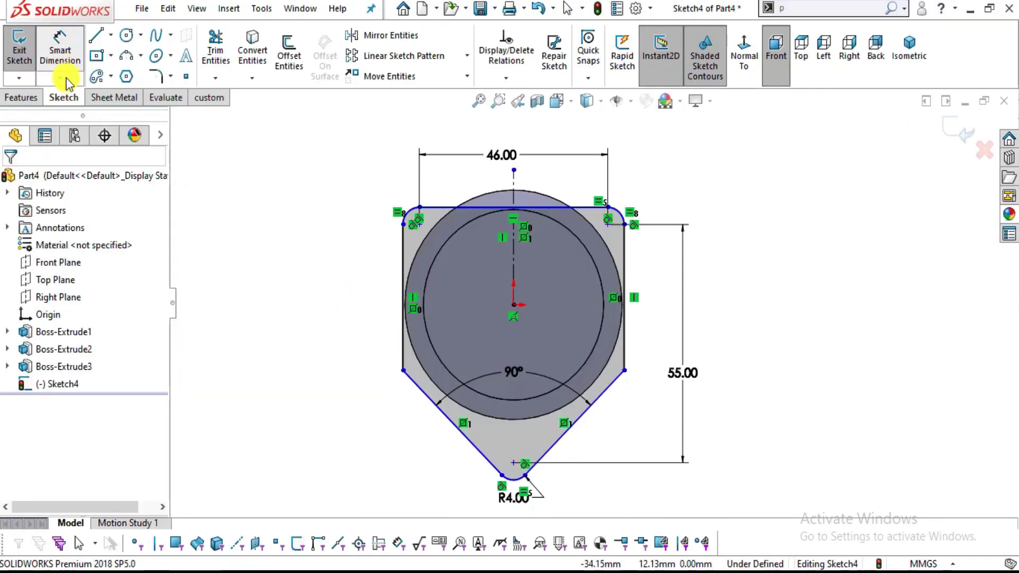
left_click(513, 304)
left_click(518, 209)
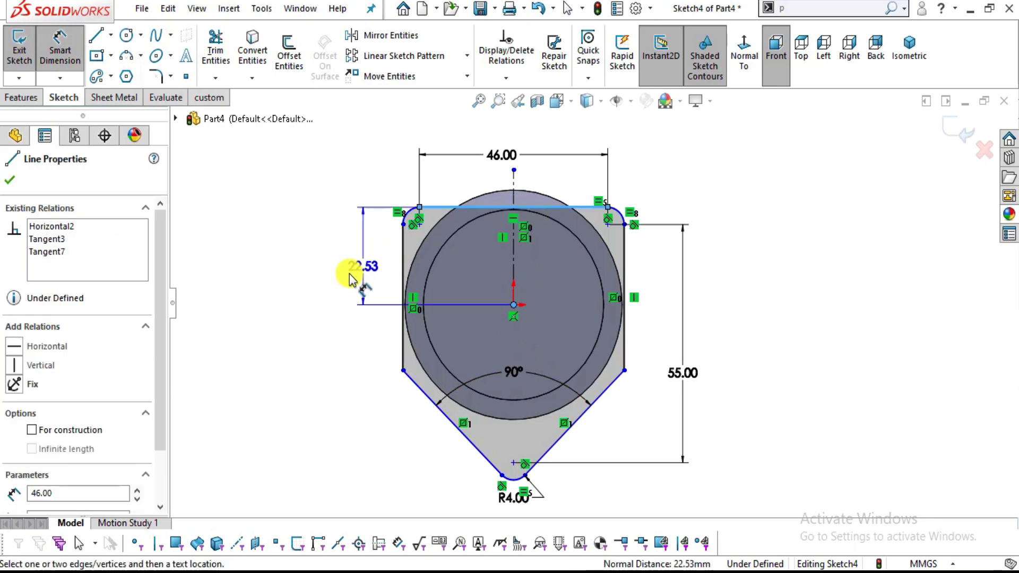
left_click(349, 274)
type("32")
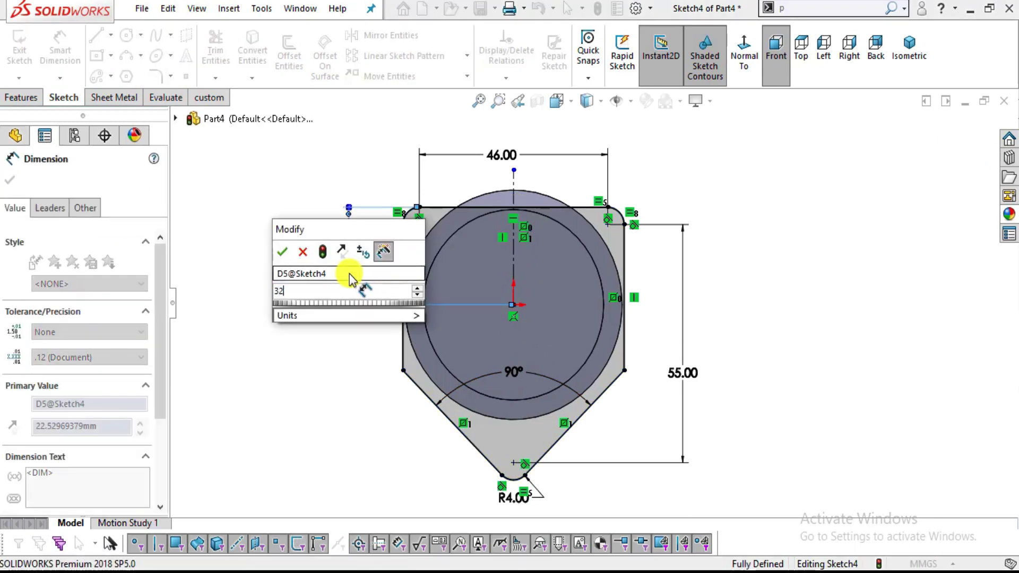
key("Return")
left_click(711, 346)
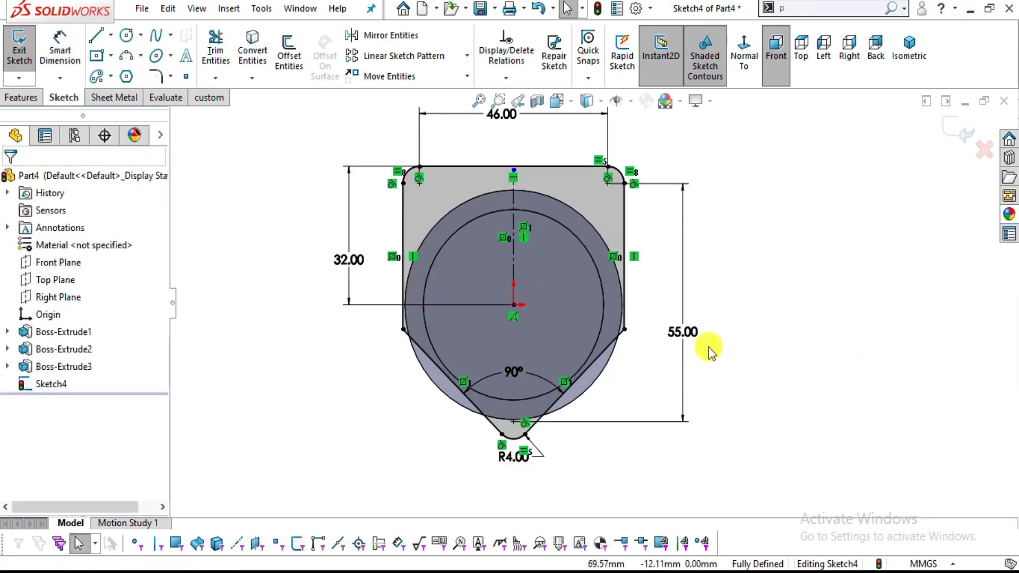
Extrude the flange outline 8 mm blind, away from the cylindrical base and merged with the body.
scroll(679, 334, "up", 2)
scroll(701, 361, "down", 2)
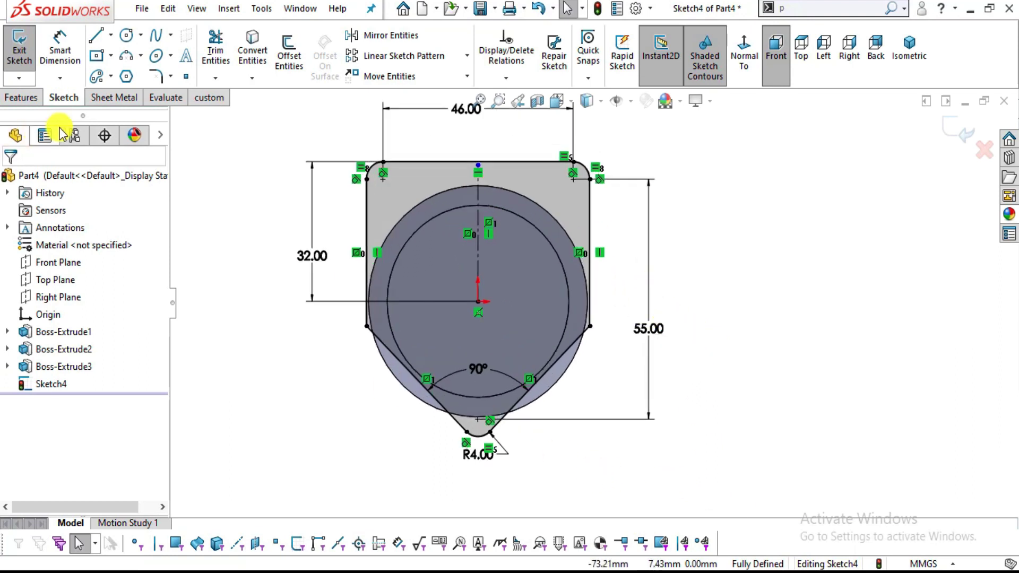
key("alt+Tab")
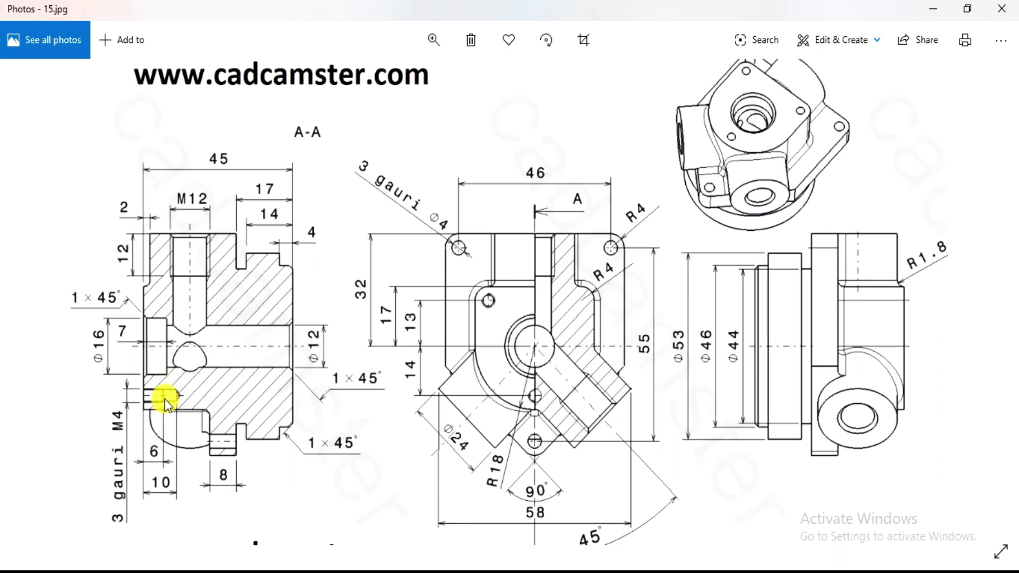
key("alt+Tab")
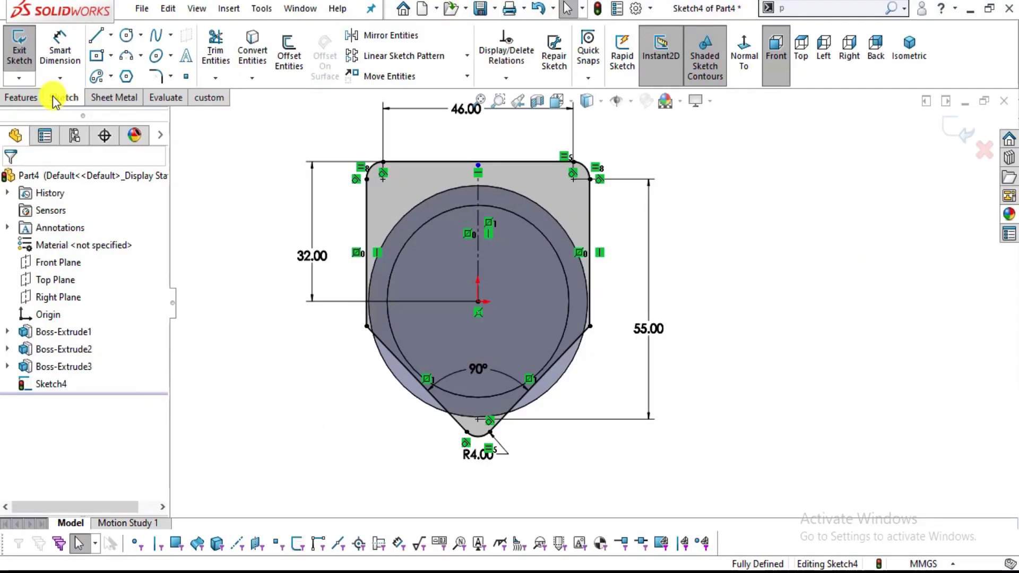
left_click(42, 97)
left_click(21, 57)
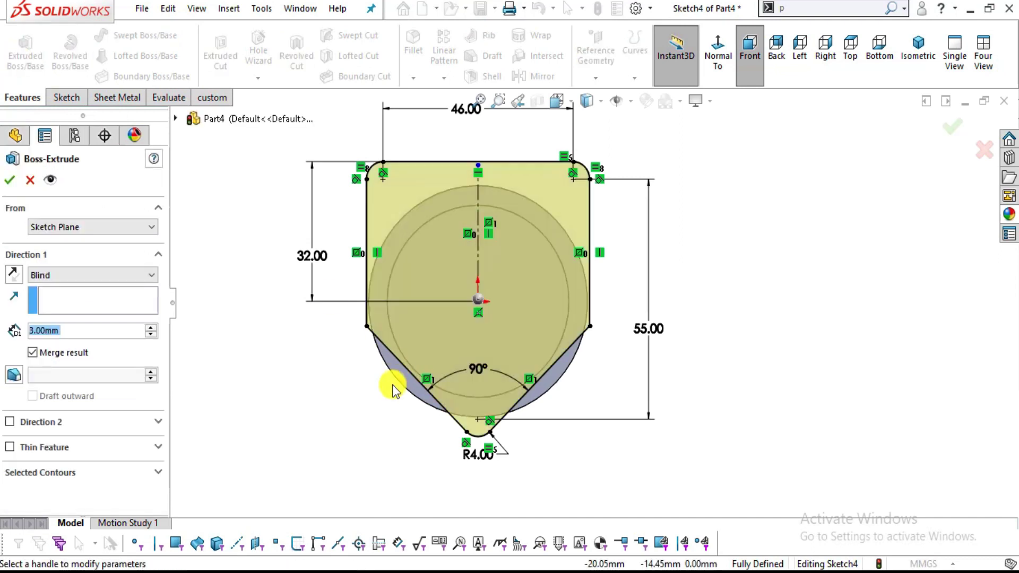
middle_click_drag(379, 292, 7, 398)
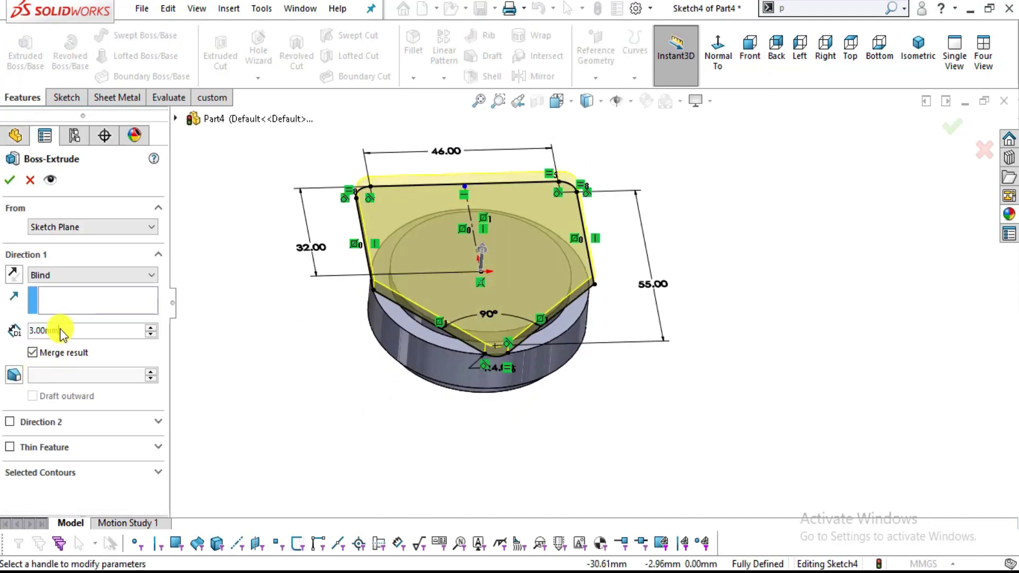
left_click_drag(62, 332, 3, 332)
type("8")
key("Return")
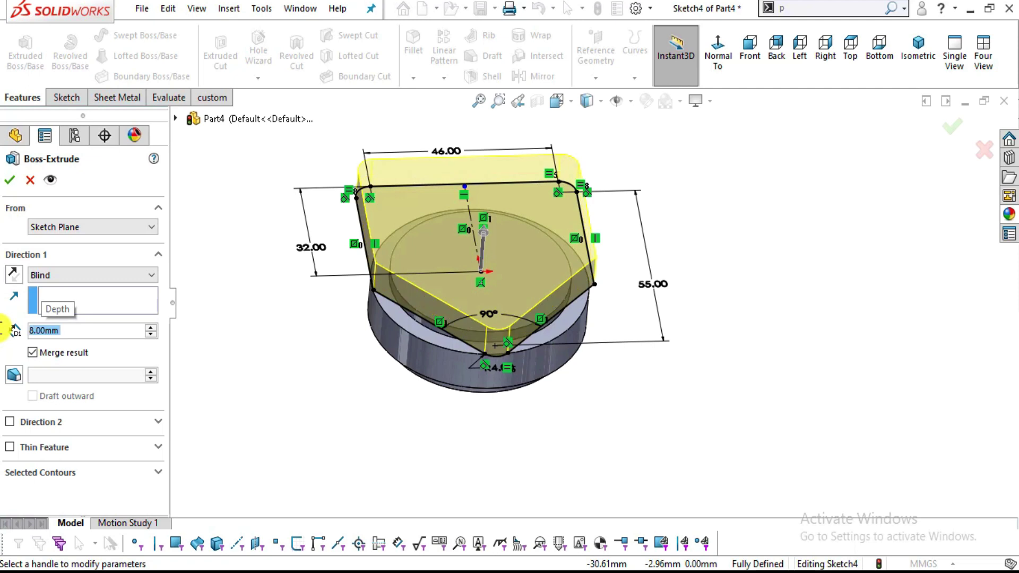
left_click(9, 180)
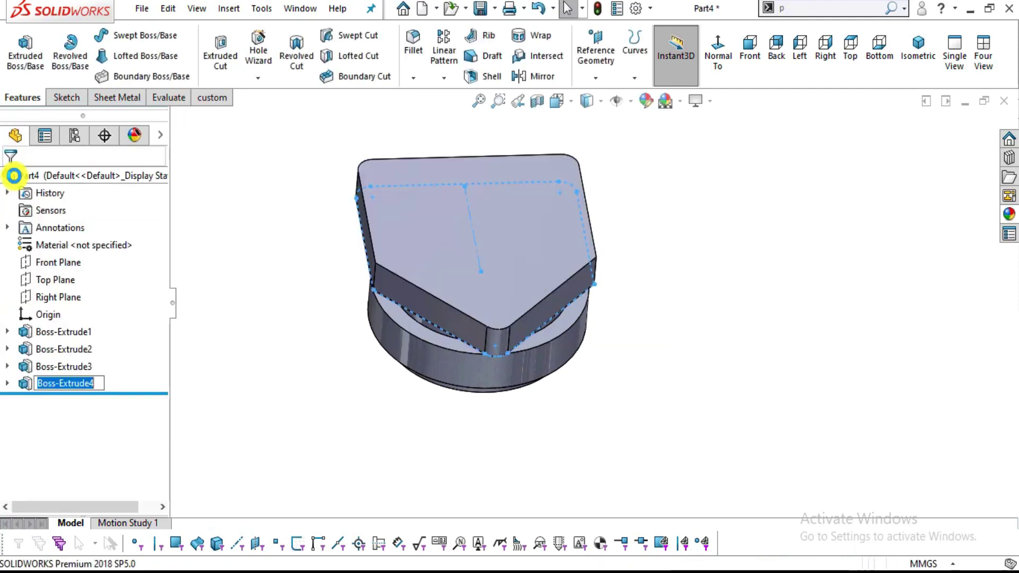
On the flange's outer face, sketch a centre rectangle about 31 mm wide and 33 mm high, centred on the origin.
key("alt+Tab")
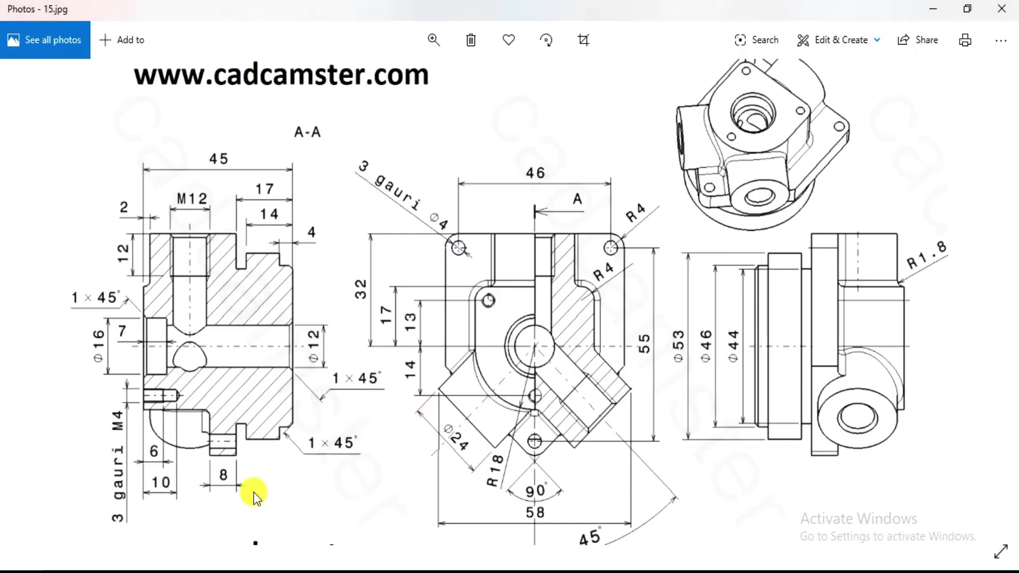
key("alt+Tab")
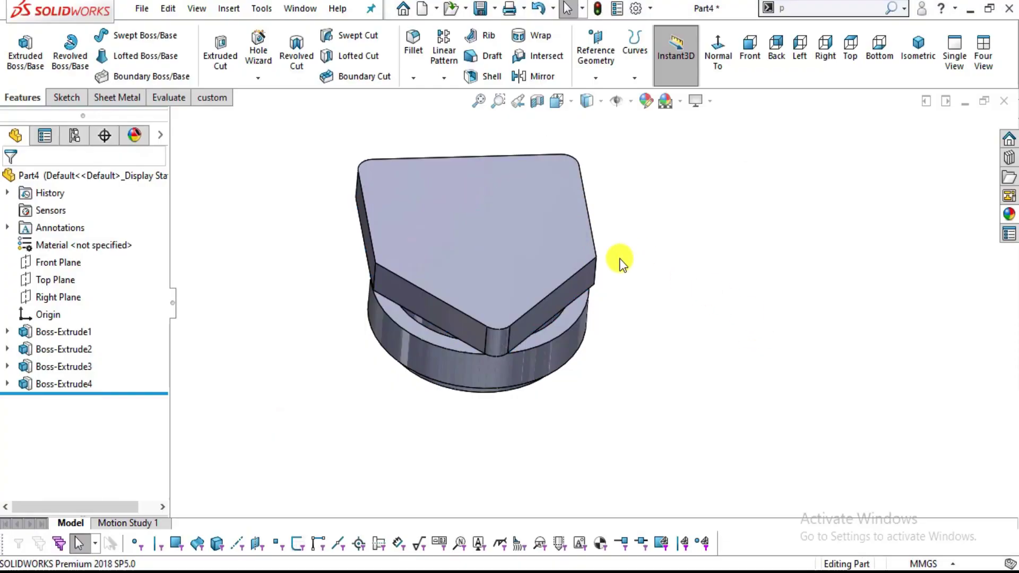
key("alt+Tab")
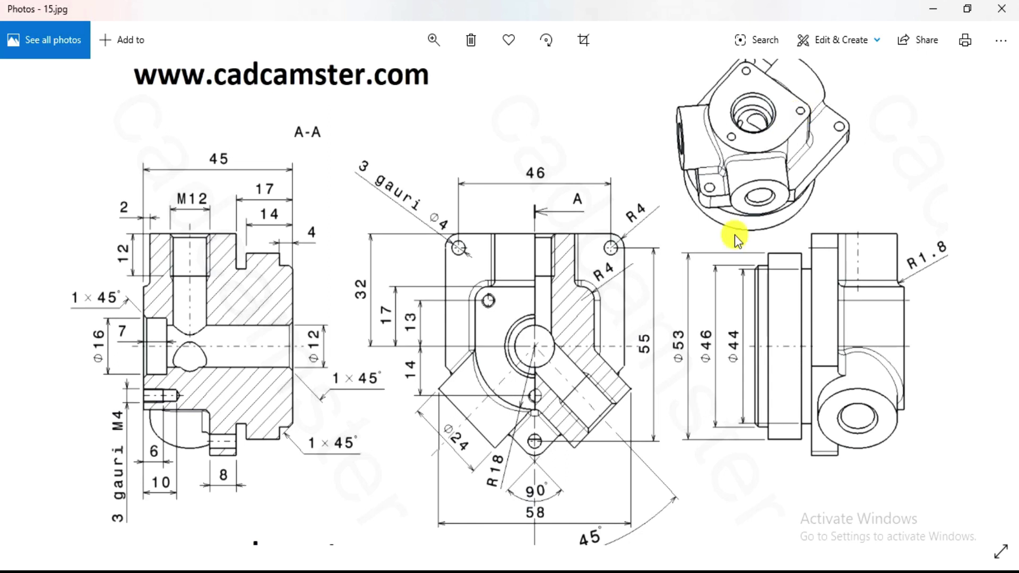
scroll(531, 350, "up", 2)
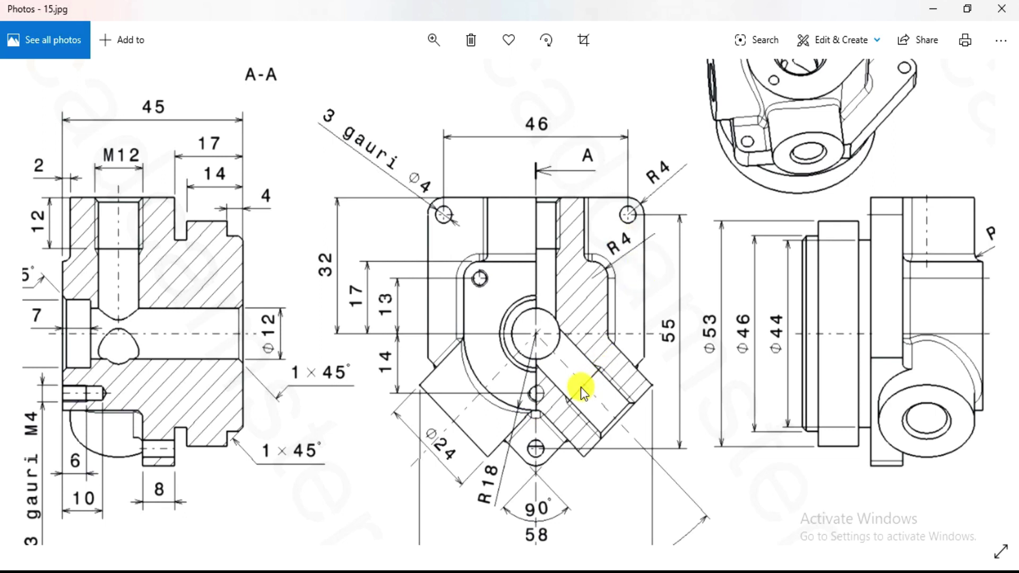
key("alt+Tab")
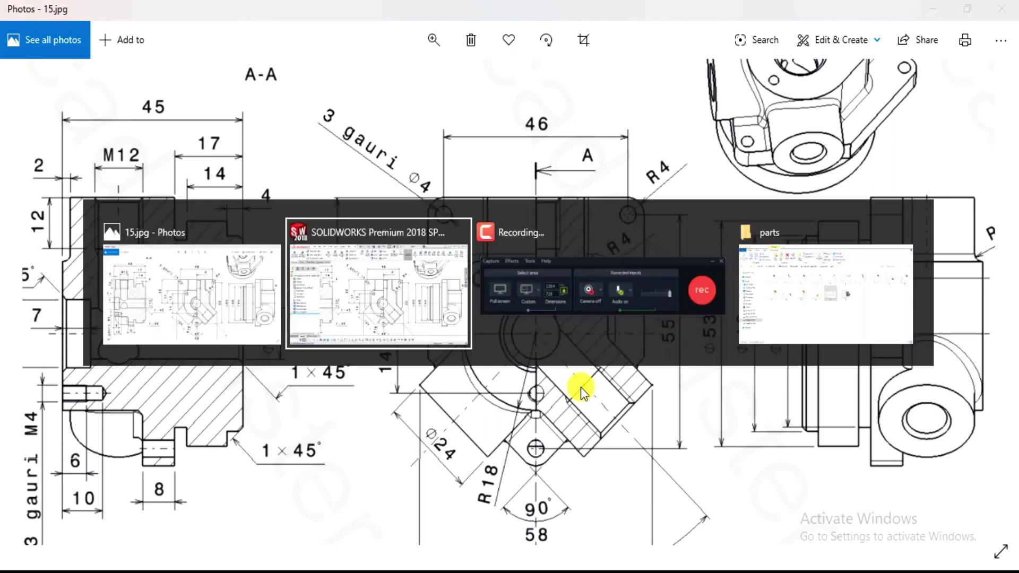
left_click(489, 279)
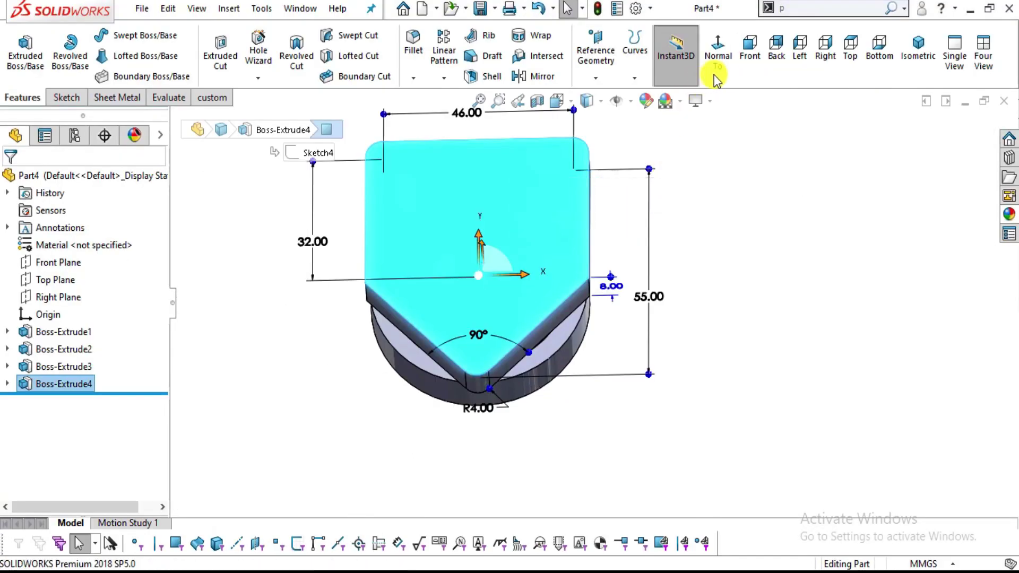
left_click(714, 73)
left_click(66, 98)
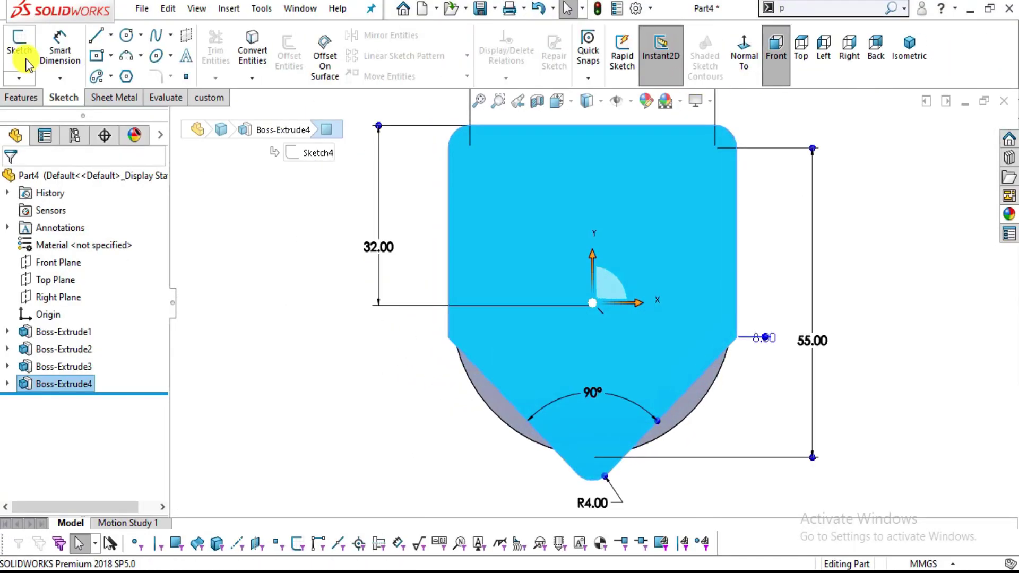
left_click(22, 53)
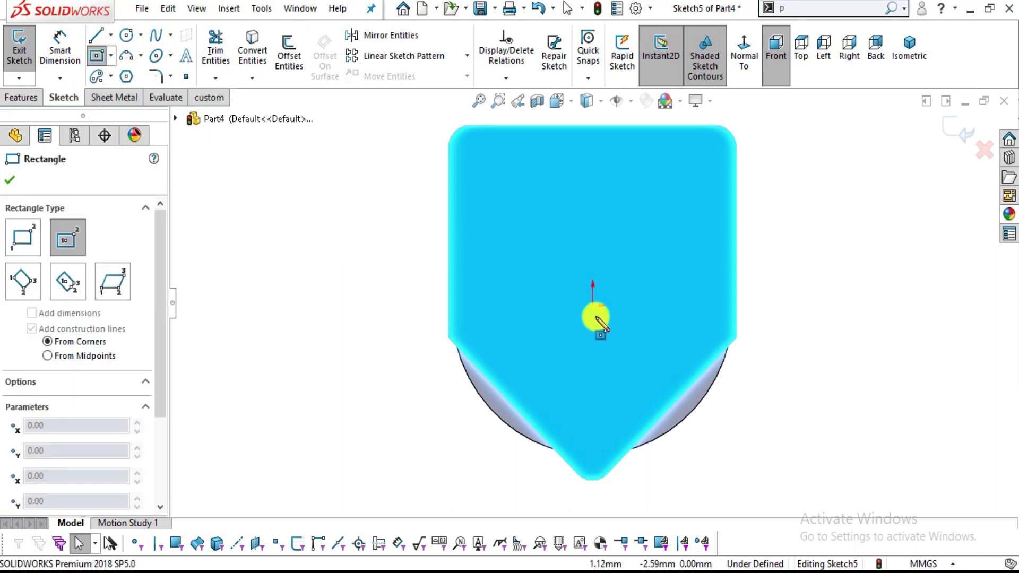
left_click(594, 305)
left_click(676, 213)
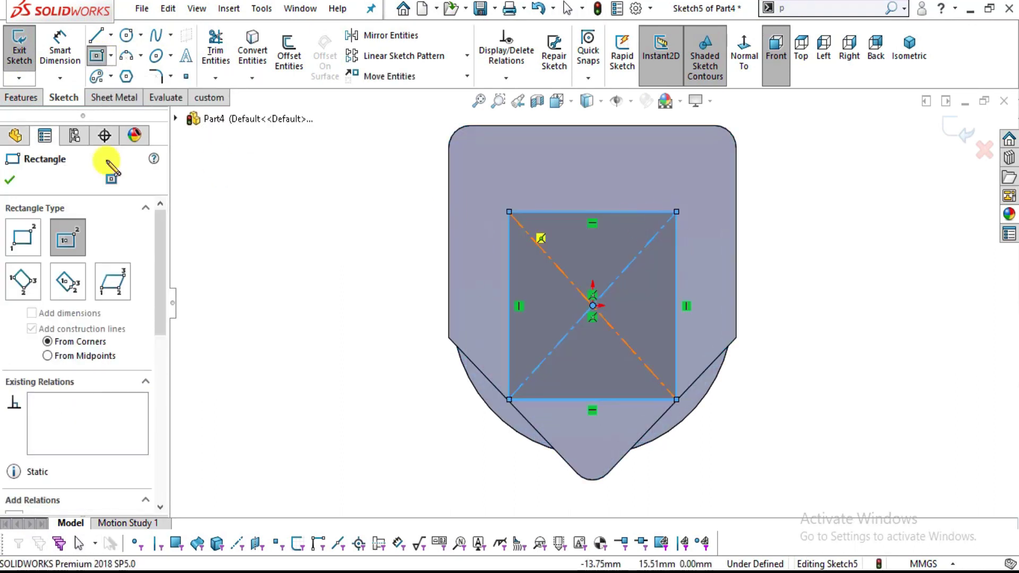
Dimension the rectangle's width as 36 mm along its upper edge.
left_click(60, 52)
left_click(594, 211)
left_click(597, 180)
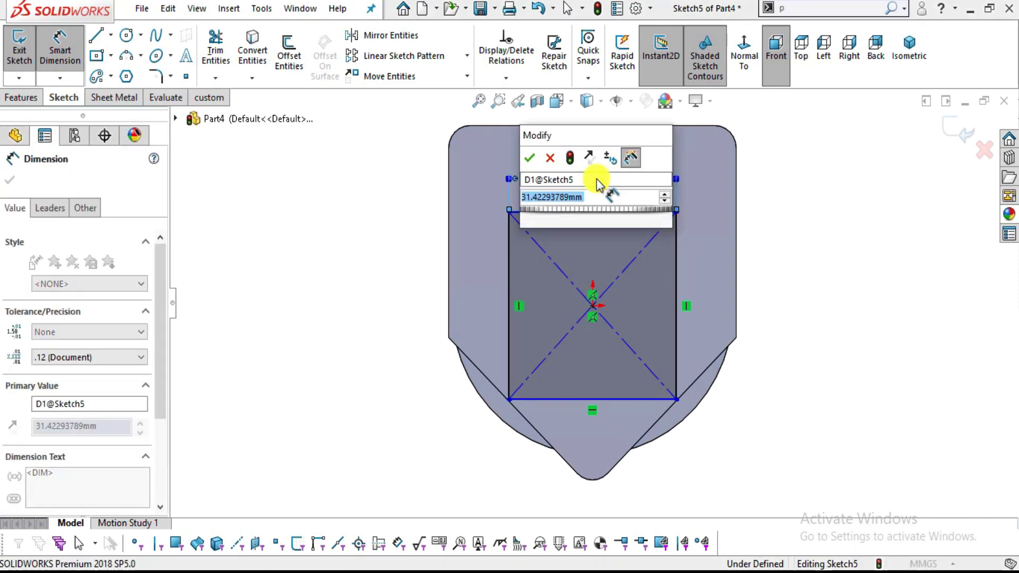
type("36")
key("Return")
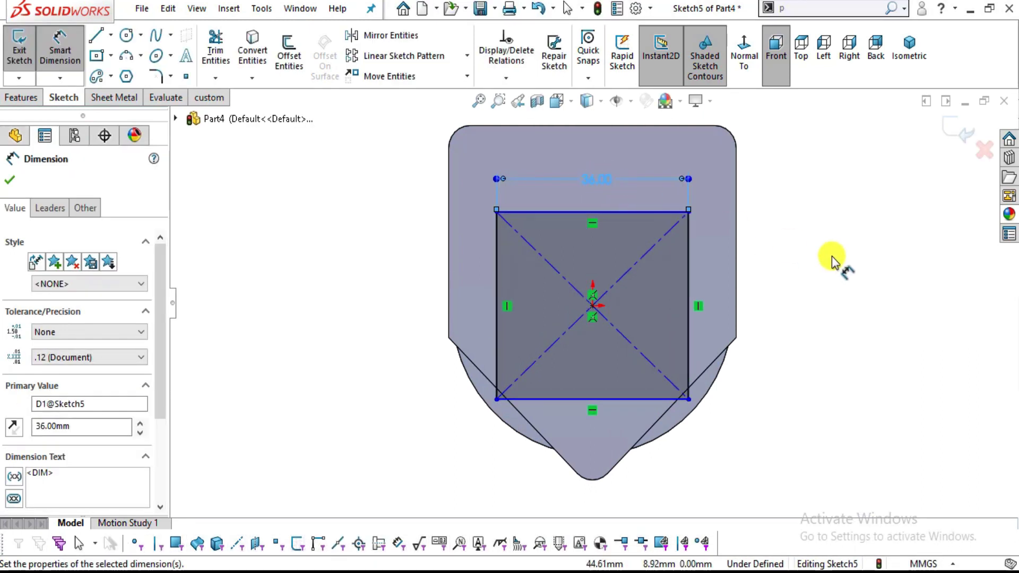
left_click(834, 260)
Dimension the rectangle's height as 35 mm along its vertical edge.
left_click(690, 281)
left_click(783, 278)
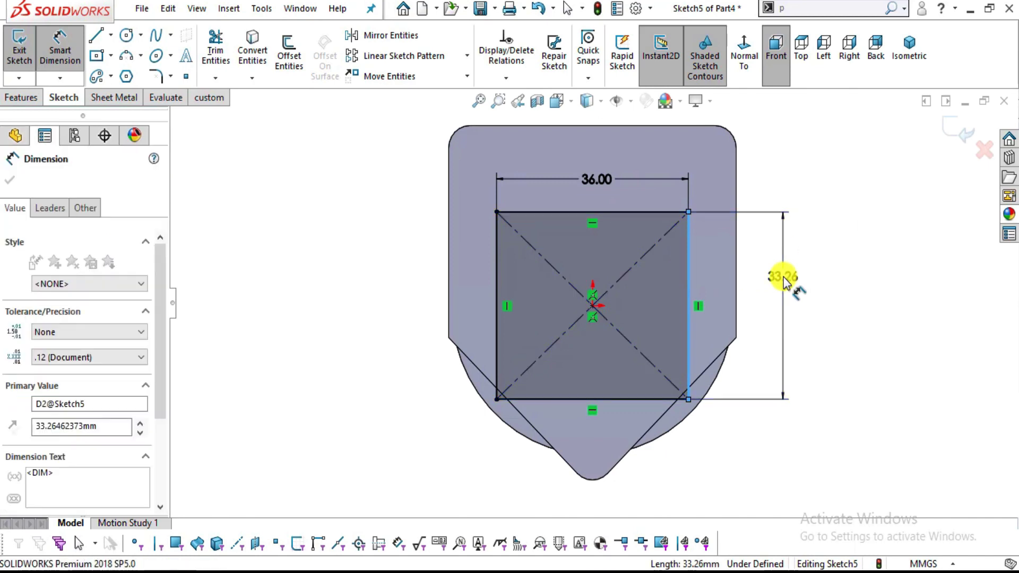
type("35")
key("Return")
left_click(805, 302)
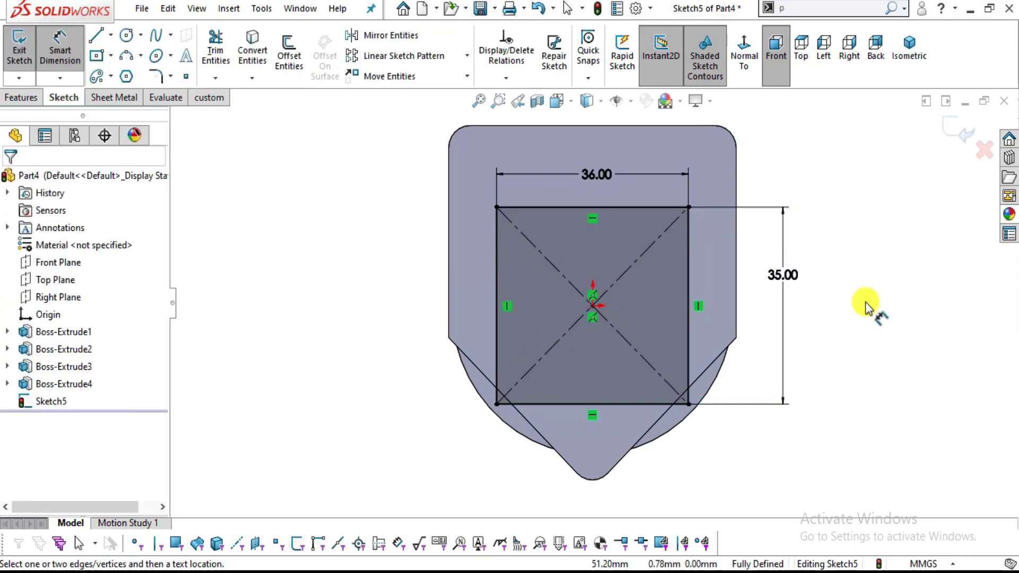
Extrude the rectangle outward from the flange to a blind depth of 45-17-8 (20 mm), merged with the body.
key("alt+Tab")
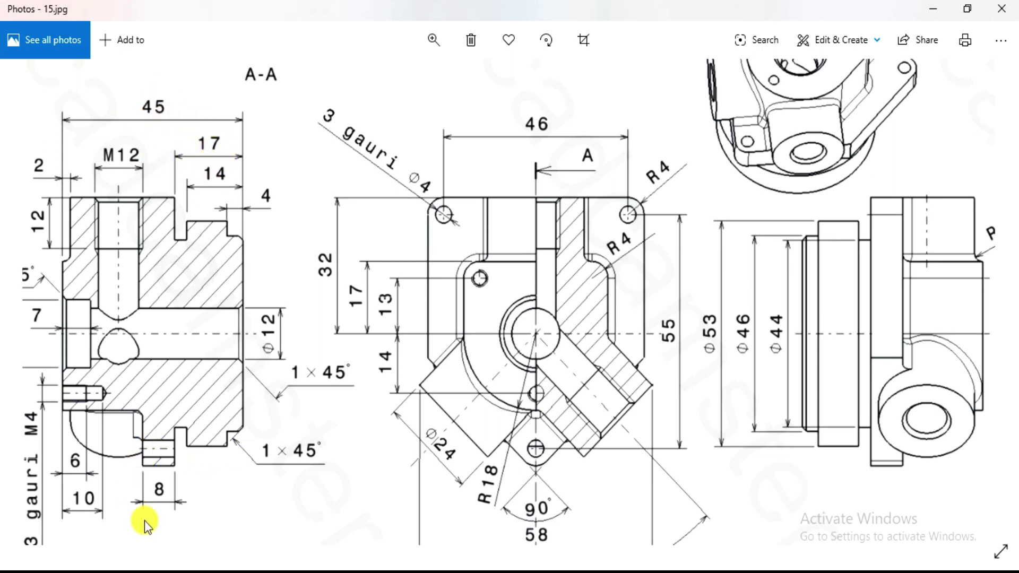
key("alt+Tab")
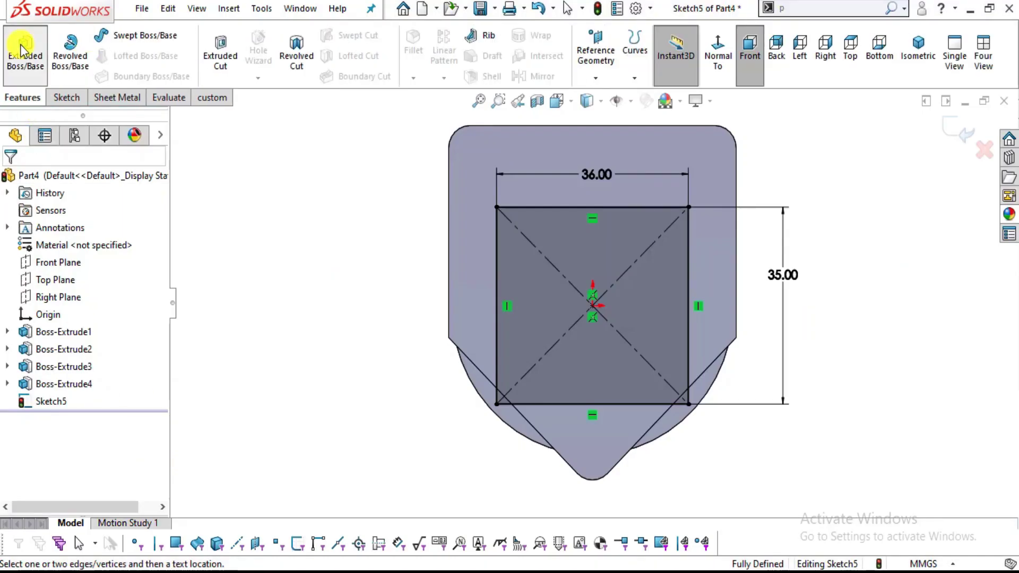
left_click(25, 56)
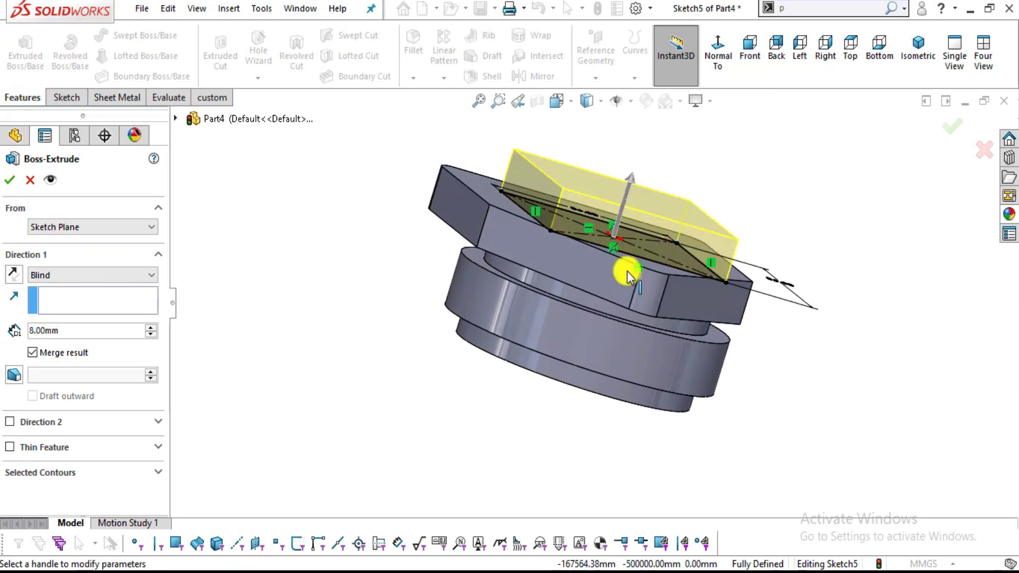
left_click(63, 326)
double_click(28, 329)
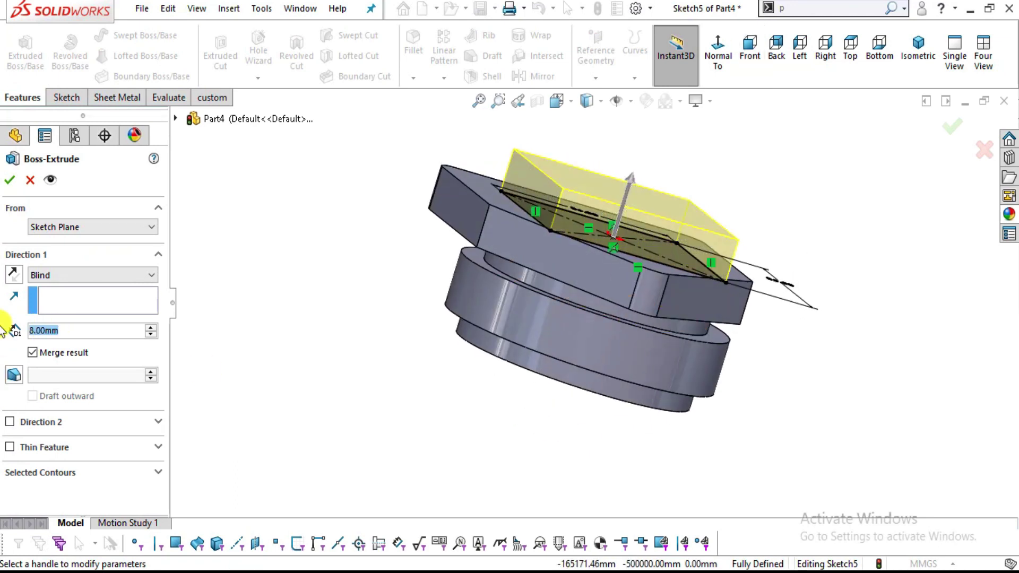
type("45-")
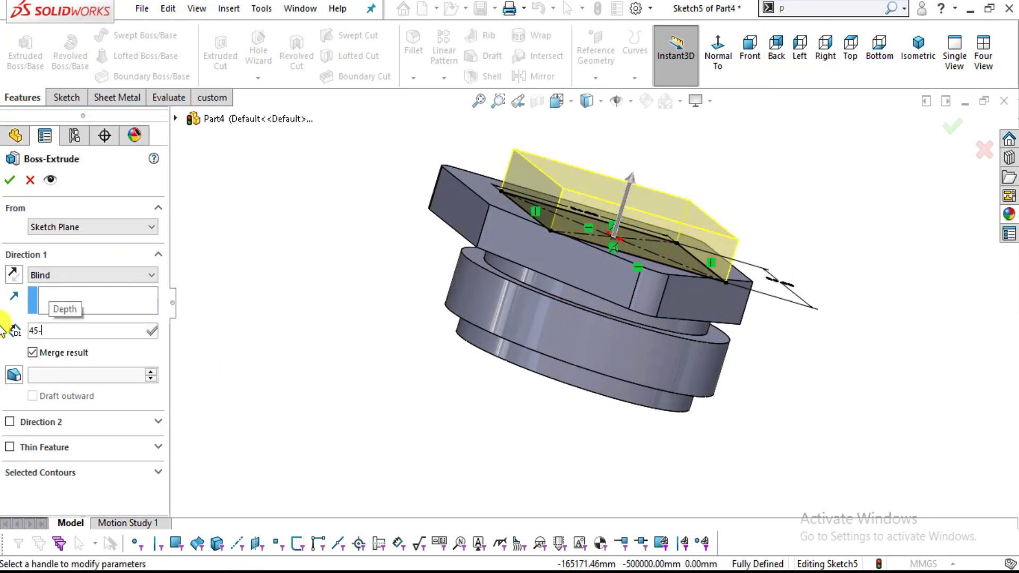
type("17-8")
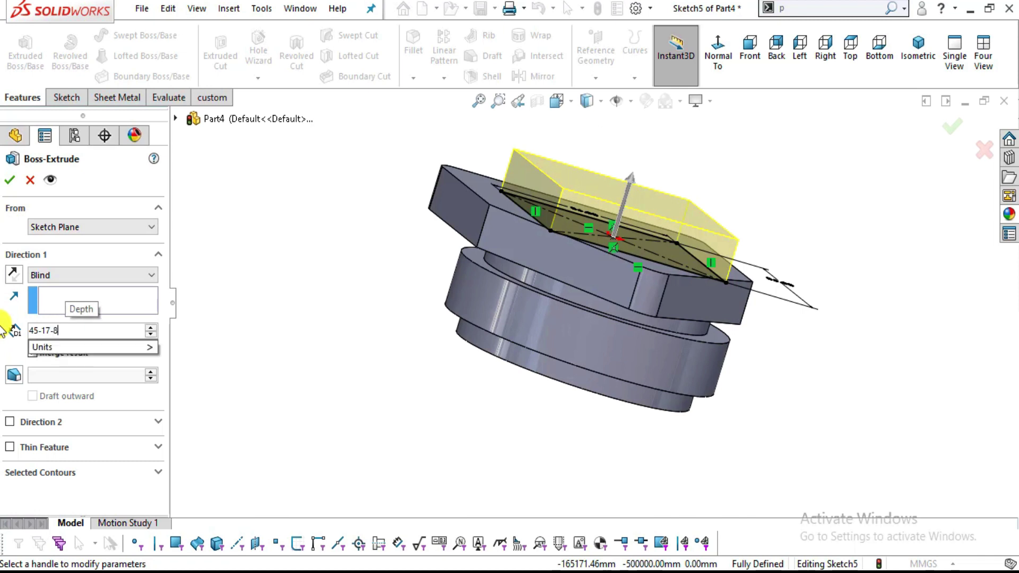
key("Return")
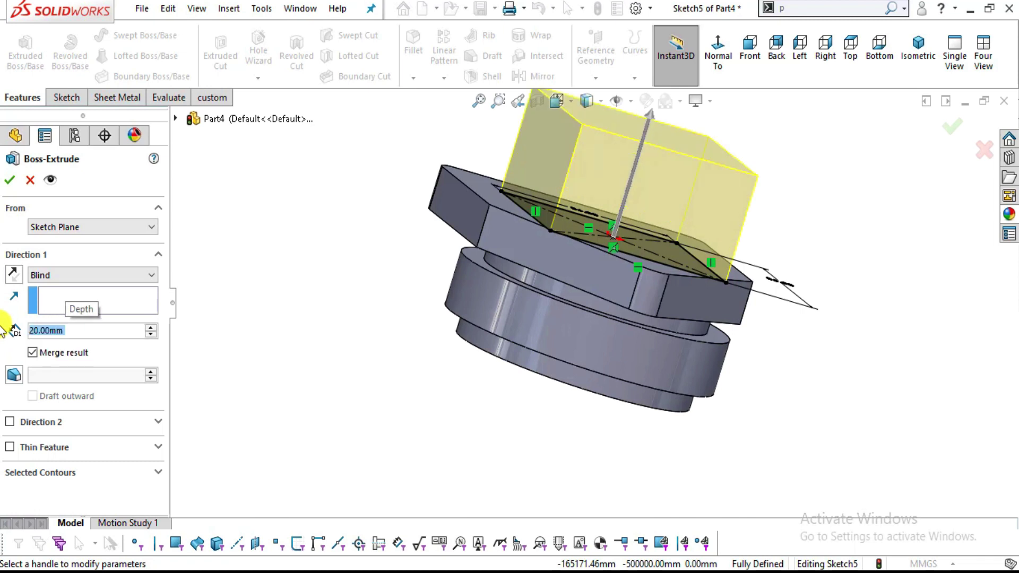
left_click(9, 180)
Fillet the rectangular block's two upper corner edges, on the side away from the flange's tip, with a 4 mm radius.
mouse_move(648, 246)
middle_mouse_down()
mouse_move(628, 345)
mouse_move(664, 220)
mouse_move(644, 272)
middle_mouse_up()
key("alt+Tab")
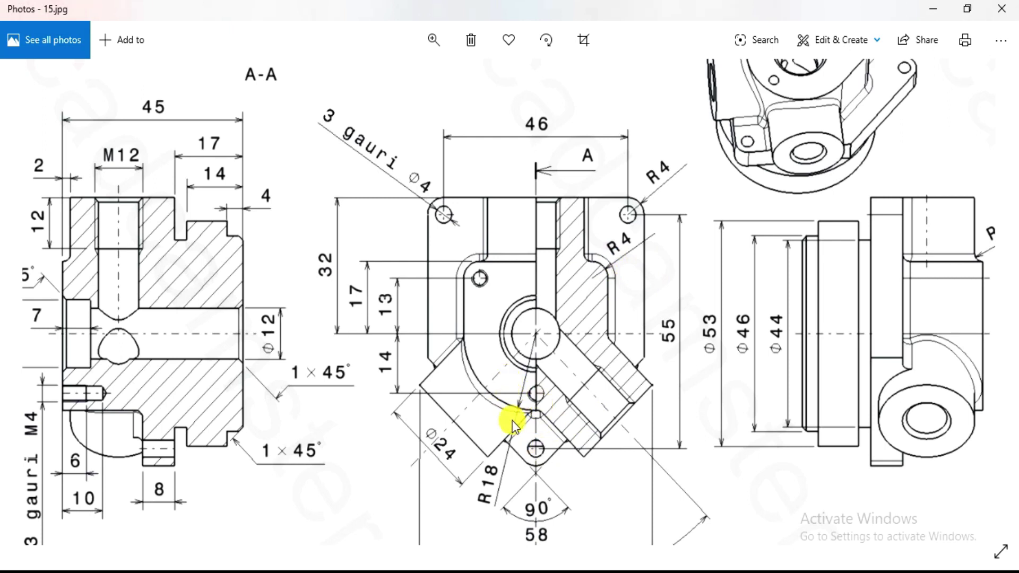
key("alt+Tab")
mouse_move(587, 282)
middle_mouse_down()
mouse_move(597, 239)
mouse_move(539, 196)
middle_mouse_up()
left_click(419, 42)
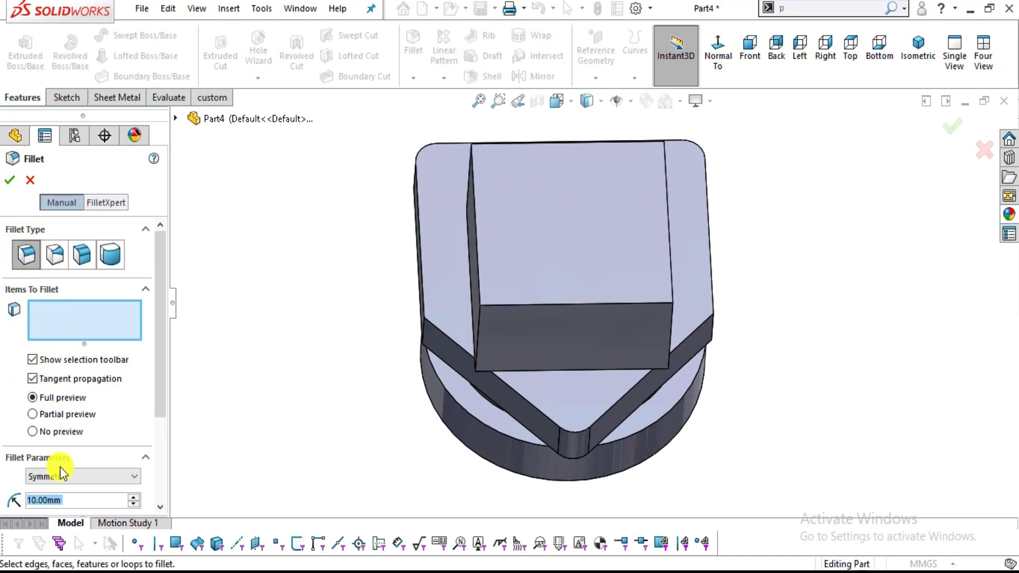
type("4")
key("Return")
middle_click_drag(365, 270, 619, 227)
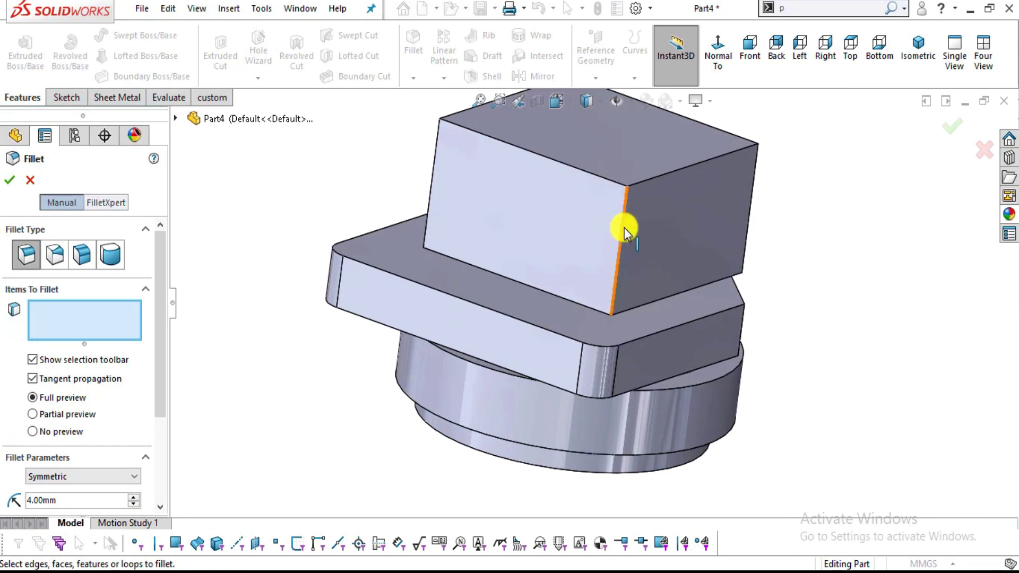
left_click(620, 227)
left_click(433, 199)
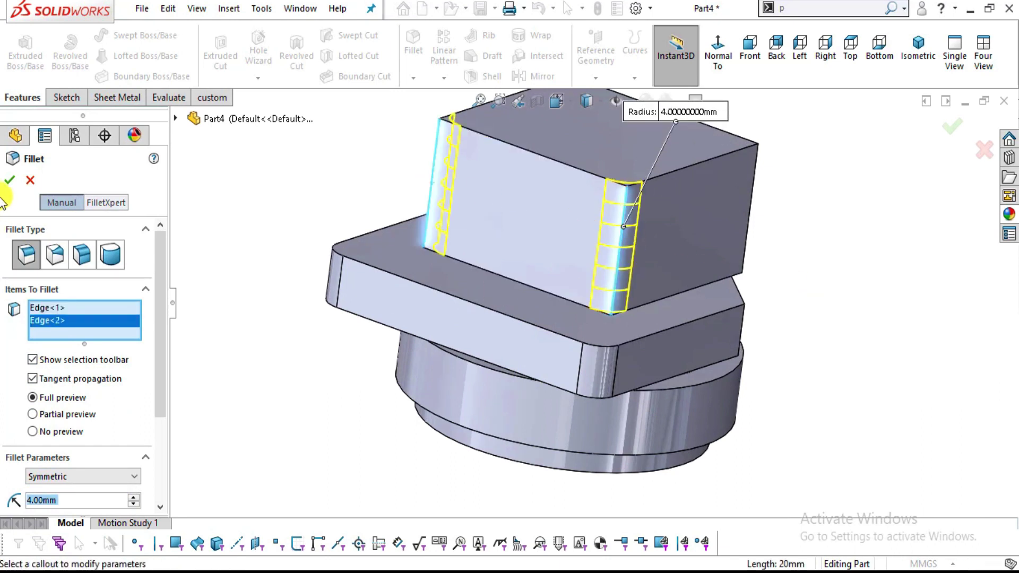
left_click(10, 183)
Apply a full round fillet to the block's face nearest the flange's tip, using its two adjacent side faces as side sets.
left_click(414, 45)
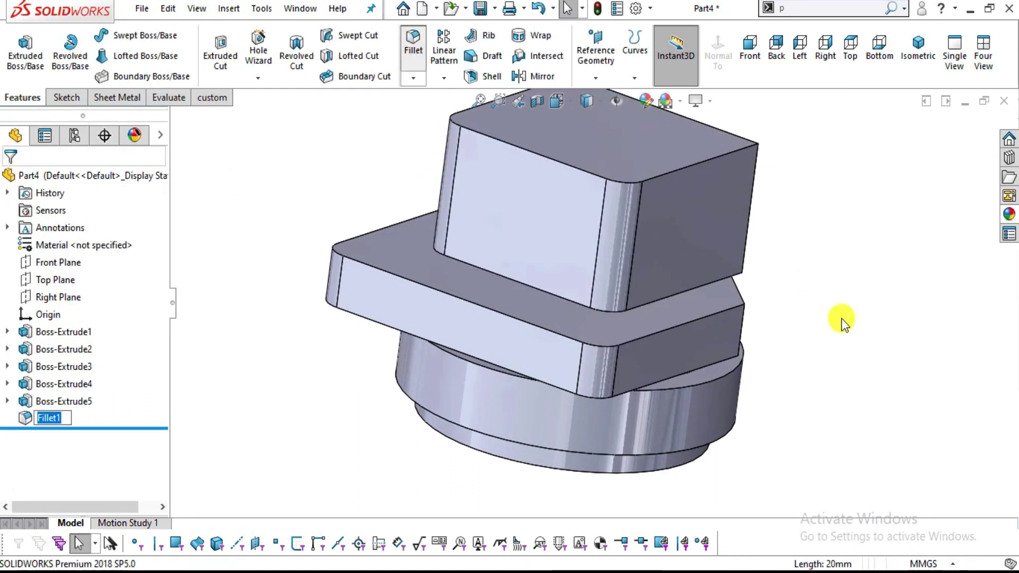
left_click(111, 255)
scroll(664, 380, "down", 3)
middle_click_drag(664, 380, 662, 359)
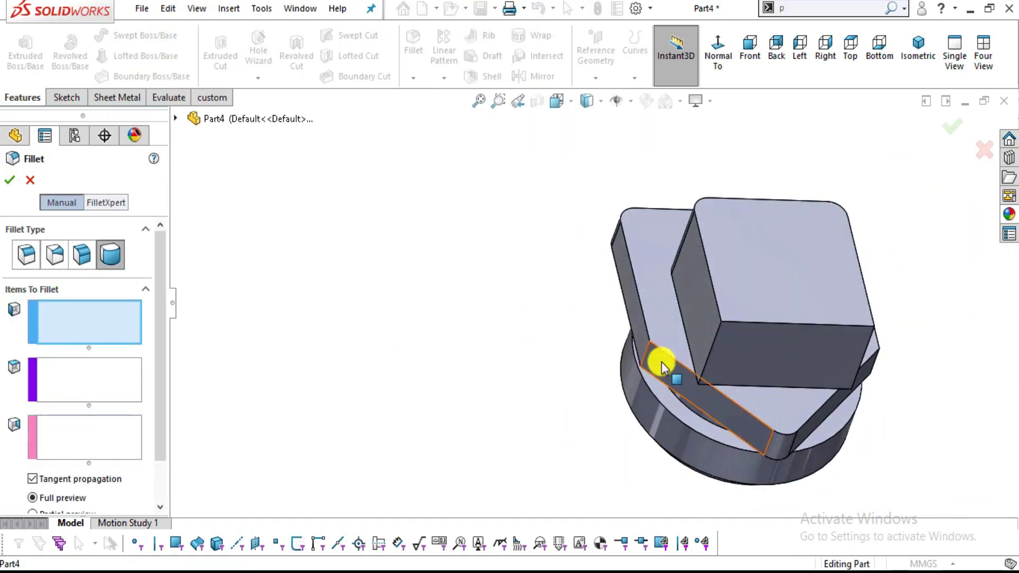
scroll(742, 348, "down", 3)
scroll(742, 347, "up", 3)
middle_click_drag(771, 416, 723, 348)
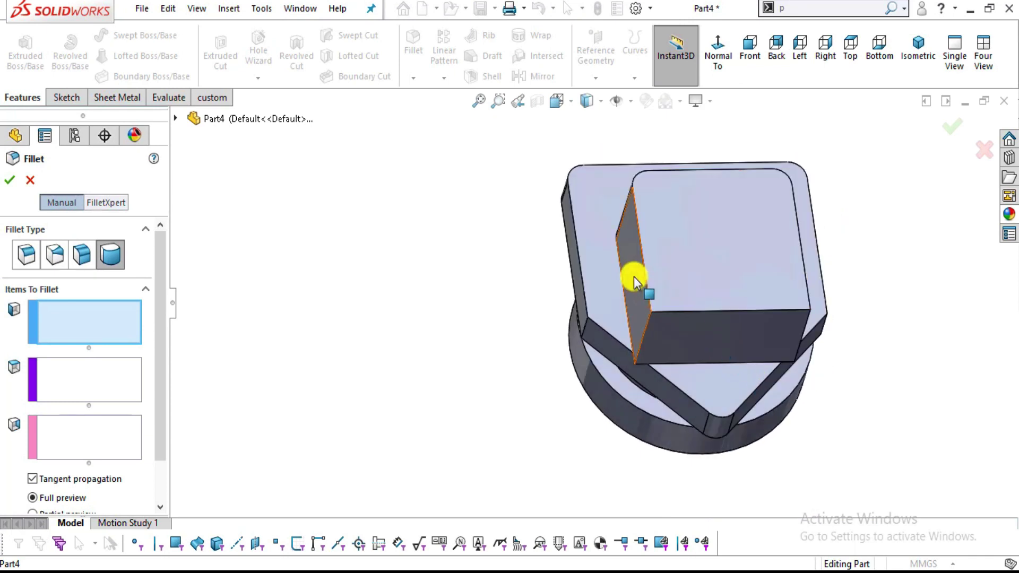
left_click(634, 280)
left_click(81, 389)
left_click(712, 331)
middle_click_drag(949, 417, 806, 371)
left_click(101, 441)
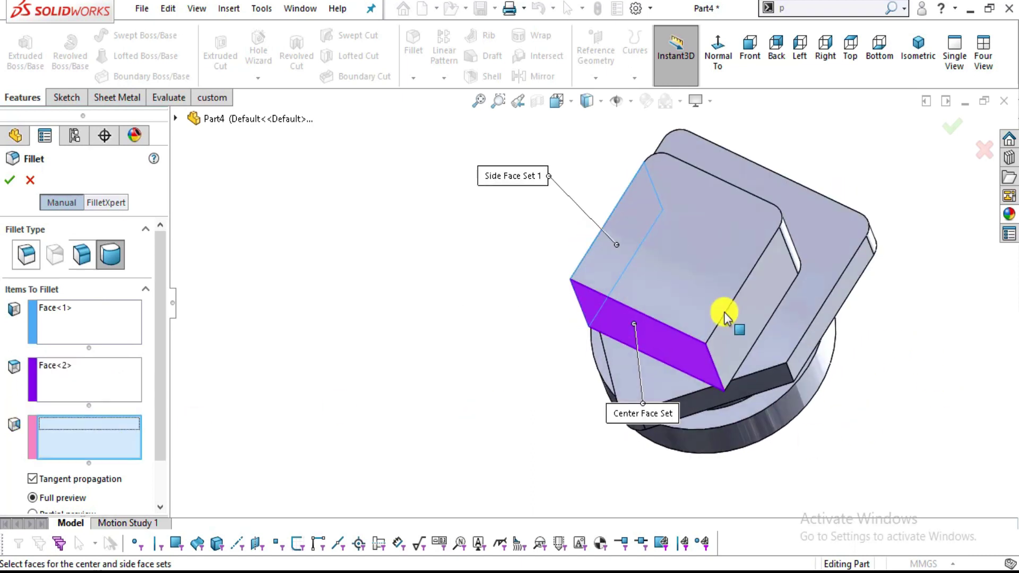
left_click(758, 291)
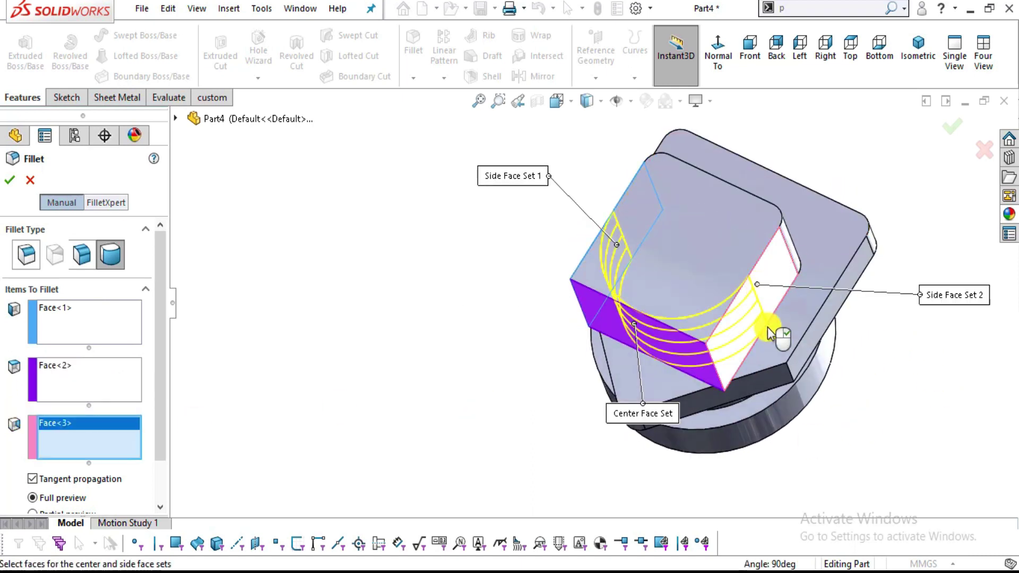
left_click(9, 180)
Switch to reference drawing 15.jpg and examine the front view and section A-A for the bosses around the block.
scroll(749, 285, "down", 3)
middle_click_drag(689, 444, 684, 339)
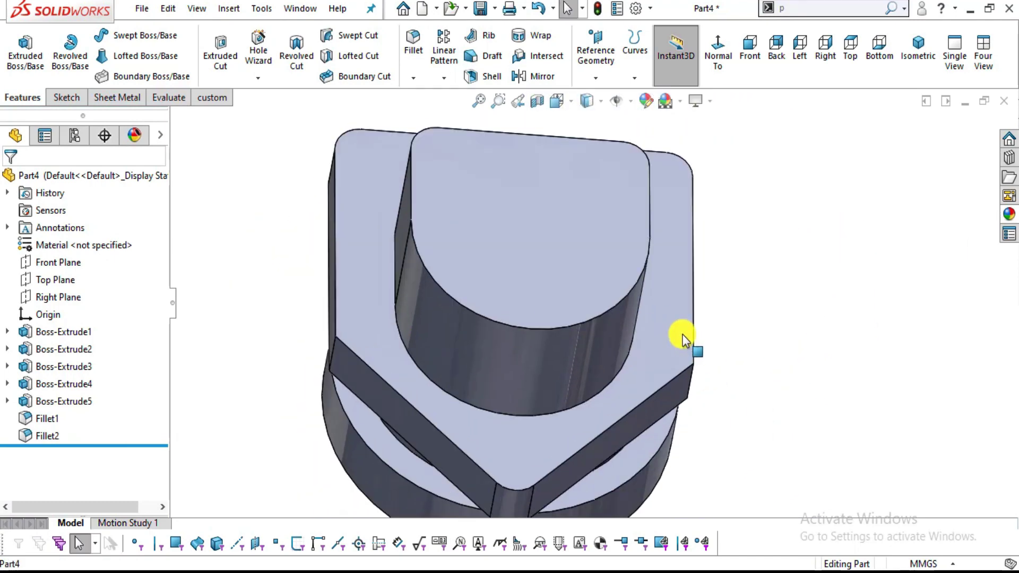
key("alt+Tab")
key("alt+Tab")
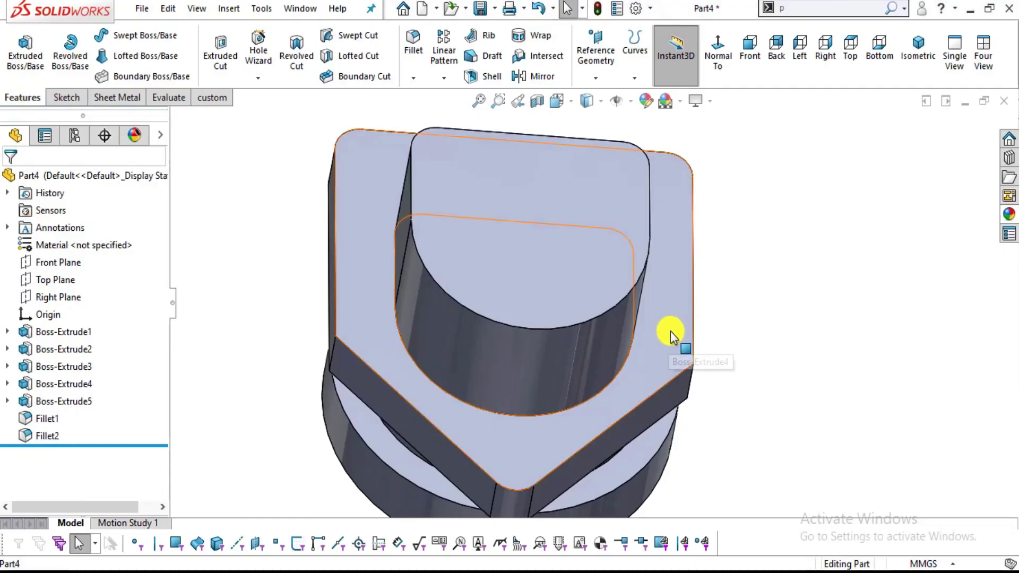
key("alt+Tab")
scroll(677, 332, "down", 2)
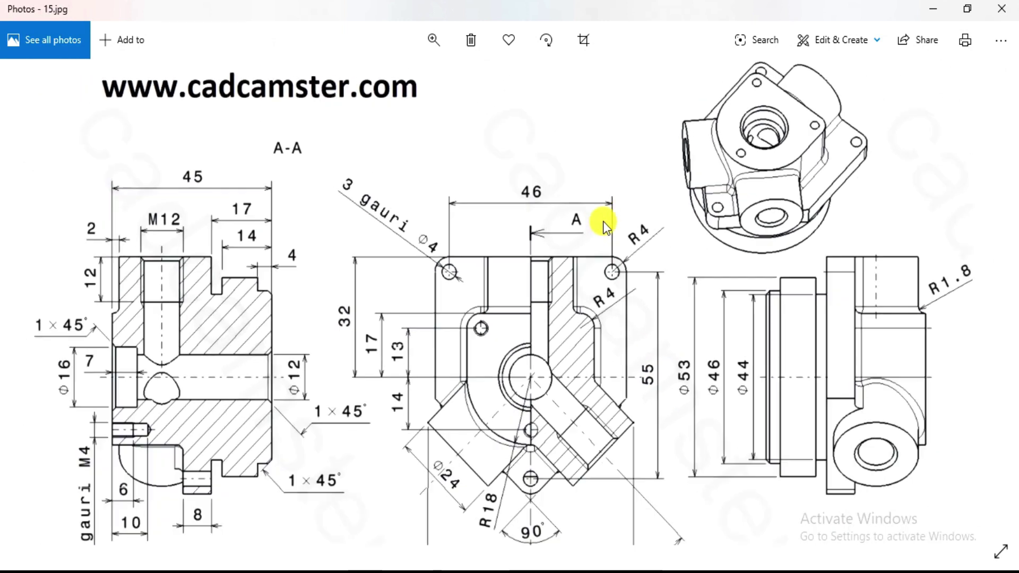
scroll(605, 225, "down", 1)
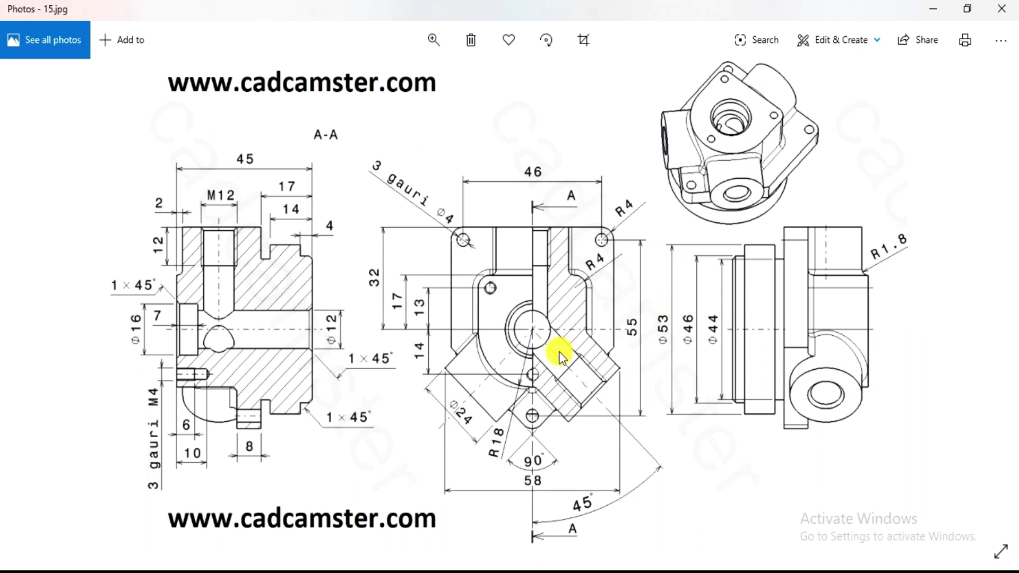
scroll(558, 237, "up", 2)
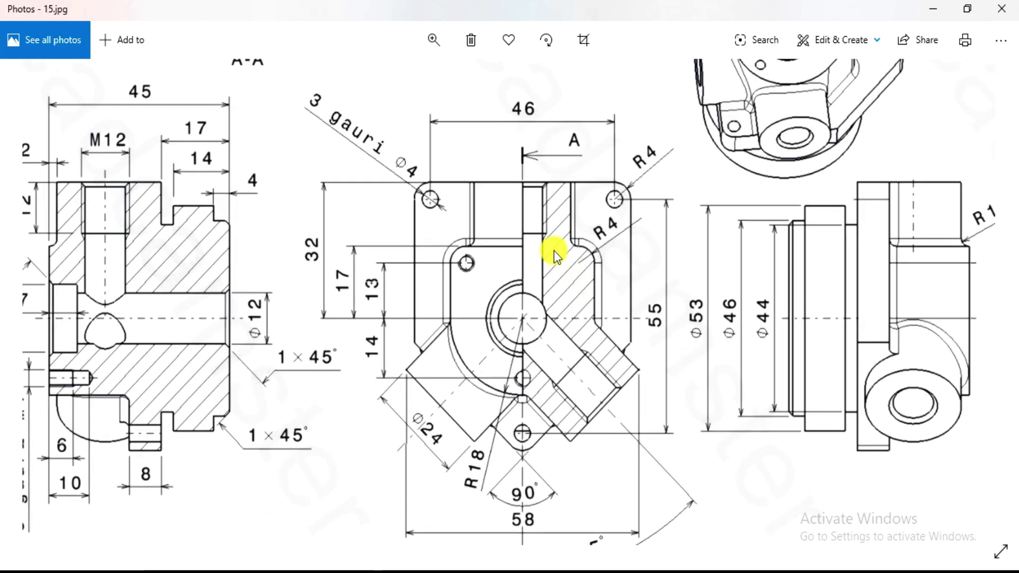
left_click_drag(584, 307, 541, 360)
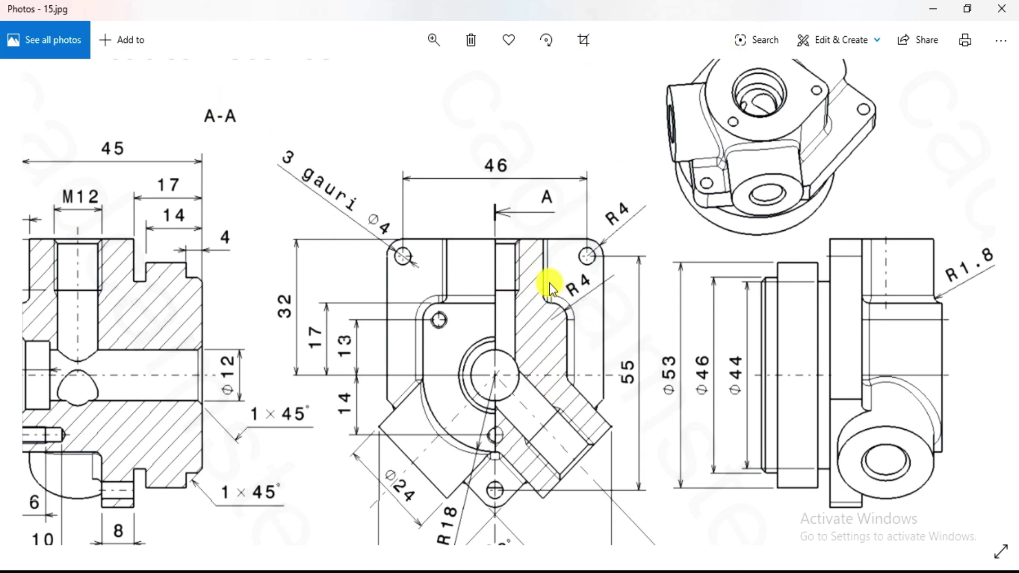
Mark the inclined boss's 90, 45 and 135 degree angles by hand on the drawing's front view and discard the markup.
left_click(827, 40)
left_click(767, 119)
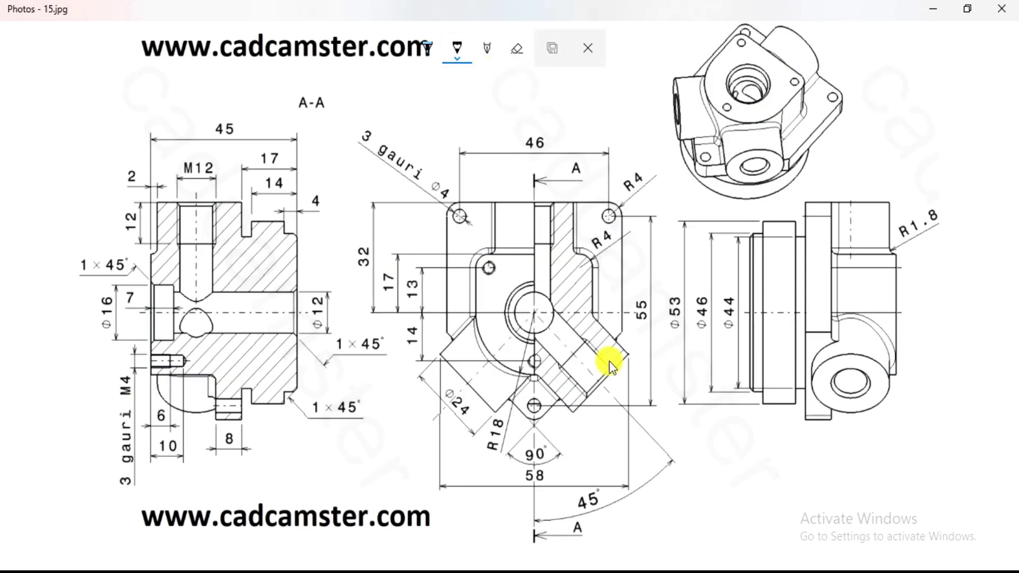
mouse_move(536, 275)
left_mouse_down()
mouse_move(564, 286)
mouse_move(563, 309)
left_mouse_up()
mouse_move(576, 274)
left_mouse_down()
mouse_move(587, 289)
mouse_move(584, 315)
mouse_move(610, 293)
left_mouse_up()
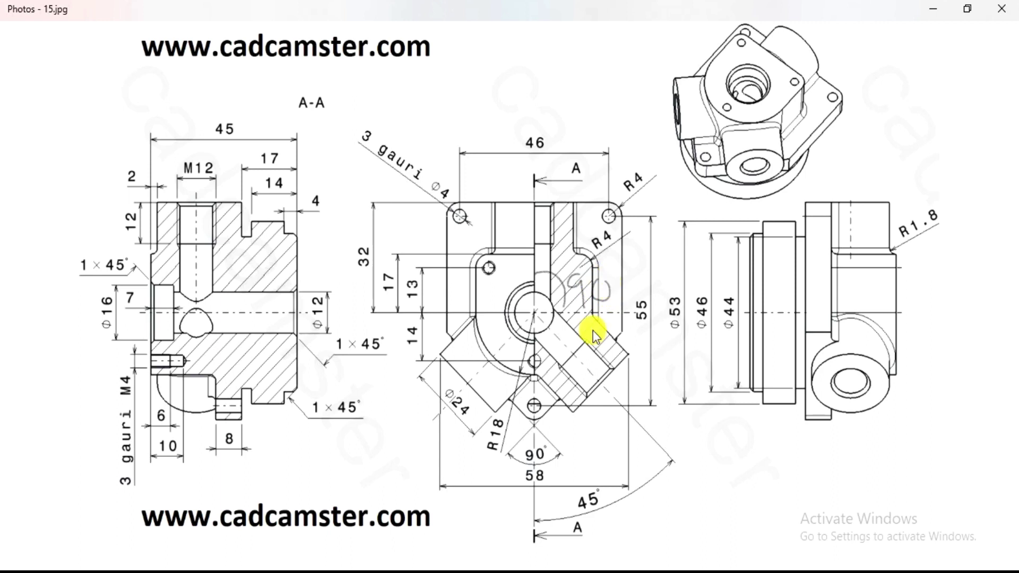
mouse_move(586, 518)
left_mouse_down()
mouse_move(573, 484)
mouse_move(600, 493)
mouse_move(608, 439)
left_mouse_up()
mouse_move(610, 314)
left_mouse_down()
mouse_move(599, 381)
mouse_move(653, 371)
mouse_move(662, 398)
mouse_move(664, 364)
left_mouse_up()
mouse_move(651, 431)
left_mouse_down()
mouse_move(535, 314)
mouse_move(530, 165)
left_mouse_up()
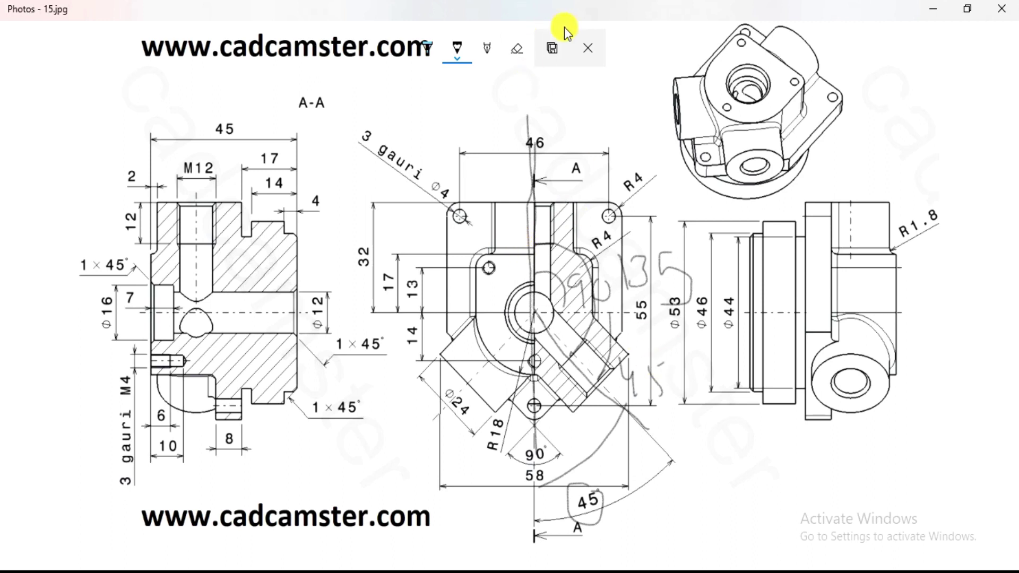
left_click(588, 48)
left_click(469, 330)
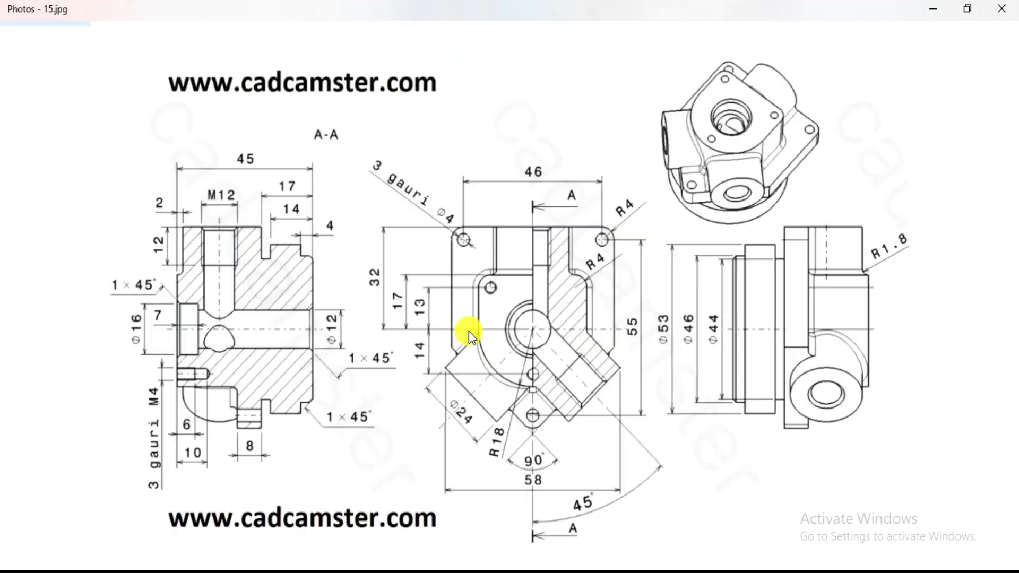
Examine the upper boss at the flange's straight edge in the reference drawing's front and section views.
key("alt+Tab")
key("alt+Tab")
scroll(497, 437, "up", 2)
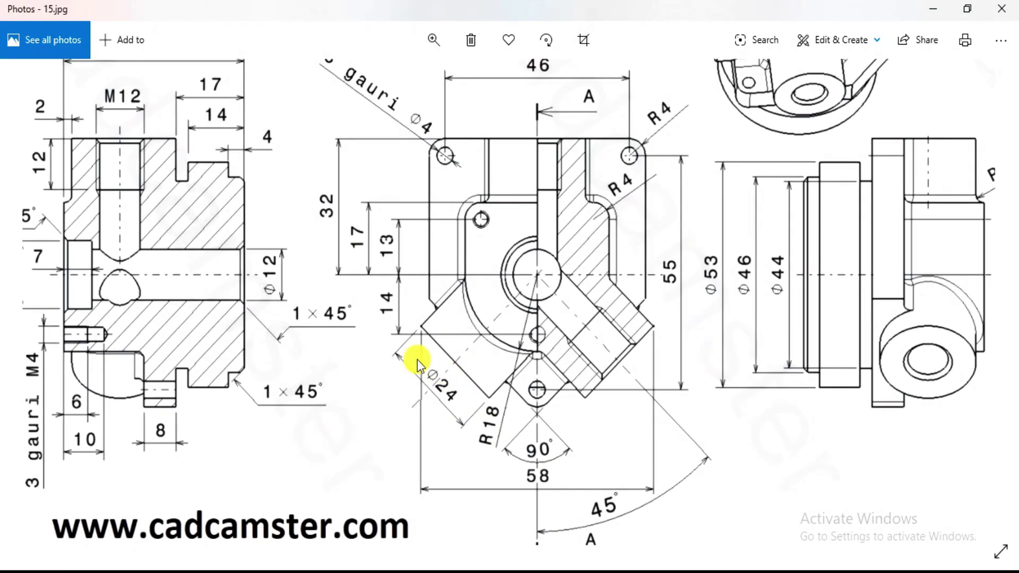
scroll(632, 278, "up", 3)
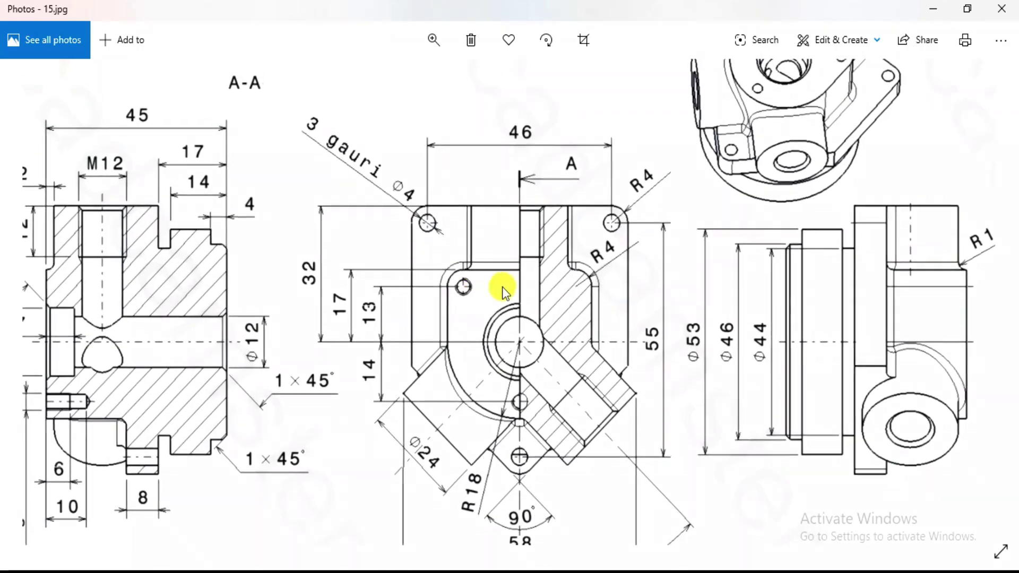
left_click_drag(630, 285, 616, 310)
Switch to SOLIDWORKS and start a sketch on the flange's flat side face opposite its tip.
key("alt+Tab")
mouse_move(614, 310)
middle_mouse_down()
mouse_move(741, 259)
mouse_move(646, 281)
mouse_move(733, 216)
mouse_move(743, 323)
mouse_move(692, 350)
middle_mouse_up()
scroll(629, 329, "down", 3)
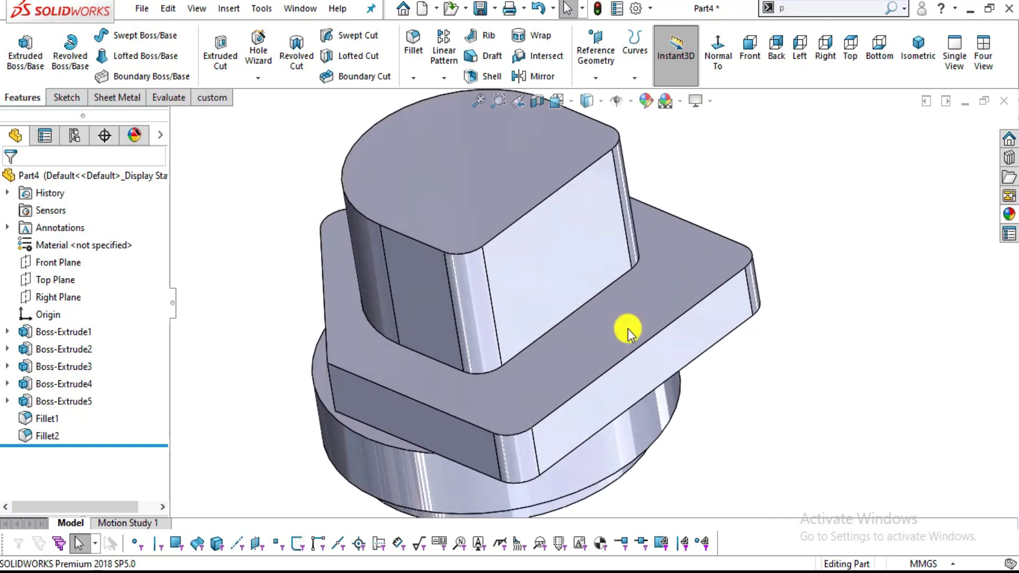
left_click(627, 379)
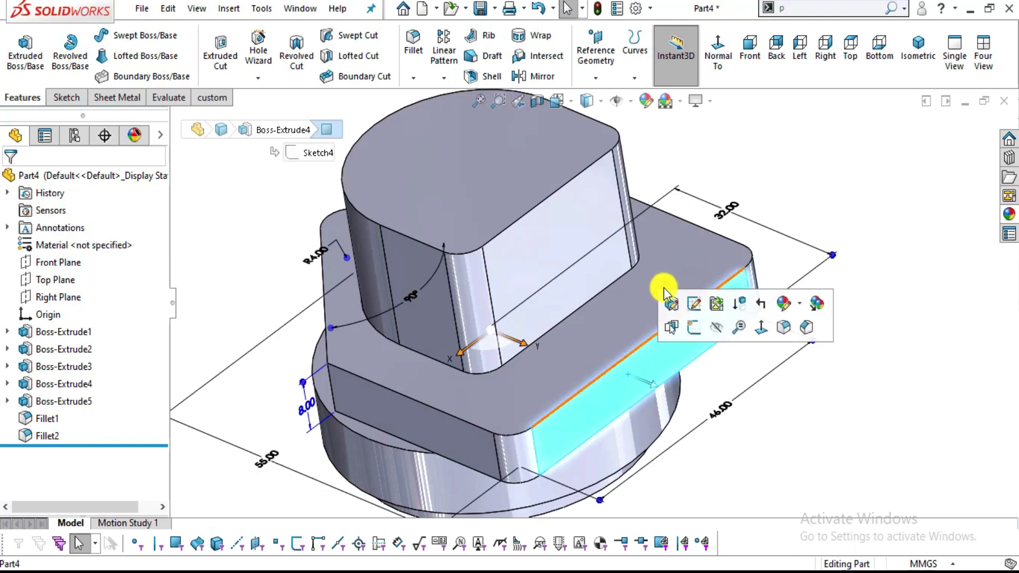
left_click(718, 56)
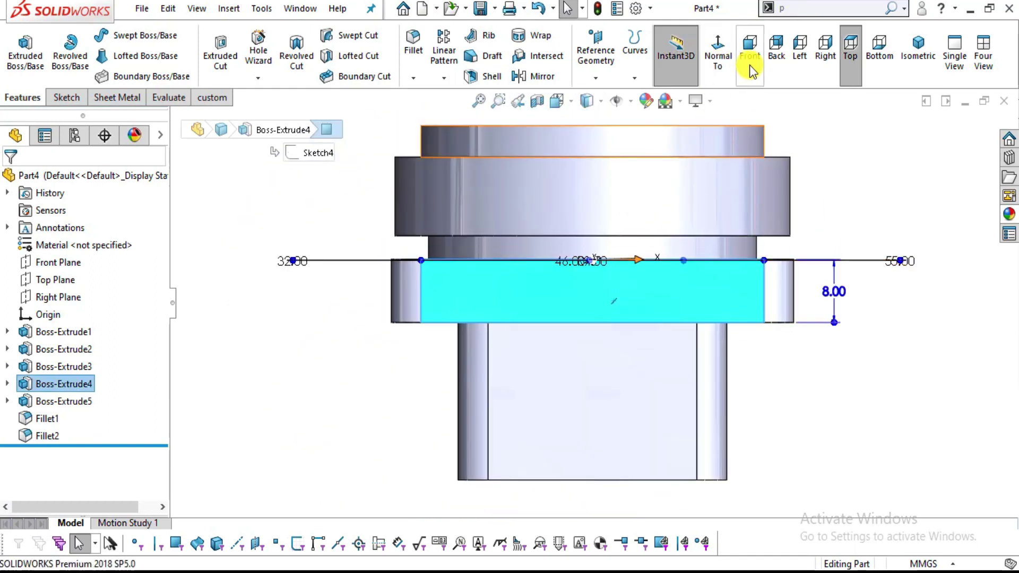
left_click(710, 61)
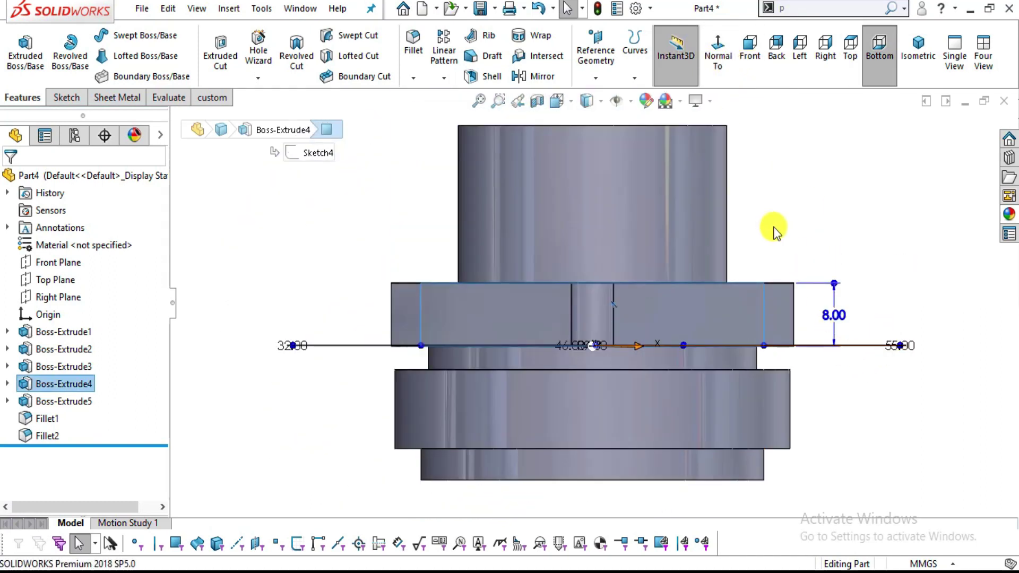
key("z")
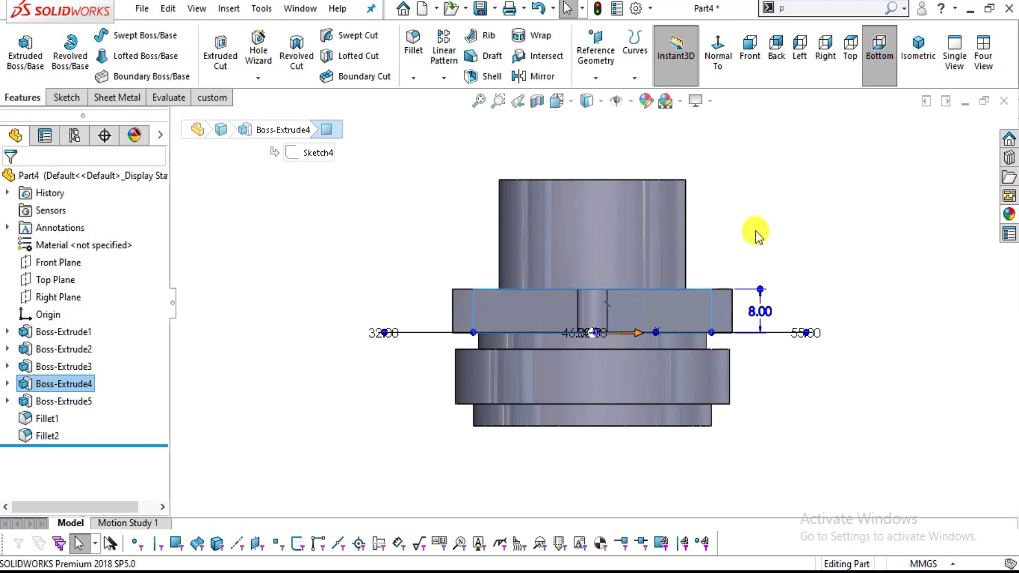
key("Right")
key("Right")
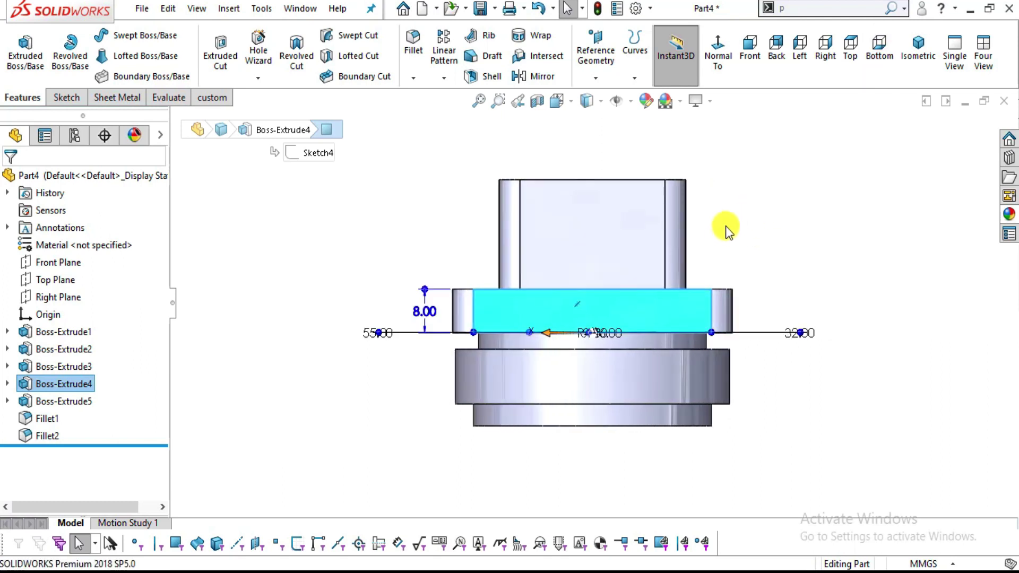
scroll(617, 323, "up", 2)
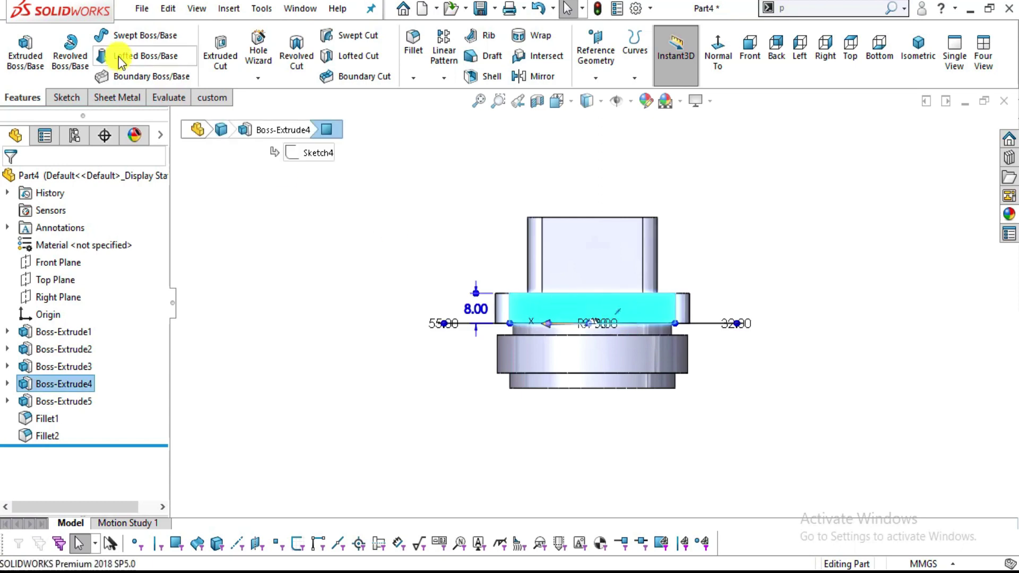
left_click(65, 97)
left_click(19, 48)
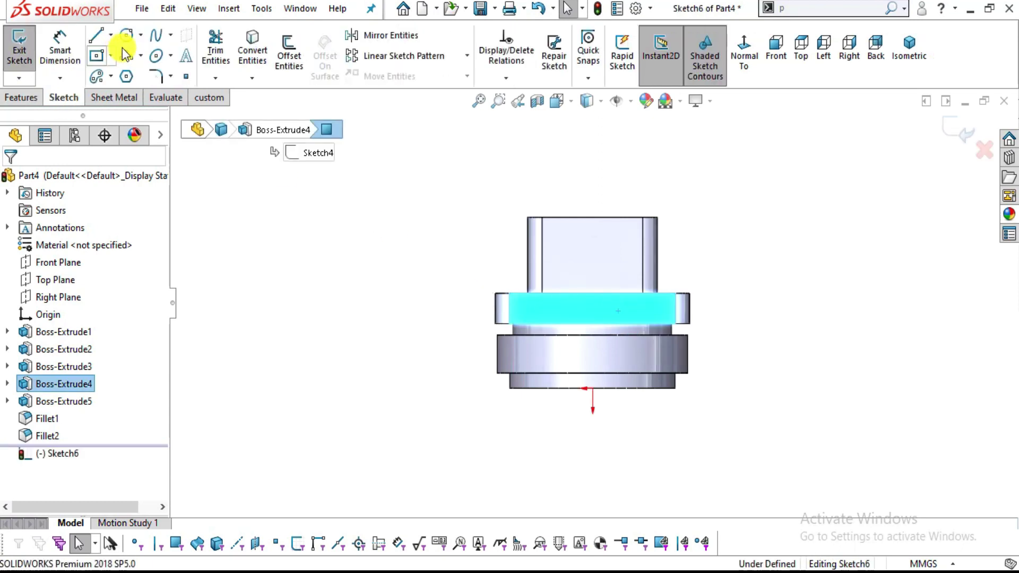
Sketch a 24 mm diameter circle over the block, centred directly in line with the origin.
left_click(155, 56)
key("alt+Tab")
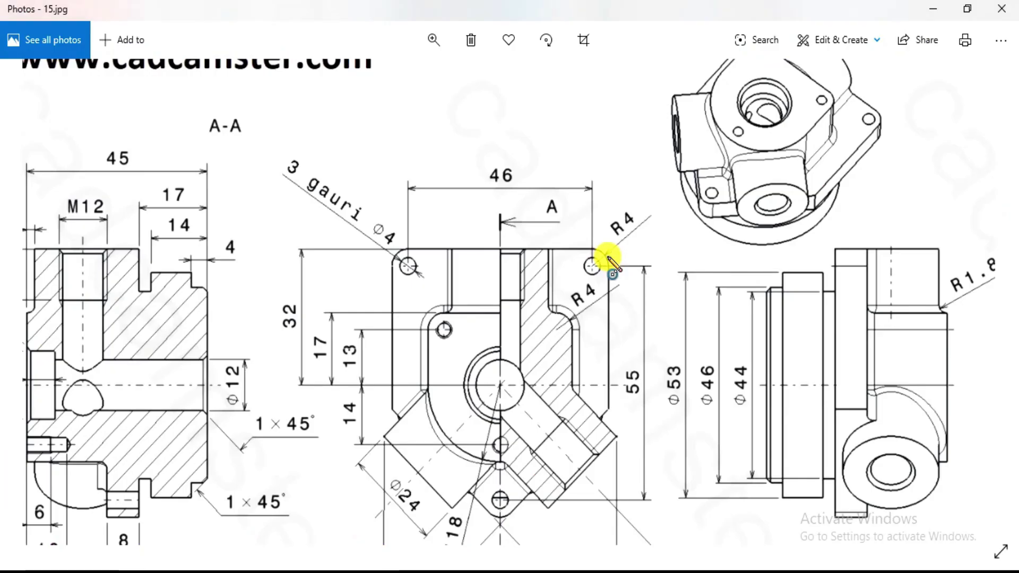
key("alt+Tab")
left_click_drag(578, 260, 610, 285)
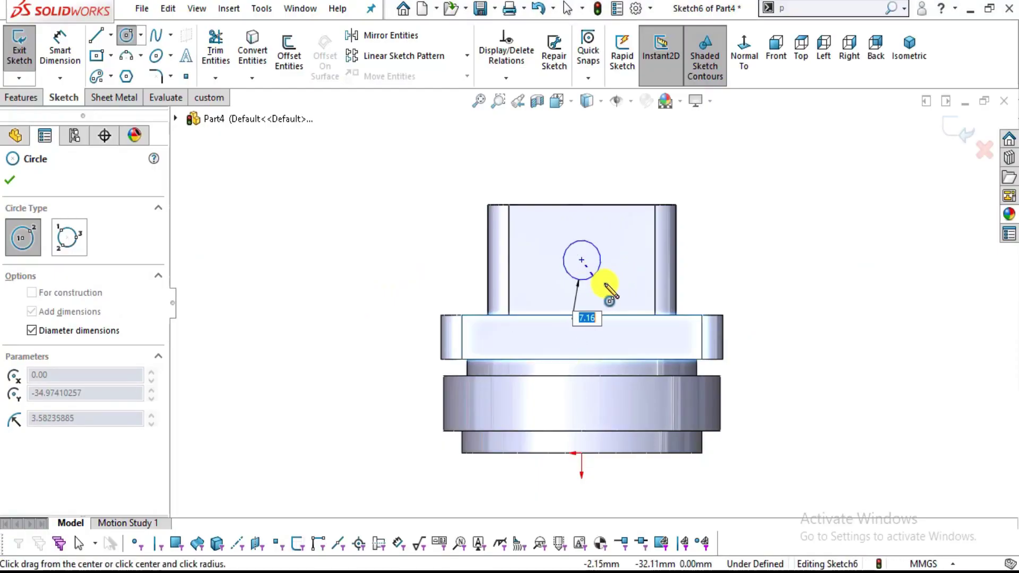
key("Return")
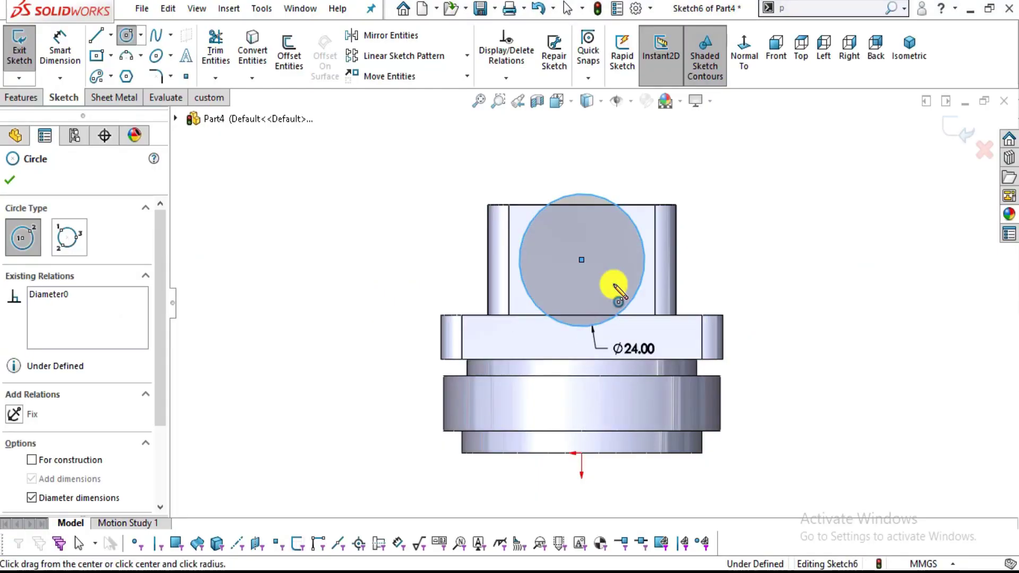
key("Escape")
Add a vertical relation between the circle's centre and the origin.
left_click(584, 262)
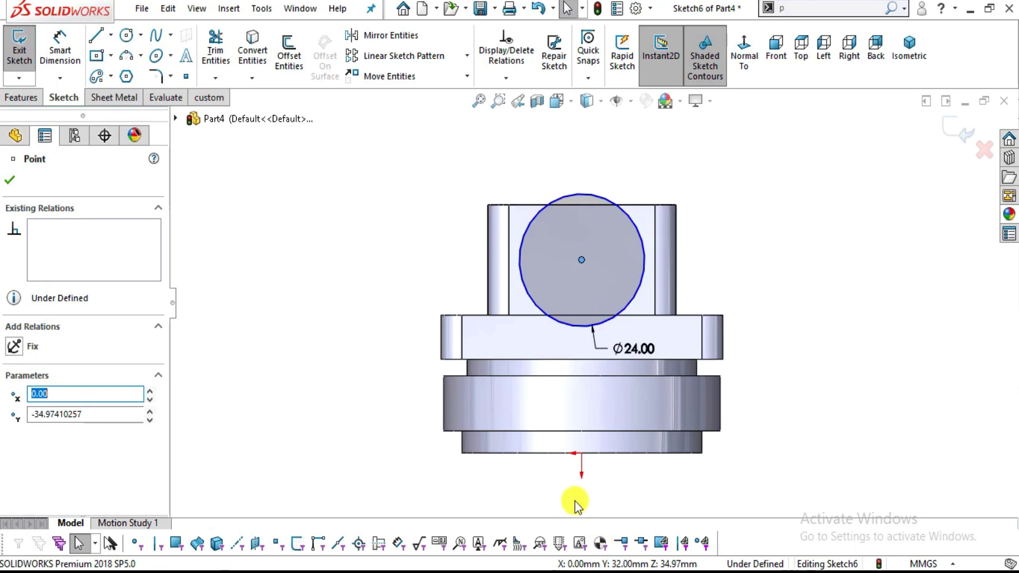
left_click(581, 453, "ctrl")
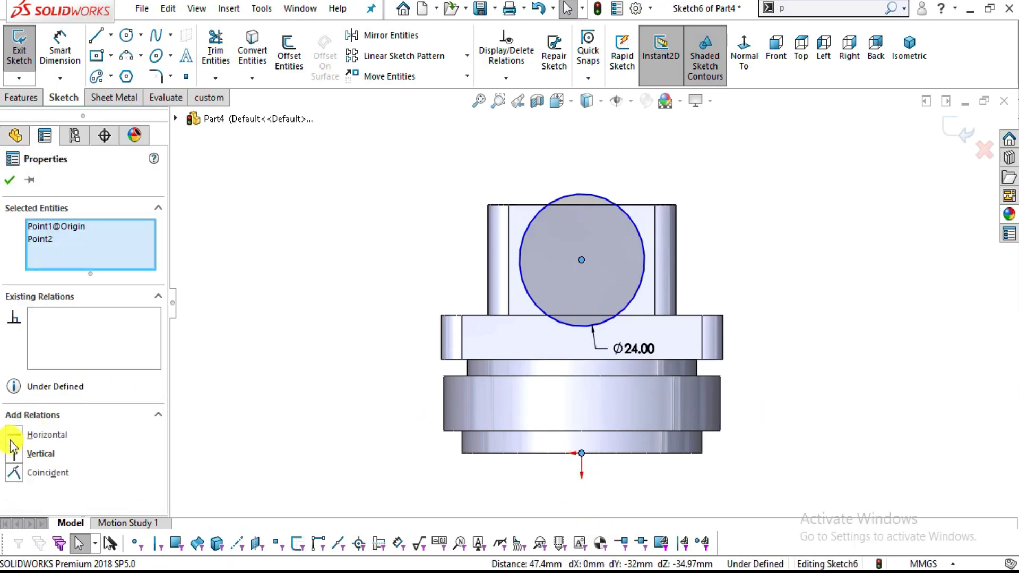
key("Escape")
Switch to the reference drawing and examine section A-A and the isometric view for the upper boss's position along the depth.
scroll(680, 221, "down", 3)
key("alt+Tab")
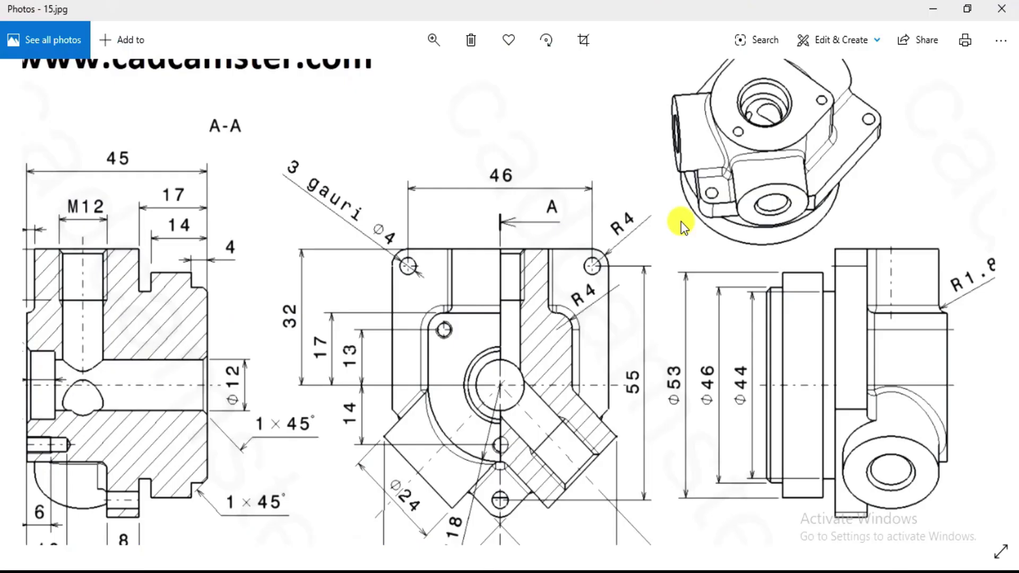
scroll(326, 302, "up", 4)
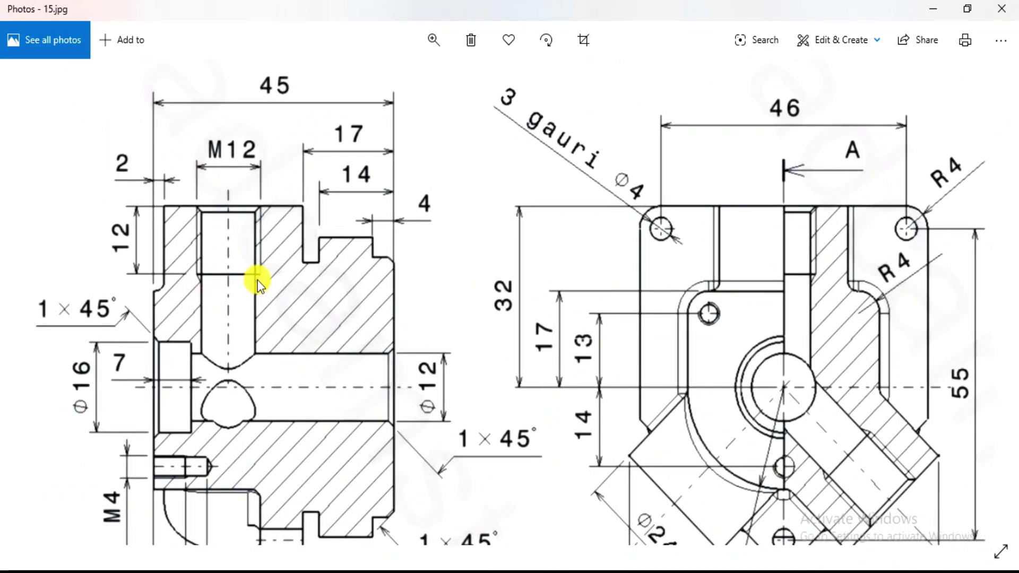
scroll(257, 254, "down", 2)
left_click_drag(257, 255, 41, 369)
scroll(552, 307, "up", 1)
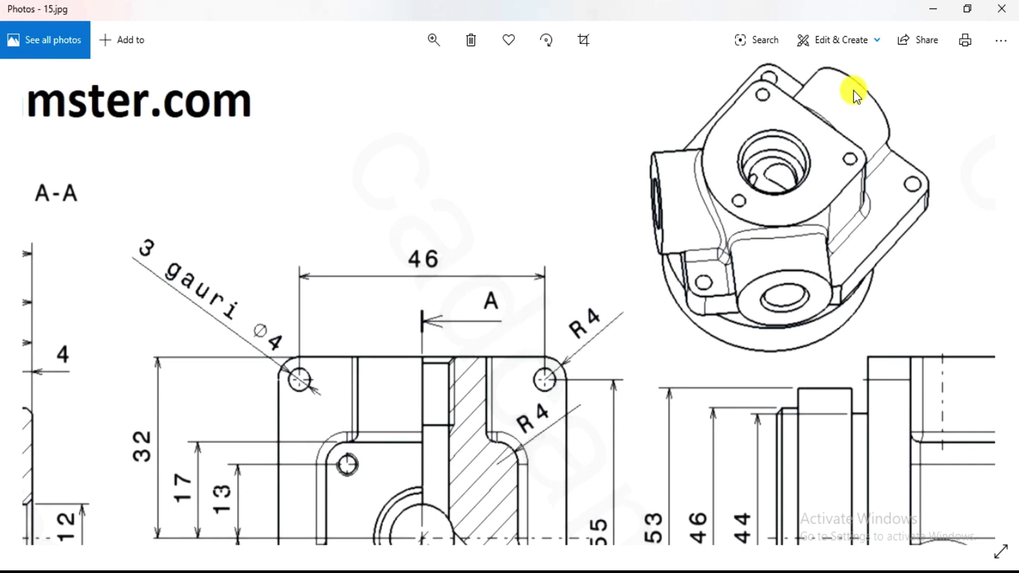
scroll(719, 141, "down", 2)
scroll(404, 340, "up", 2)
left_click_drag(404, 340, 400, 339)
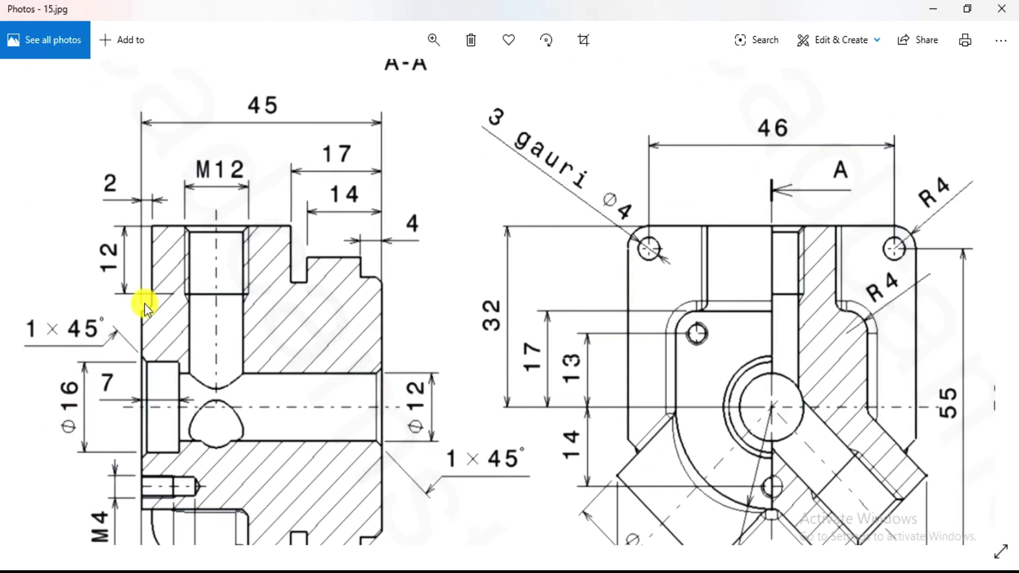
scroll(632, 251, "up", 2)
scroll(514, 319, "down", 2)
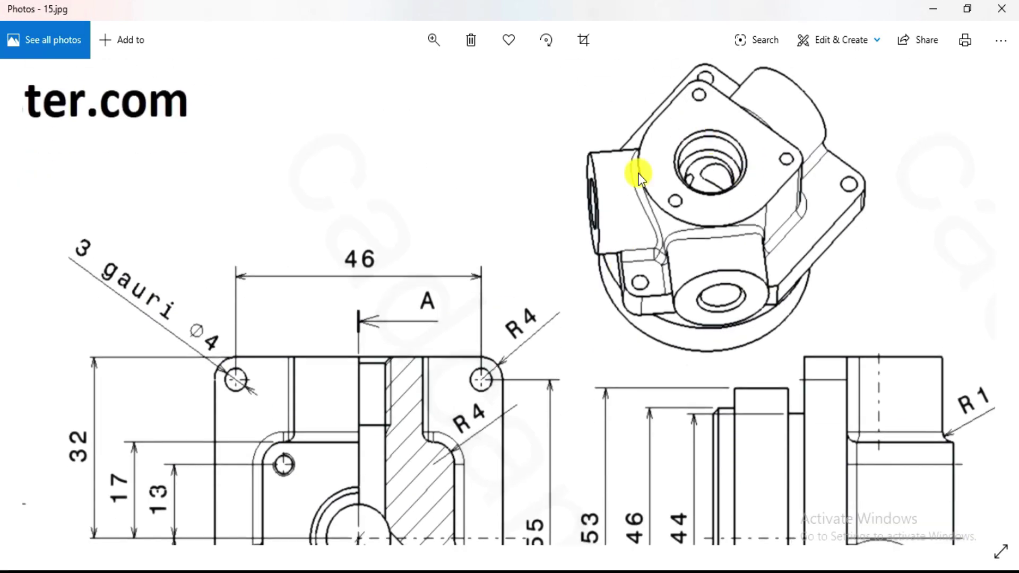
Check the boss's 2 mm offset in section A-A, return to SOLIDWORKS and move the 24 mm circle fully below the block's top edge.
scroll(664, 223, "left", 3)
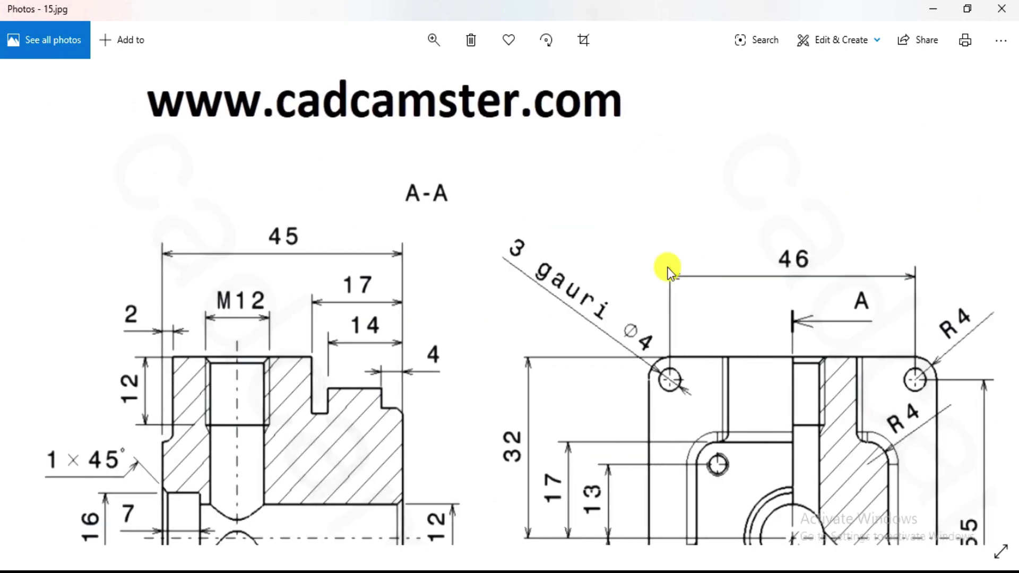
scroll(141, 403, "down", 3)
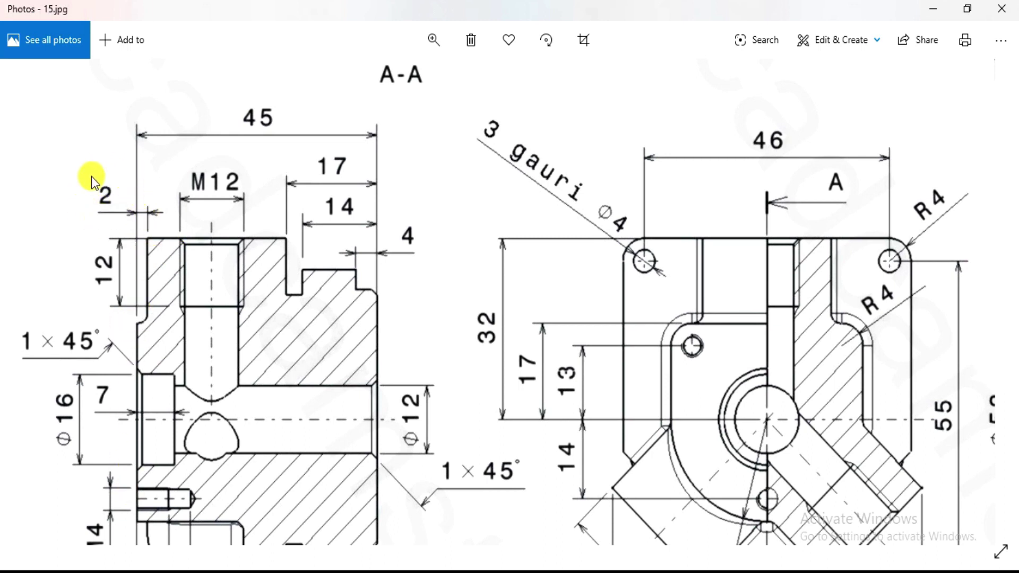
key("alt+Tab")
left_click(62, 47)
scroll(559, 197, "down", 3)
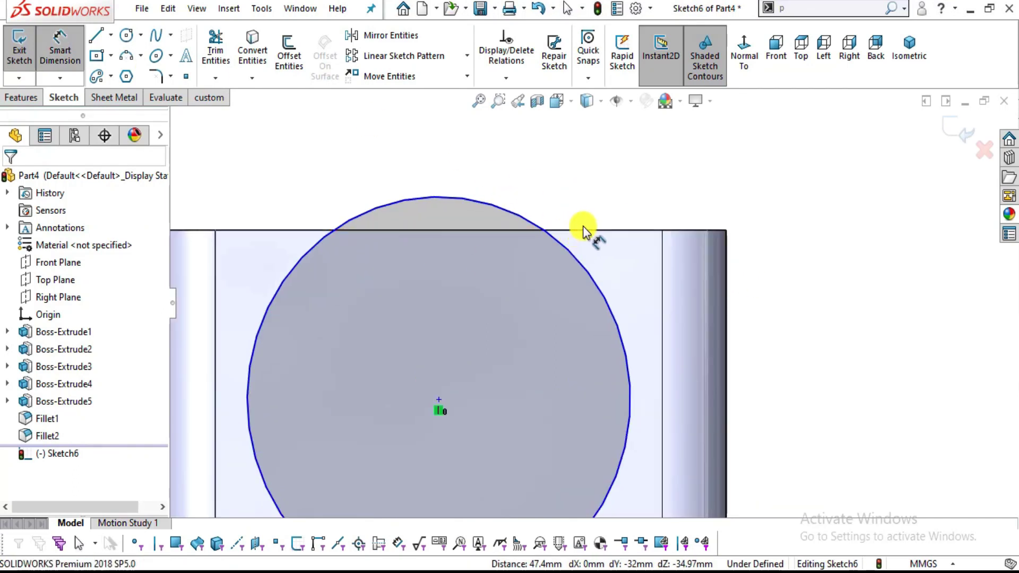
key("Escape")
left_click_drag(442, 399, 435, 472)
left_click(459, 399)
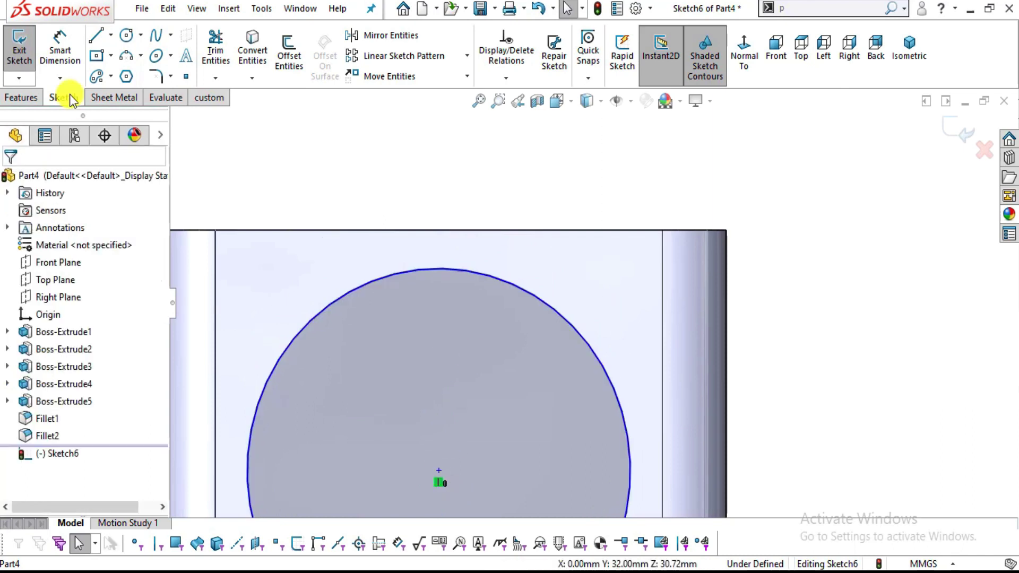
Dimension the circle's uppermost point 2 mm below the block's top edge.
left_click(75, 54)
left_click(557, 230)
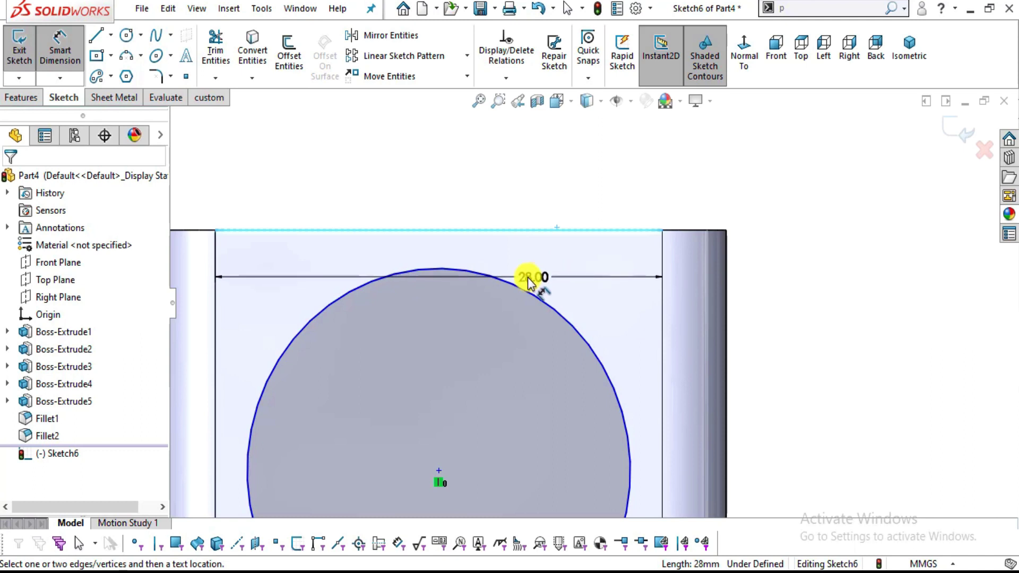
left_click(517, 285)
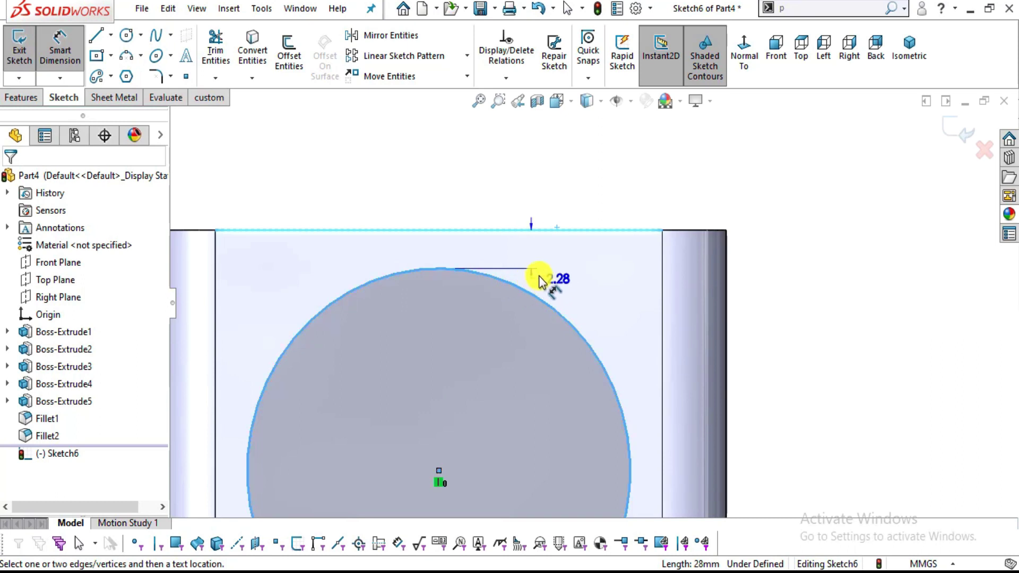
left_click(565, 254)
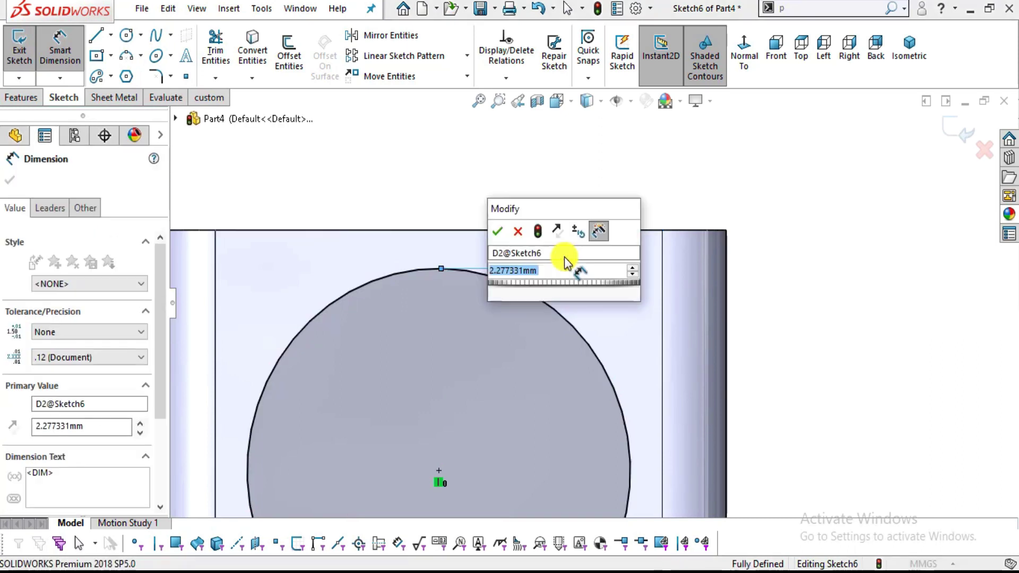
type("2")
key("Return")
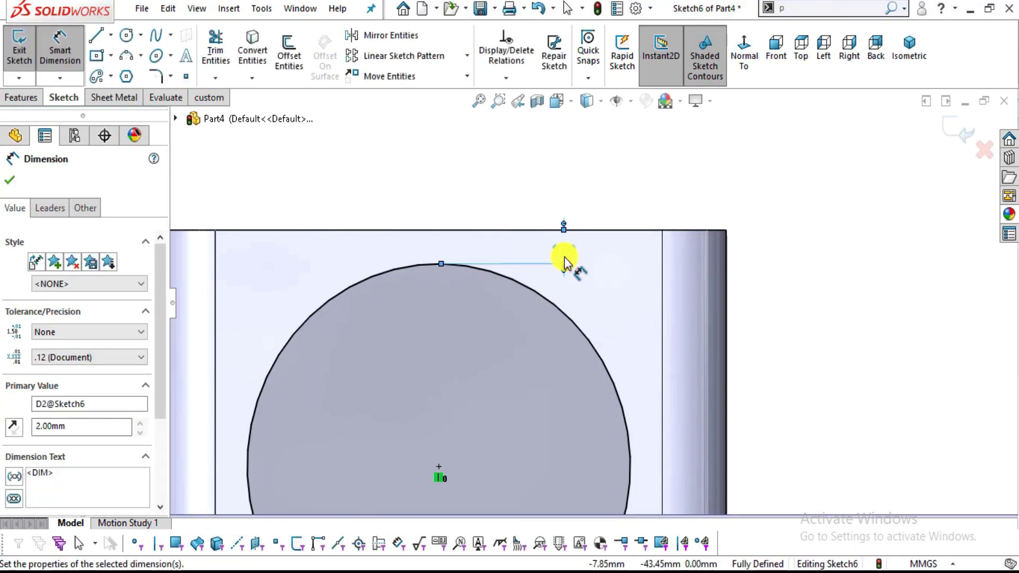
key("Escape")
scroll(602, 365, "up", 5)
scroll(609, 416, "down", 1)
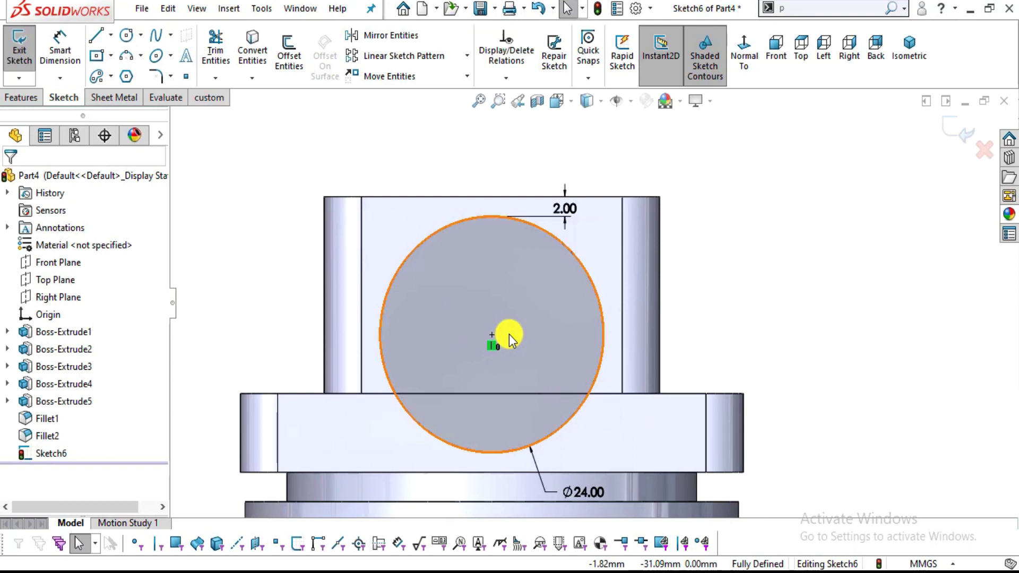
Extrude the 24 mm circle 20 mm blind in the reversed direction, into the central block, with the result merged.
key("ctrl+7")
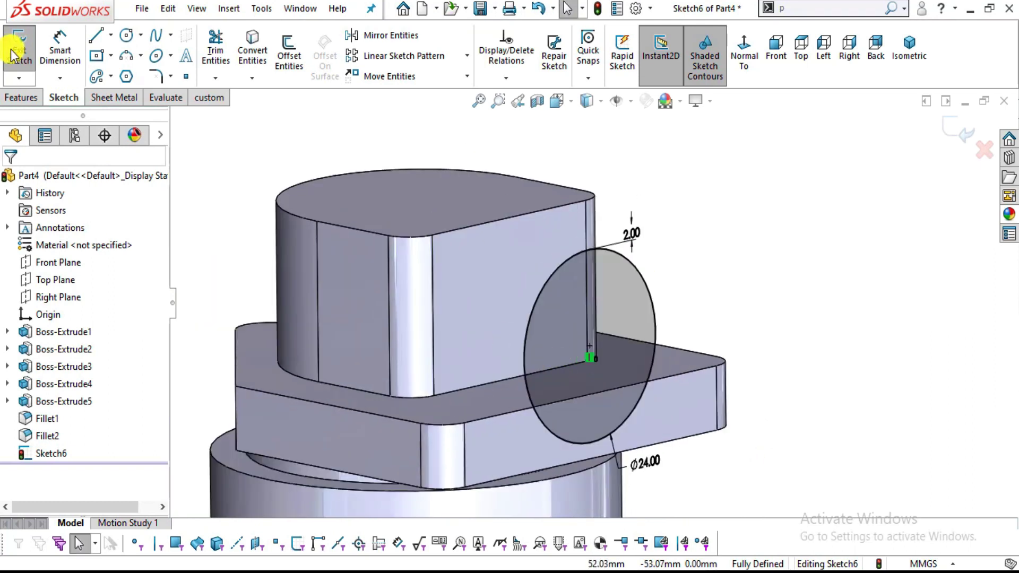
left_click(30, 95)
left_click(40, 62)
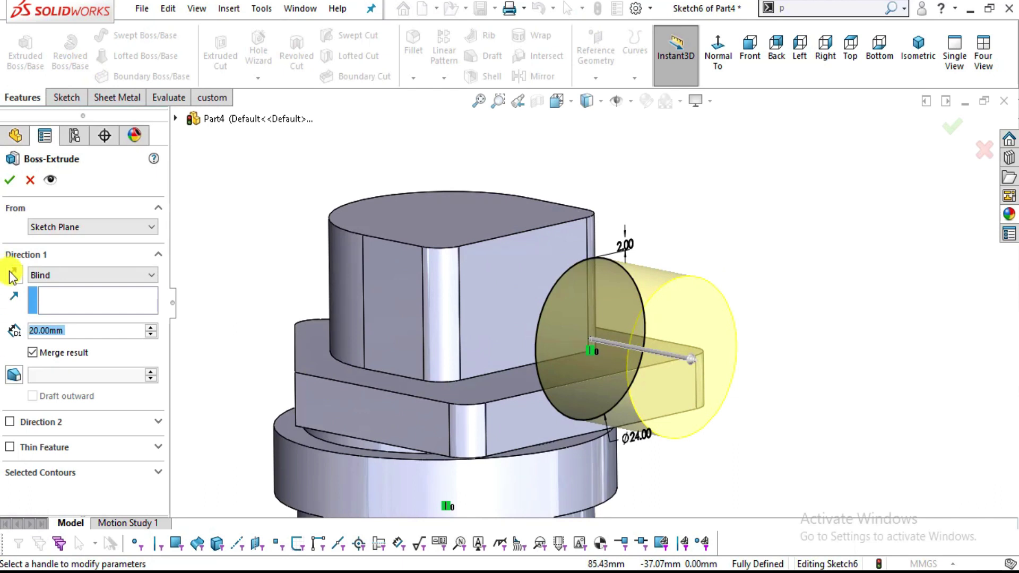
left_click(12, 273)
middle_click_drag(406, 287, 530, 260)
left_click(132, 275)
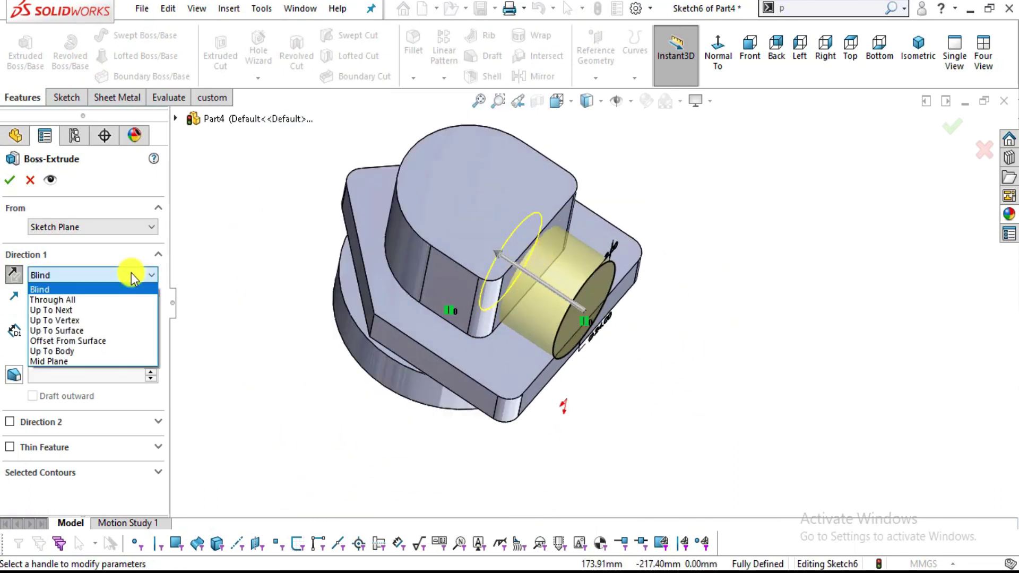
left_click(106, 273)
middle_click_drag(587, 318, 578, 240)
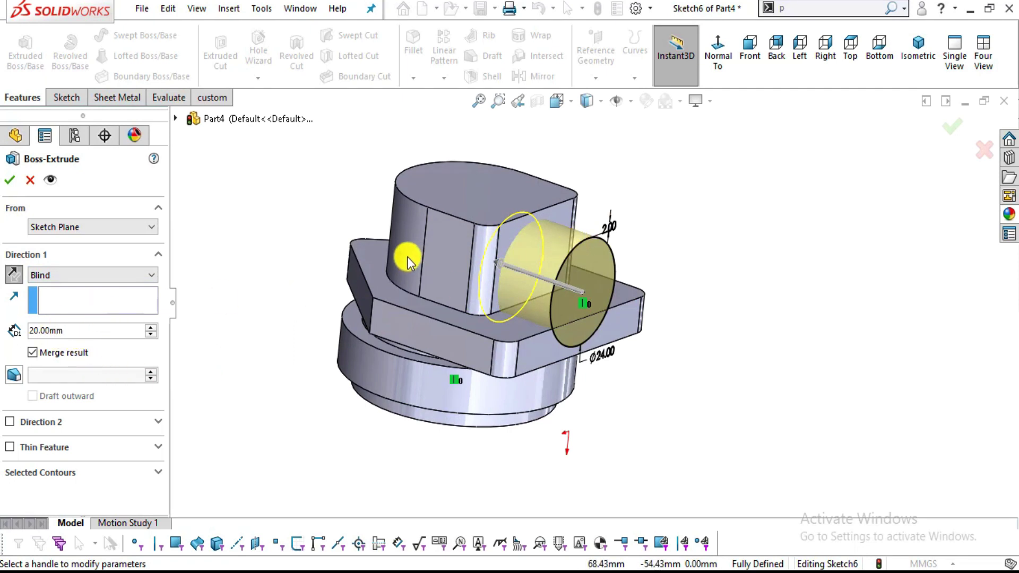
middle_click_drag(522, 249, 553, 340)
scroll(541, 317, "down", 5)
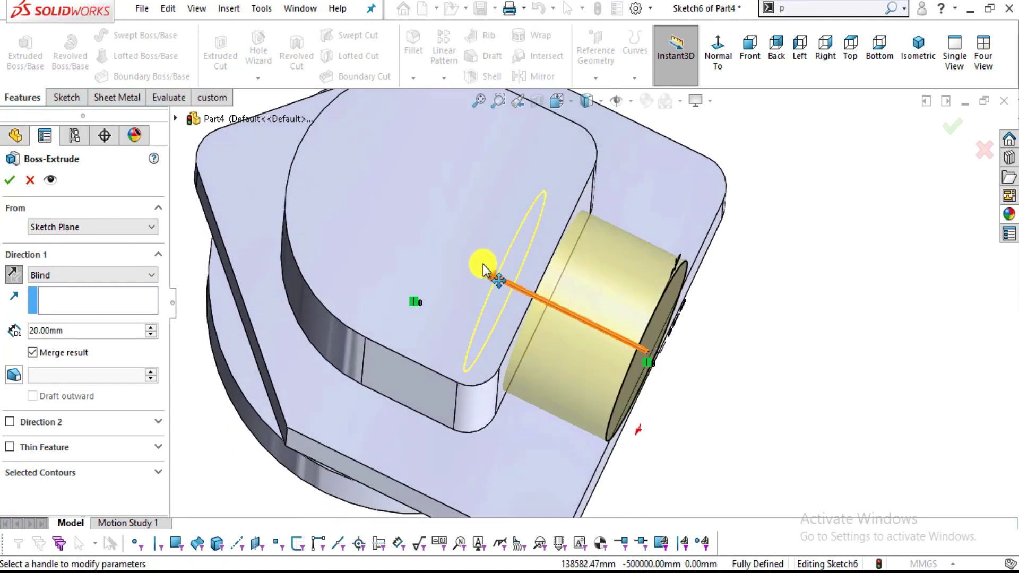
left_click(8, 183)
middle_click_drag(650, 395, 801, 396)
left_click(801, 396)
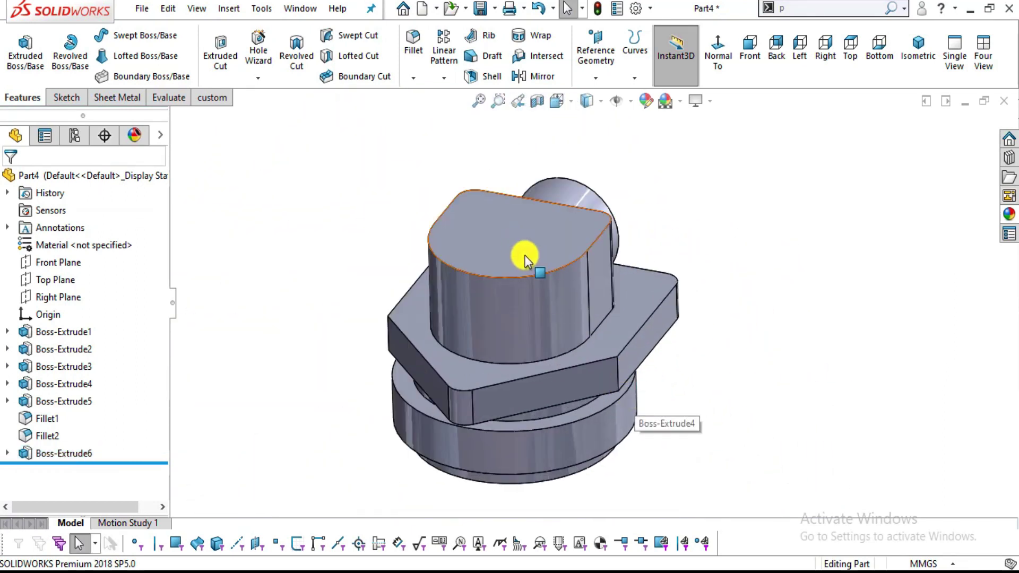
Check the central bore in section A-A and set up a legacy C-Bored Drilled hole, 12 mm diameter, 45 mm deep, with 16 mm by 7 mm counterbore.
left_click(644, 565)
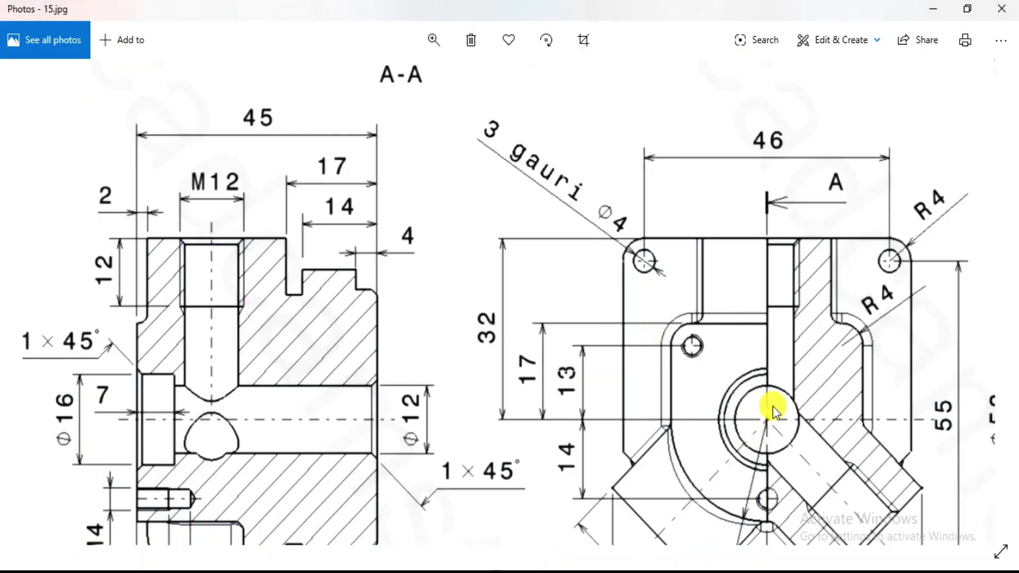
left_click_drag(594, 393, 589, 232)
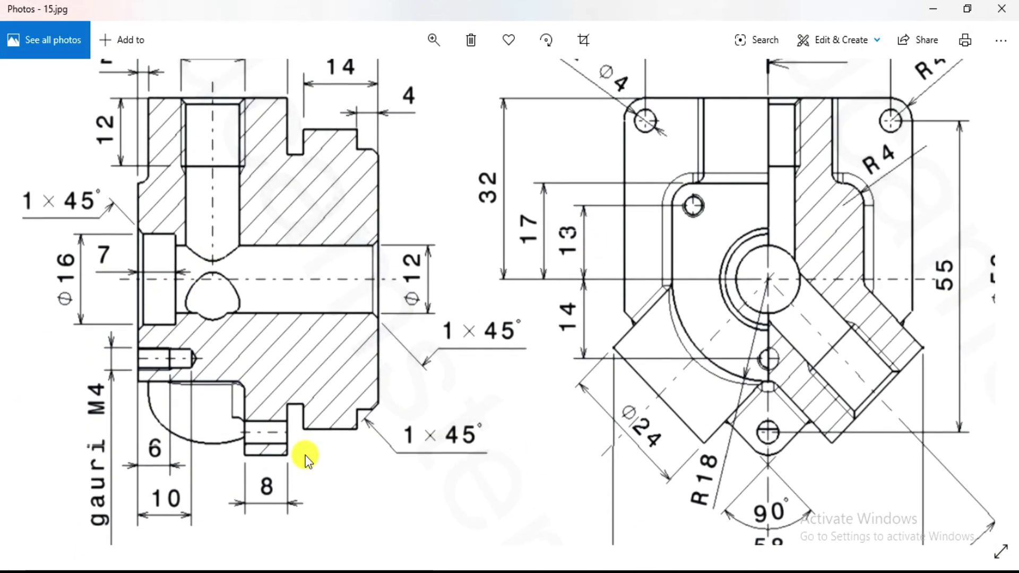
key("alt+Tab")
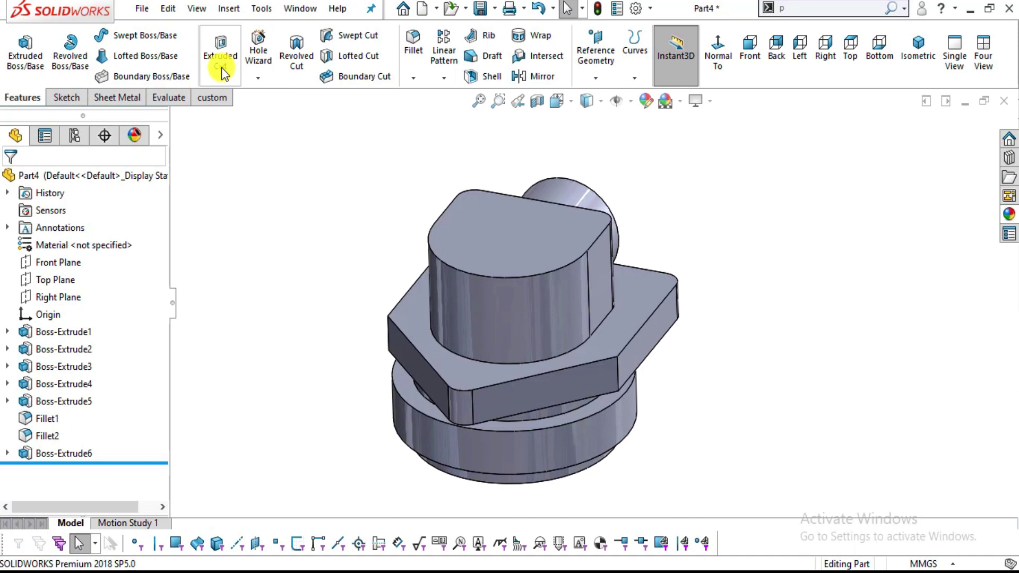
left_click(283, 51)
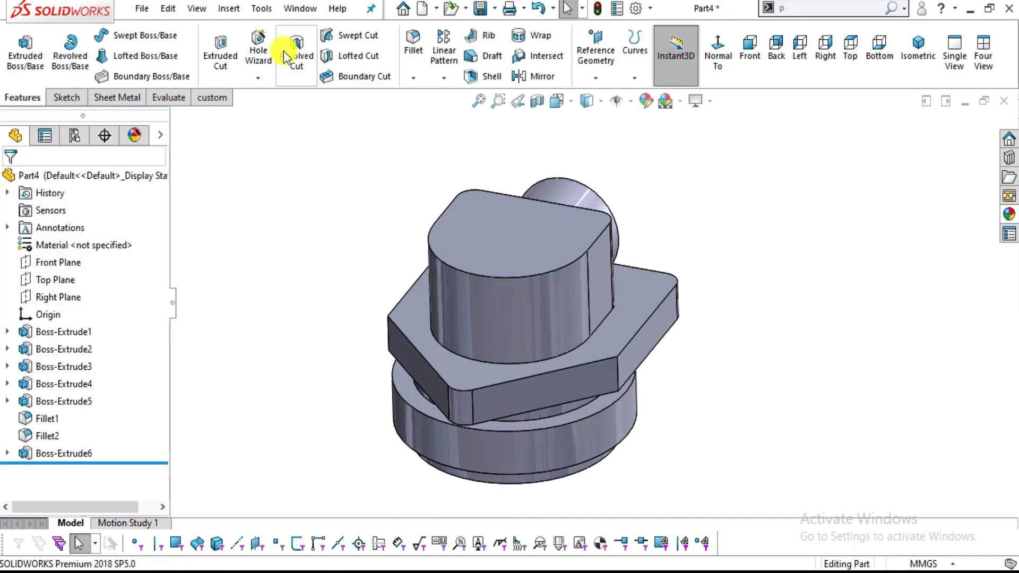
left_click(269, 53)
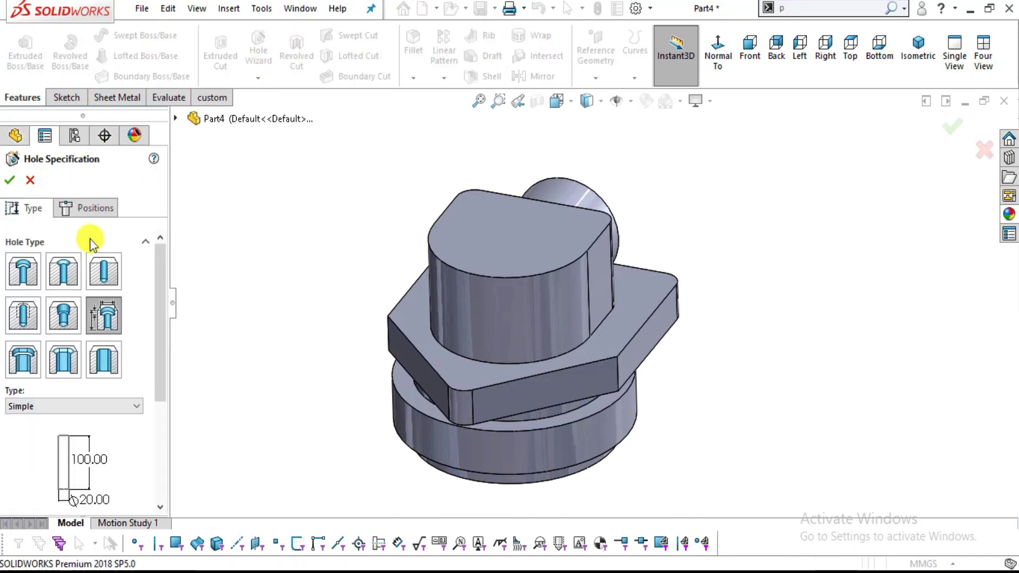
left_click(105, 317)
scroll(162, 324, "down", 1)
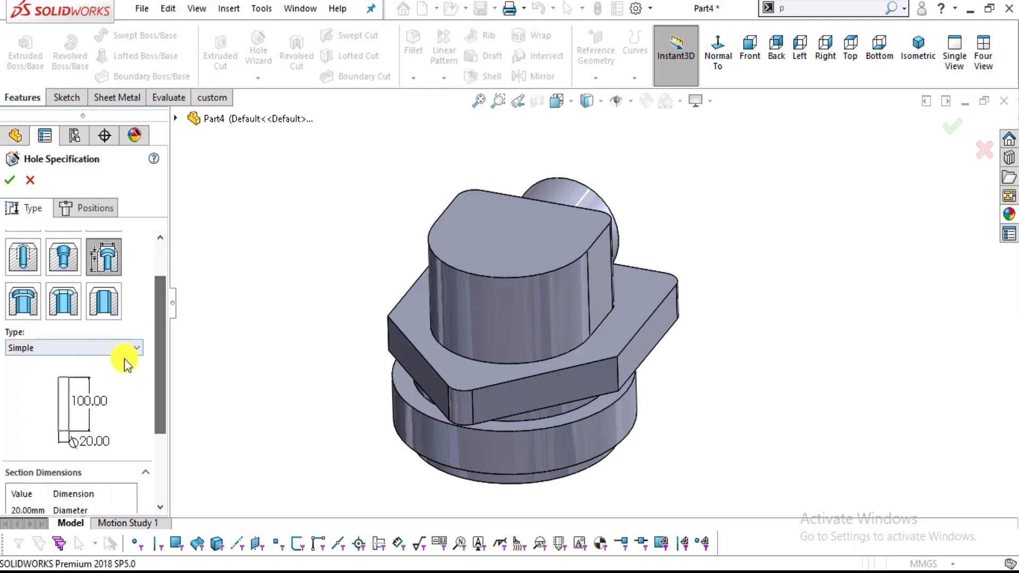
left_click(114, 348)
left_click(97, 373)
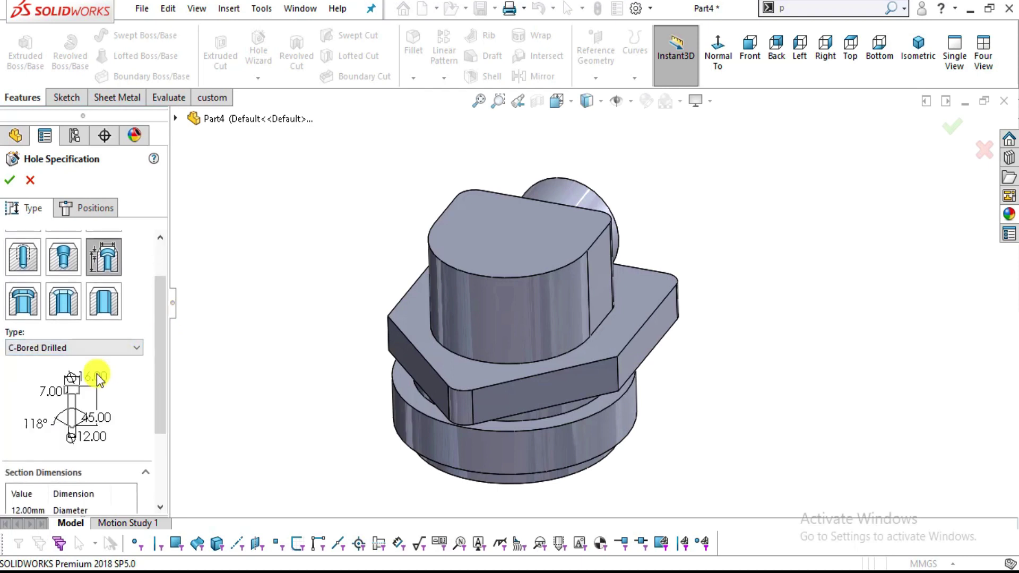
scroll(154, 372, "down", 2)
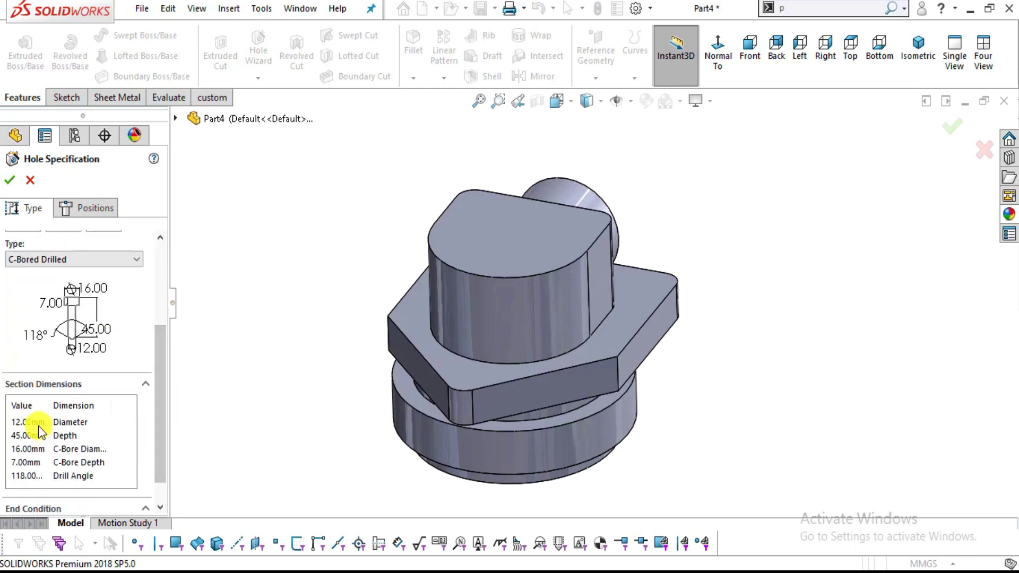
Compare the hole's diameter, depth, counterbore diameter and counterbore depth with section A-A in the reference drawing.
key("alt+Tab")
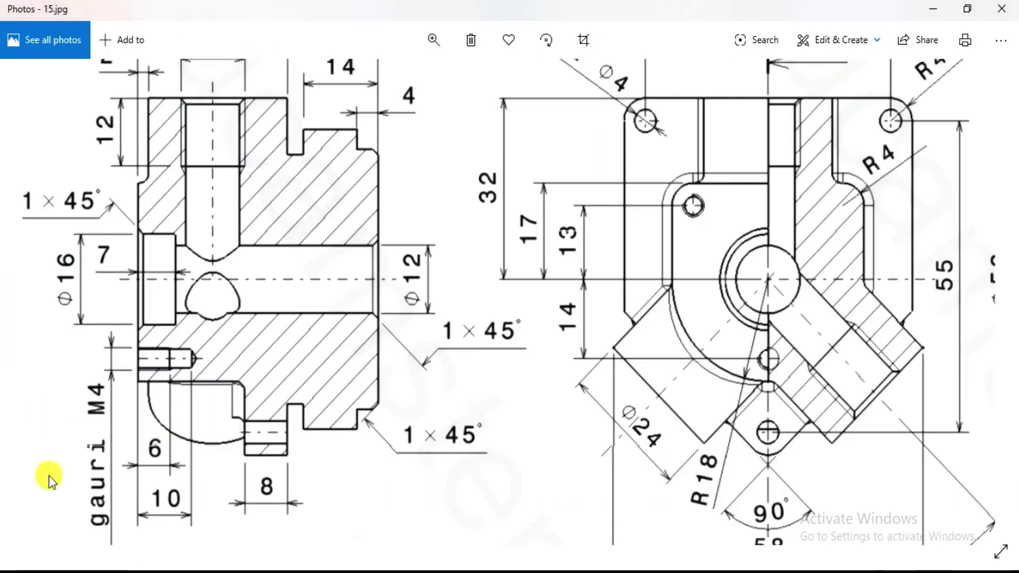
key("alt+Tab")
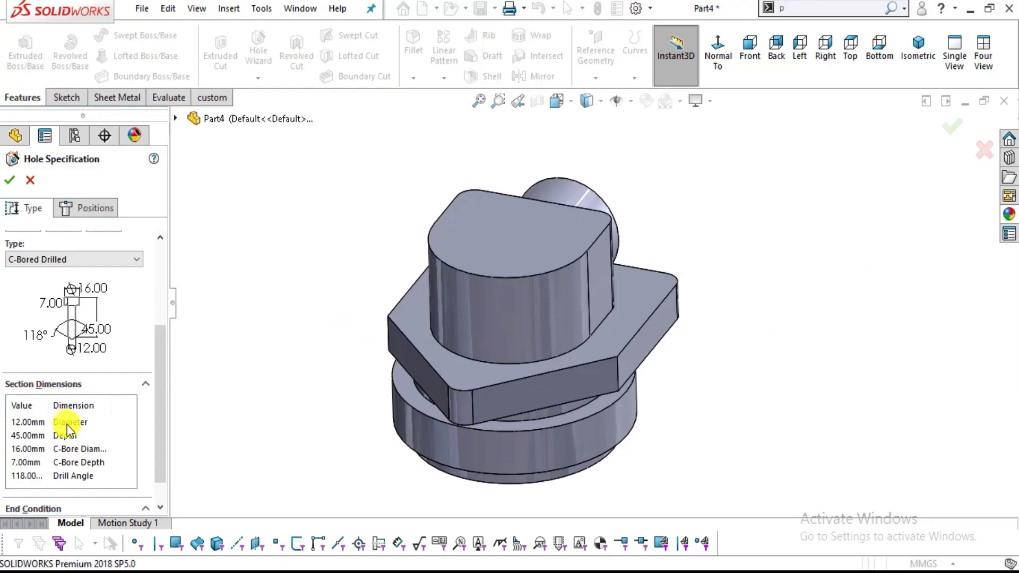
key("alt+Tab")
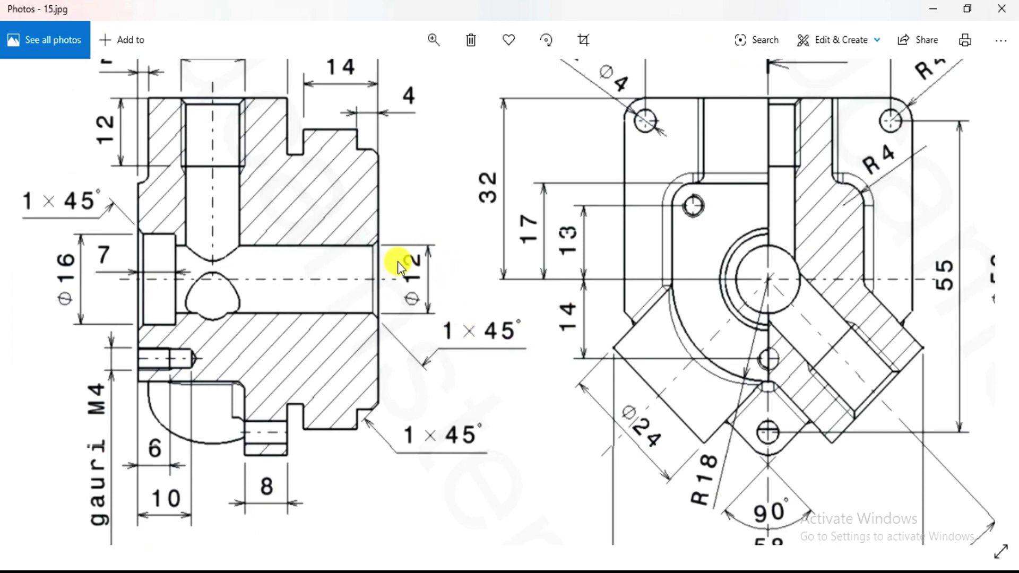
key("alt+Tab")
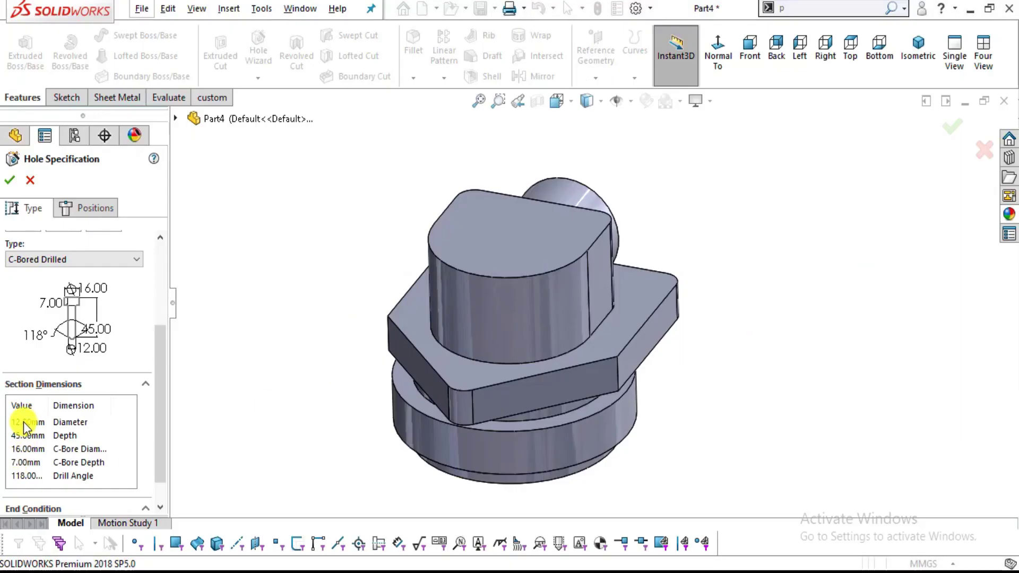
left_click_drag(155, 340, 157, 356)
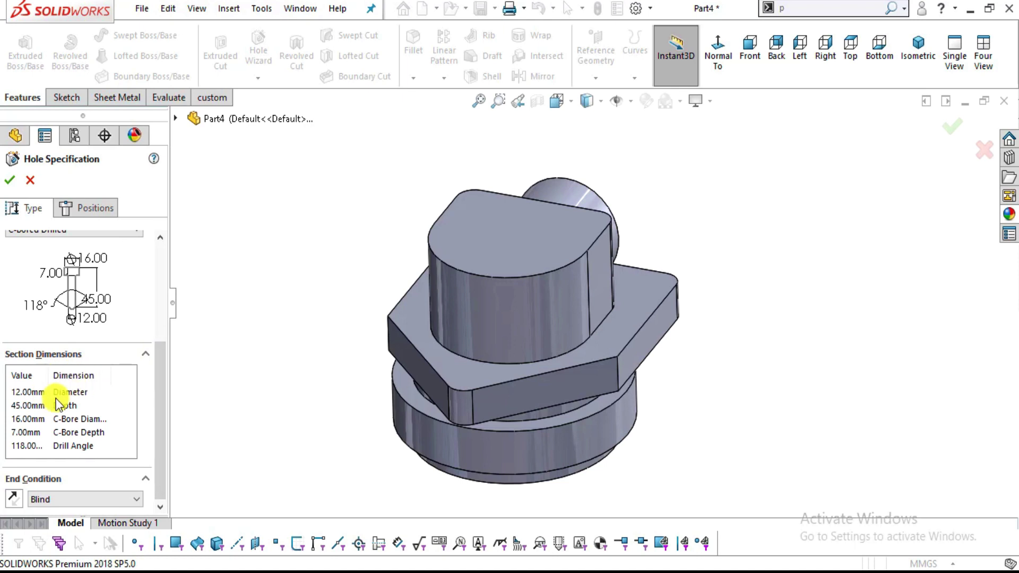
key("alt+Tab")
left_click_drag(249, 212, 250, 302)
key("alt+Tab")
key("alt+Tab")
scroll(250, 307, "up", 2)
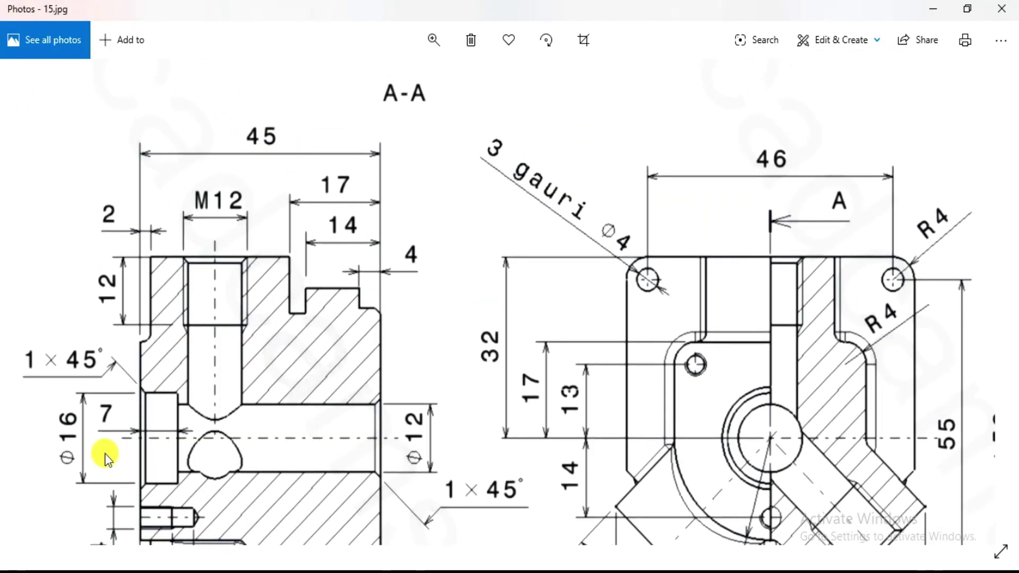
key("alt+Tab")
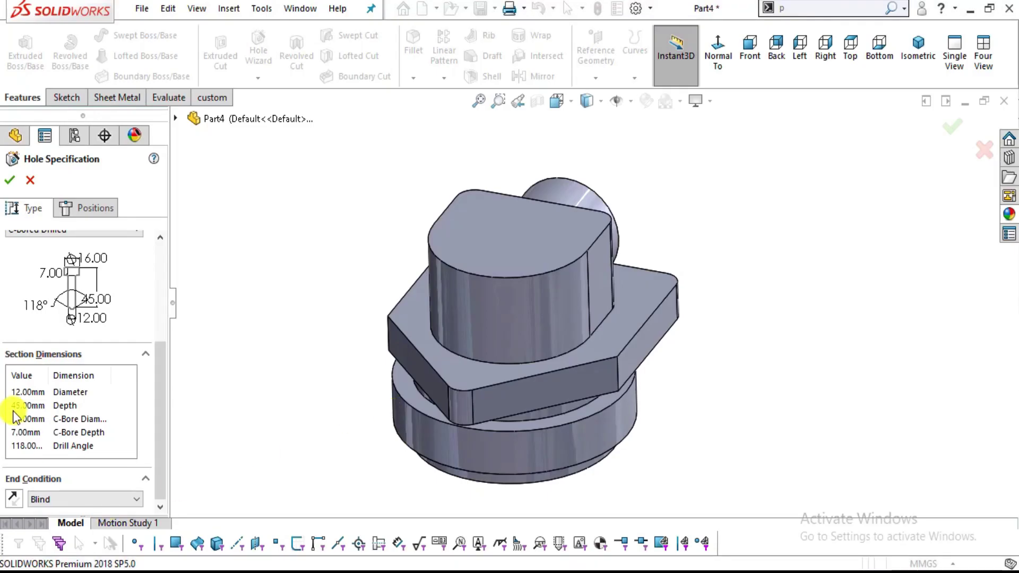
key("alt+Tab")
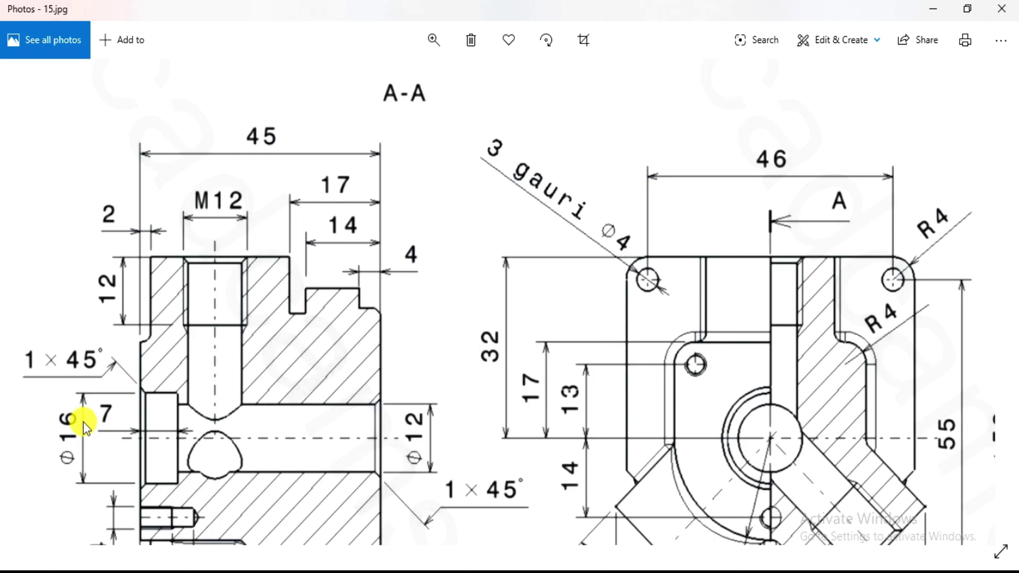
key("alt+Tab")
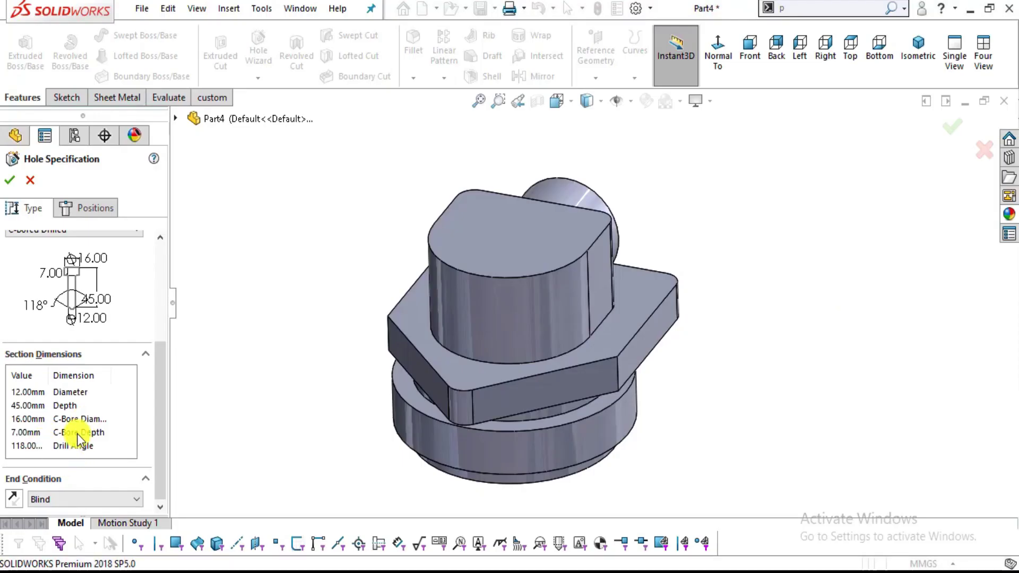
key("alt+Tab")
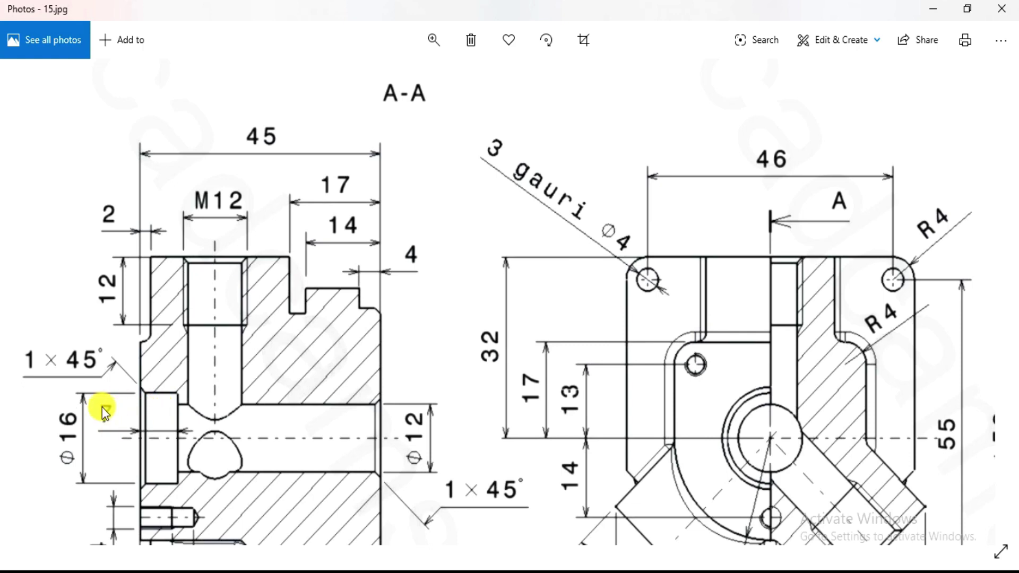
key("alt+Tab")
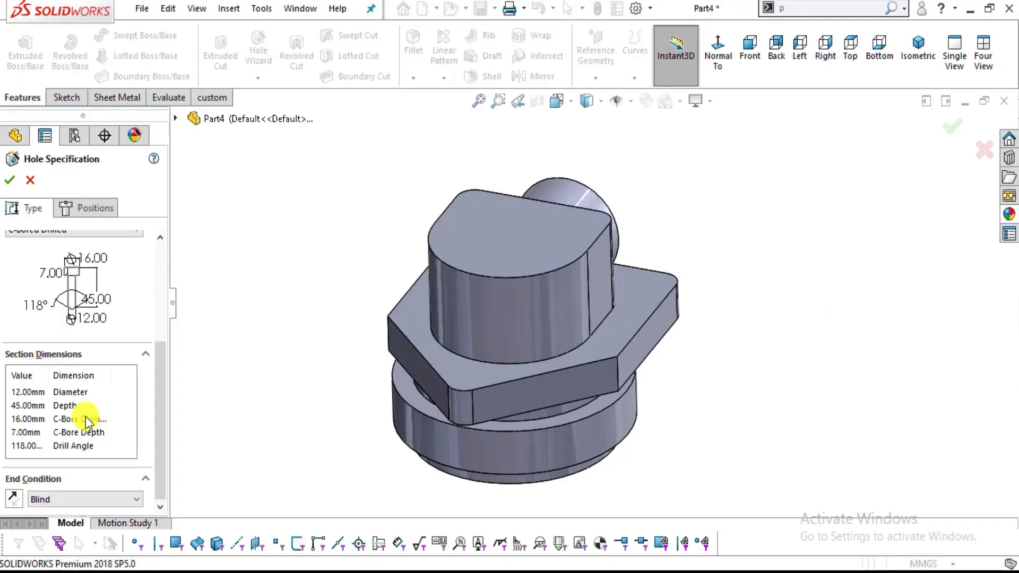
Position the counterbored hole at the origin on the central block's D-shaped end face and complete the hole.
left_click(92, 208)
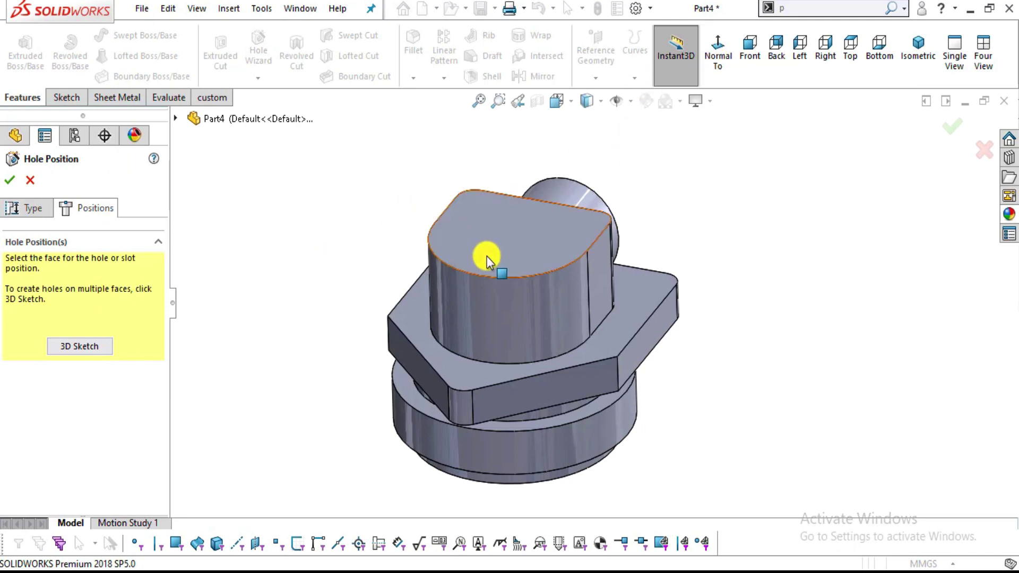
left_click(517, 229)
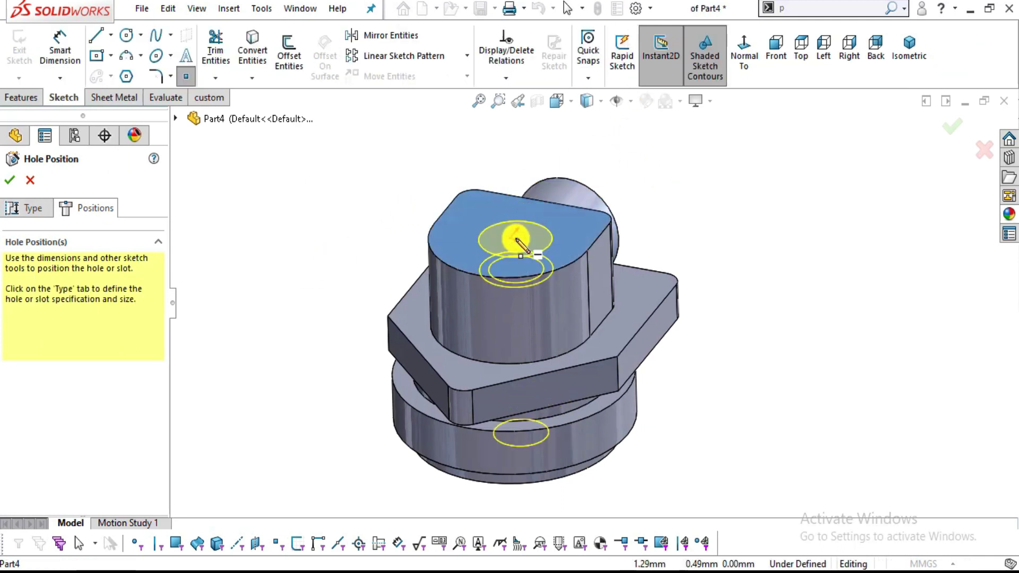
scroll(528, 234, "down", 2)
scroll(535, 233, "down", 4)
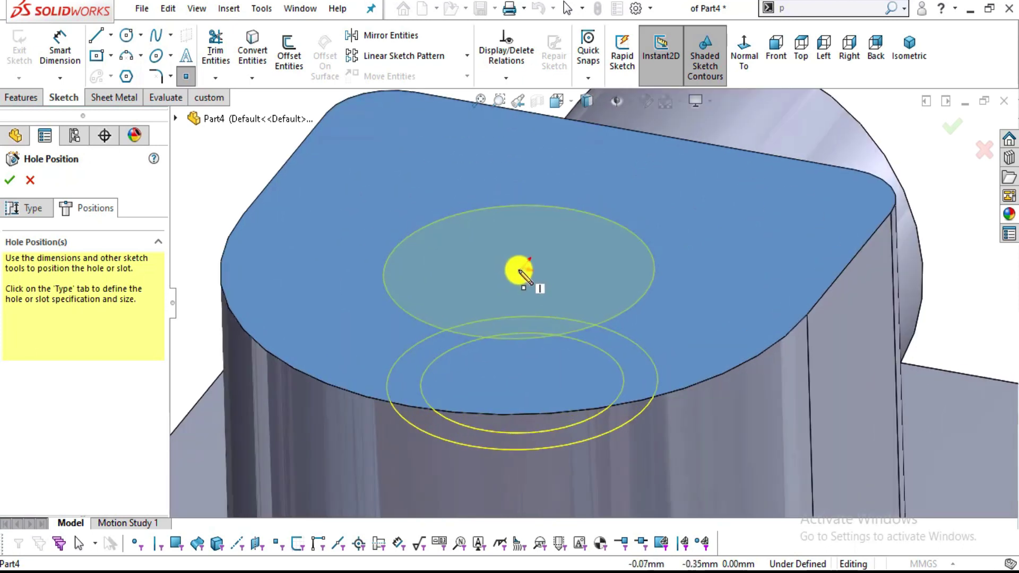
key("ctrl+8")
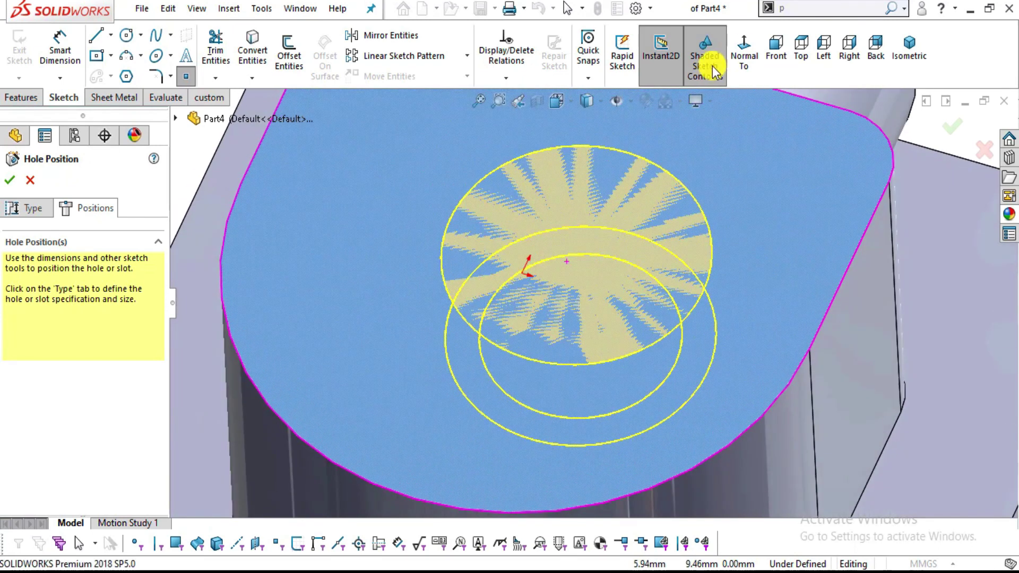
left_click(747, 46)
scroll(618, 350, "down", 5)
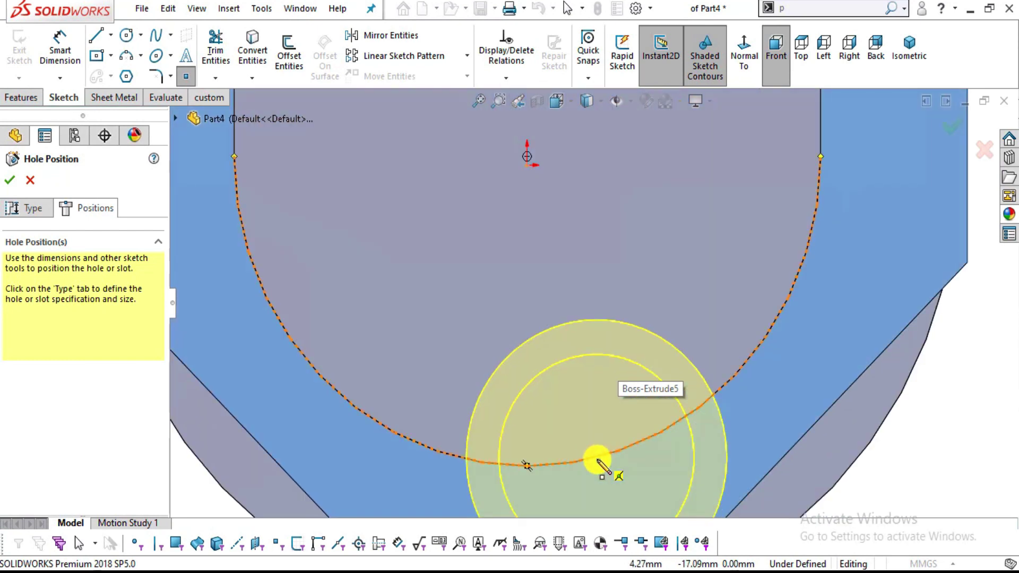
left_click(527, 157)
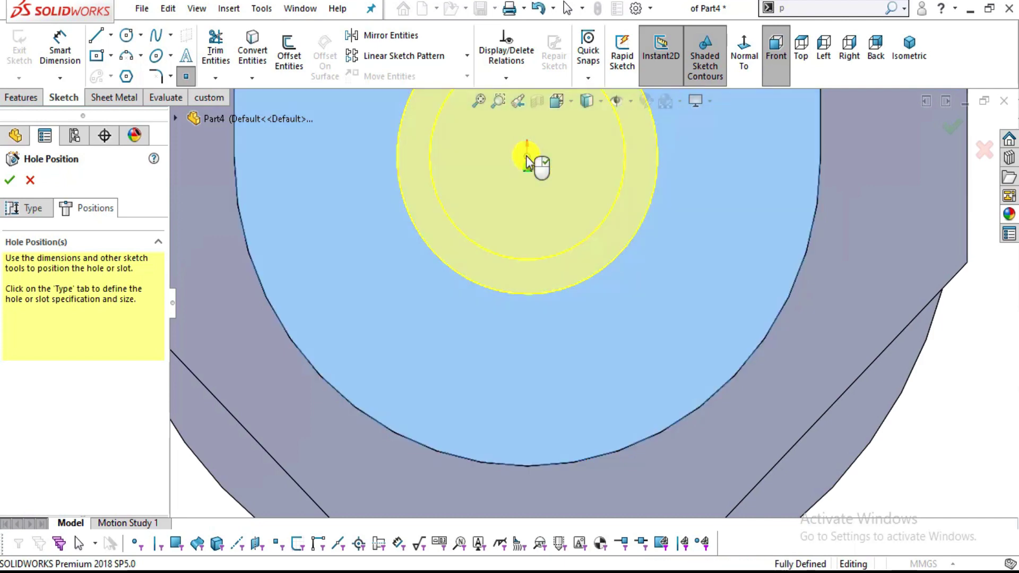
middle_click_drag(610, 336, 610, 158)
scroll(618, 257, "up", 5)
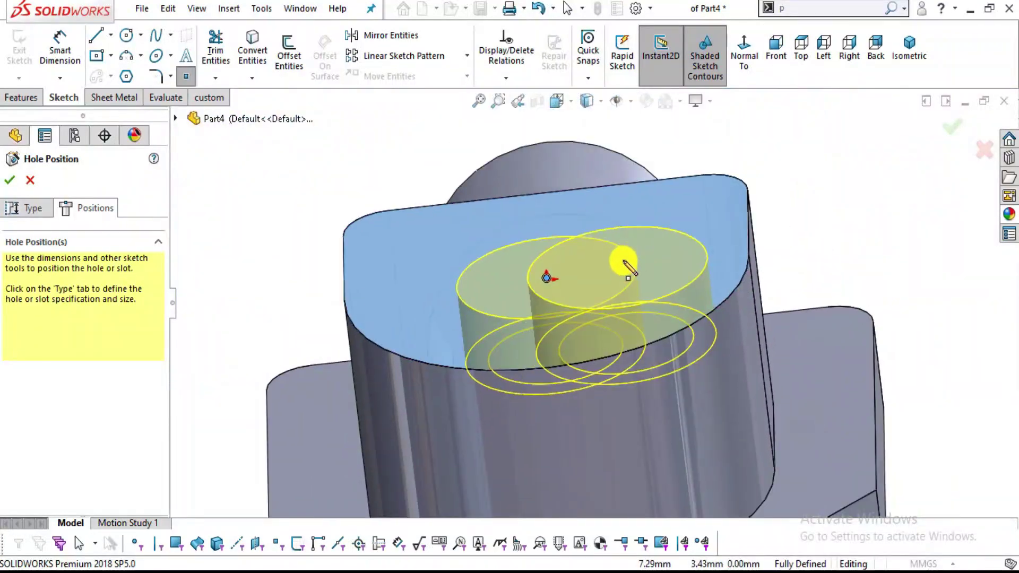
left_click(72, 213)
left_click(10, 181)
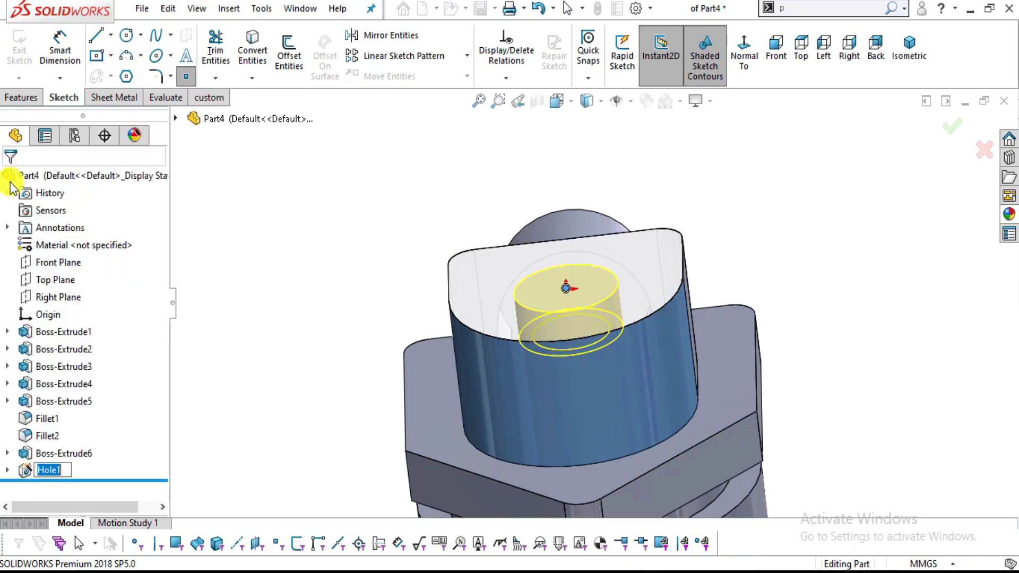
Switch to the reference drawing and check the chamfer note at the counterbore's edge in section A-A.
middle_click_drag(713, 308, 596, 457)
key("alt+Tab")
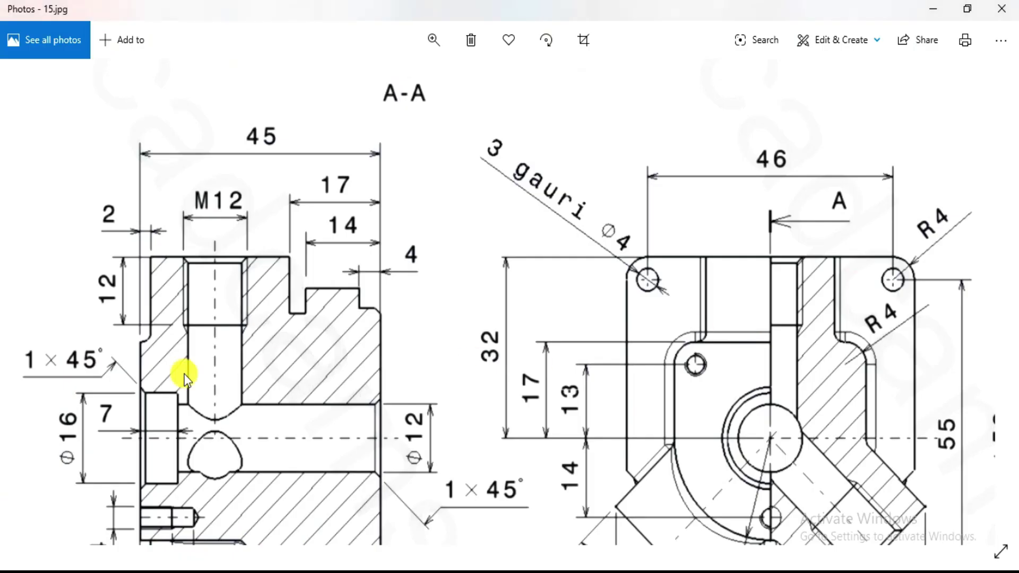
key("alt+Tab")
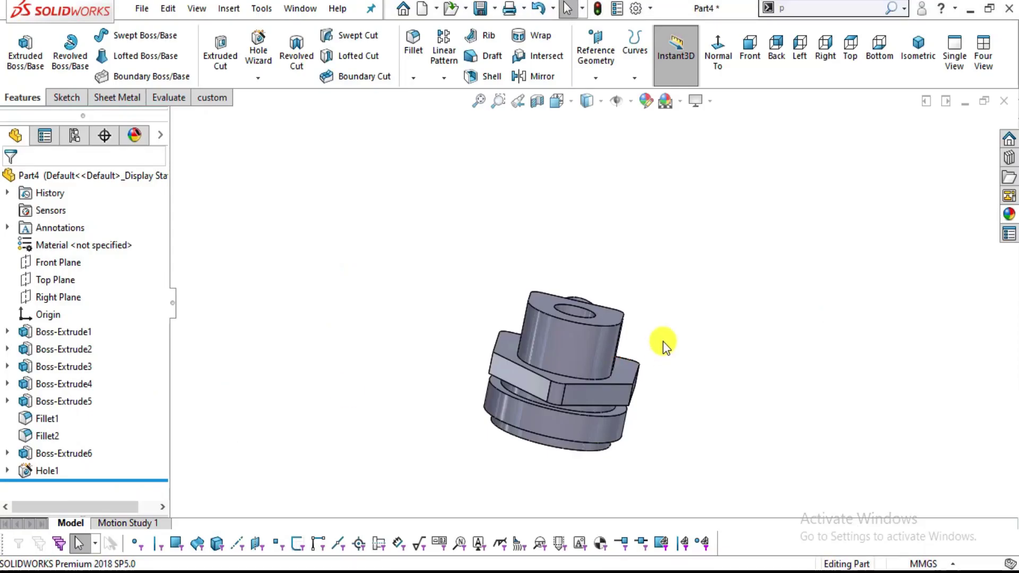
scroll(381, 282, "down", 5)
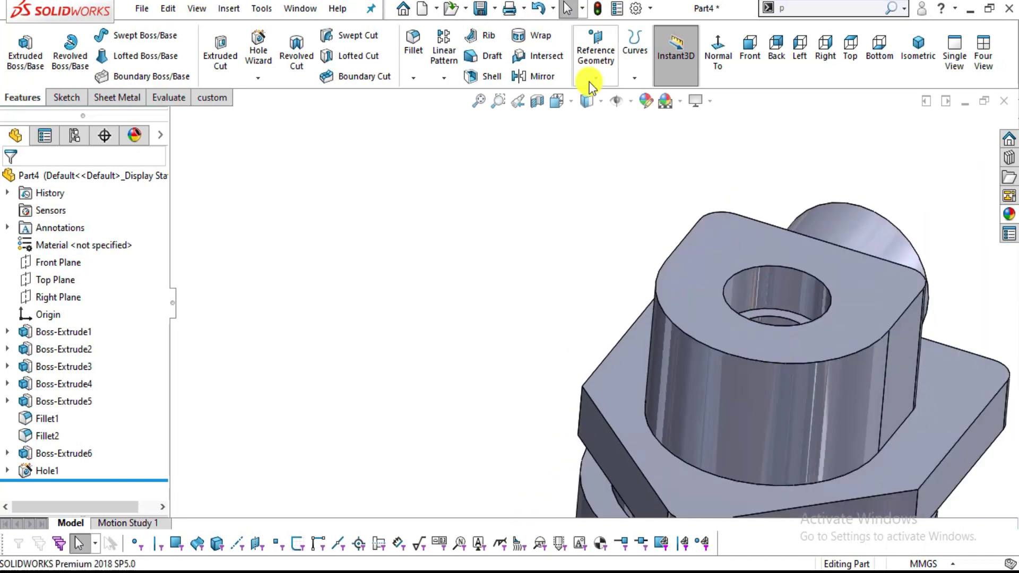
Chamfer the counterbore's outer edge on the central block's end face by 1 mm at 45 degrees.
left_click(414, 77)
left_click(431, 116)
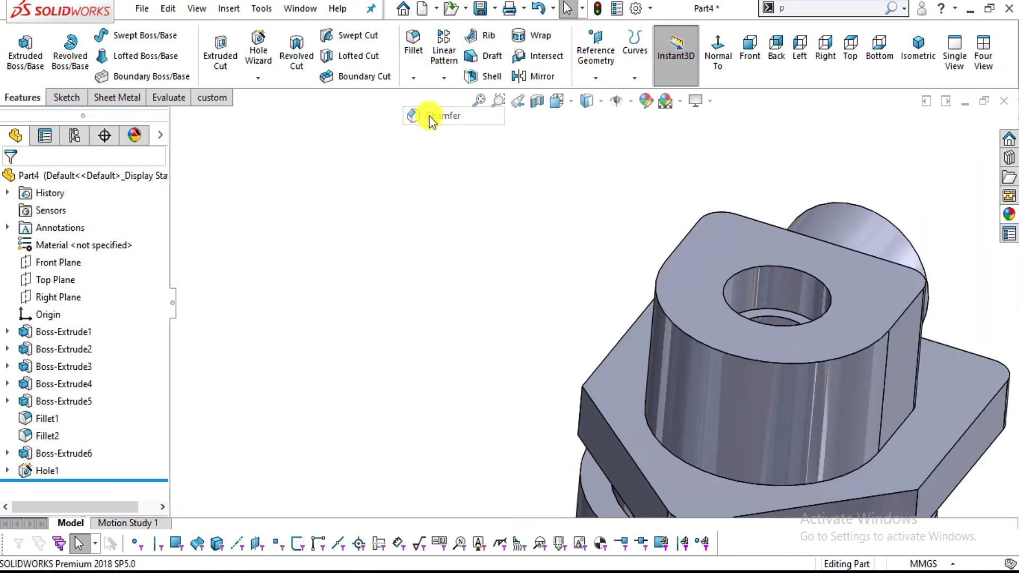
scroll(604, 293, "up", 5)
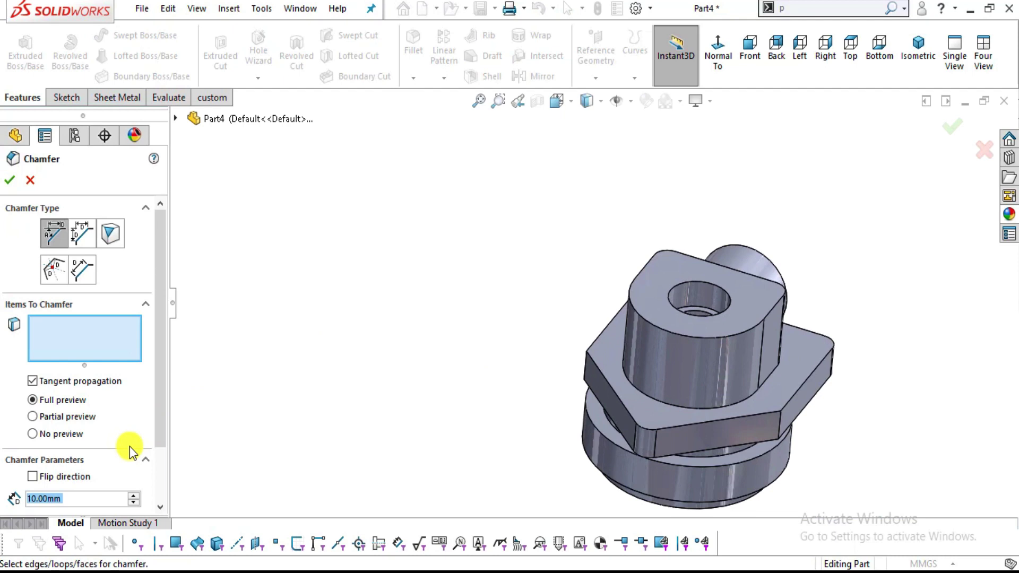
type("1")
key("Return")
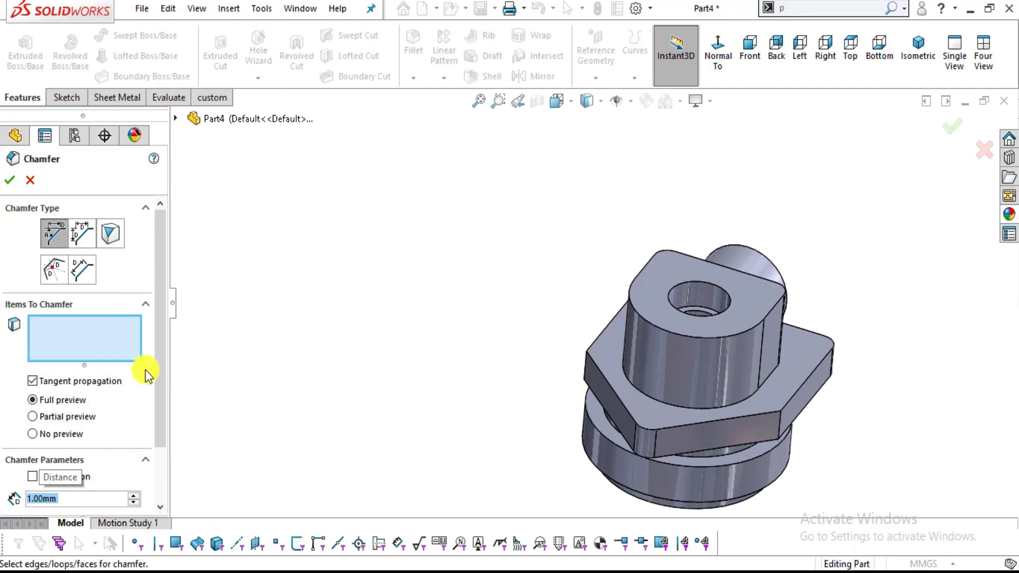
left_click_drag(164, 362, 167, 414)
left_click_drag(154, 299, 158, 270)
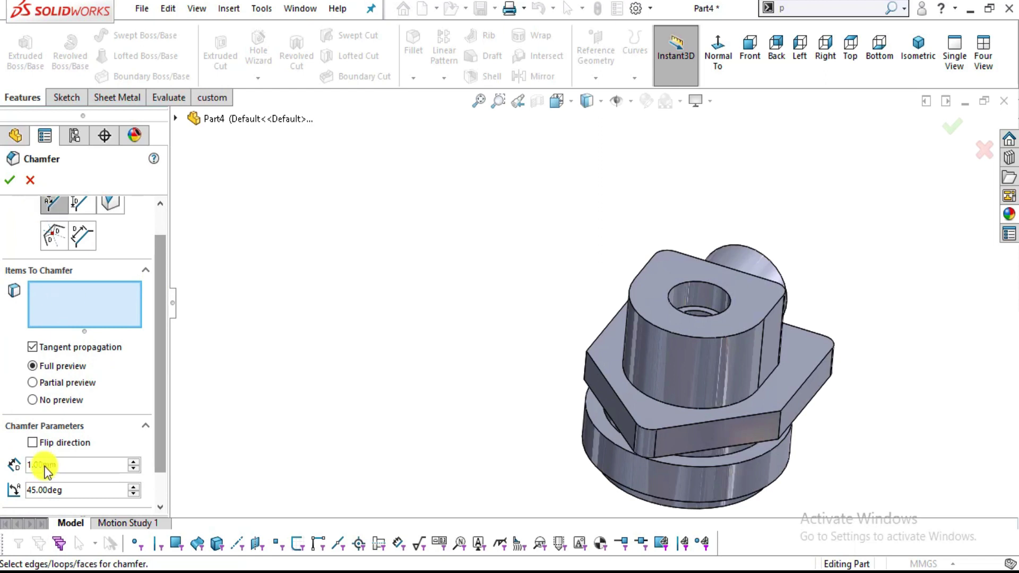
scroll(692, 289, "down", 3)
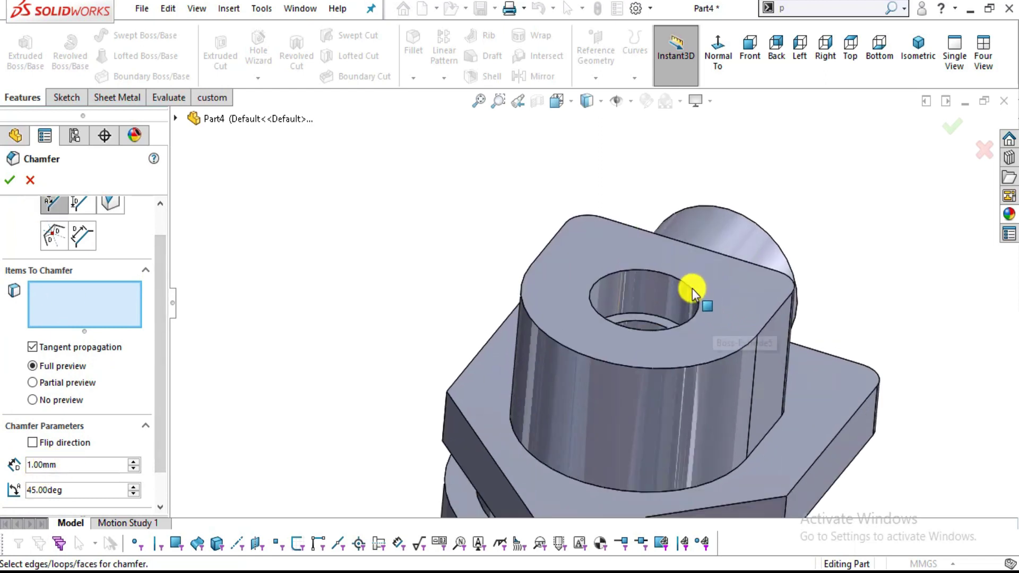
left_click(679, 280)
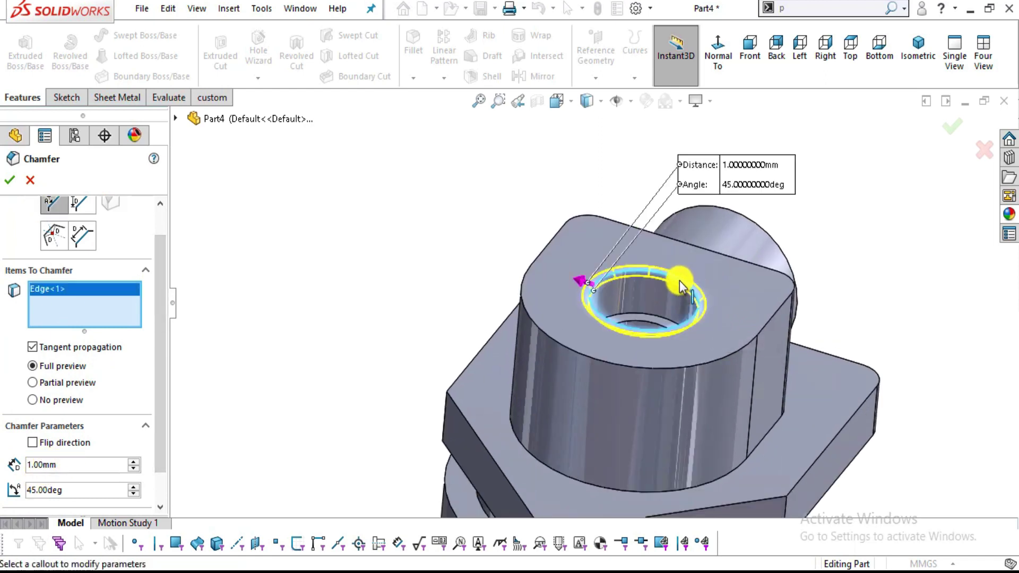
left_click(9, 182)
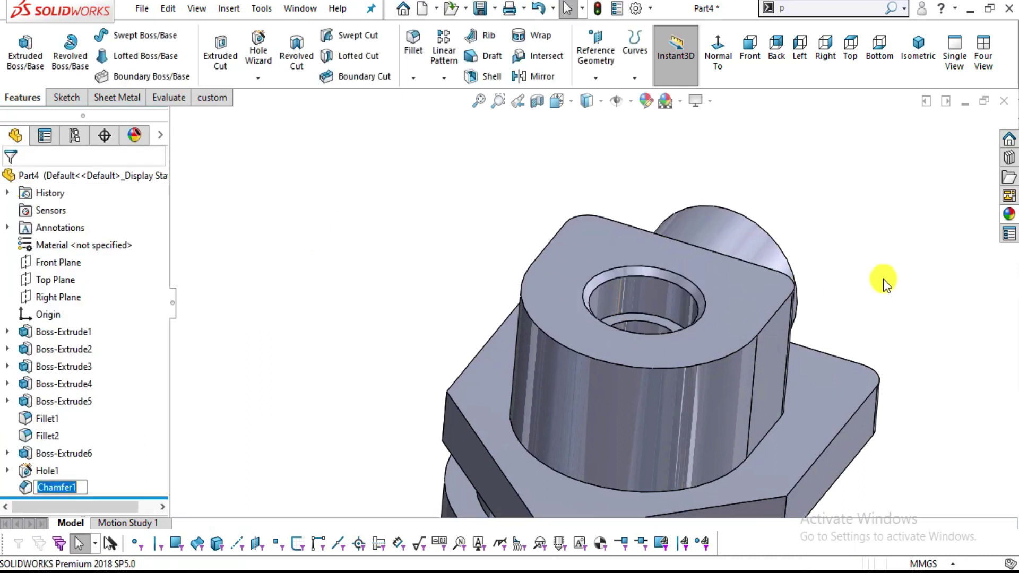
Inspect the chamfered hole and examine the M12 side port in section A-A of the reference drawing.
middle_click_drag(829, 337, 805, 430)
scroll(638, 287, "down", 3)
mouse_move(638, 288)
middle_mouse_down()
mouse_move(648, 325)
mouse_move(657, 291)
middle_mouse_up()
scroll(654, 331, "down", 5)
scroll(654, 331, "up", 1)
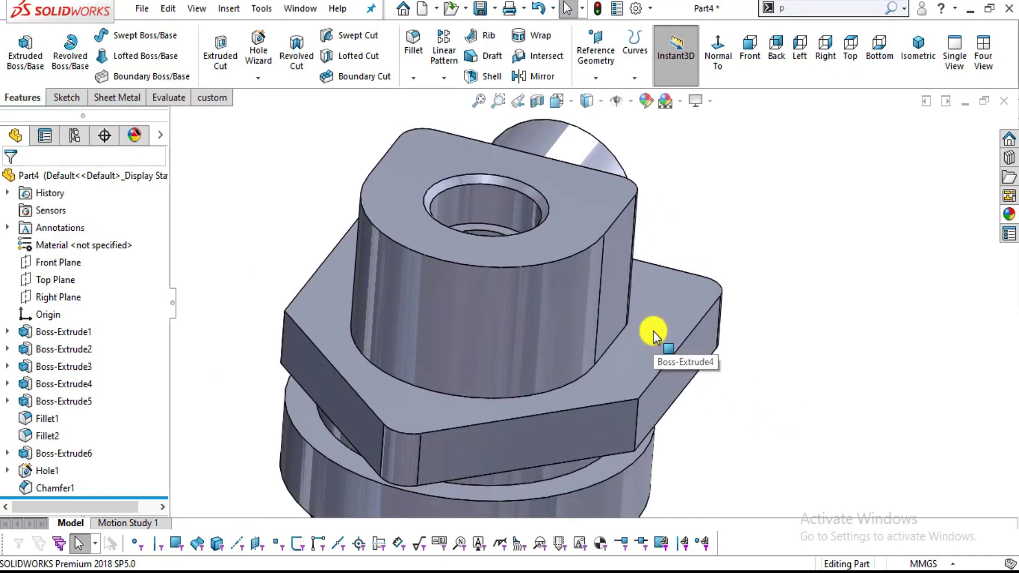
key("alt+Tab")
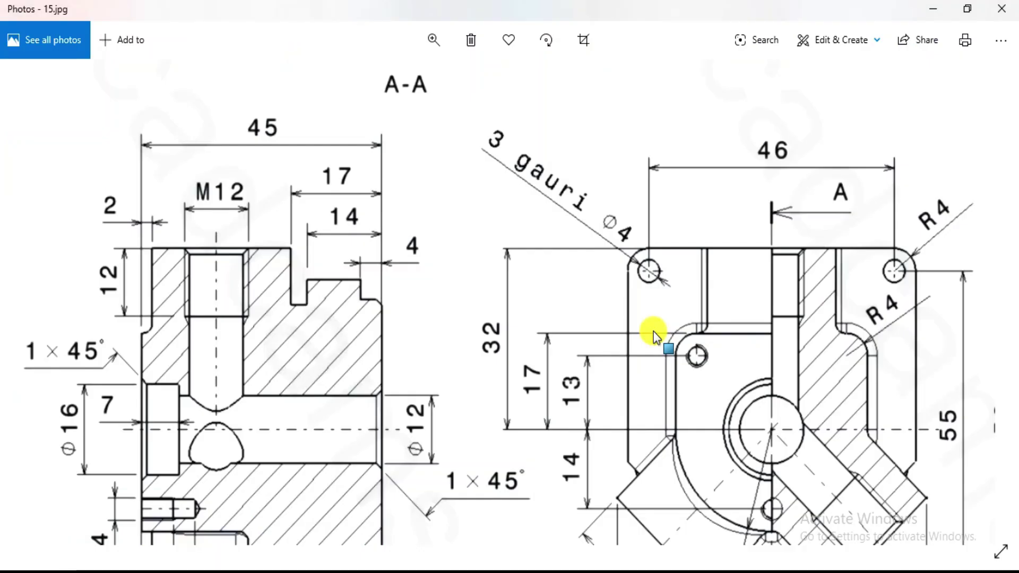
mouse_move(511, 357)
left_mouse_down()
mouse_move(550, 272)
mouse_move(492, 250)
left_mouse_up()
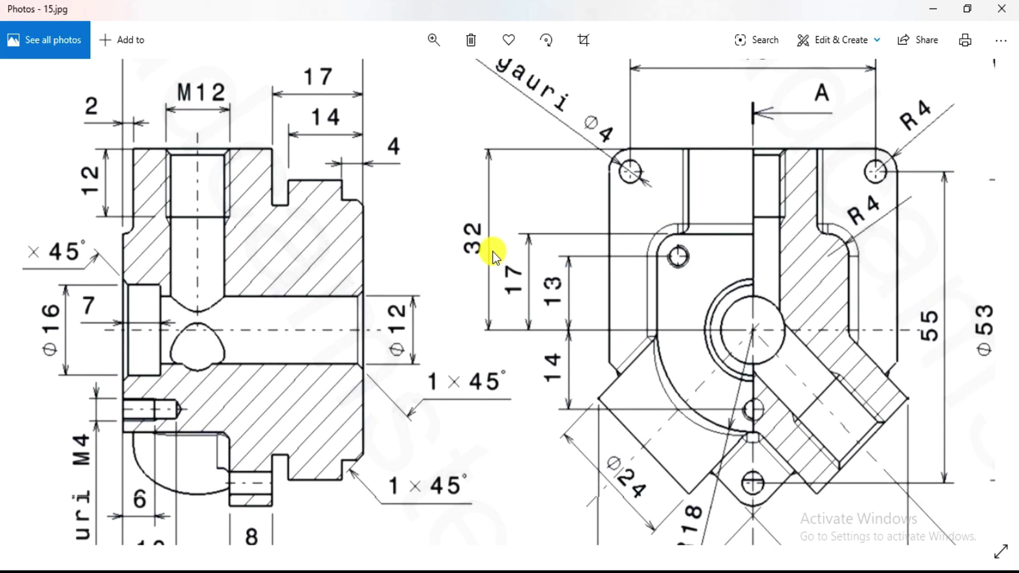
key("alt+Tab")
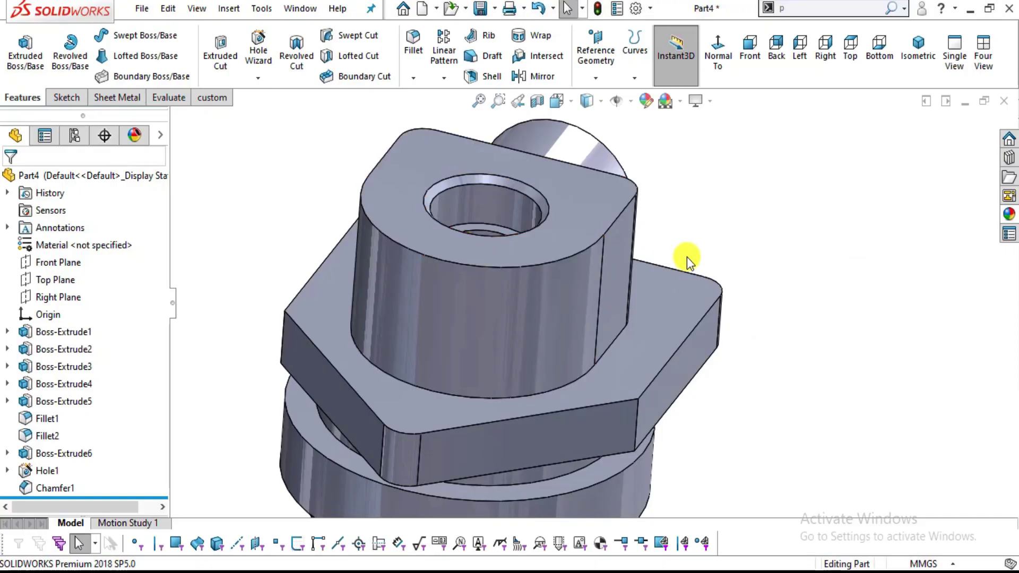
key("alt+Tab")
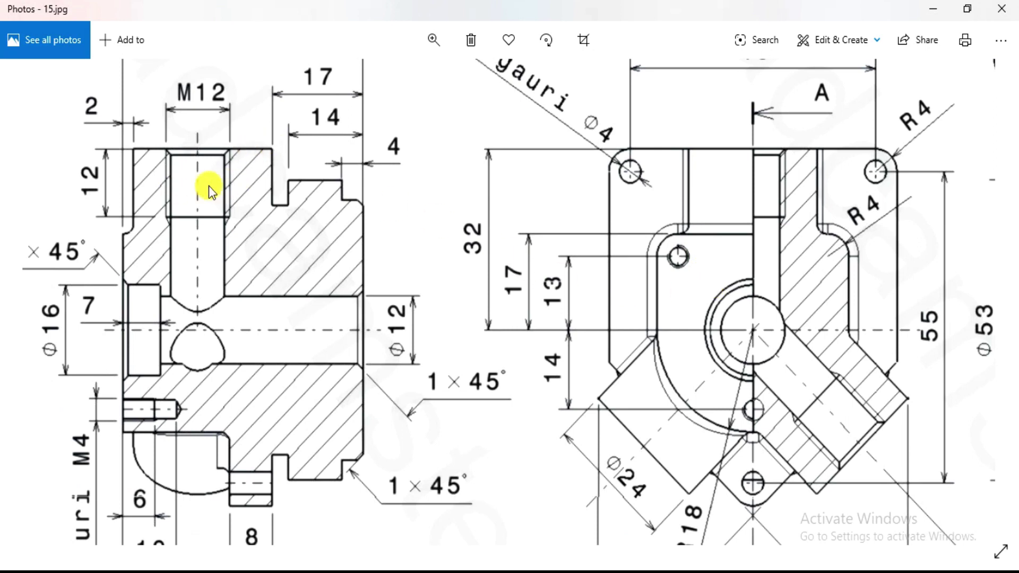
key("alt+Tab")
Select the flat end face of the 24 mm side boss and orient the view normal to it.
mouse_move(757, 318)
middle_mouse_down()
mouse_move(712, 257)
mouse_move(707, 289)
mouse_move(658, 268)
middle_mouse_up()
scroll(674, 279, "down", 2)
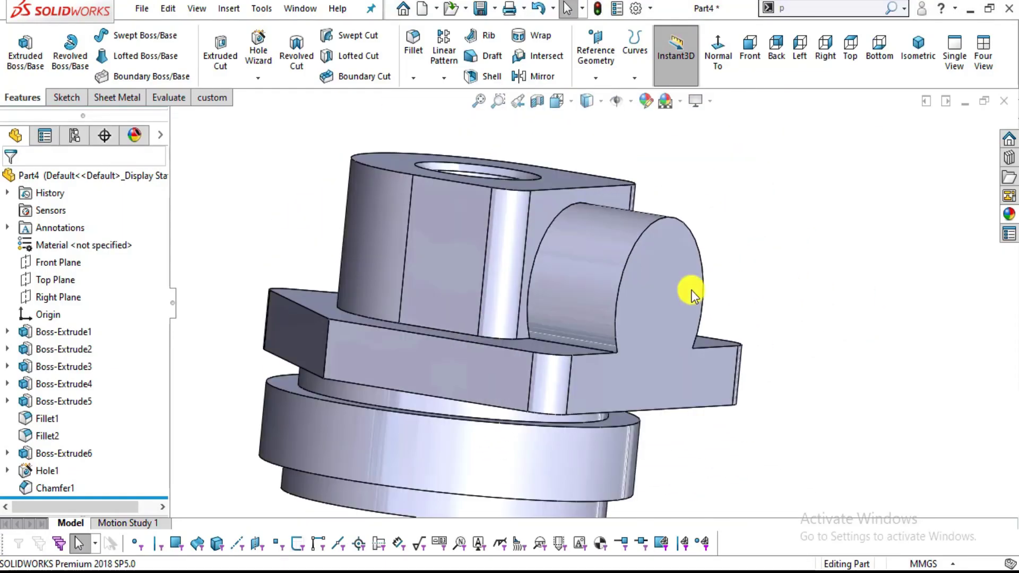
left_click(661, 288)
left_click(796, 243)
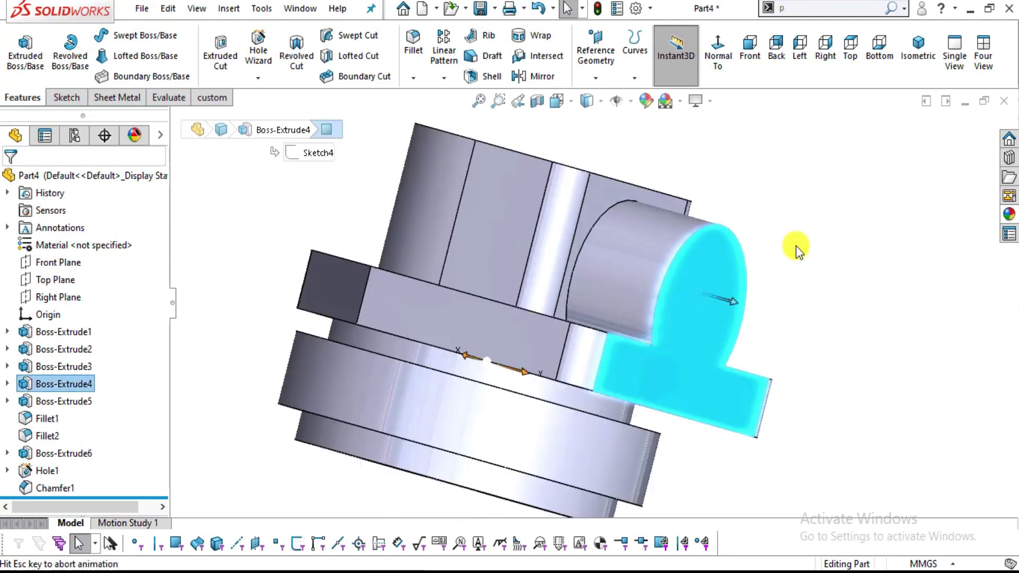
left_click(715, 59)
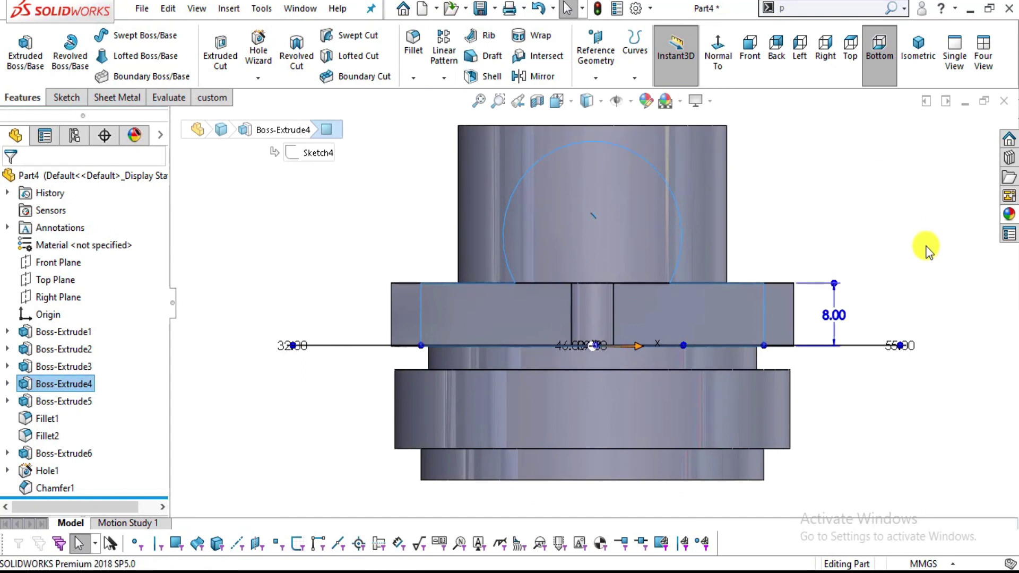
Start a Hole Wizard hole, consult the reference drawing, and define it as an ANSI Metric straight tap of type Tapped hole.
key("ctrl+8")
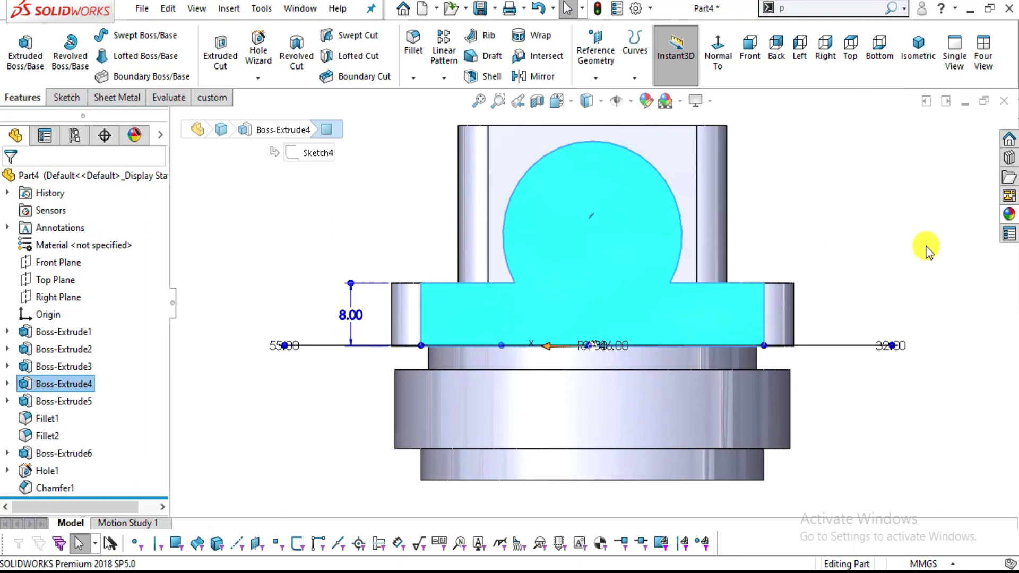
left_click(794, 219)
middle_click_drag(657, 209, 593, 264, "ctrl")
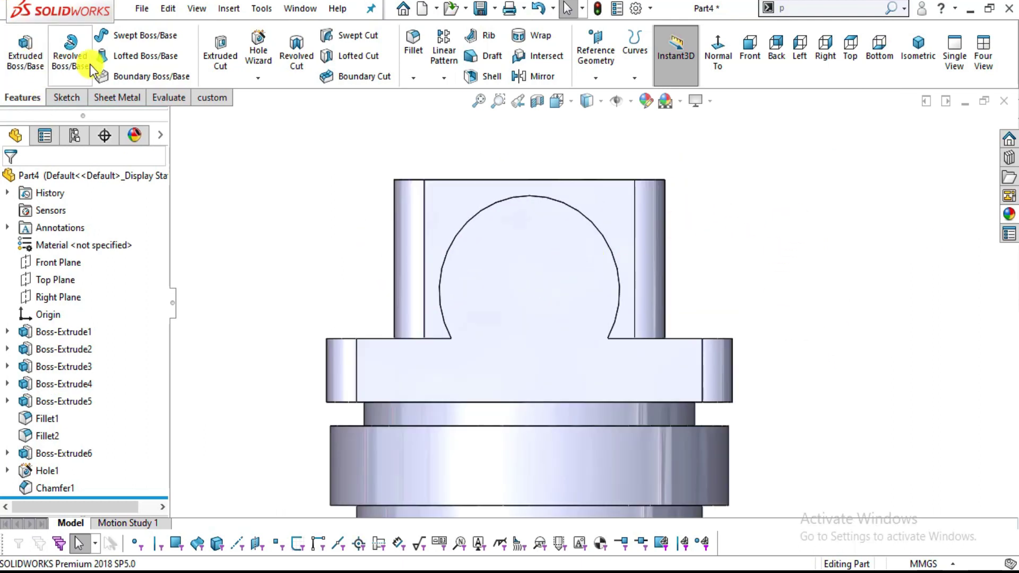
left_click(261, 56)
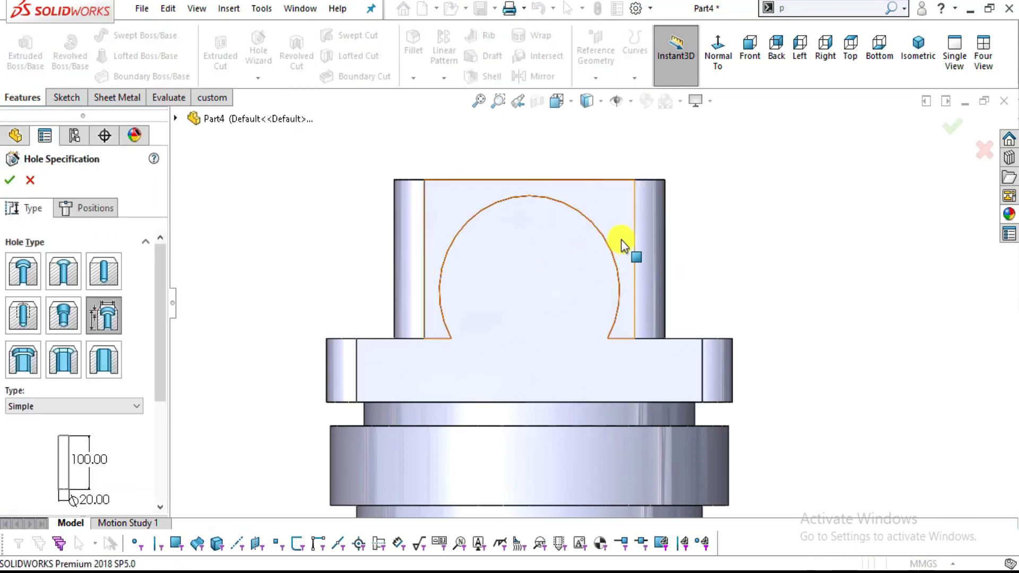
key("alt+Tab")
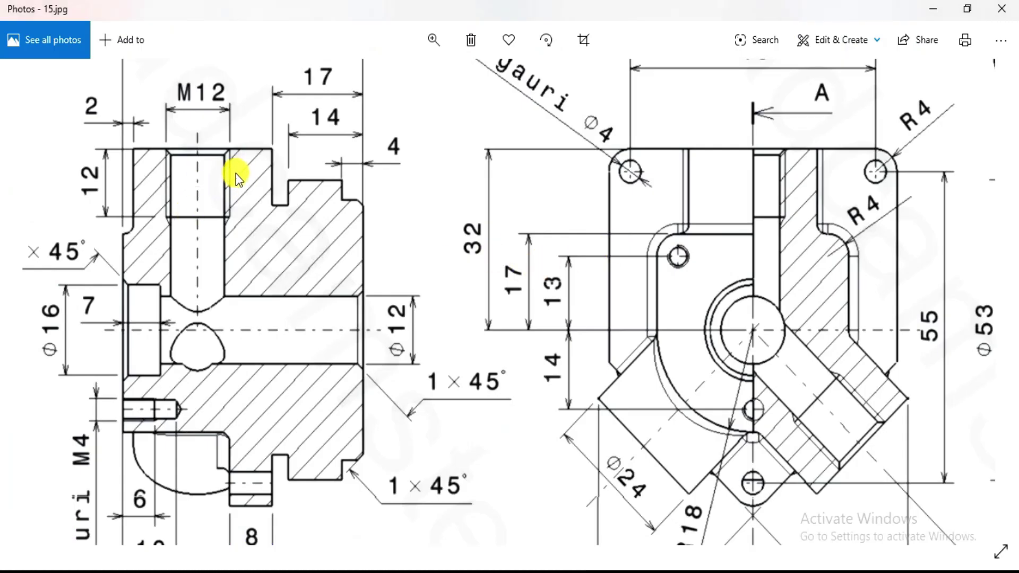
left_click_drag(257, 135, 293, 199)
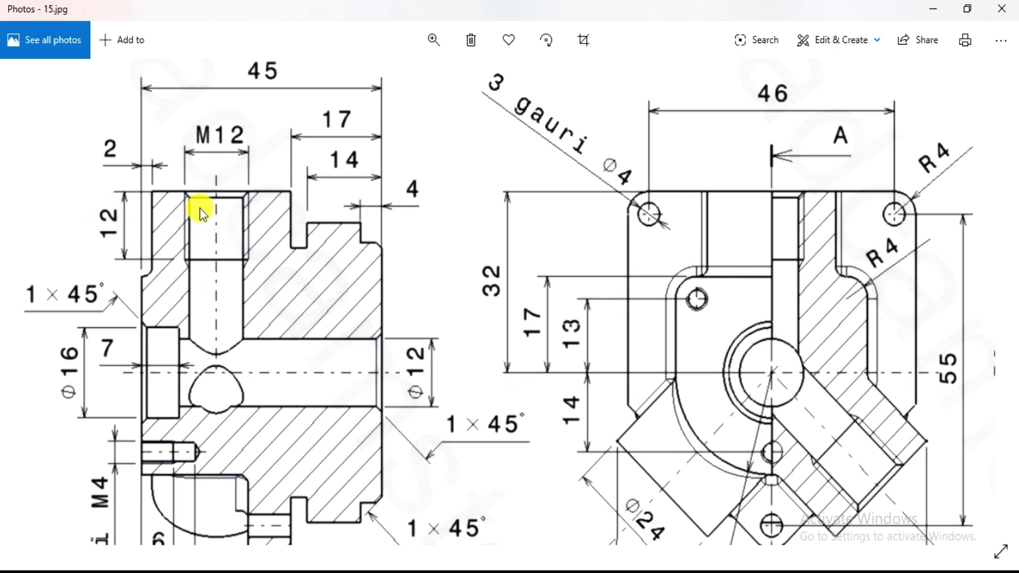
key("alt+Tab")
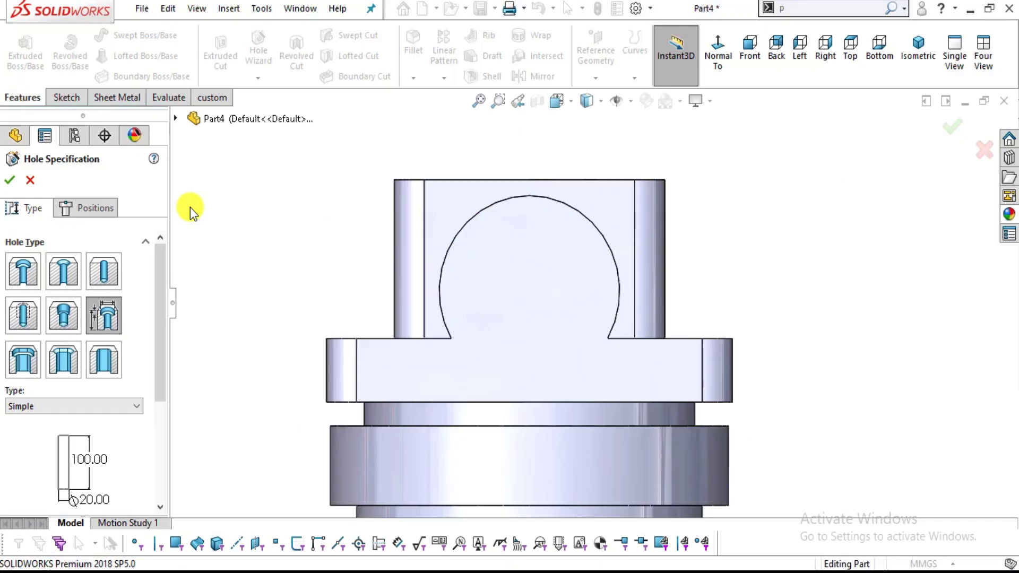
left_click(29, 313)
left_click_drag(157, 313, 159, 382)
left_click(49, 296)
left_click(50, 309)
left_click(50, 332)
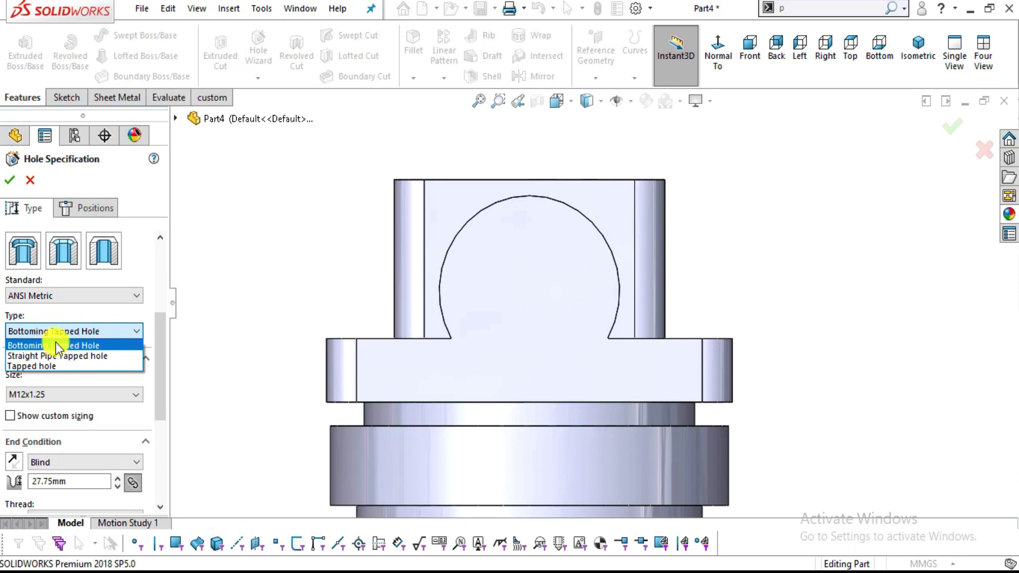
left_click(63, 365)
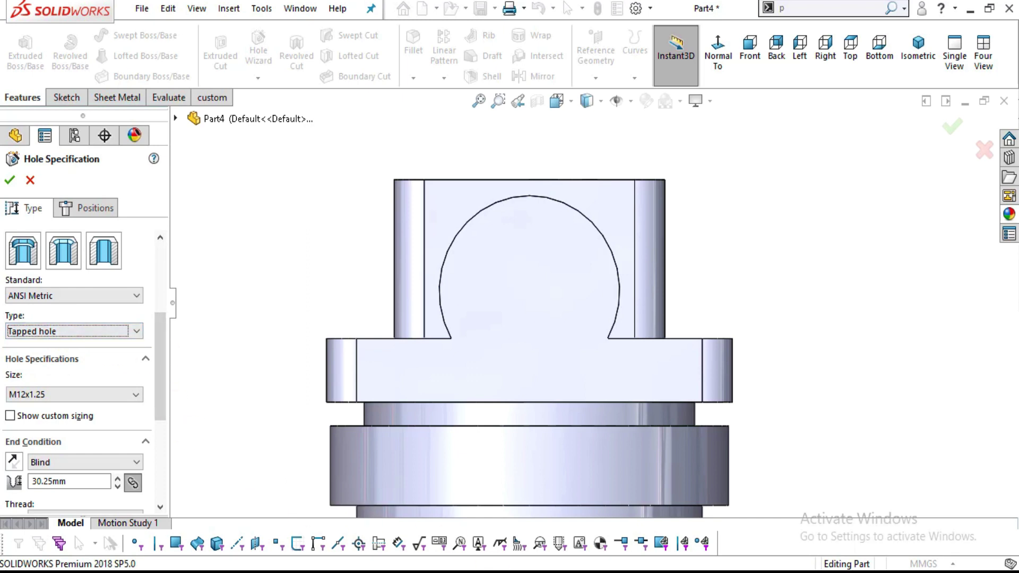
Check the thread callout in the reference drawing and use size M12x1.25 for the tapped hole.
left_click(494, 509)
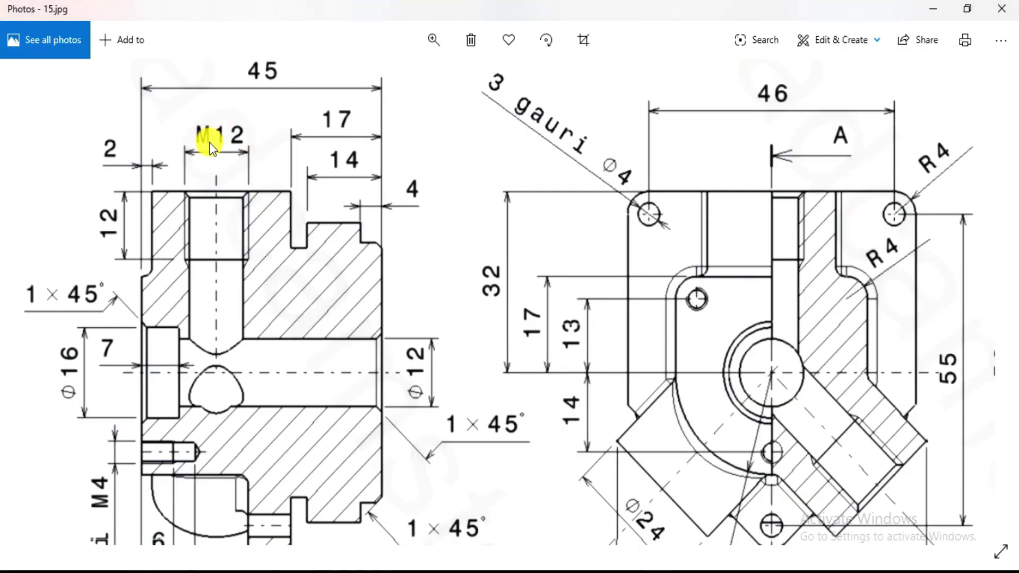
key("alt+Tab")
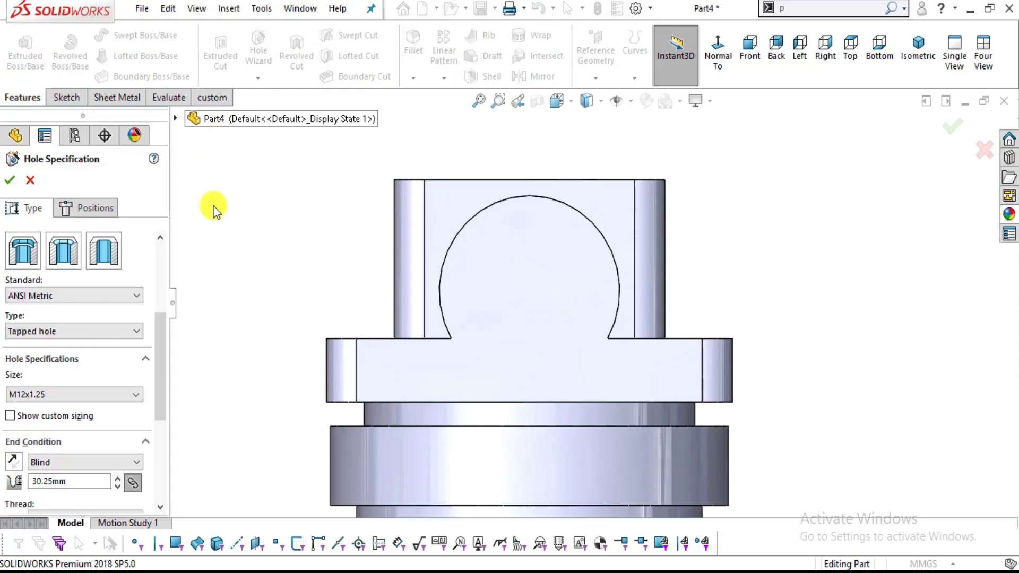
left_click(30, 398)
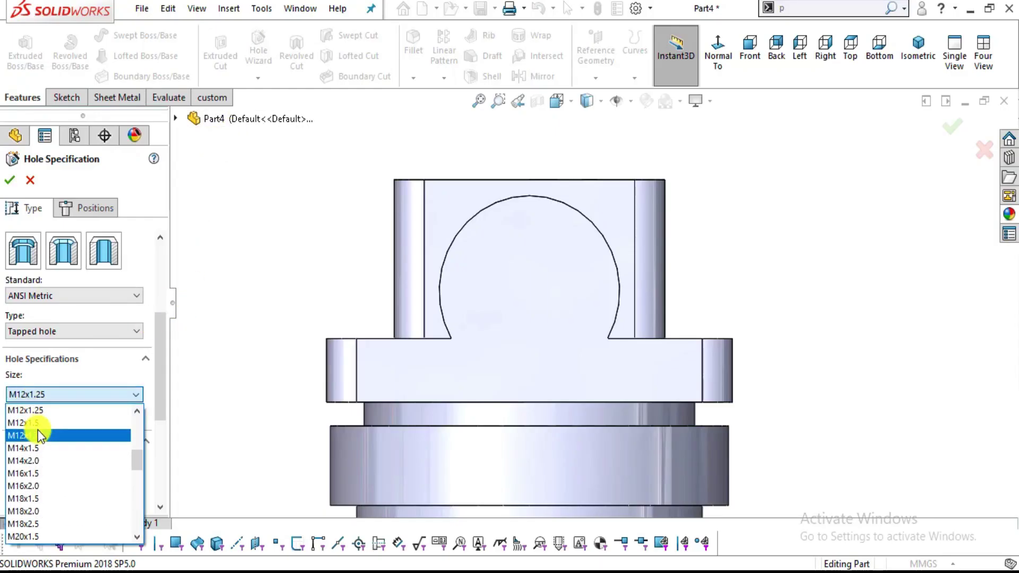
left_click(41, 453)
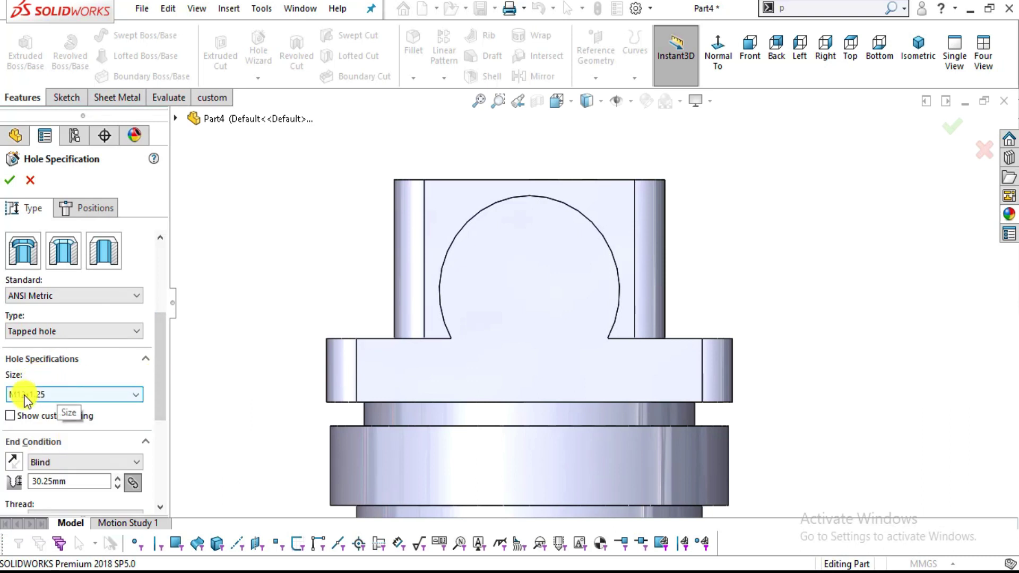
Compare the hole depths with the reference drawing and set the tapped hole's blind depth to 32 mm.
scroll(153, 347, "down", 3)
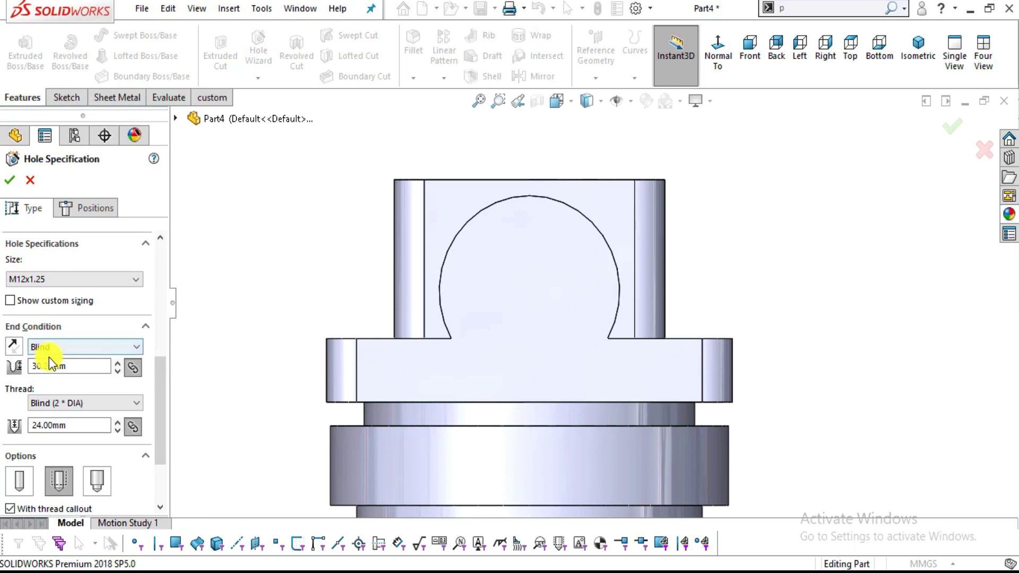
key("alt+Tab")
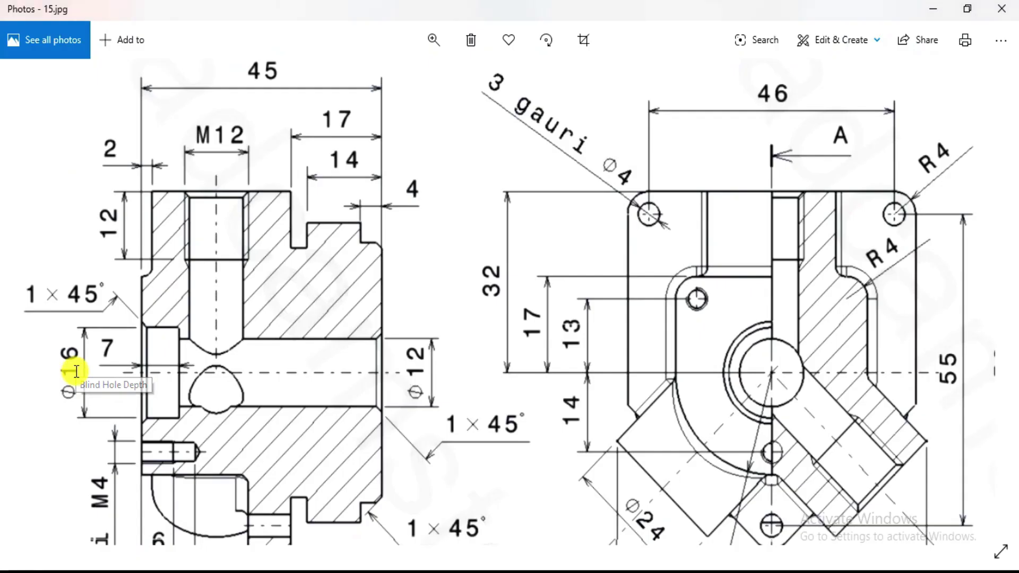
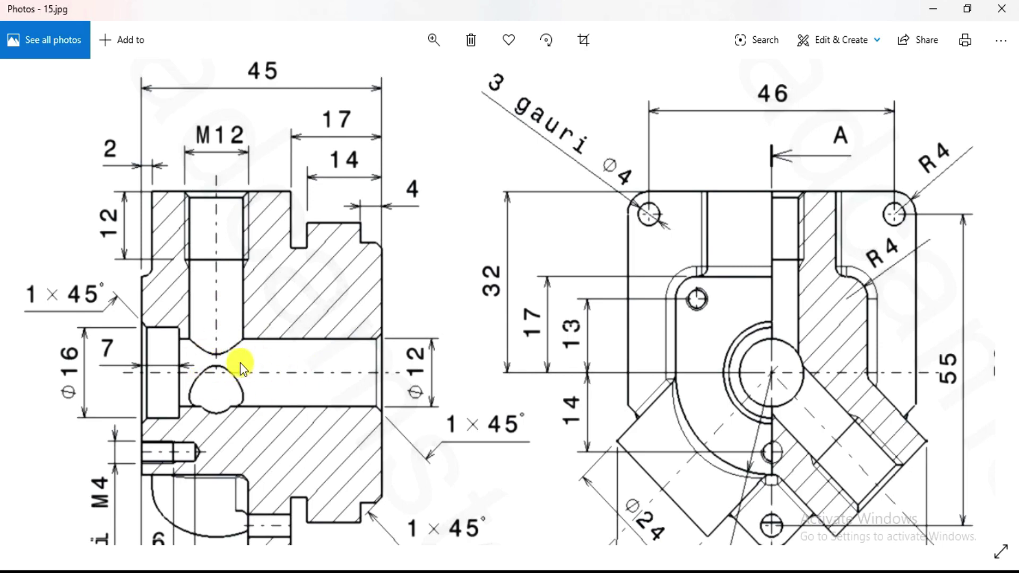
key("alt+Tab")
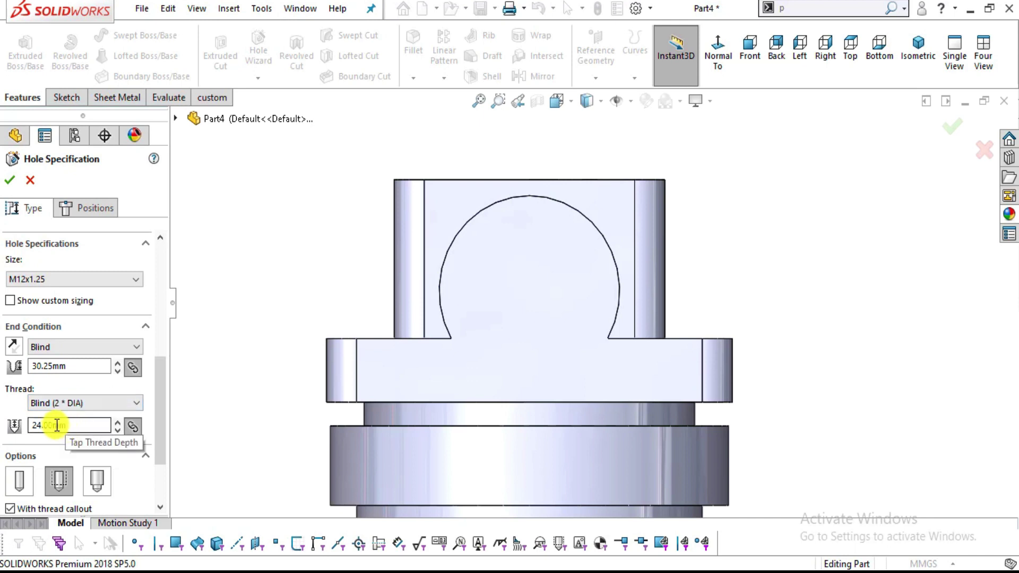
left_click(90, 403)
left_click(82, 413)
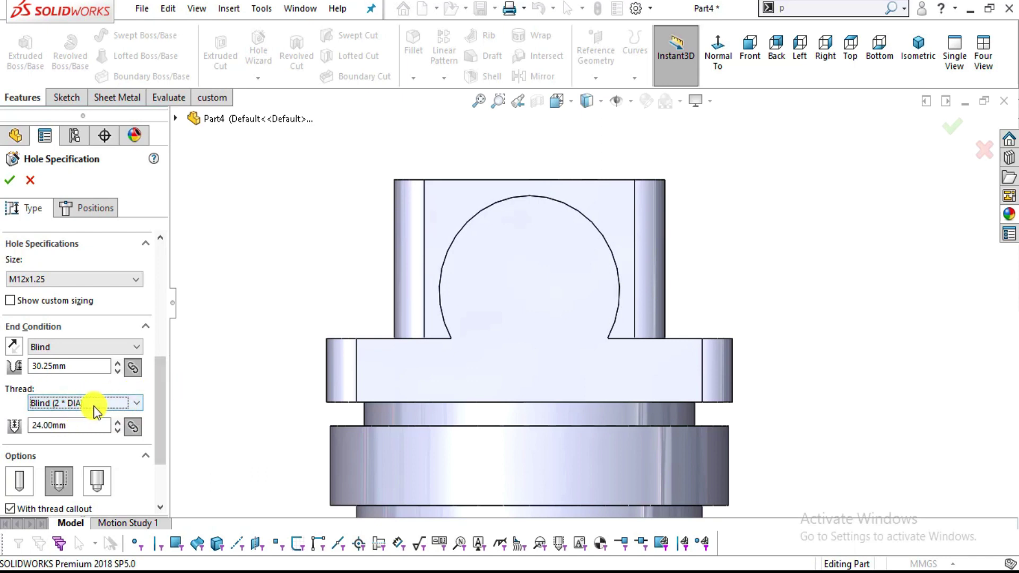
left_click(68, 365)
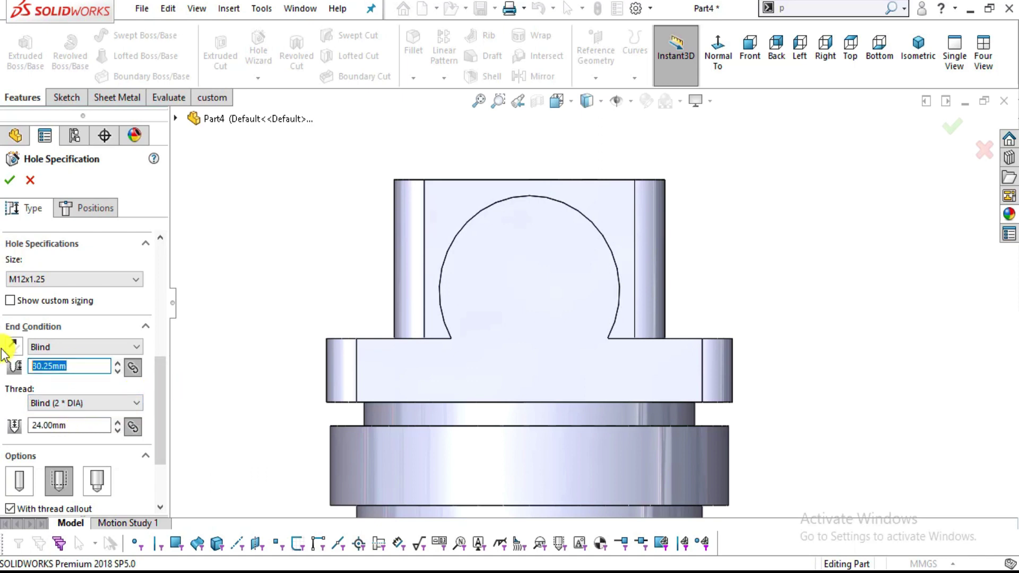
key("alt+Tab")
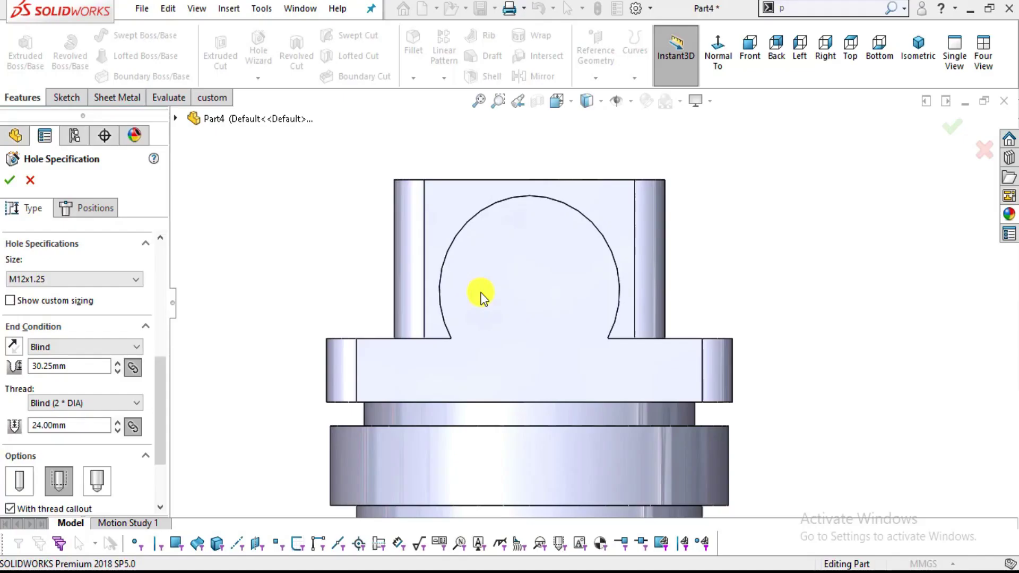
key("alt+Tab")
double_click(68, 366)
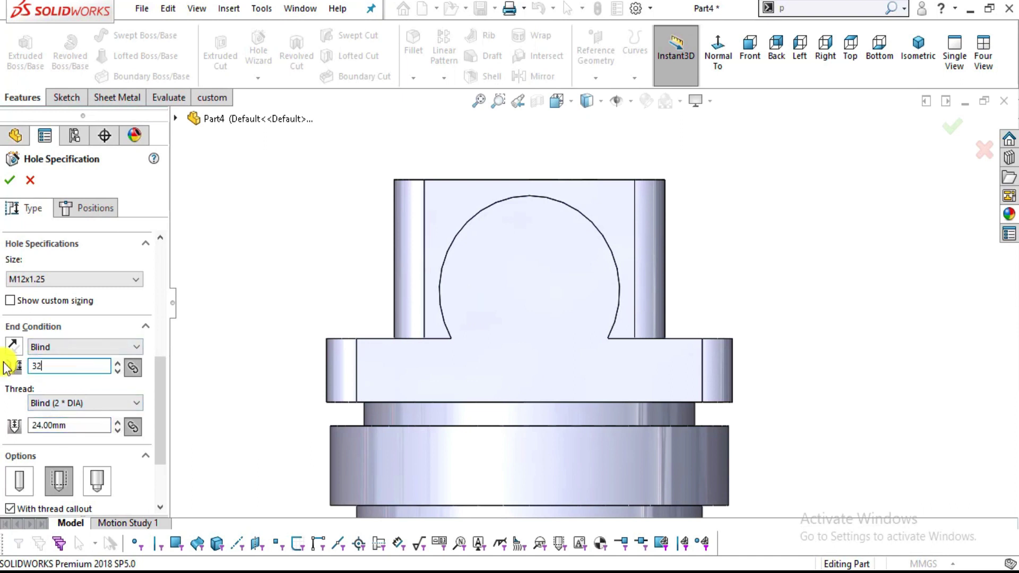
key("Return")
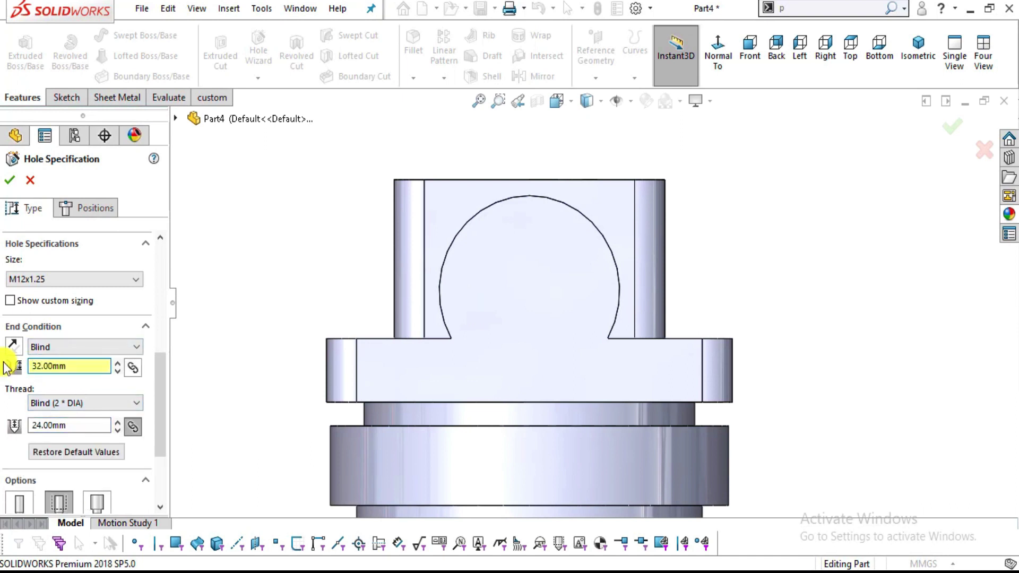
Place the tapped hole with a 3D sketch at the centre of the cylindrical boss's round end face and create it.
left_click(85, 210)
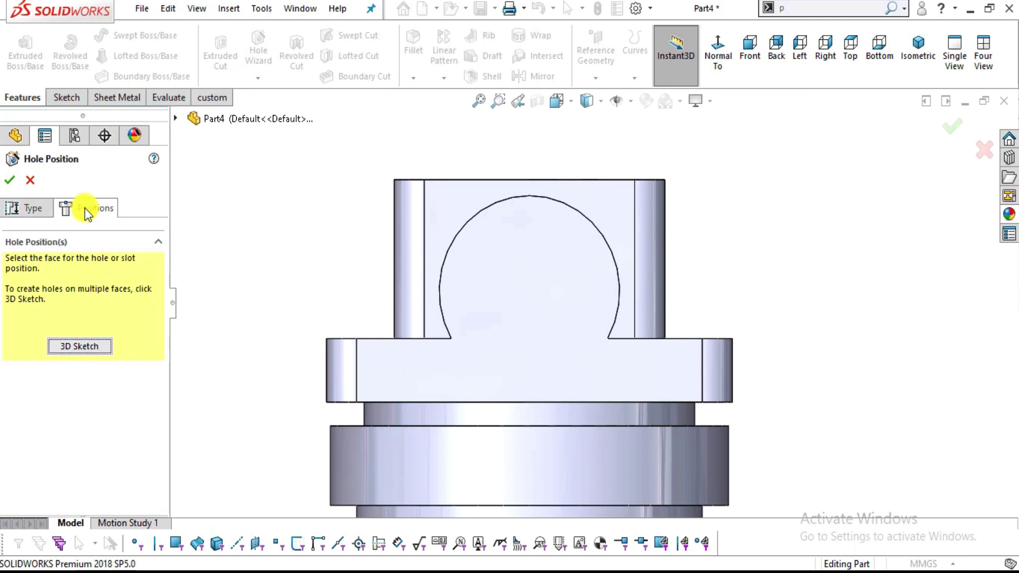
left_click(93, 347)
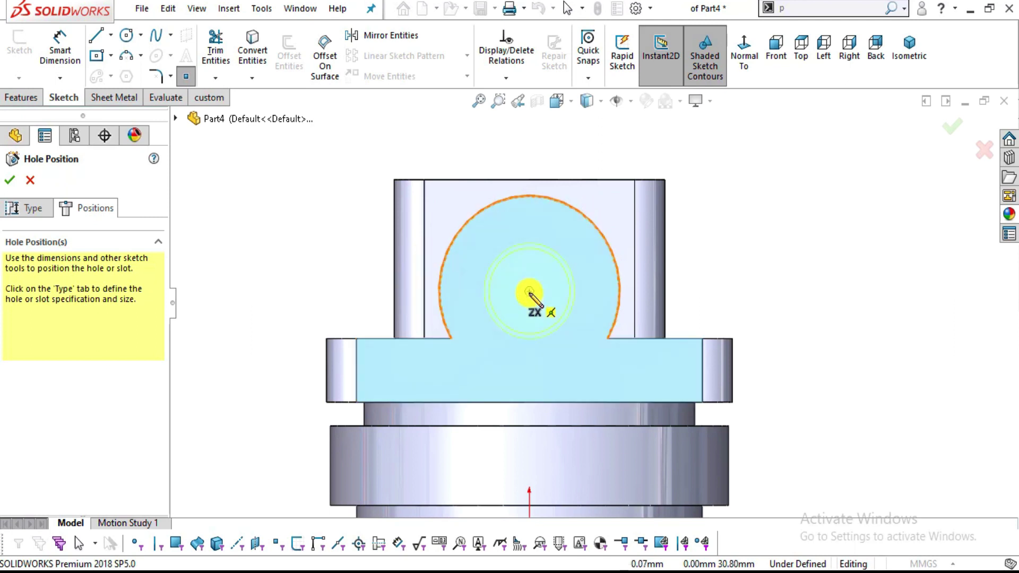
left_click(529, 293)
mouse_move(677, 289)
middle_mouse_down()
mouse_move(687, 289)
mouse_move(690, 510)
mouse_move(701, 377)
middle_mouse_up()
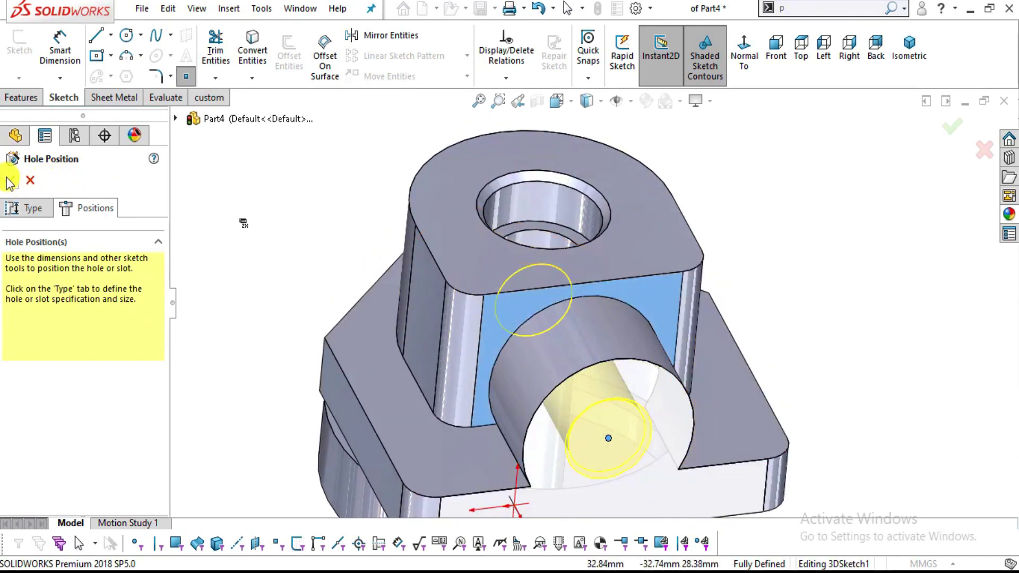
left_click(10, 182)
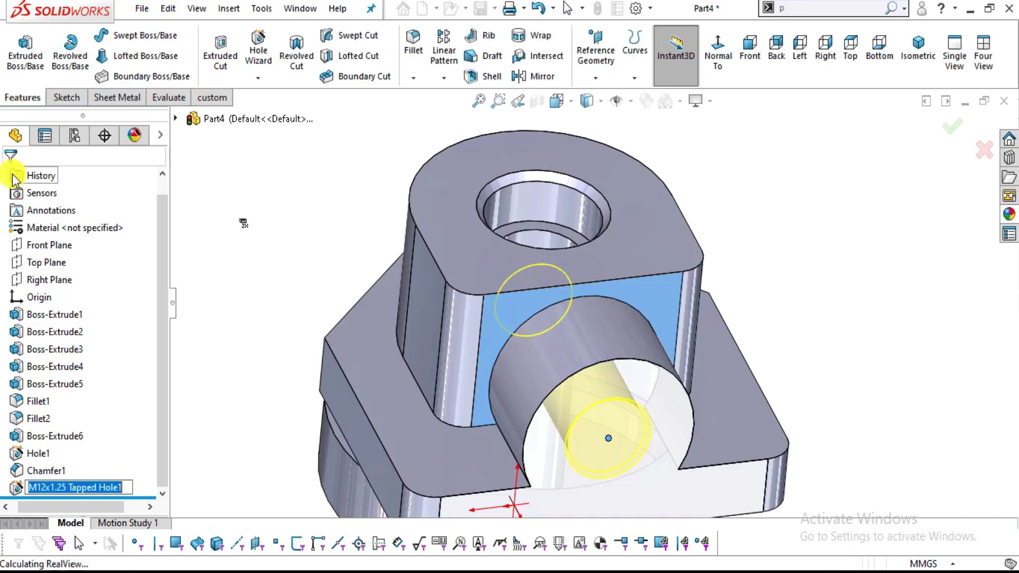
left_click(780, 304)
Enable shaded cosmetic threads in the document's detailing properties.
middle_click_drag(753, 387, 718, 164)
scroll(631, 285, "down", 5)
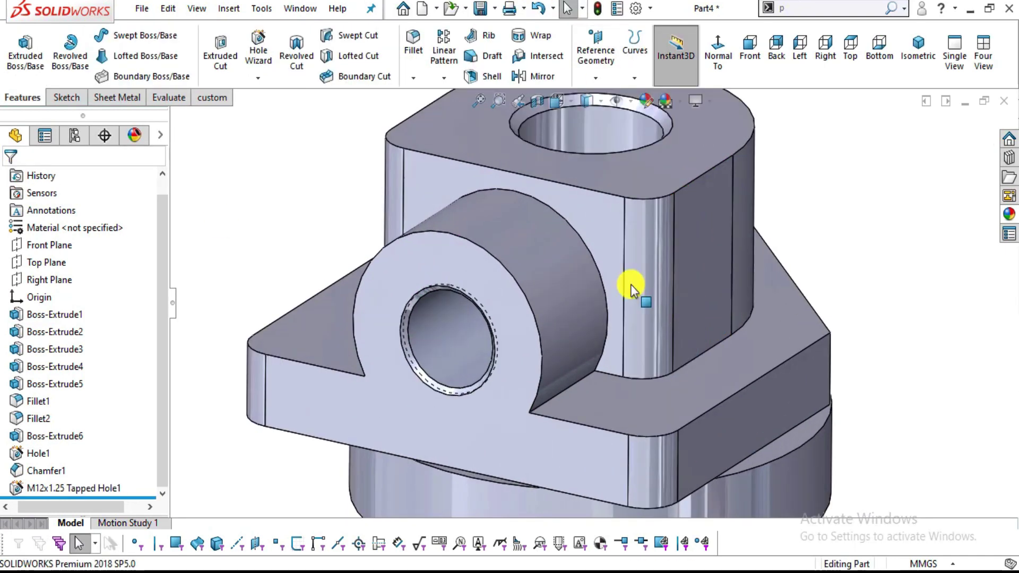
scroll(551, 213, "up", 3)
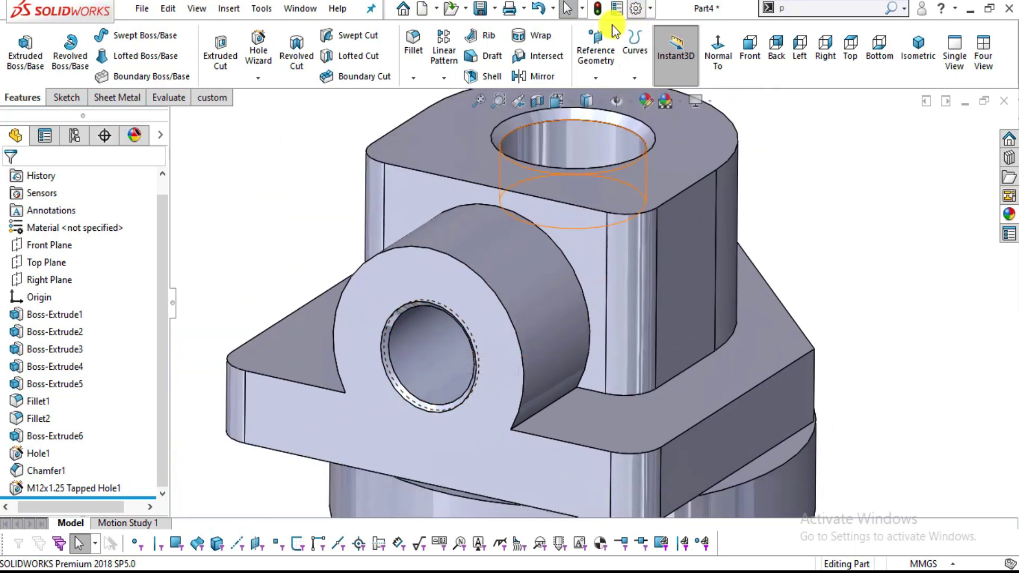
left_click(636, 8)
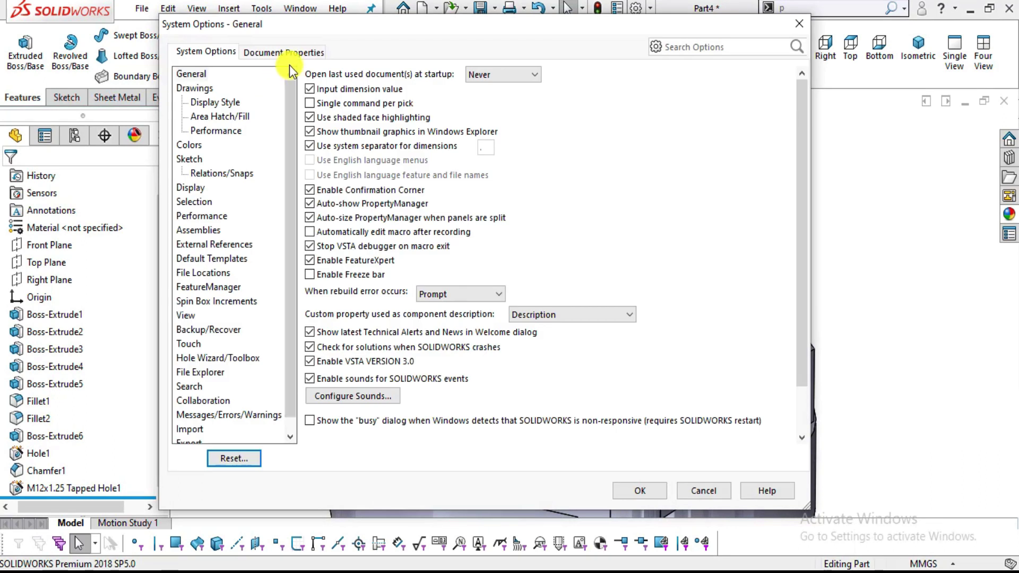
left_click(289, 58)
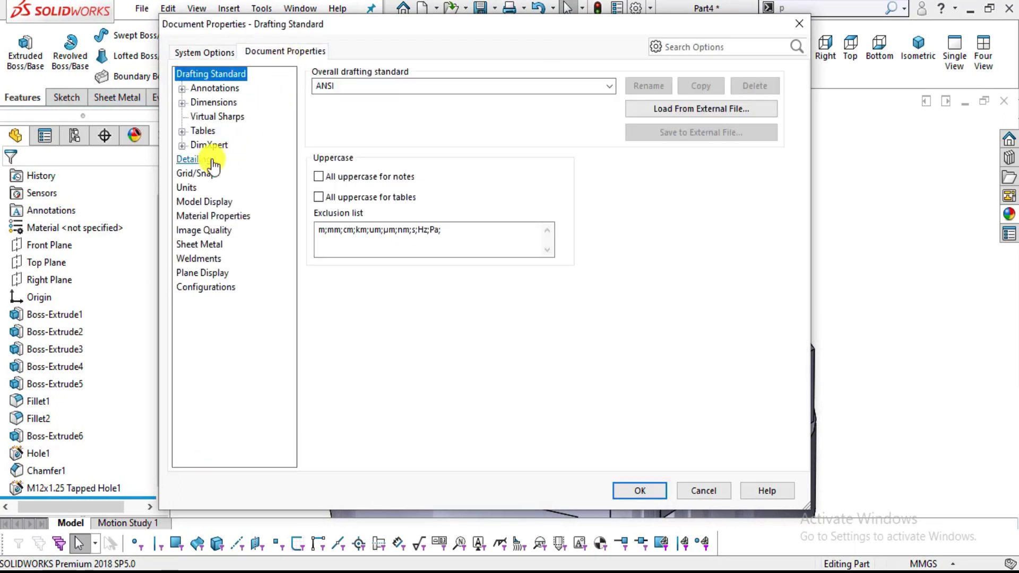
left_click(191, 160)
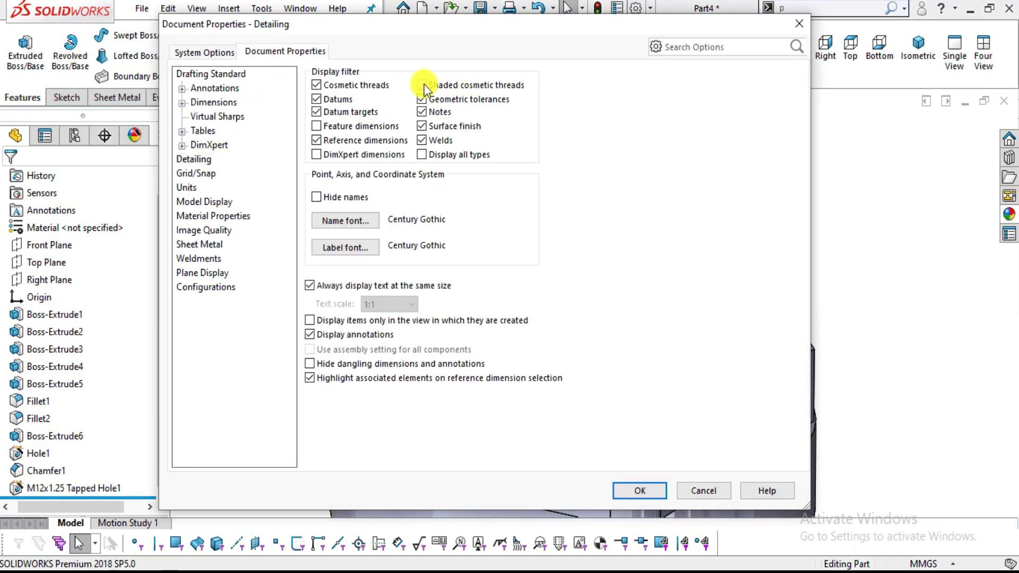
left_click(651, 491)
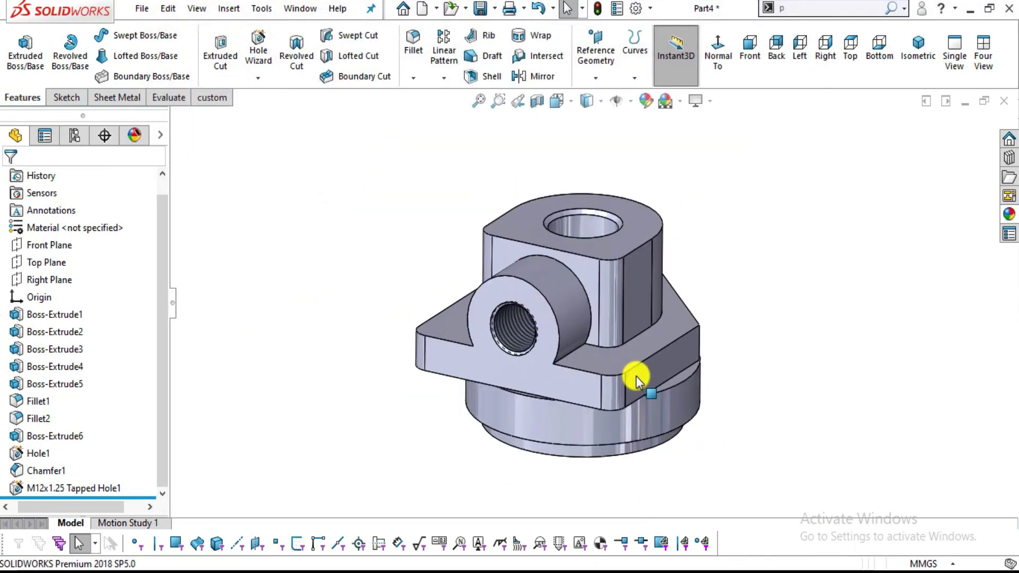
Examine the shaded threads in the boss's tapped hole and view the part from other sides.
middle_click_drag(596, 342, 689, 320)
scroll(682, 280, "down", 5)
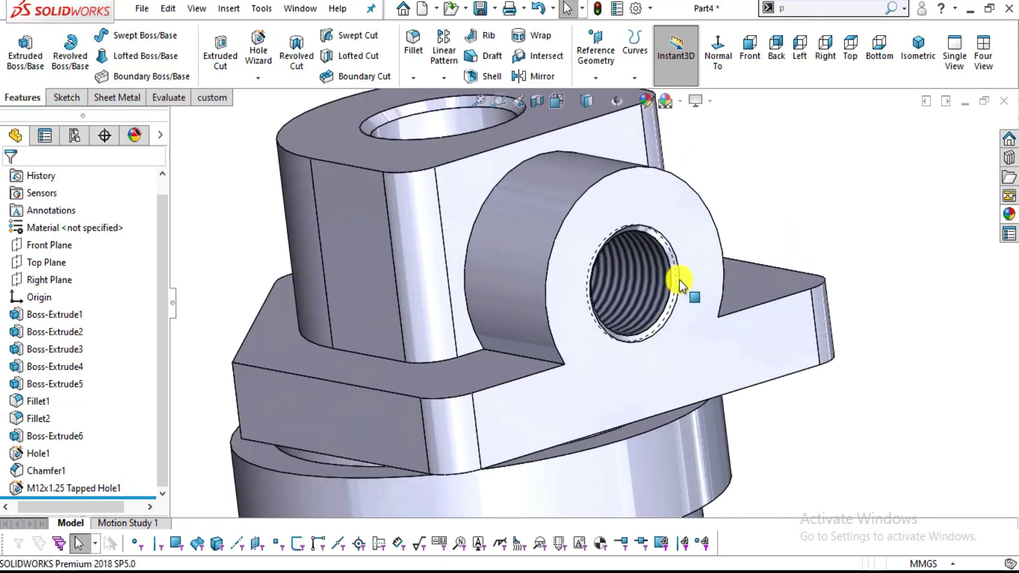
scroll(654, 307, "down", 2)
scroll(654, 307, "up", 3)
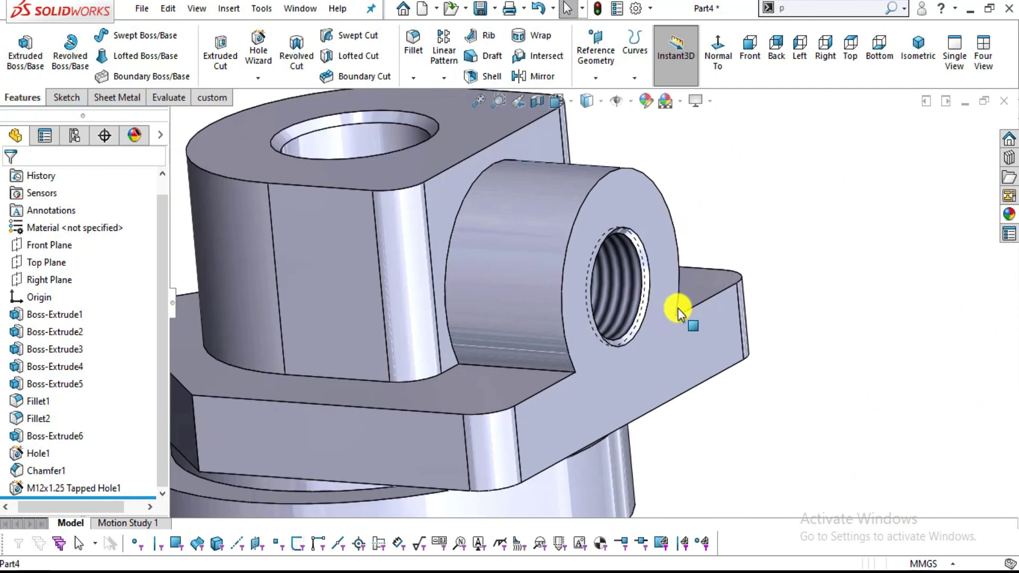
scroll(678, 308, "up", 5)
middle_click_drag(596, 280, 542, 266)
scroll(543, 267, "down", 2)
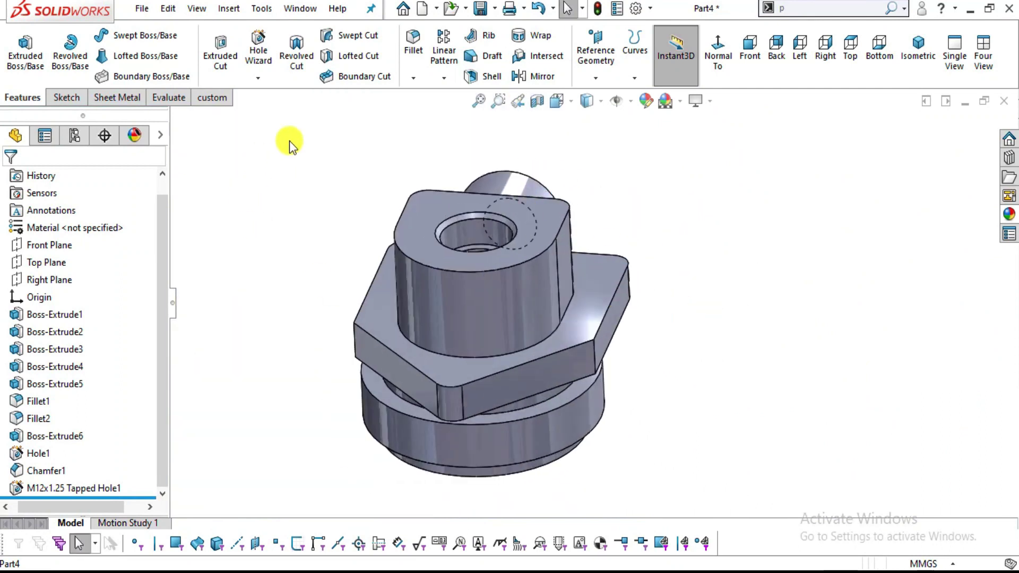
scroll(542, 238, "down", 2)
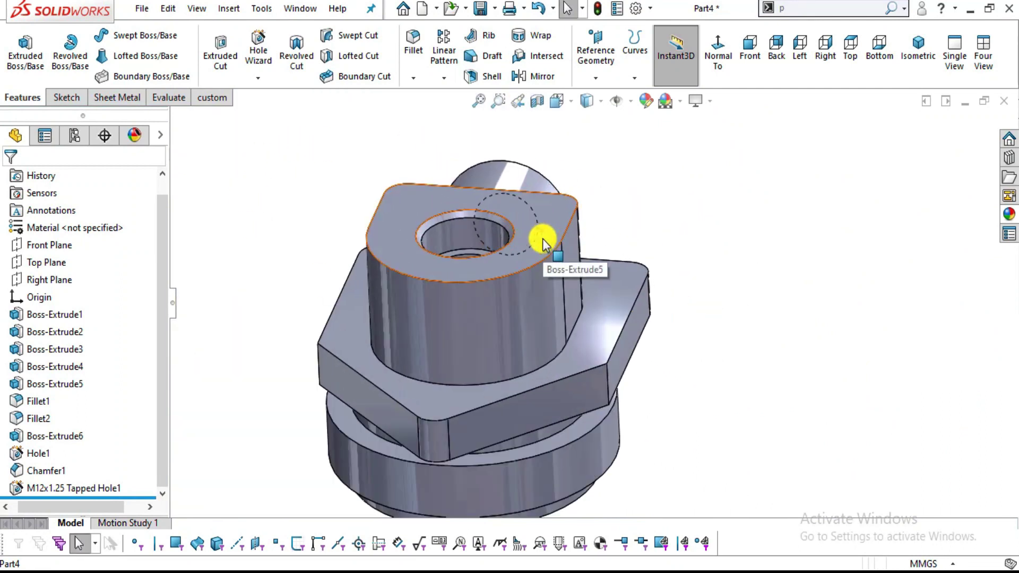
Start a circular pattern of 2 equally spaced instances over 135° around the cylindrical face of the round base flange.
left_click(443, 79)
left_click(454, 113)
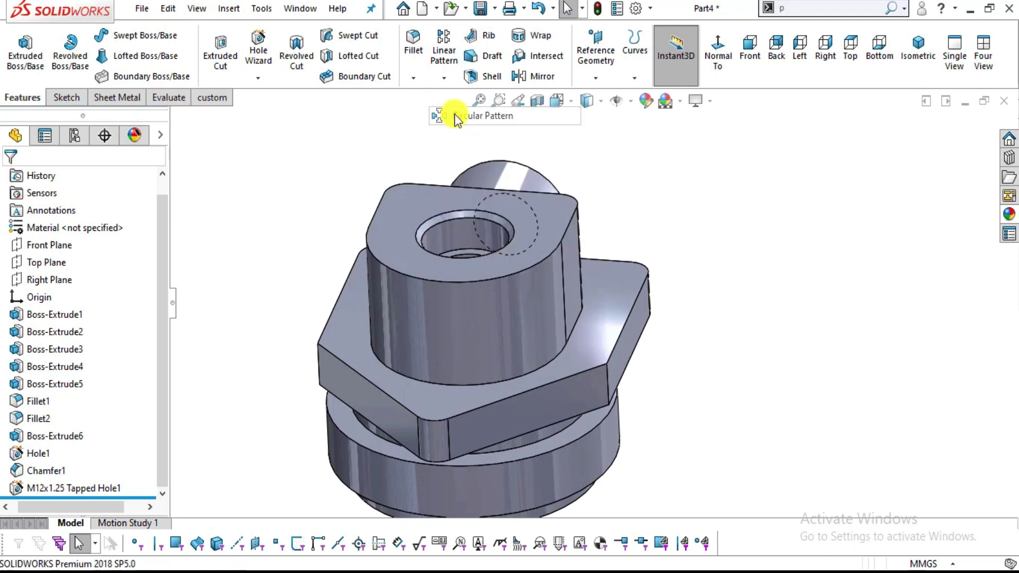
middle_click_drag(632, 312, 604, 313)
left_click(49, 294)
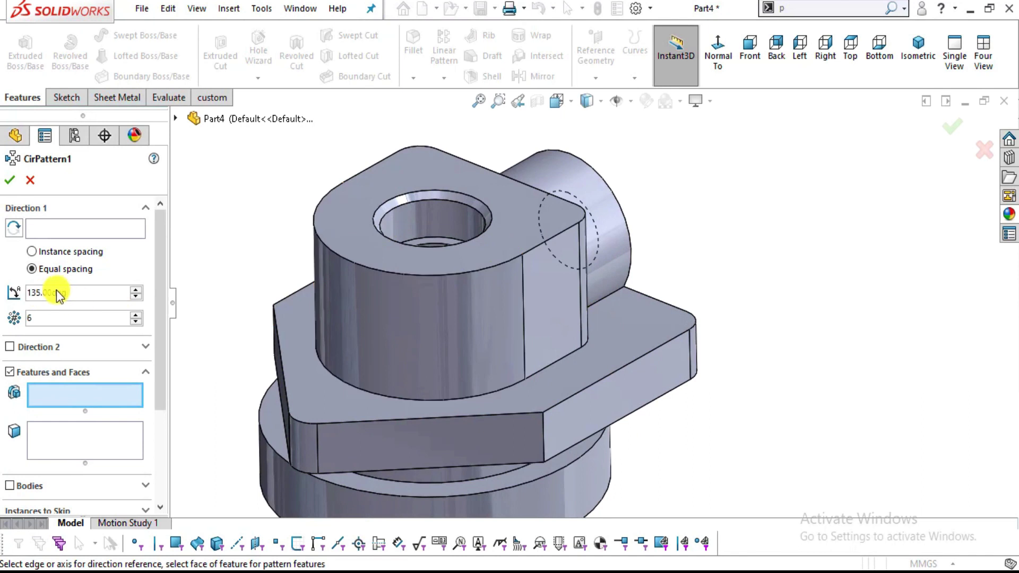
double_click(37, 317)
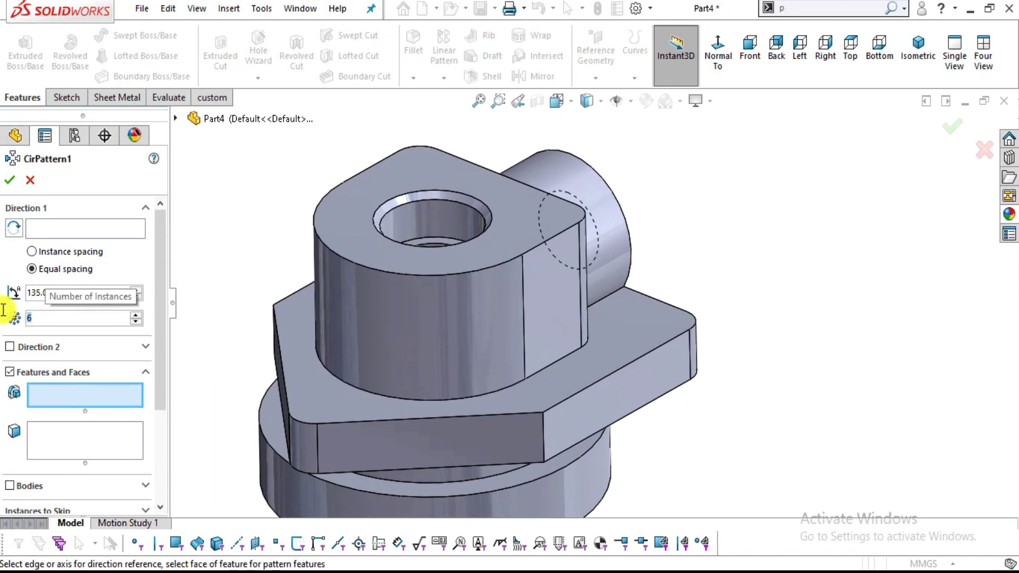
type("2")
key("Return")
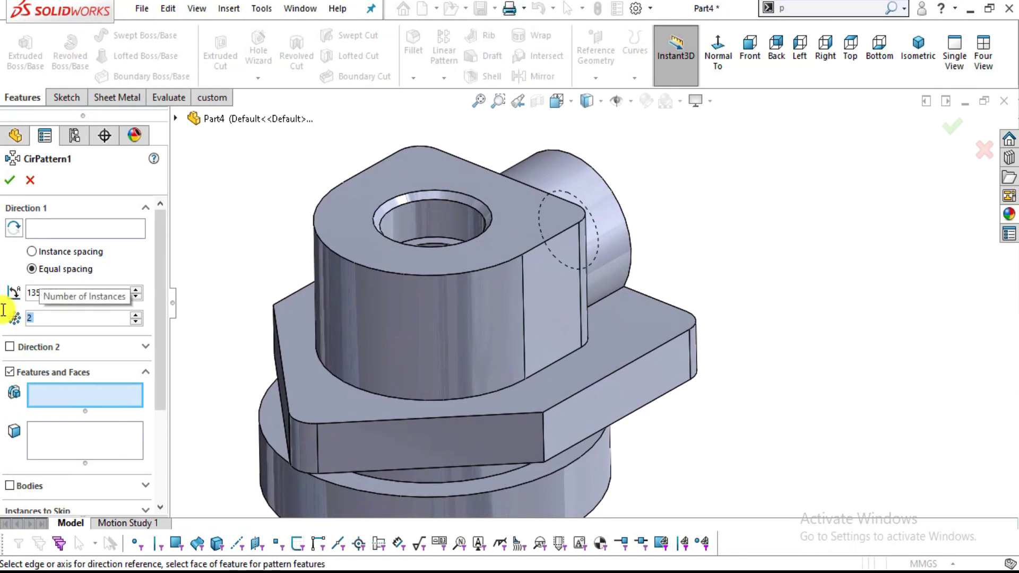
left_click(57, 228)
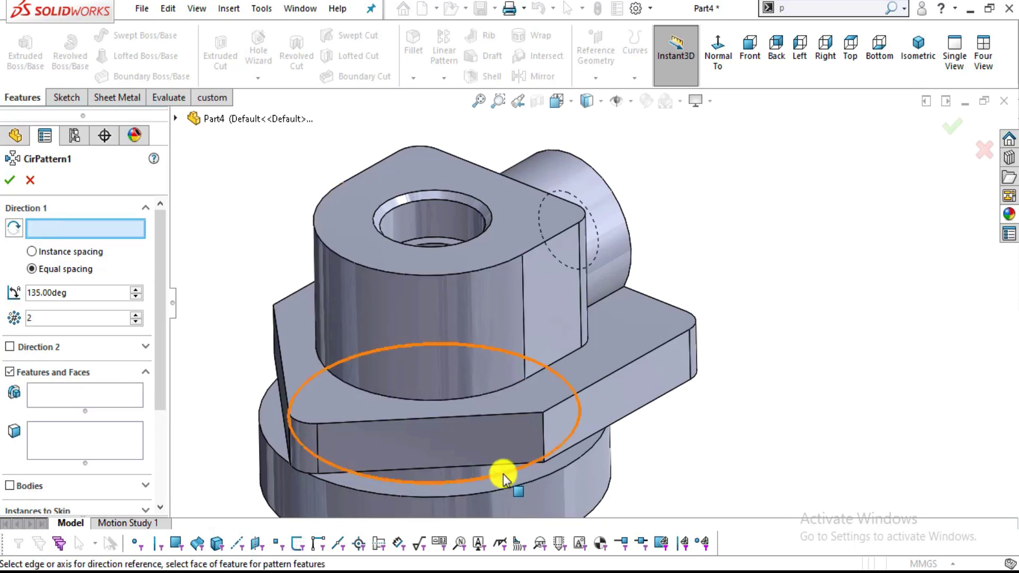
middle_click_drag(460, 451, 492, 512)
left_click(511, 505)
middle_click_drag(547, 363, 552, 411)
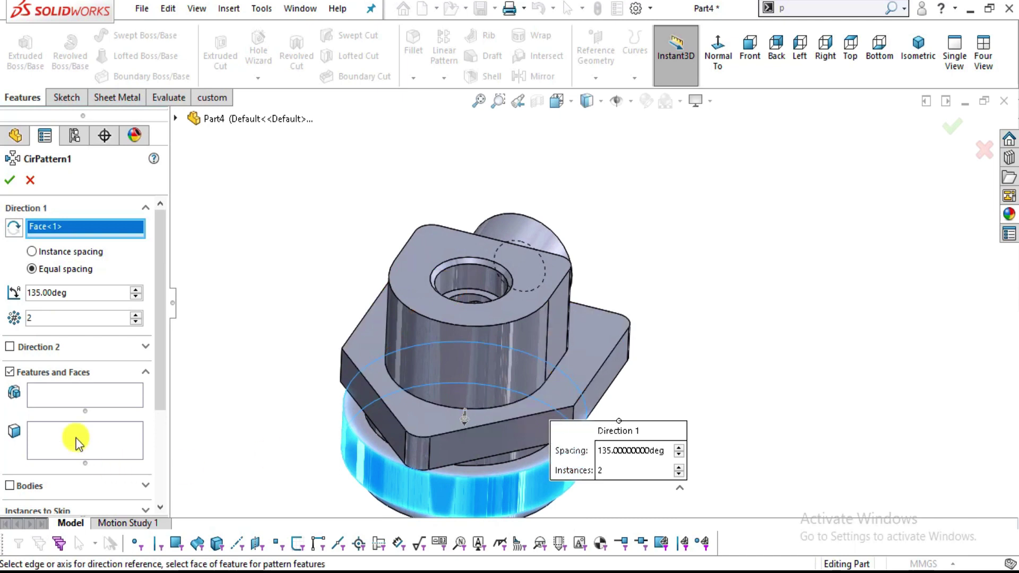
Choose the cylindrical side boss and its M12x1.25 tapped hole as the features to pattern, and create the circular pattern.
left_click(56, 394)
middle_click_drag(655, 302, 500, 273)
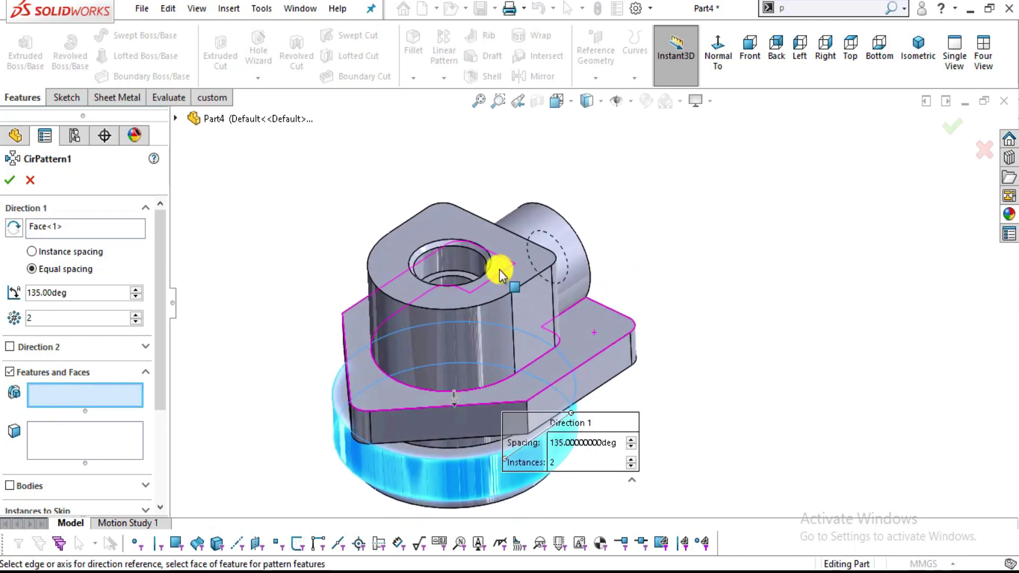
left_click(571, 246)
middle_click_drag(655, 301, 632, 298)
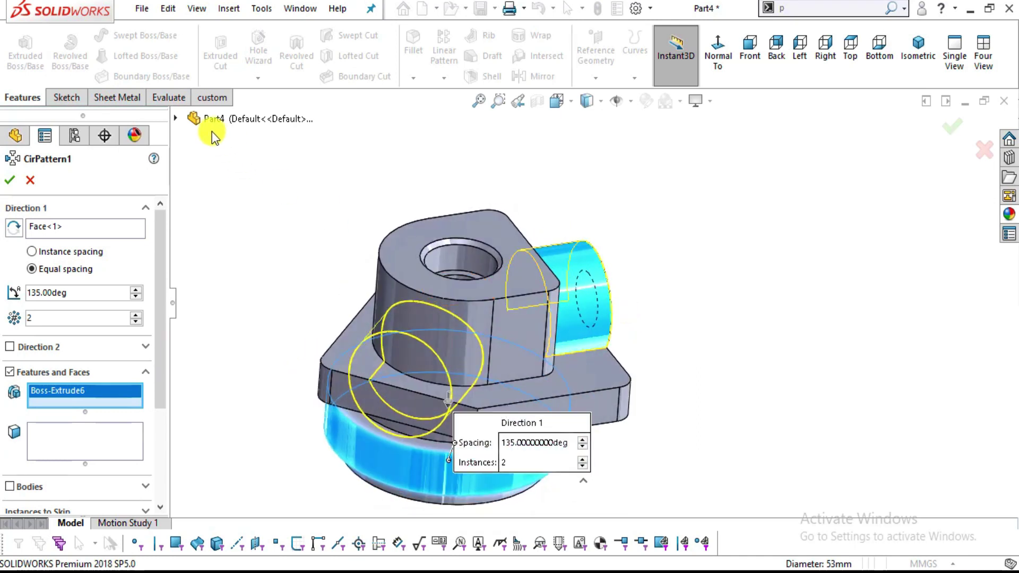
left_click(176, 119)
left_click(279, 450)
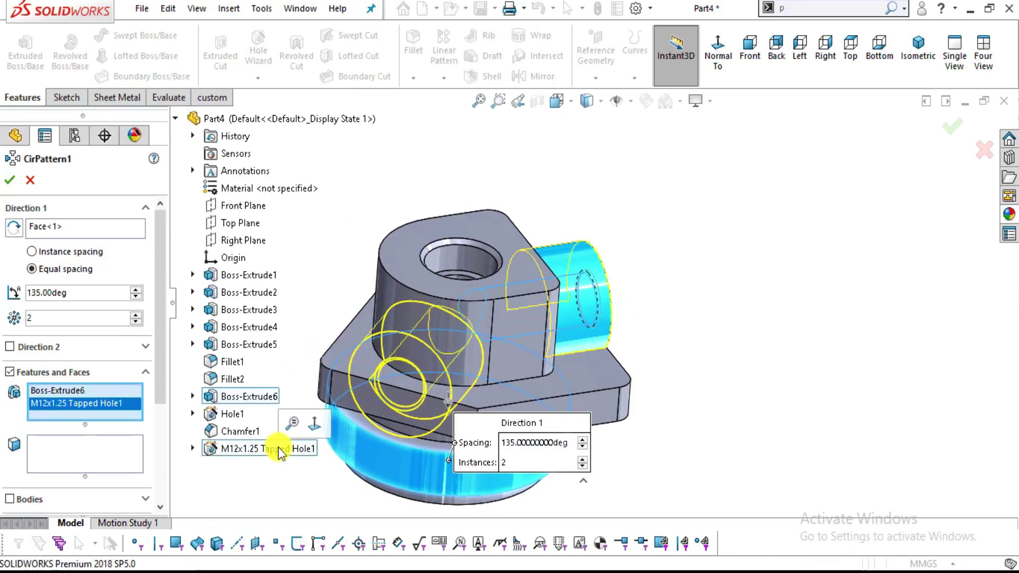
middle_click_drag(796, 337, 827, 345)
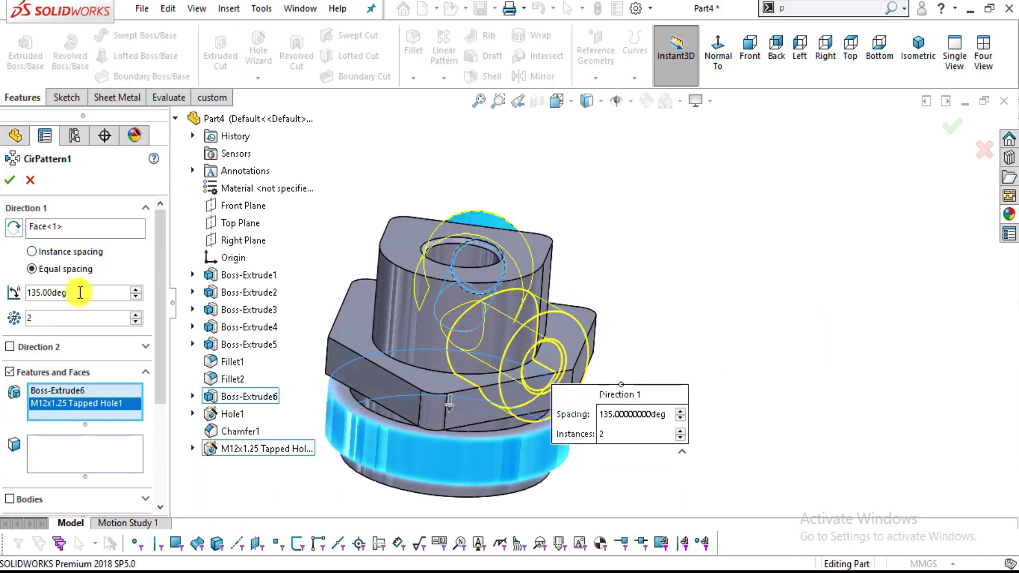
left_click(11, 181)
middle_click_drag(711, 302, 520, 380)
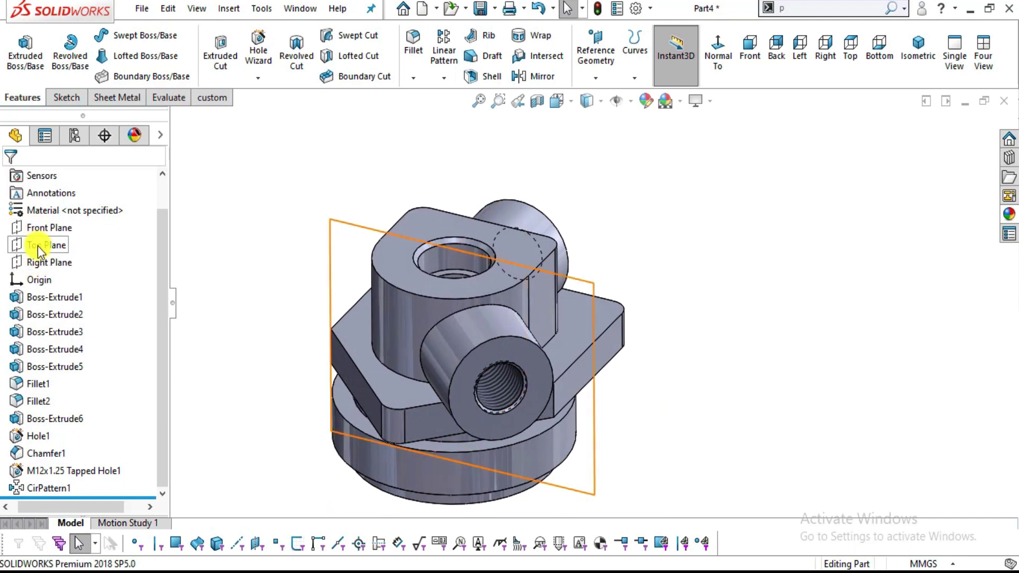
Mirror the circular pattern of the tapped side boss about the Right Plane.
left_click(39, 261)
middle_click_drag(575, 266, 593, 247)
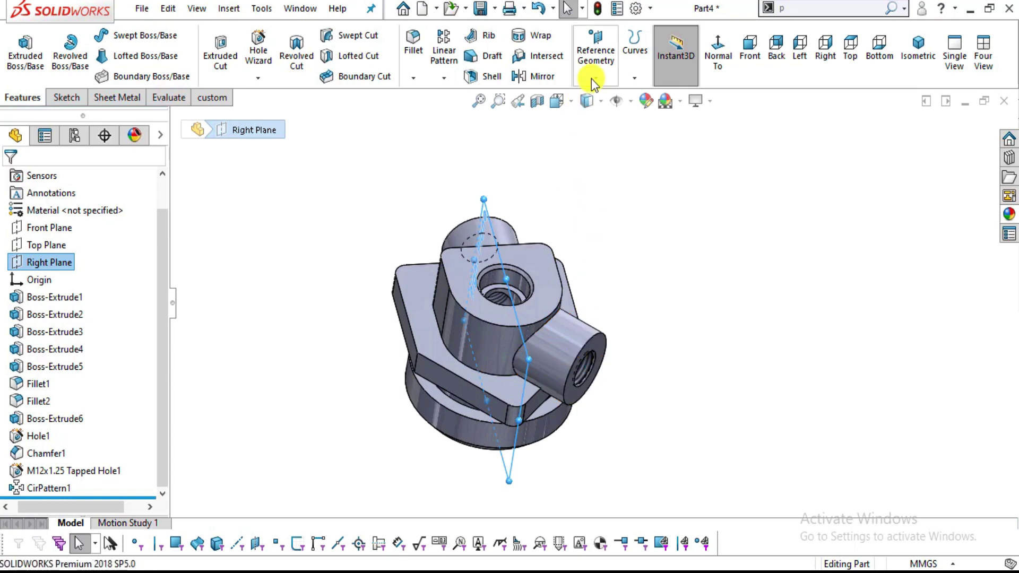
scroll(594, 340, "down", 3)
left_click(669, 67)
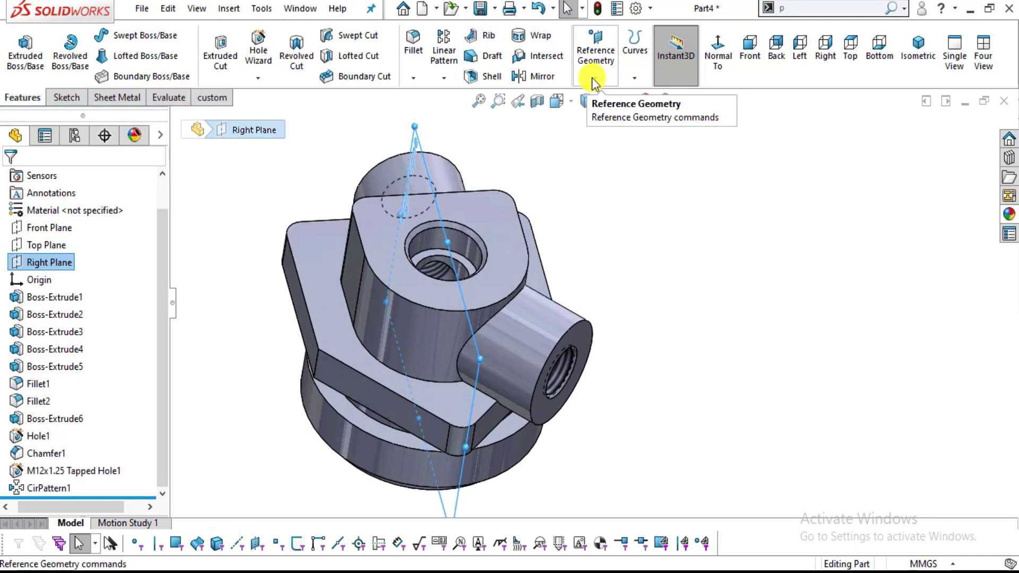
left_click(446, 79)
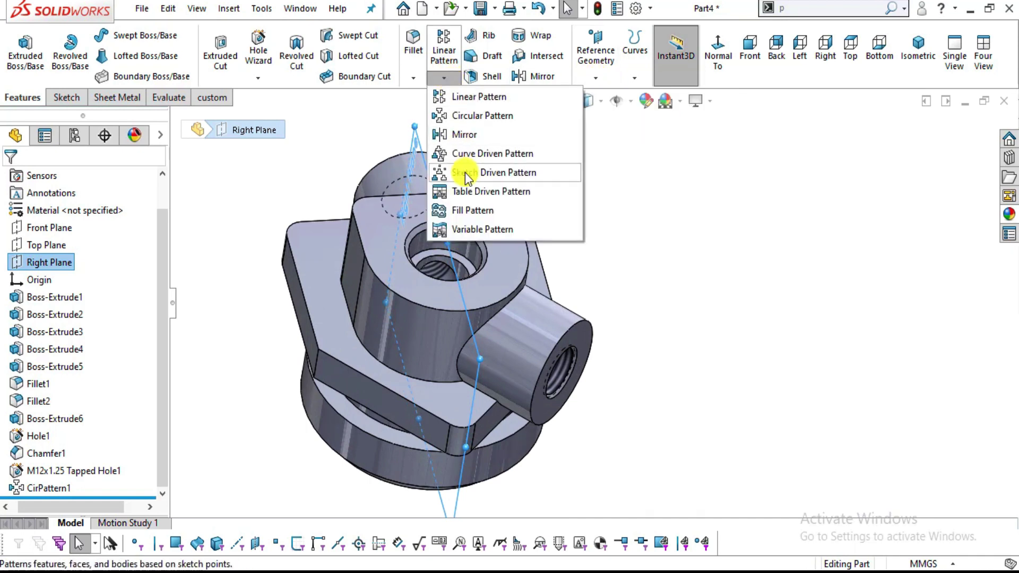
left_click(467, 133)
scroll(673, 373, "up", 2)
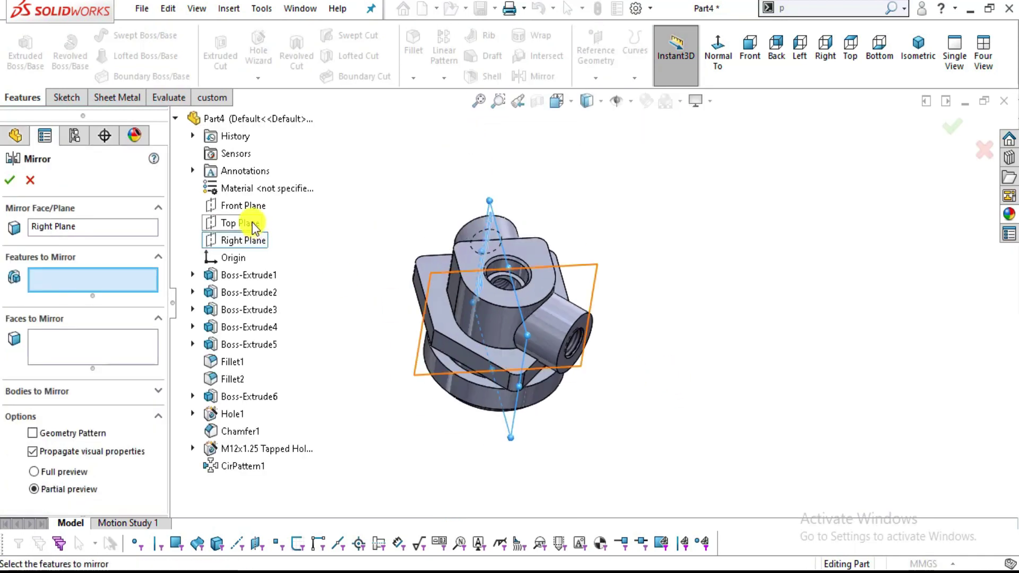
scroll(557, 319, "down", 3)
left_click(558, 313)
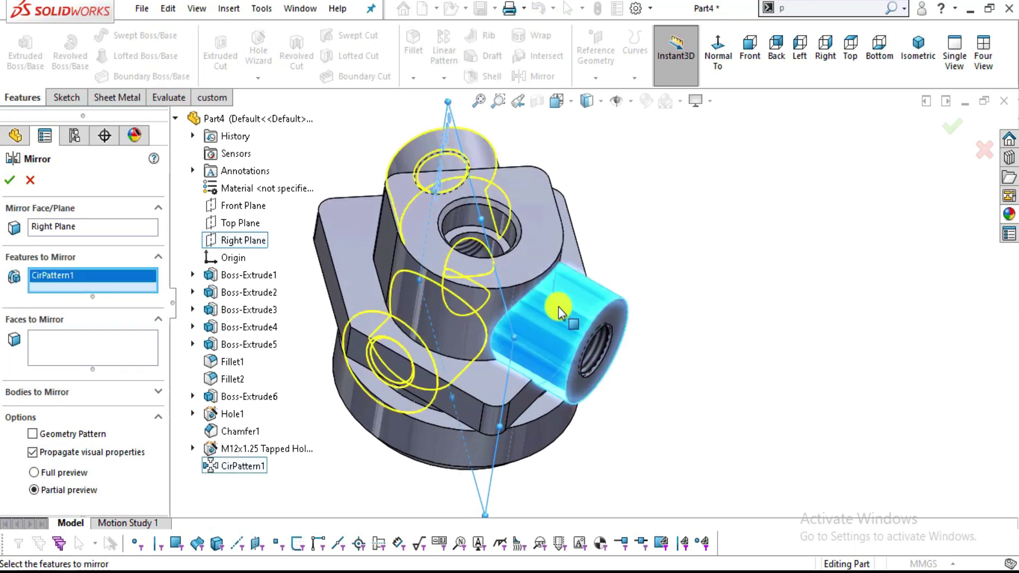
middle_click_drag(648, 364, 588, 328)
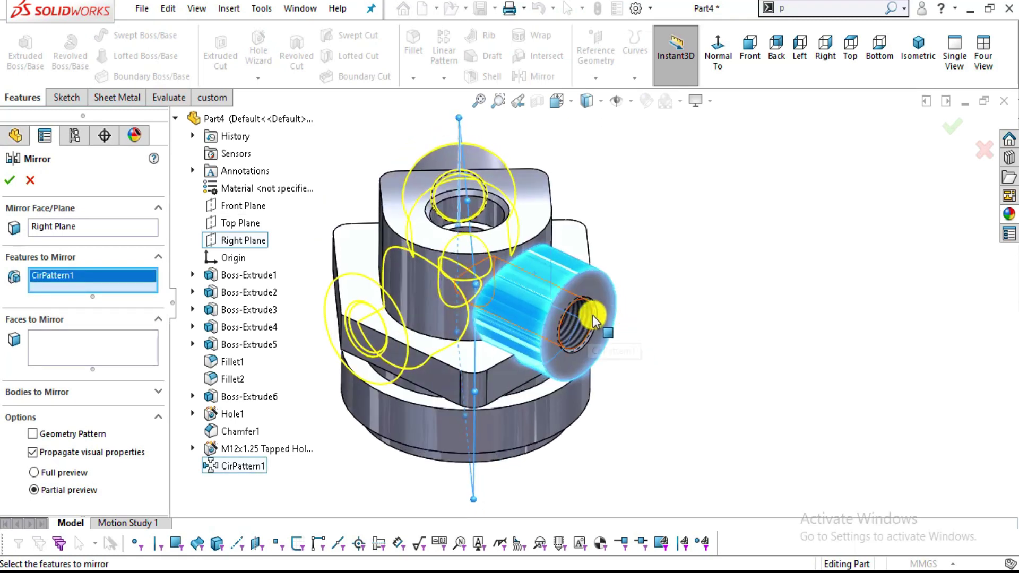
scroll(616, 321, "down", 4)
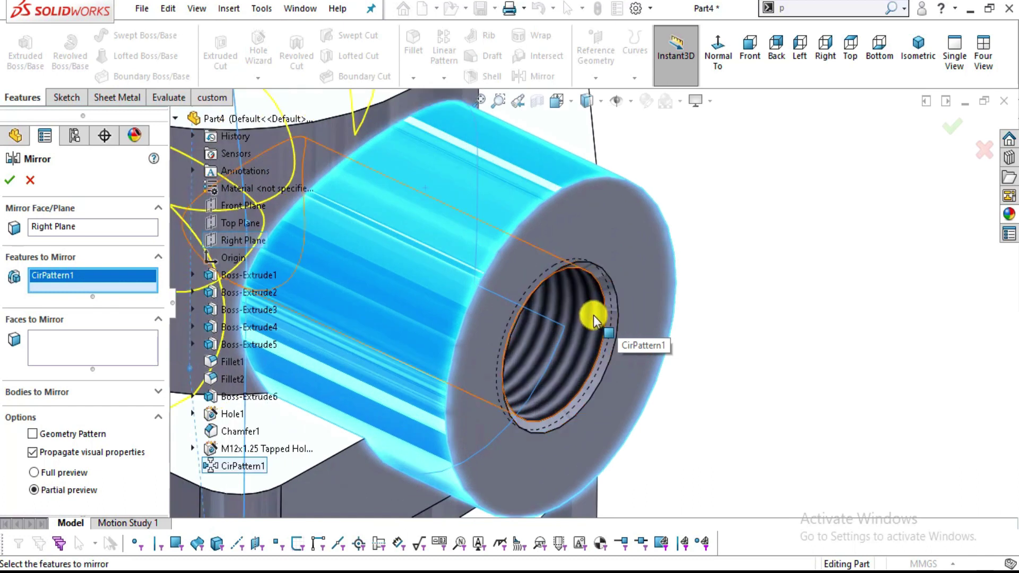
scroll(612, 314, "up", 2)
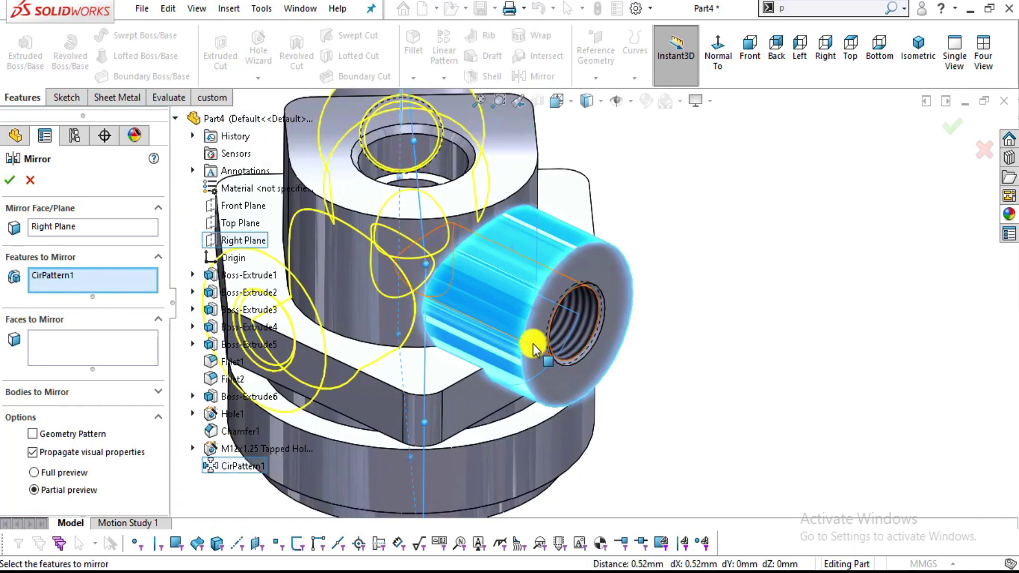
scroll(532, 344, "up", 2)
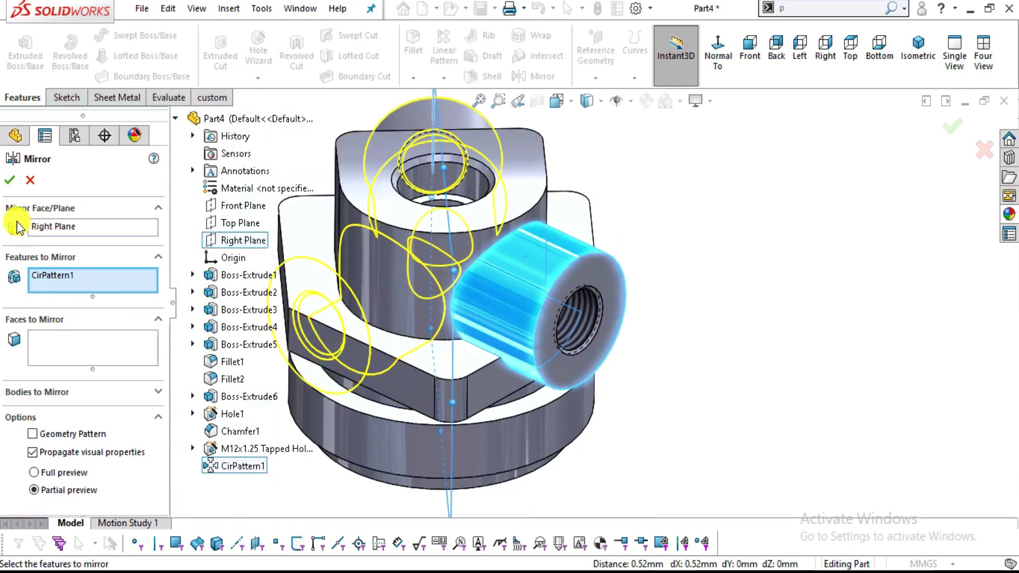
left_click(10, 180)
middle_click_drag(495, 333, 499, 282)
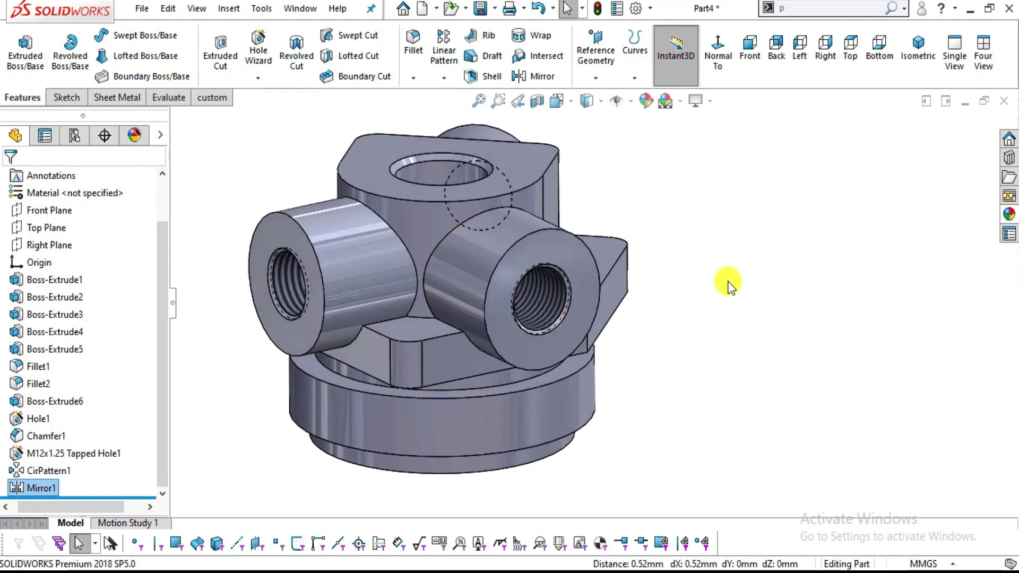
left_click(728, 284)
Inspect the threaded holes in the angled side bosses and compare them with the reference drawing 15.jpg.
scroll(602, 275, "down", 10)
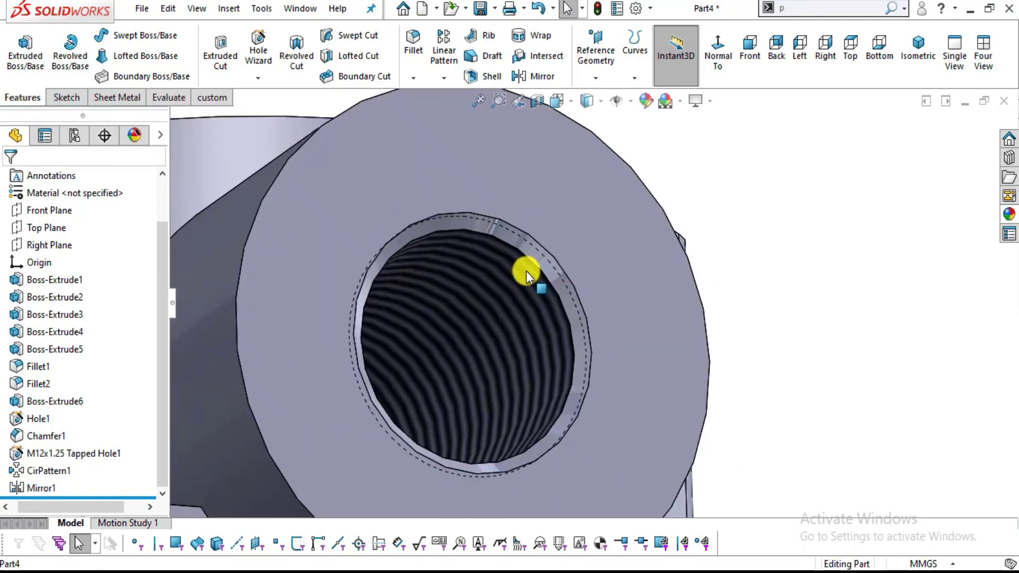
scroll(534, 264, "down", 3)
mouse_move(541, 257)
middle_mouse_down()
mouse_move(487, 118)
mouse_move(532, 160)
mouse_move(539, 246)
middle_mouse_up()
scroll(539, 246, "up", 5)
key("alt+Tab")
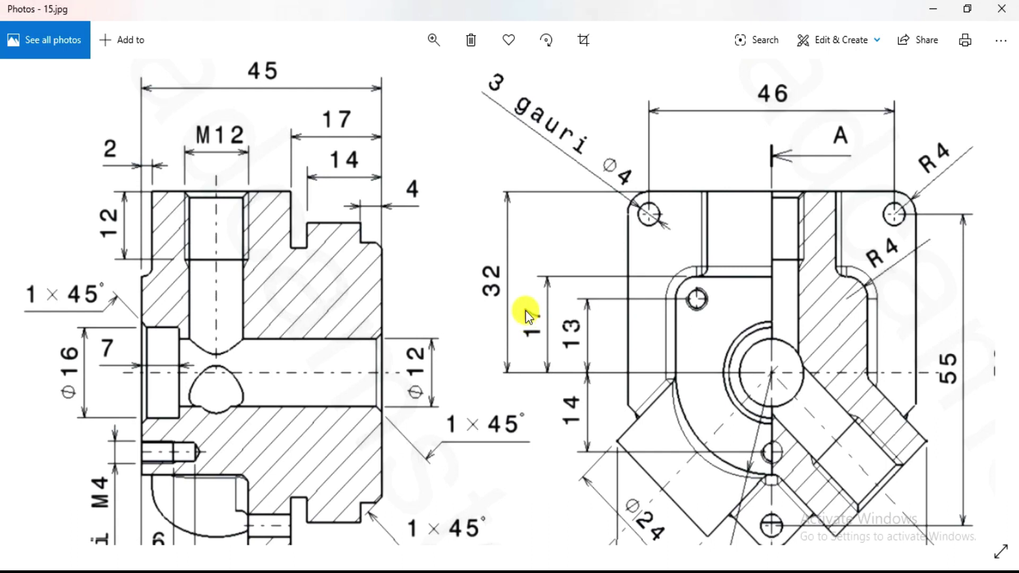
mouse_move(534, 329)
left_mouse_down()
mouse_move(496, 268)
mouse_move(444, 285)
mouse_move(435, 221)
mouse_move(419, 389)
mouse_move(393, 364)
left_mouse_up()
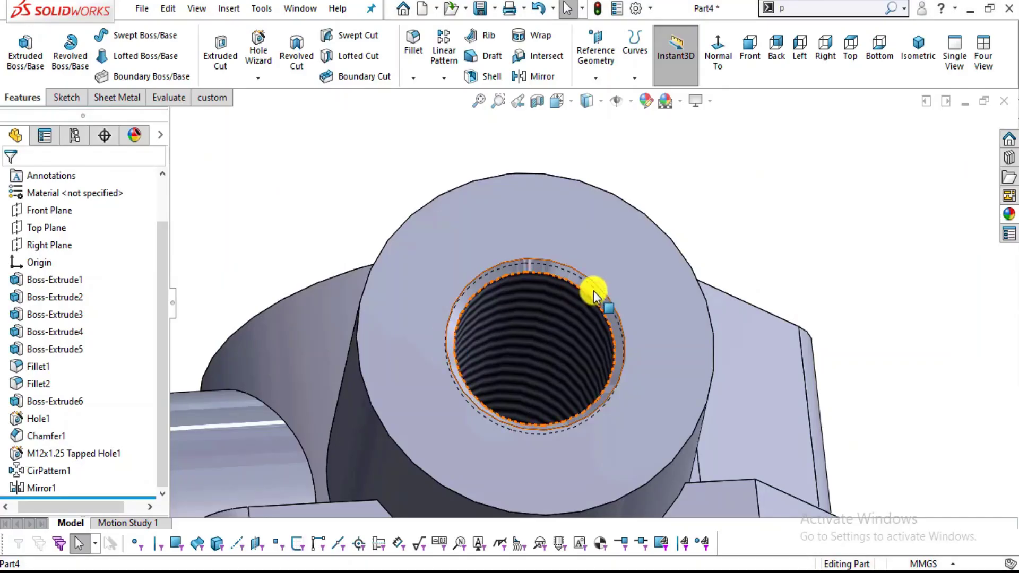
scroll(593, 291, "up", 3)
mouse_move(672, 260)
middle_mouse_down()
mouse_move(671, 337)
mouse_move(688, 400)
middle_mouse_up()
scroll(688, 400, "up", 2)
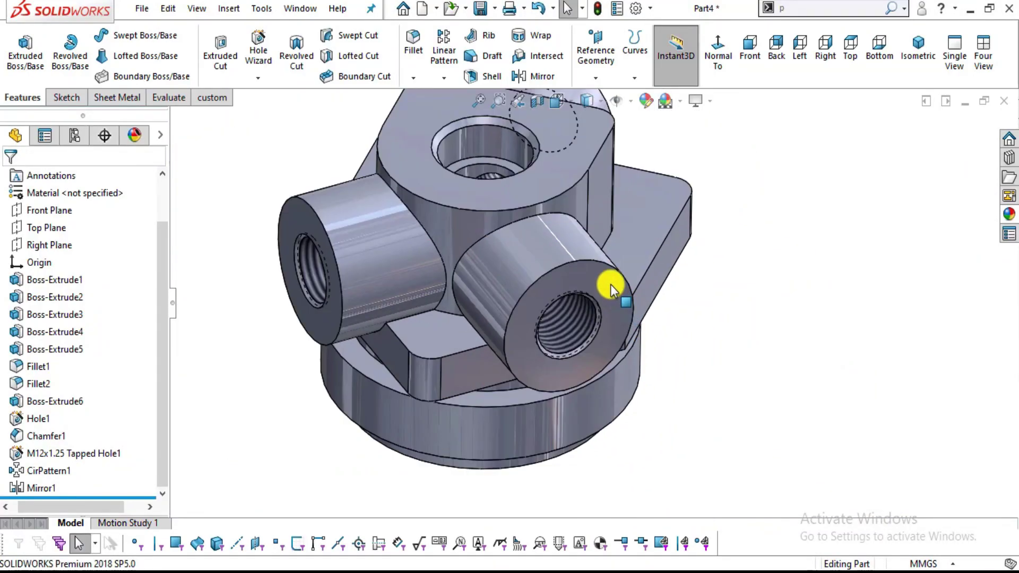
mouse_move(750, 282)
middle_mouse_down()
mouse_move(727, 197)
mouse_move(744, 329)
mouse_move(621, 291)
middle_mouse_up()
Look up the M4 hole dimensions in the reference drawing and view the part's D-shaped end face straight on.
key("alt+Tab")
scroll(271, 423, "down", 2)
scroll(271, 423, "left", 3)
scroll(403, 297, "down", 3)
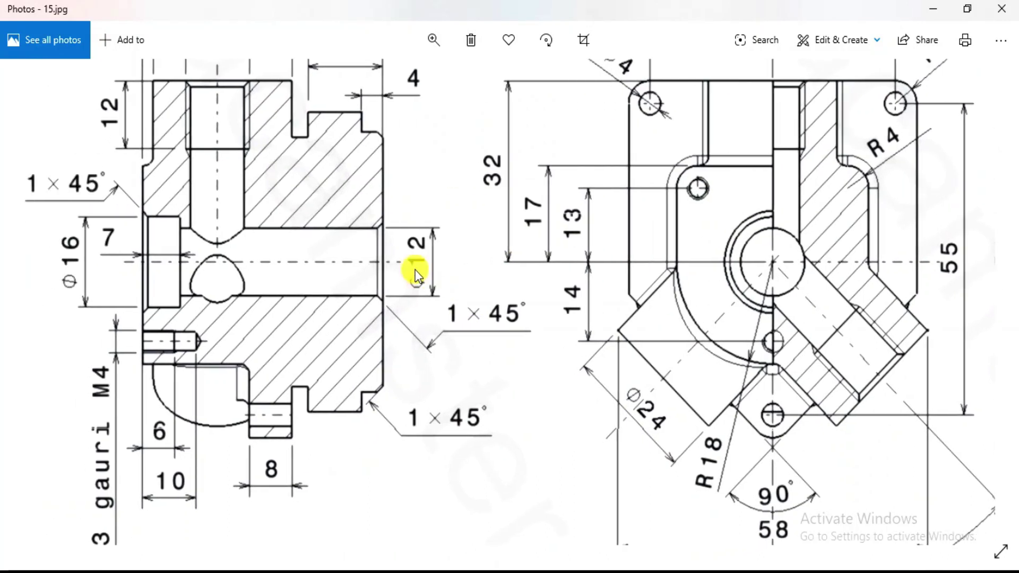
scroll(207, 382, "up", 2)
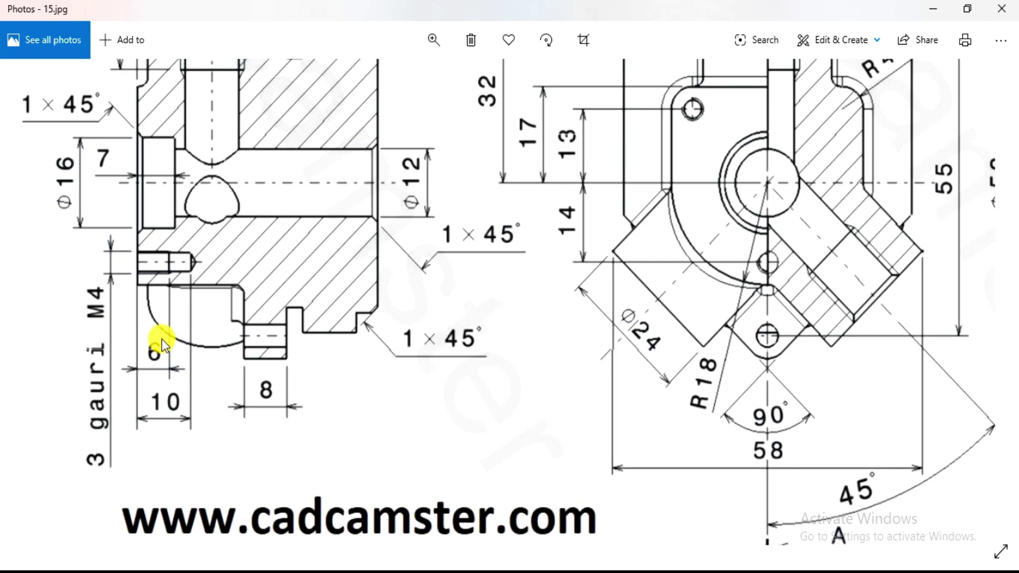
key("alt+Tab")
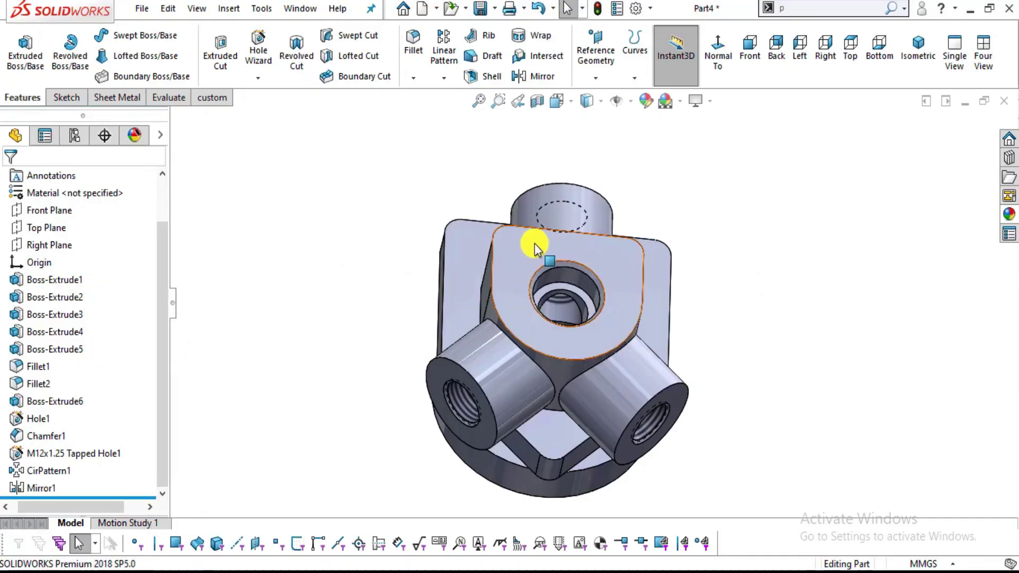
left_click(582, 247)
left_click(719, 61)
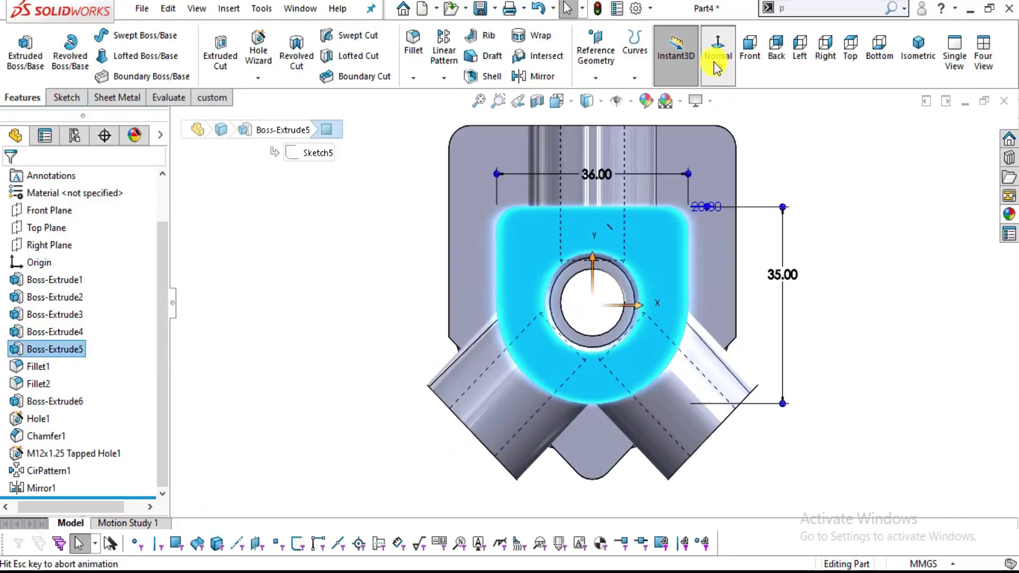
left_click(239, 230)
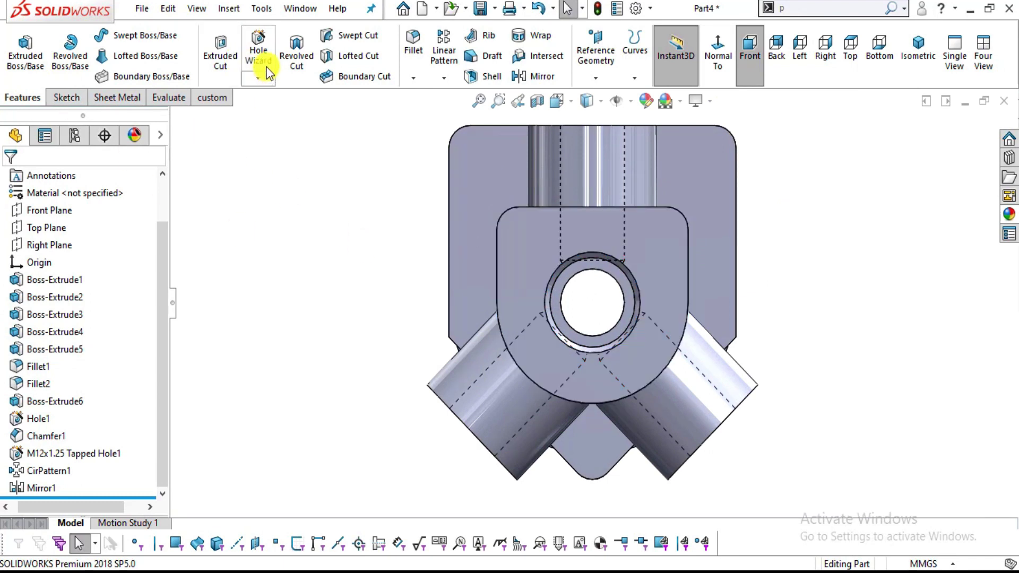
Start a Hole Wizard feature for an ANSI Metric tapped hole and set its size to M4x0.7.
left_click(259, 53)
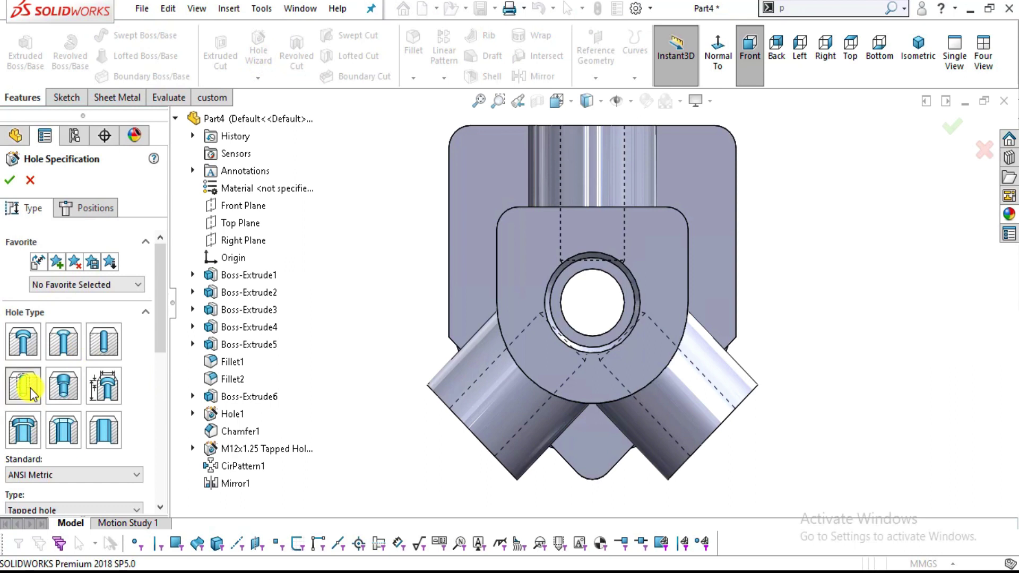
left_click_drag(160, 318, 161, 378)
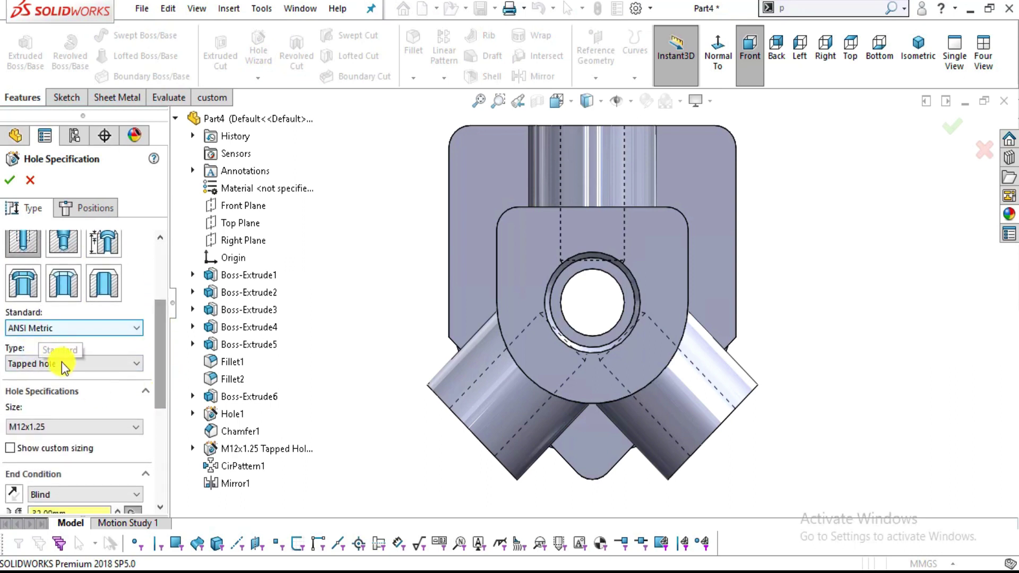
left_click(109, 427)
scroll(85, 461, "up", 4)
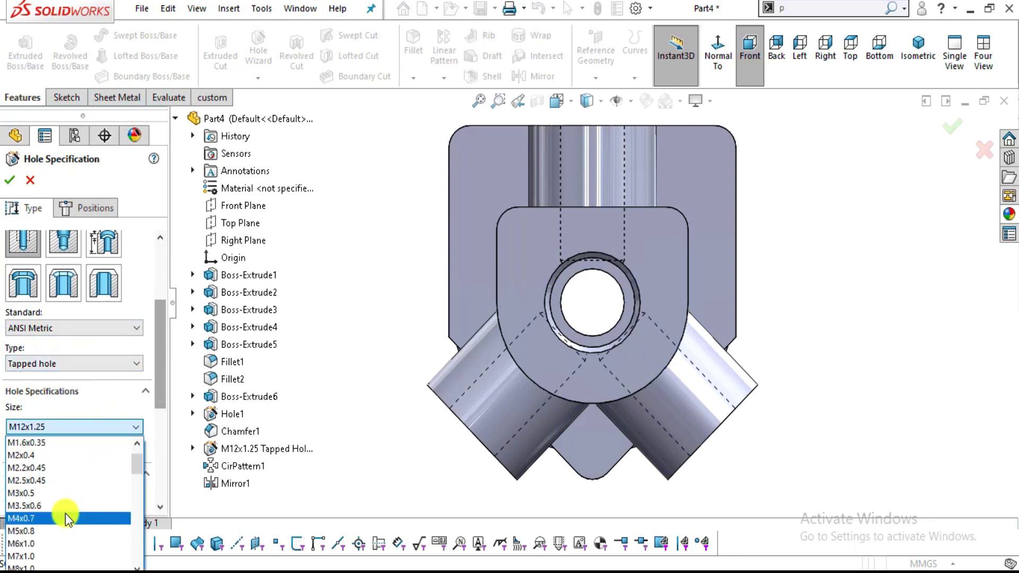
left_click(66, 519)
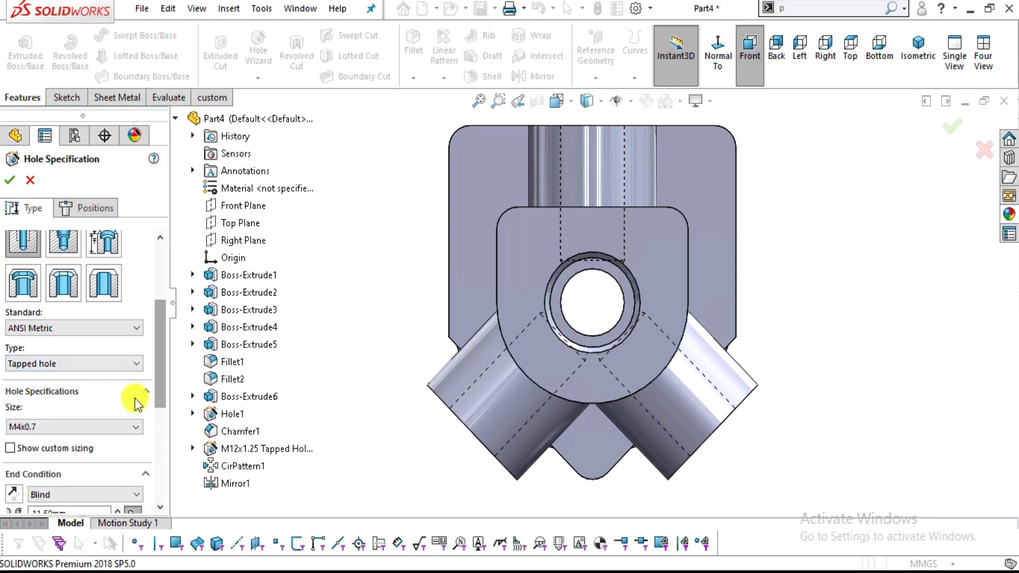
Set the M4 tapped hole's blind depth to 10 mm and its thread depth to 6 mm, following reference drawing 15.jpg.
scroll(161, 424, "down", 2)
scroll(161, 424, "down", 1)
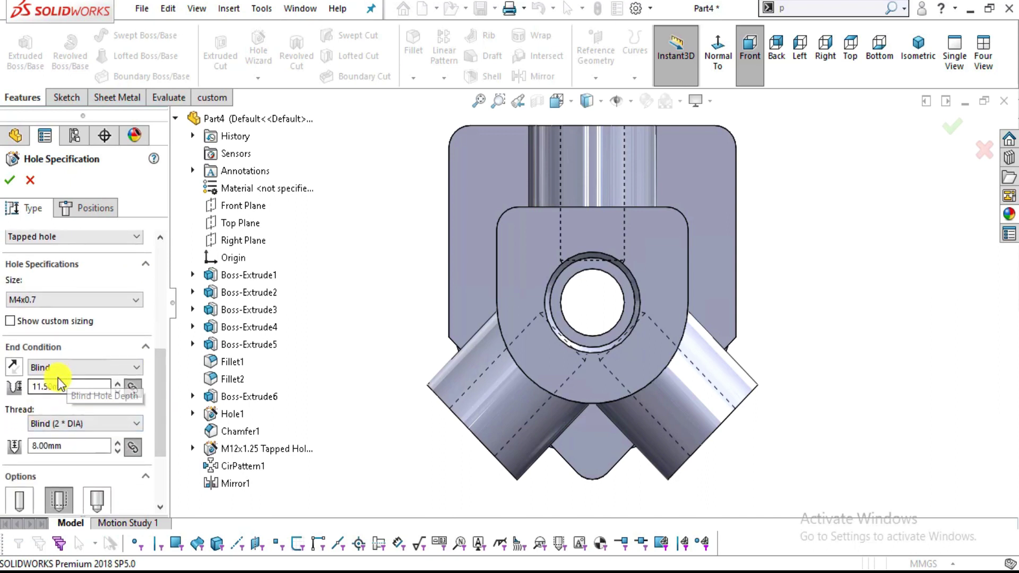
key("alt+Tab")
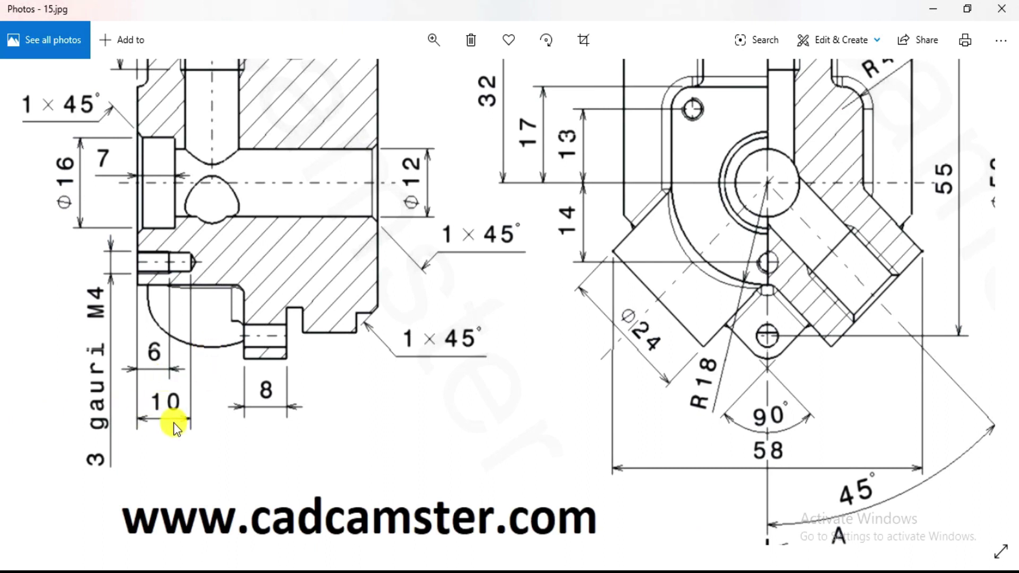
key("alt+Tab")
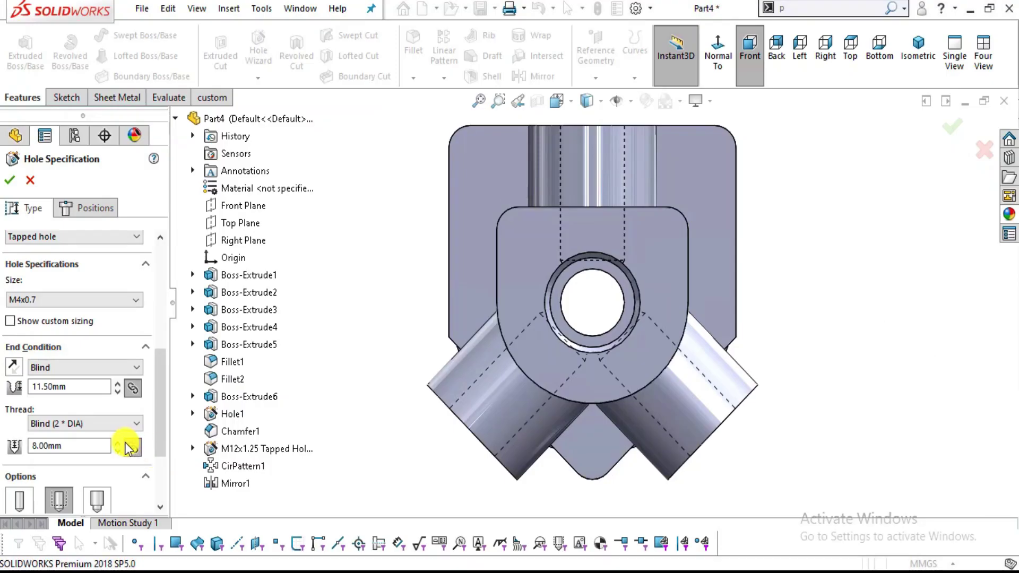
double_click(68, 446)
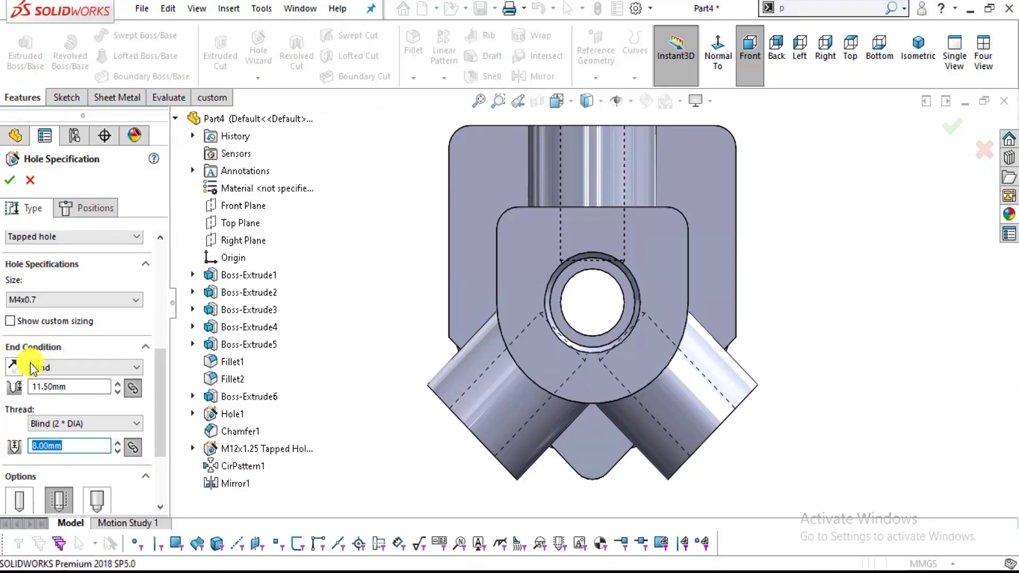
double_click(65, 387)
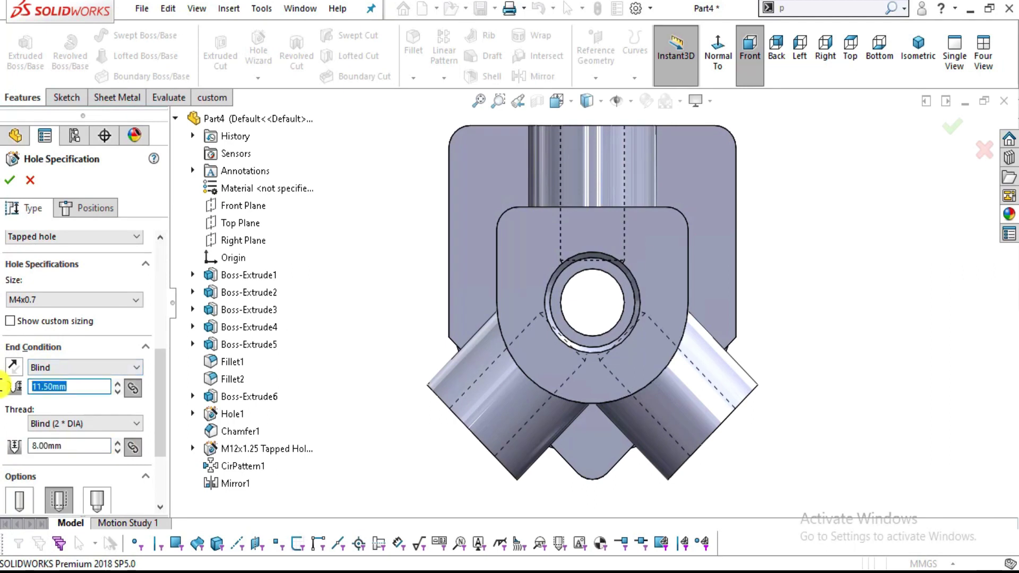
key("Return")
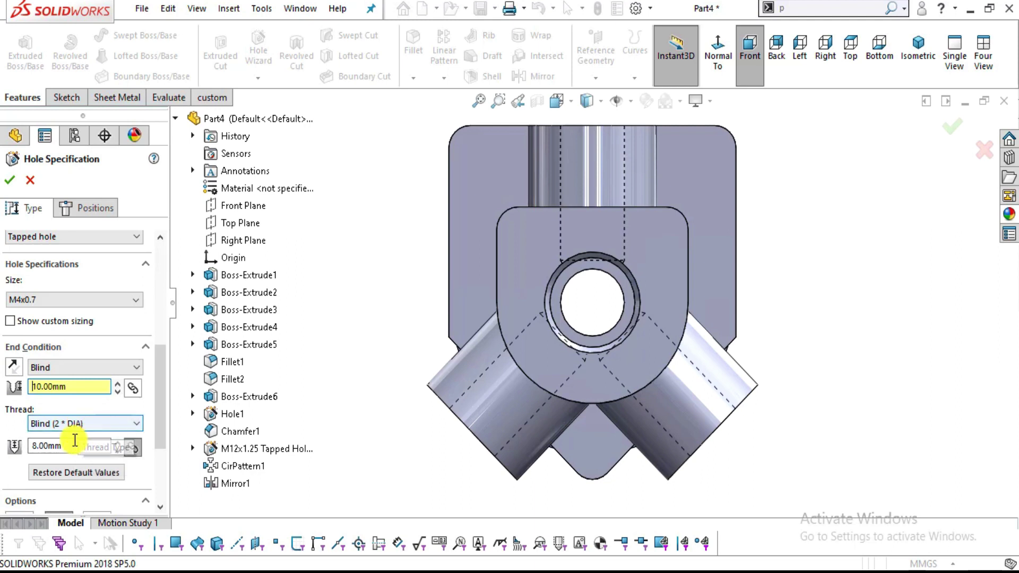
left_click_drag(44, 446, 62, 446)
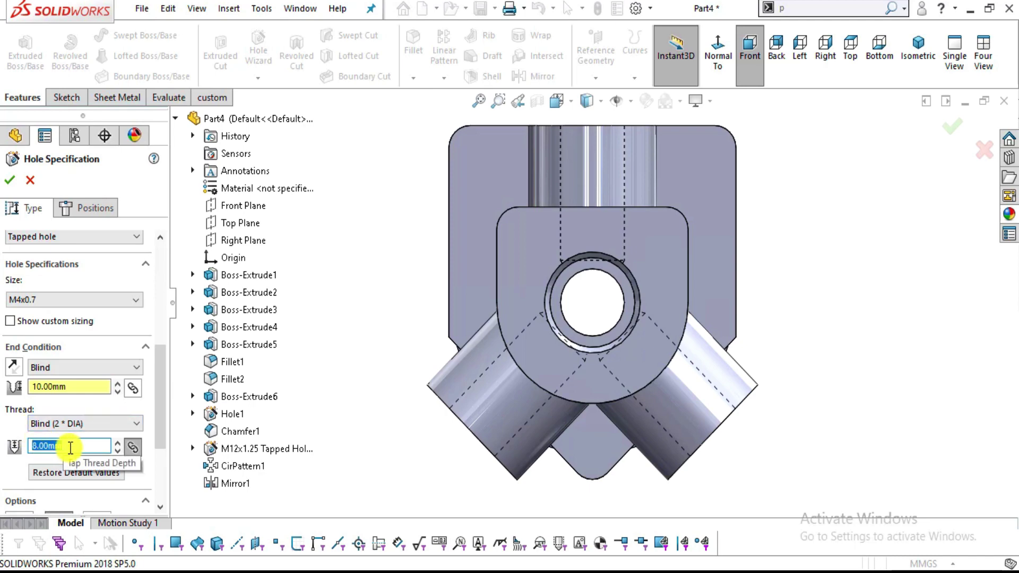
key("alt+Tab")
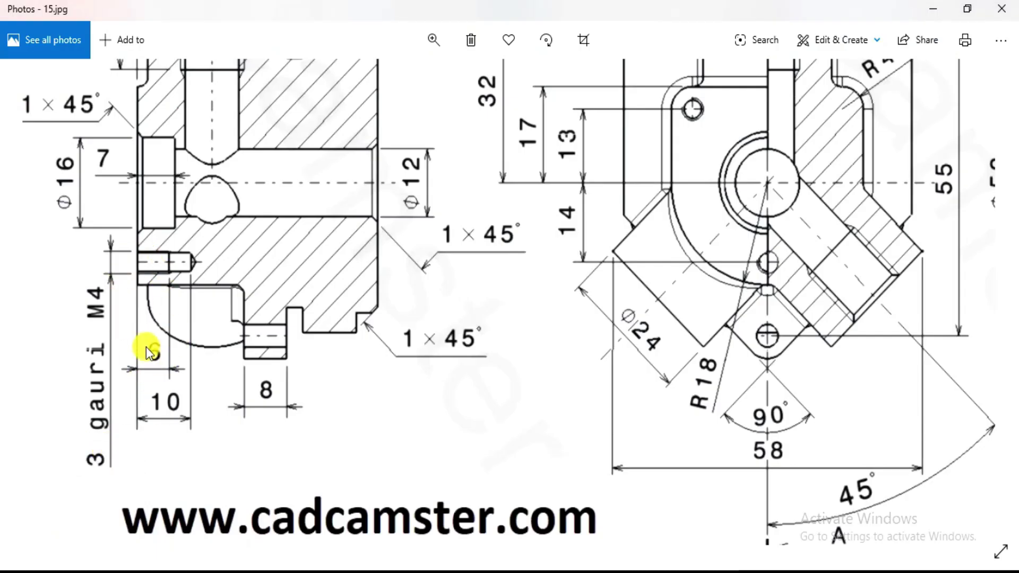
key("alt+Tab")
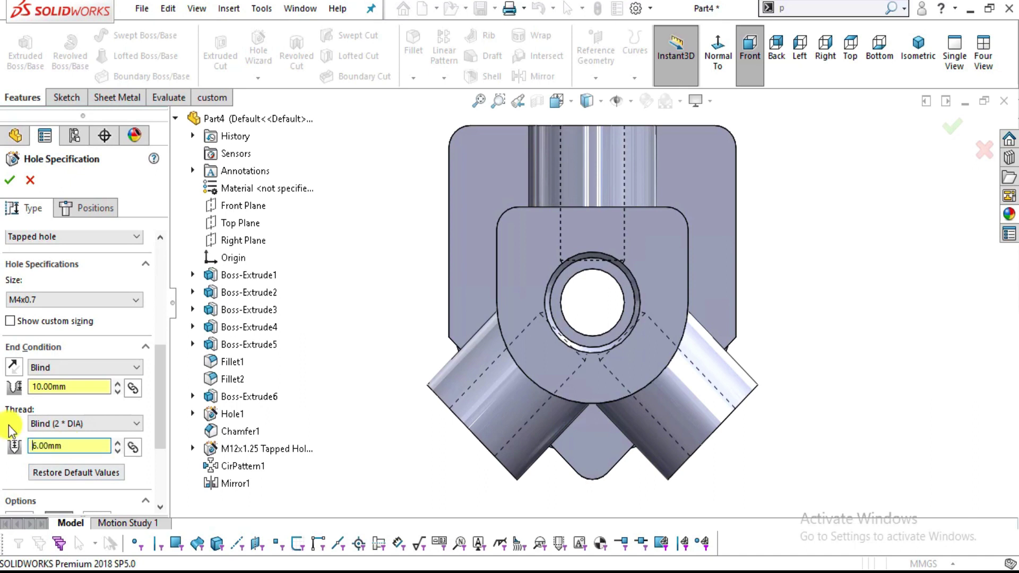
Position two M4 holes in a 3D sketch on the D-shaped end face, at the centers of its two rounded upper corners.
left_click(78, 211)
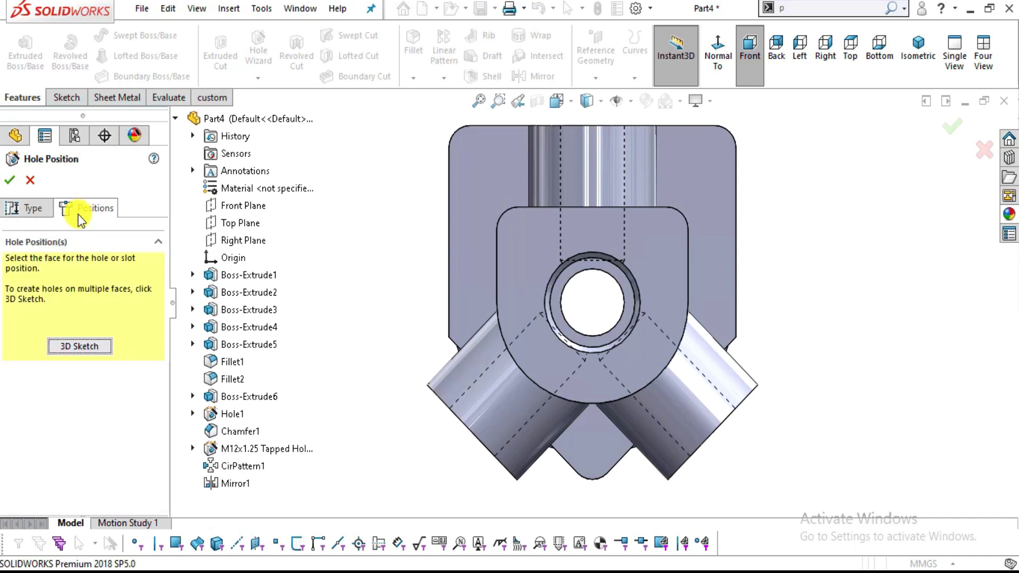
left_click(89, 352)
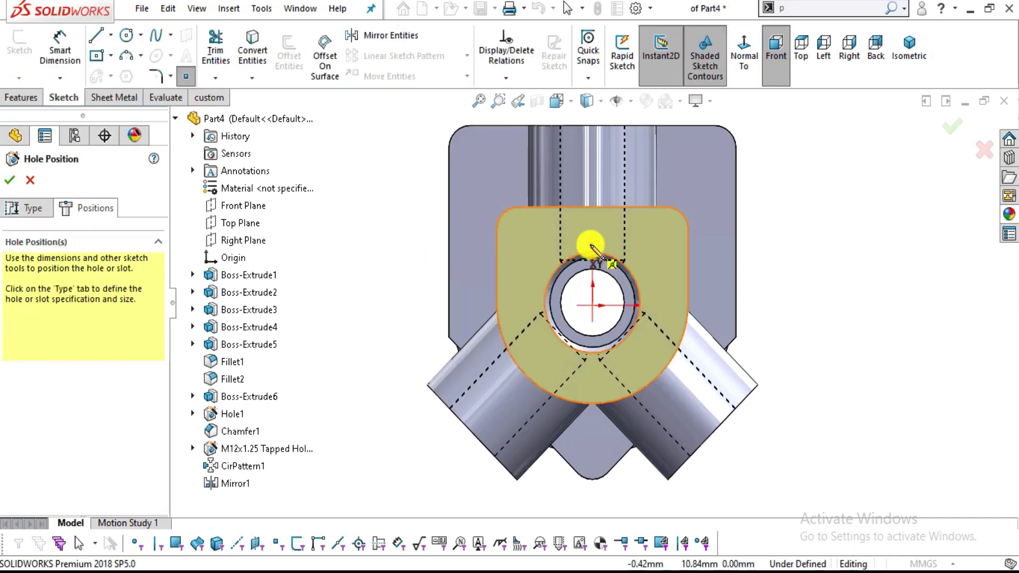
key("alt+Tab")
left_click_drag(736, 240, 639, 363)
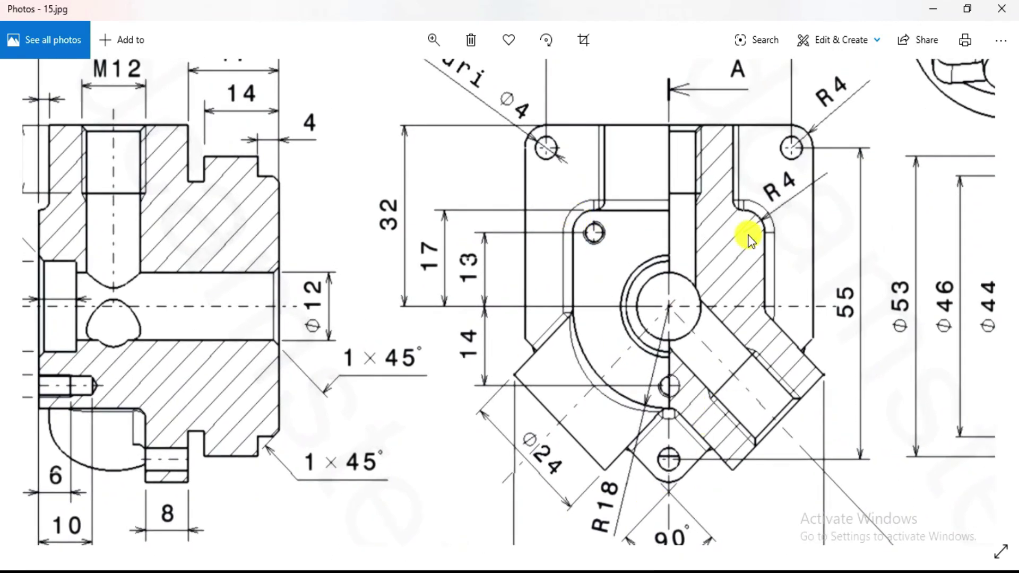
key("alt+Tab")
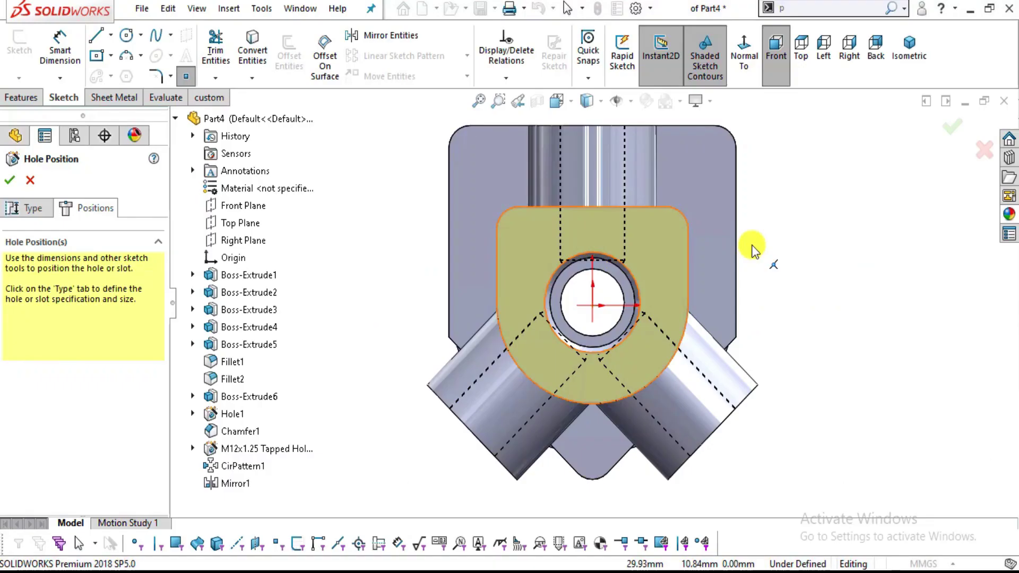
scroll(639, 270, "down", 2)
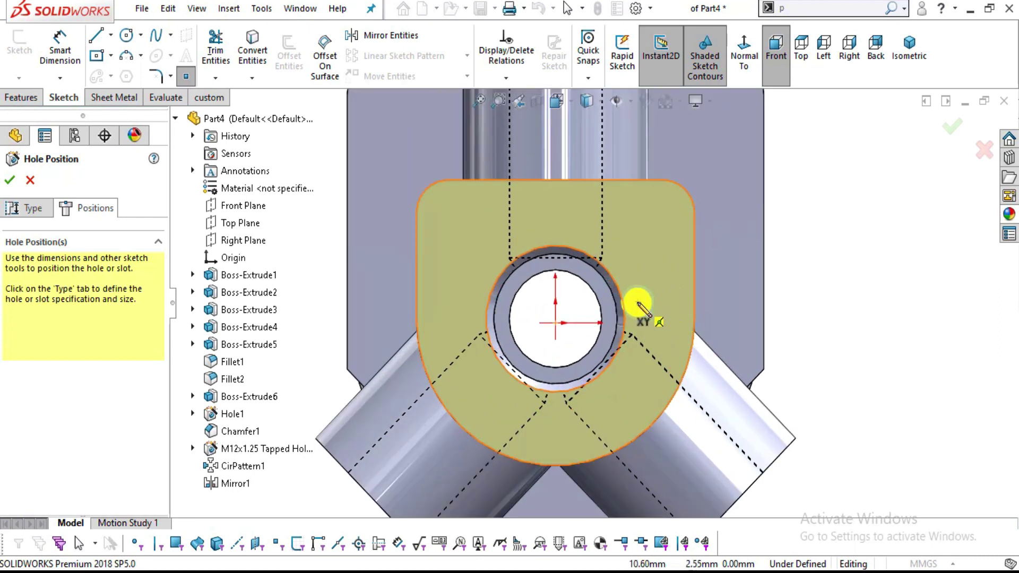
left_click(427, 194)
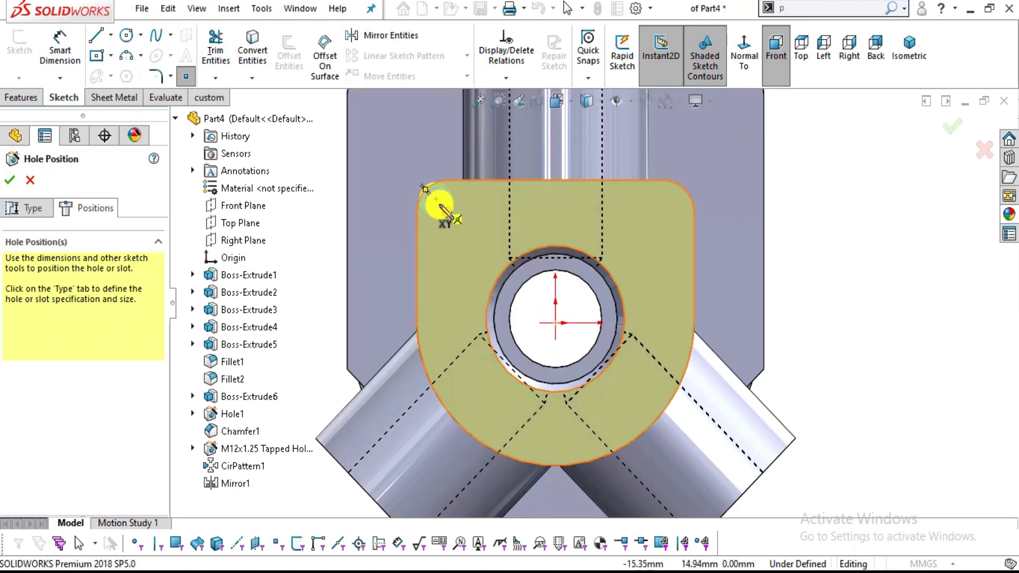
left_click(447, 212)
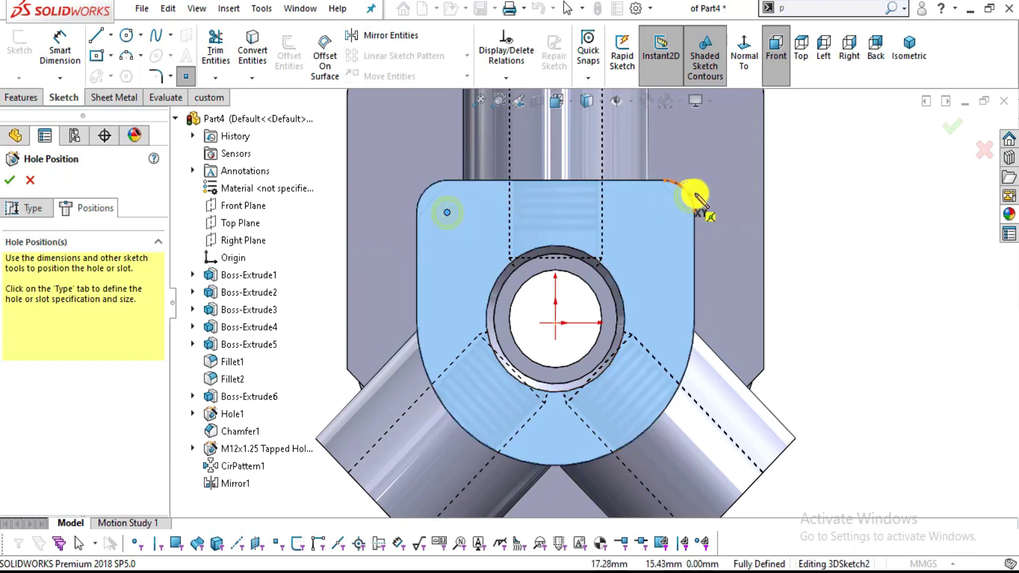
left_click(663, 212)
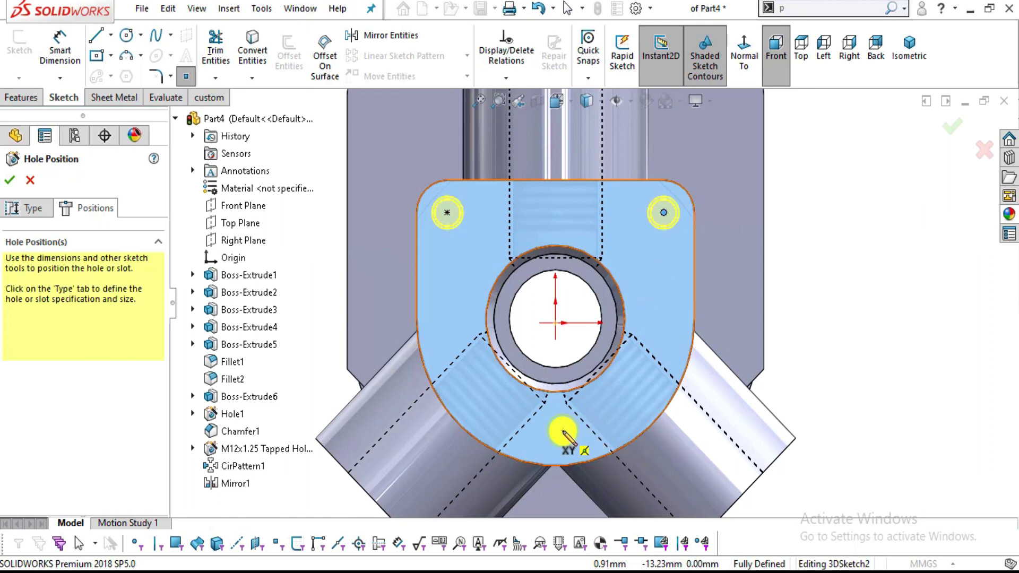
left_click(561, 431)
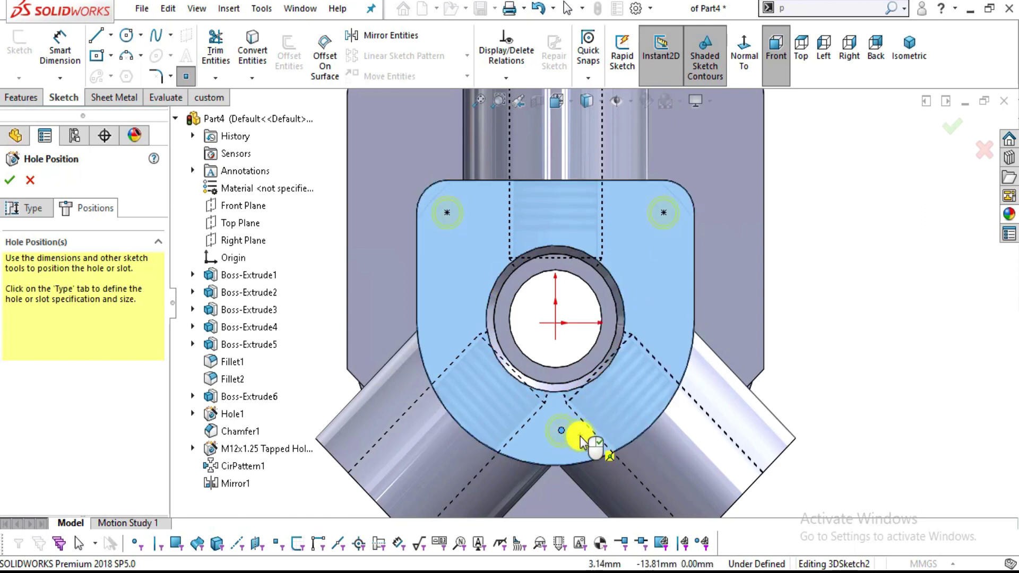
left_click(60, 48)
scroll(592, 308, "up", 2)
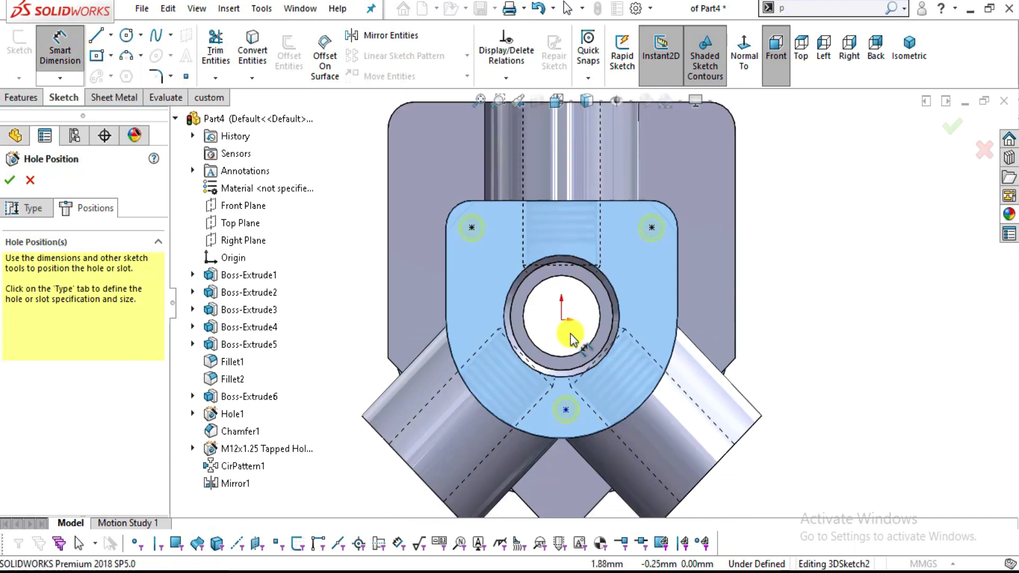
scroll(608, 413, "down", 2)
scroll(606, 412, "down", 2)
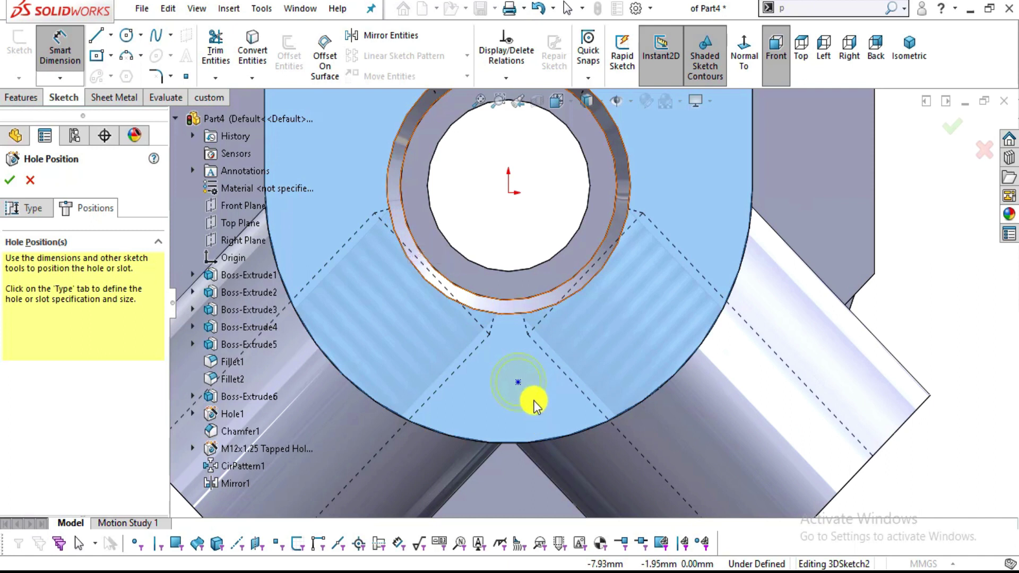
left_click(518, 383)
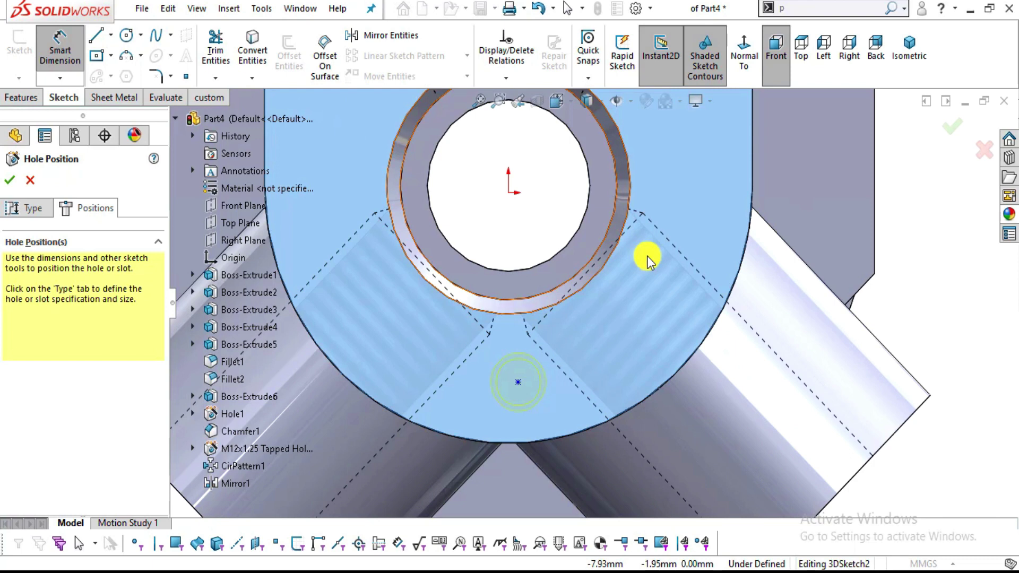
key("Escape")
key("ctrl+1")
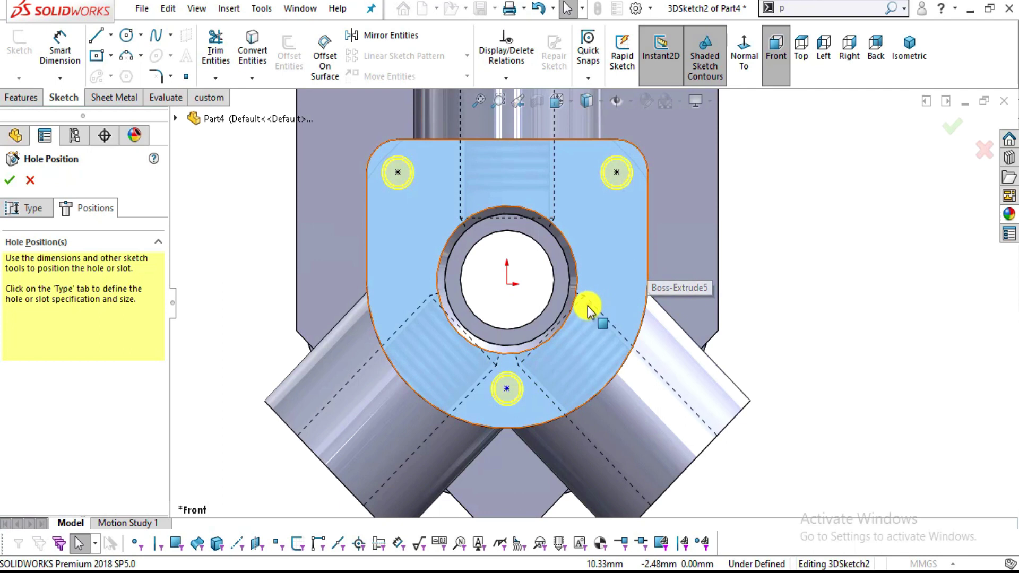
right_click(510, 389)
left_click(540, 534)
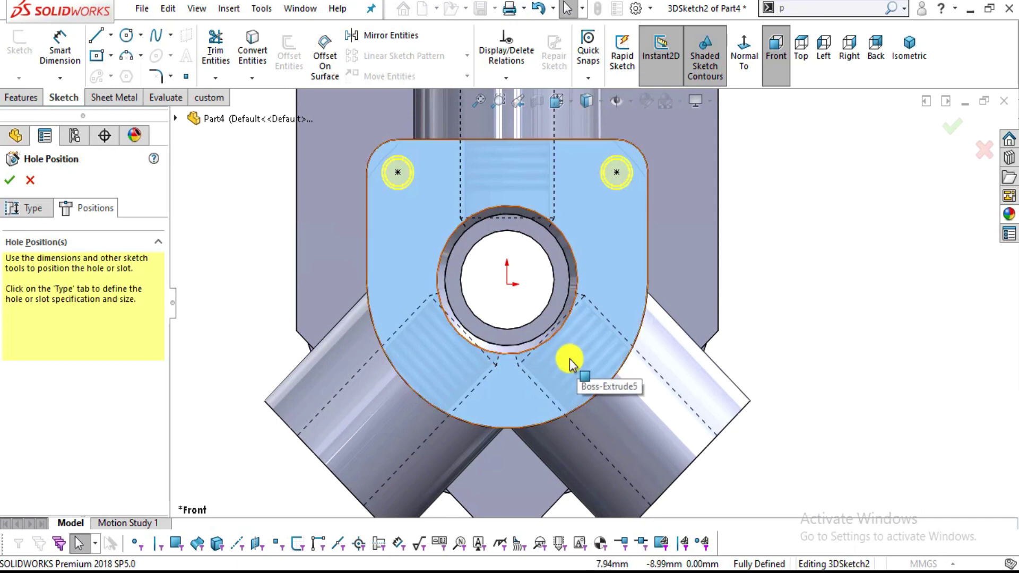
Finish the M4x0.7 tapped hole feature with only the two upper corner positions.
scroll(586, 249, "up", 2)
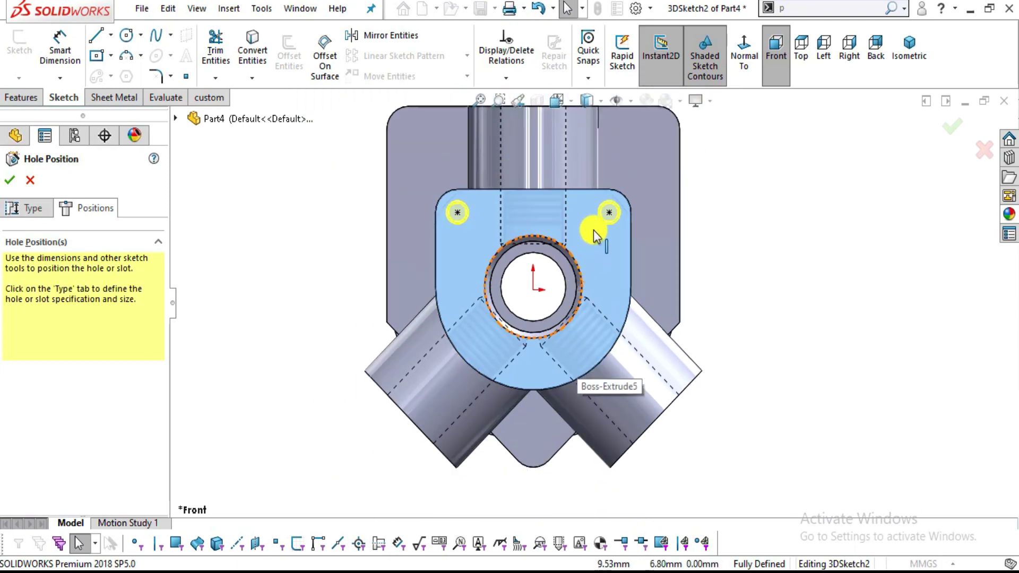
scroll(605, 225, "down", 2)
scroll(589, 266, "up", 2)
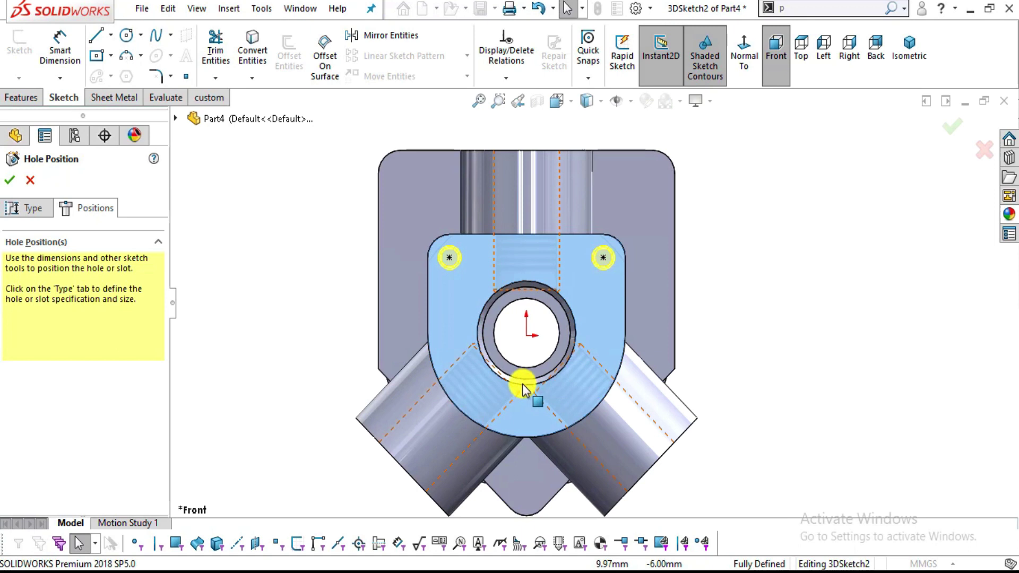
left_click(9, 180)
Start a sketch on the D-shaped end face and place a point below the central bore.
middle_click_drag(812, 402, 637, 273)
scroll(893, 312, "down", 2)
middle_click_drag(893, 312, 545, 312)
scroll(546, 324, "down", 3)
left_click(550, 341)
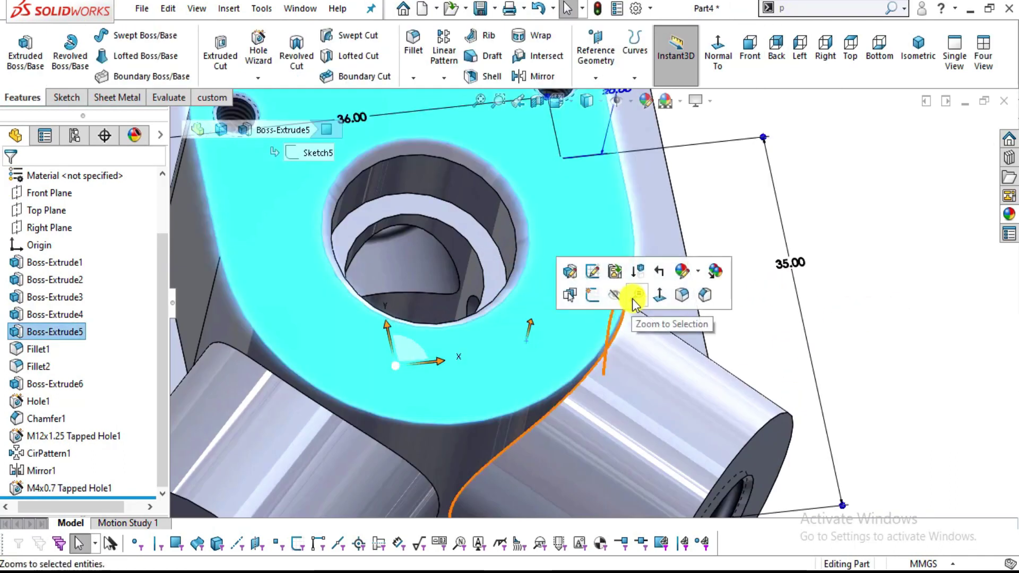
left_click(592, 295)
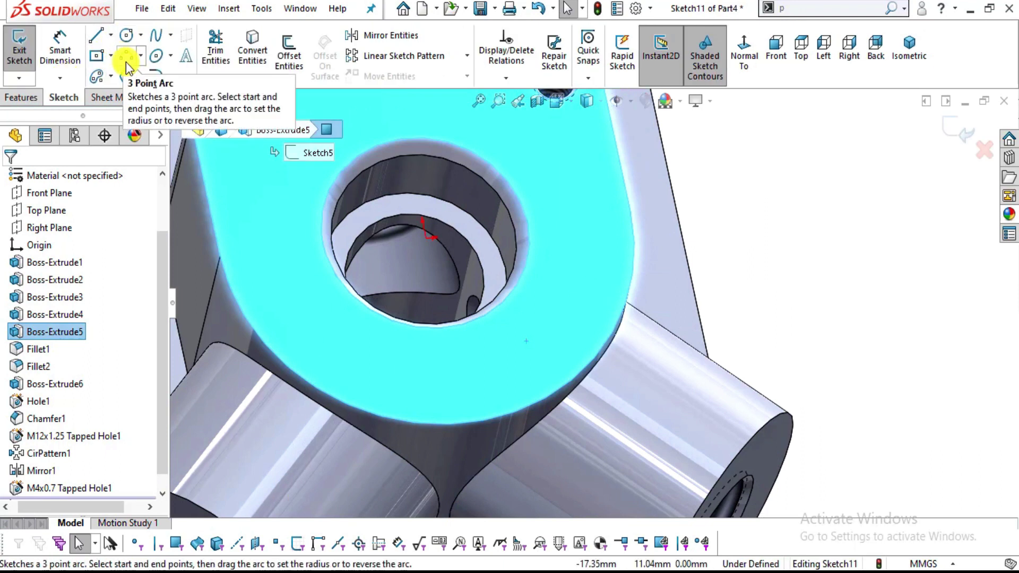
left_click(185, 76)
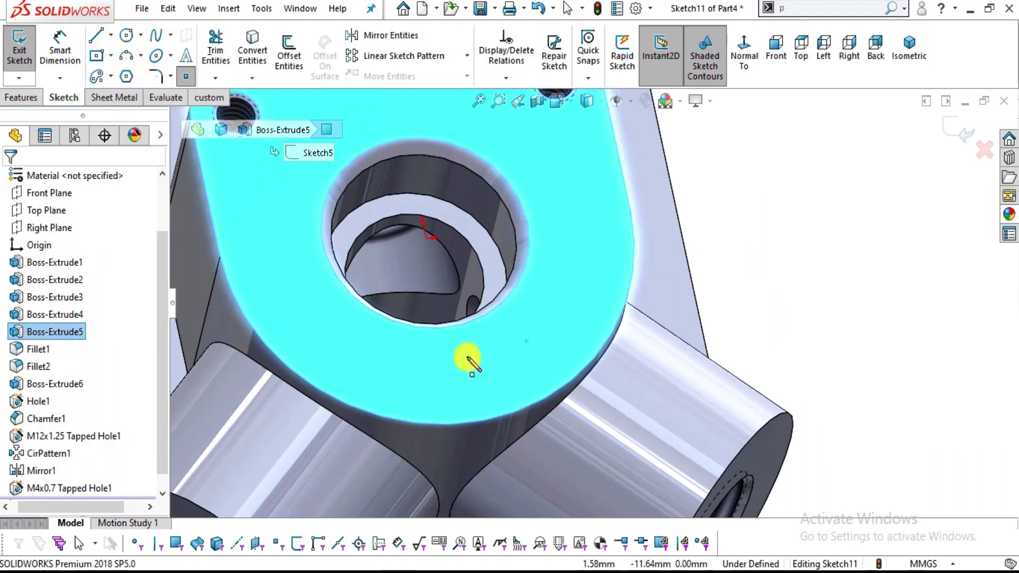
left_click(483, 369)
key("Escape")
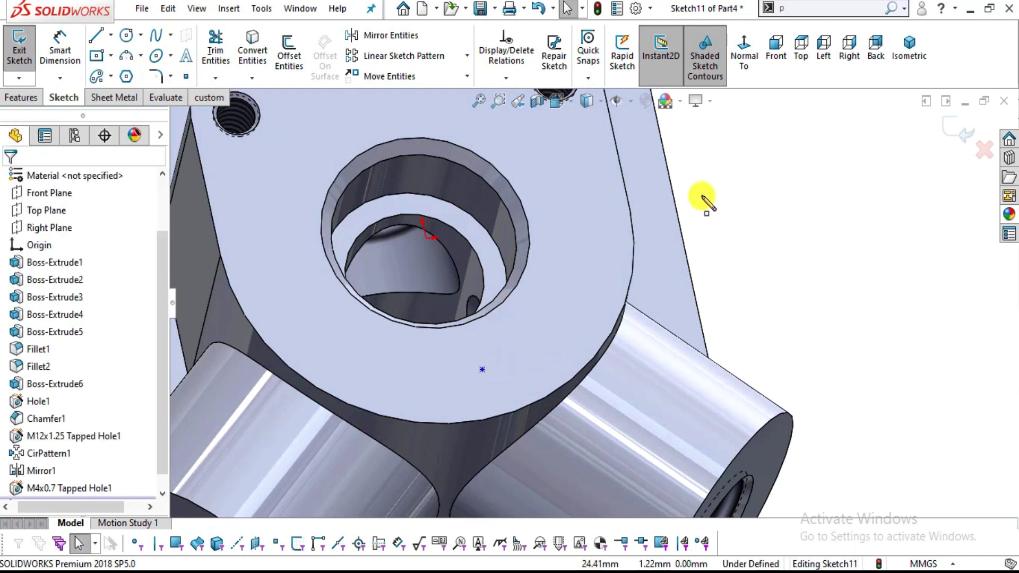
View the sketch straight on and constrain the point vertically in line with the origin.
left_click(745, 62)
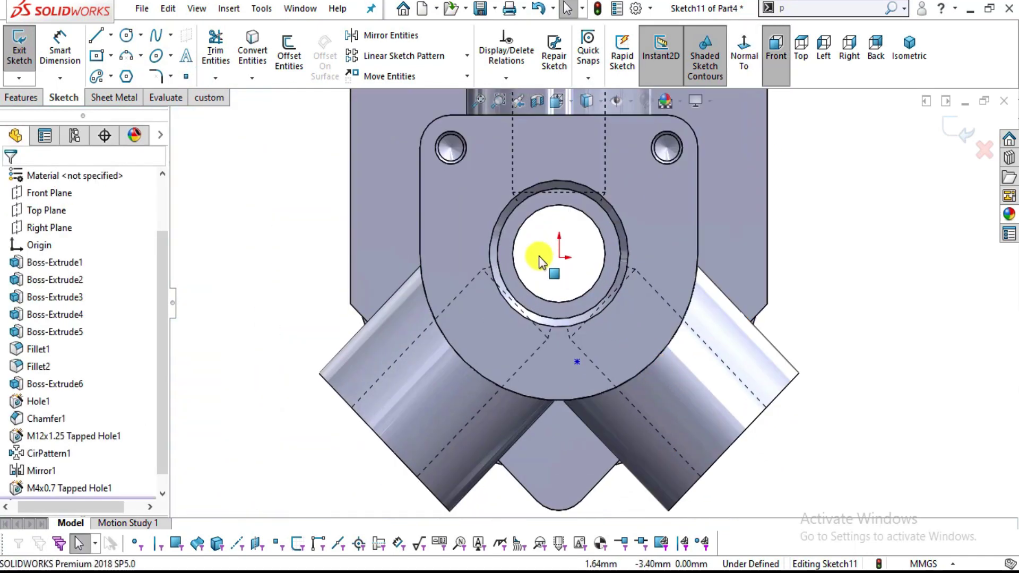
left_click(560, 258)
left_click(577, 362, "ctrl")
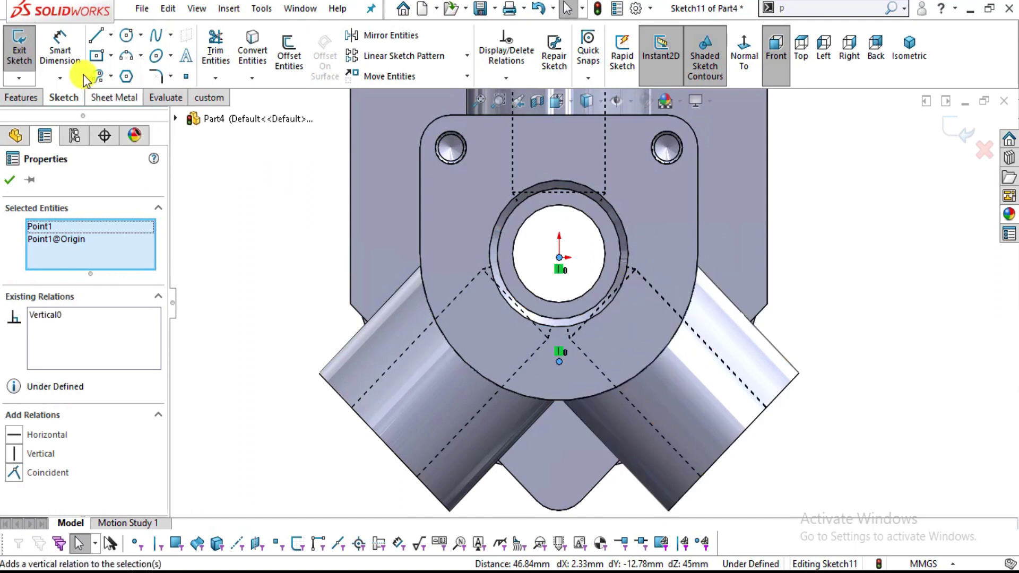
Dimension the point 14 mm below the origin, as in the reference drawing, and finish the sketch.
left_click(59, 51)
left_click(559, 258)
left_click(559, 362)
key("alt+Tab")
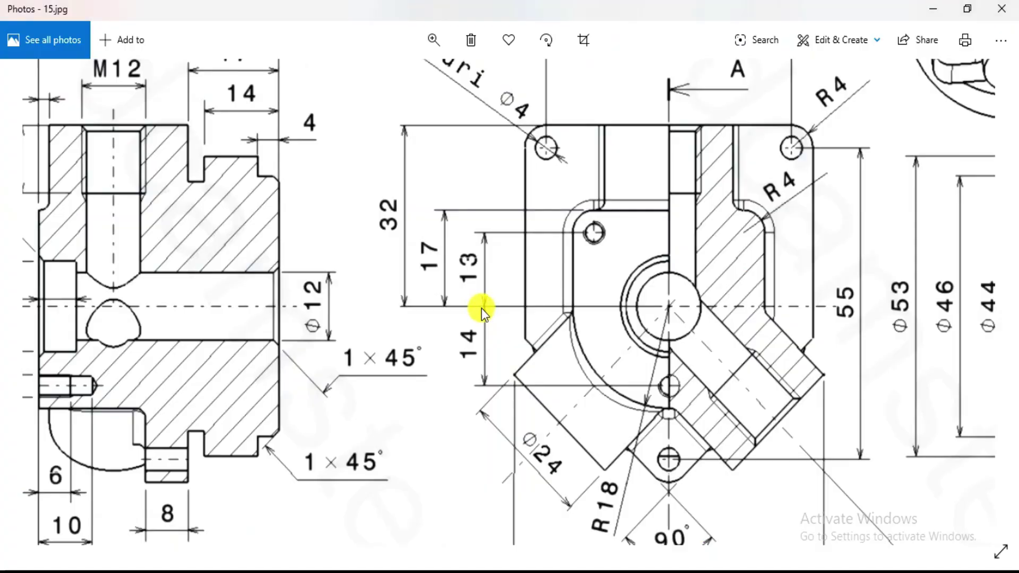
scroll(590, 393, "up", 1)
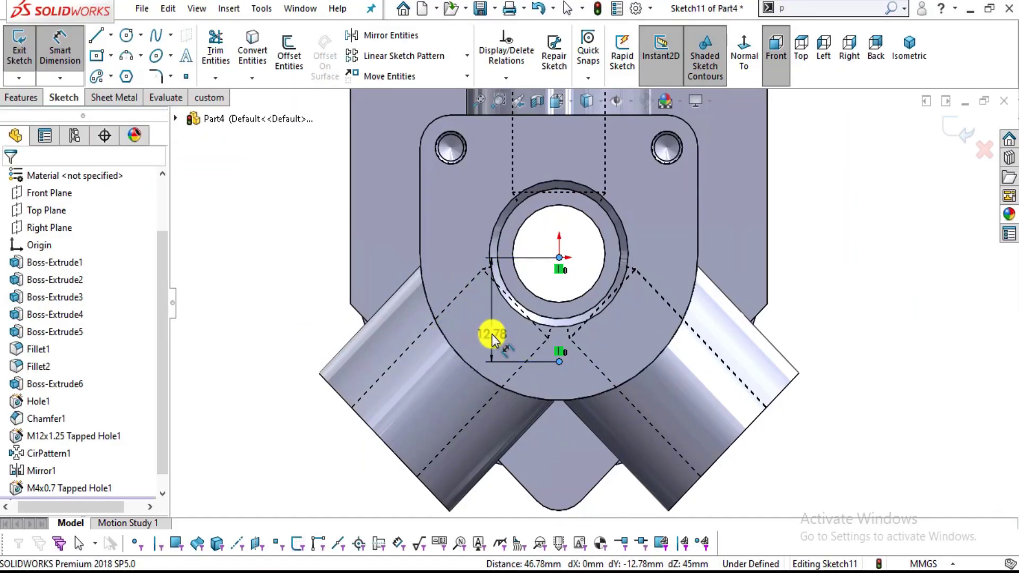
left_click(492, 334)
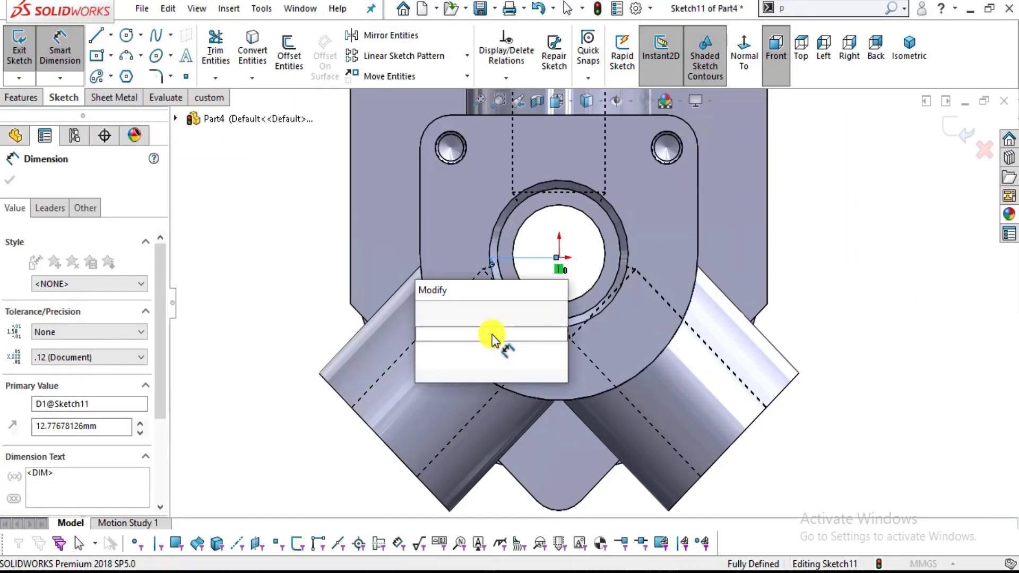
type("14")
key("Return")
key("Escape")
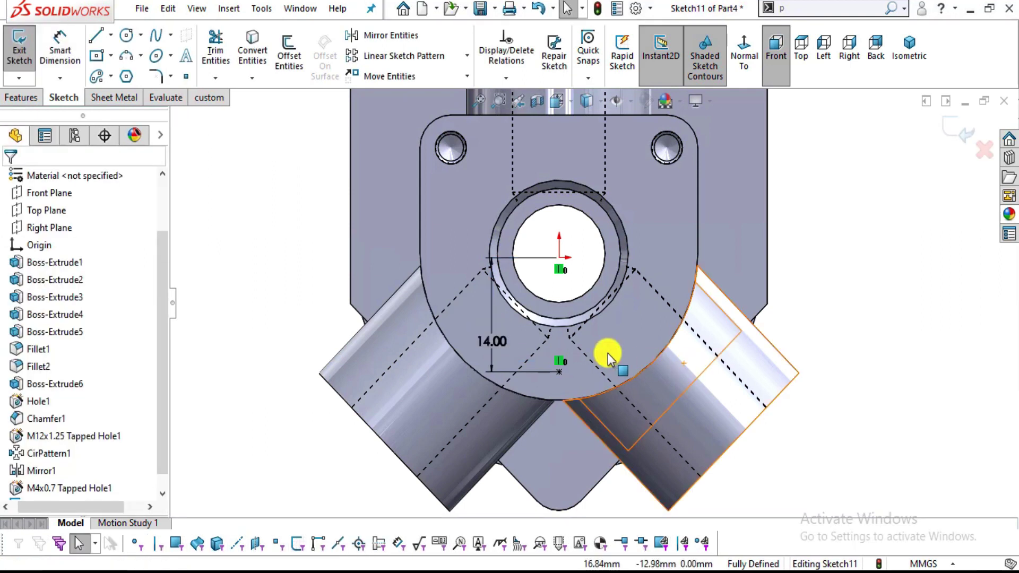
left_click(961, 130)
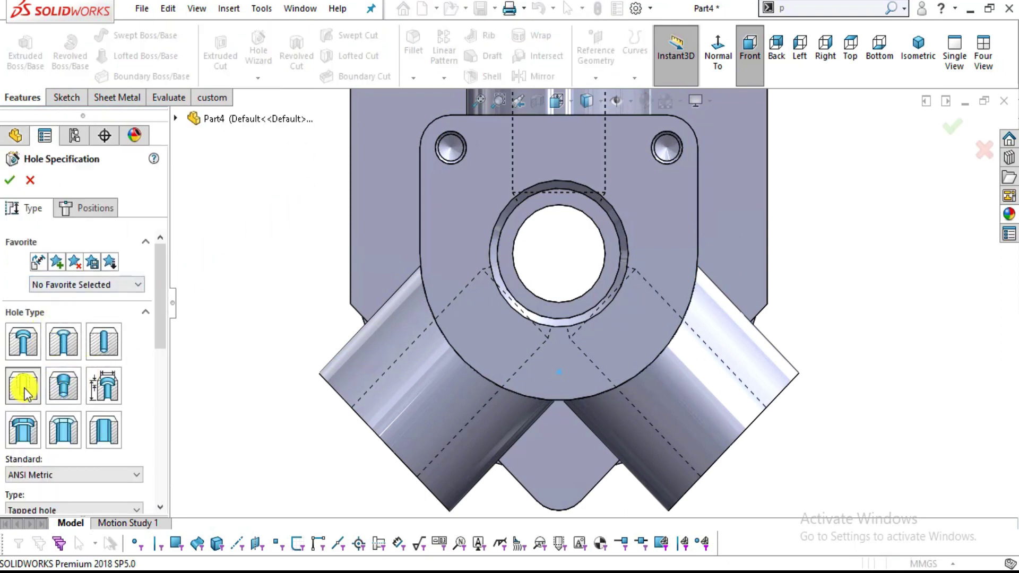
Create a blind M4x0.7 tapped hole 10 mm deep on the D-shaped face, positioned at the sketched point below the bore.
scroll(158, 349, "down", 5)
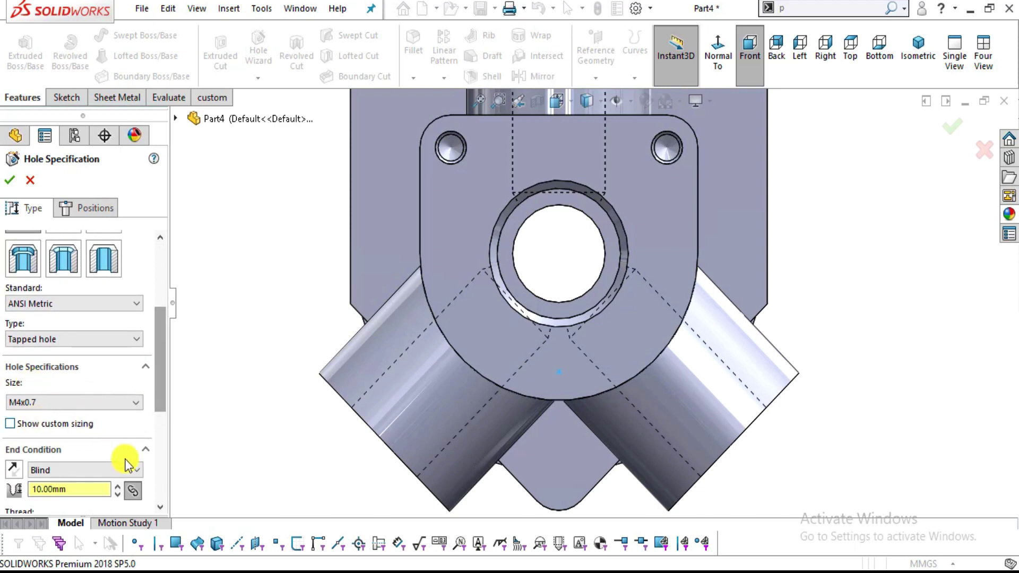
scroll(159, 397, "down", 4)
left_click_drag(160, 425, 101, 249)
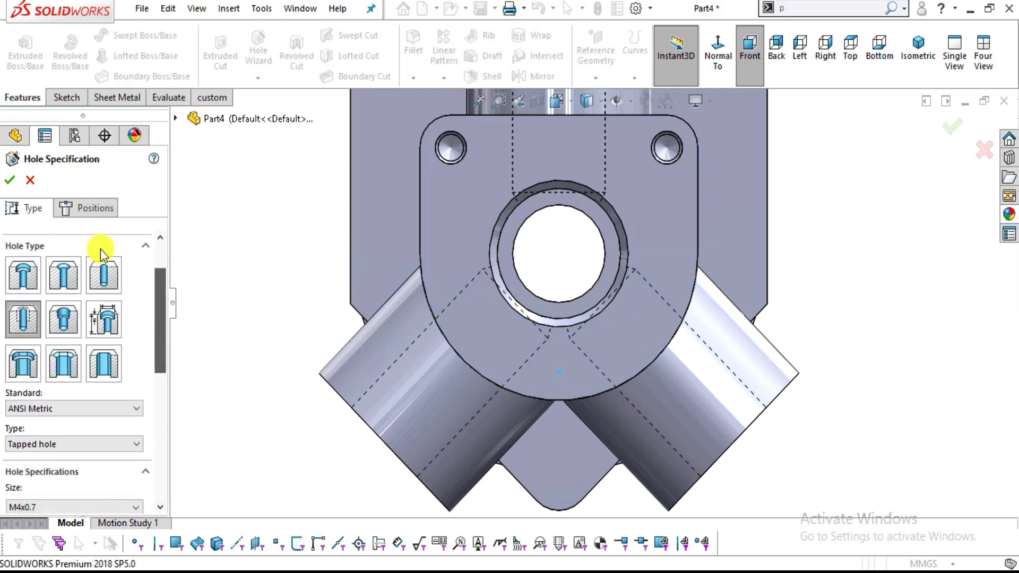
left_click(90, 208)
left_click(79, 346)
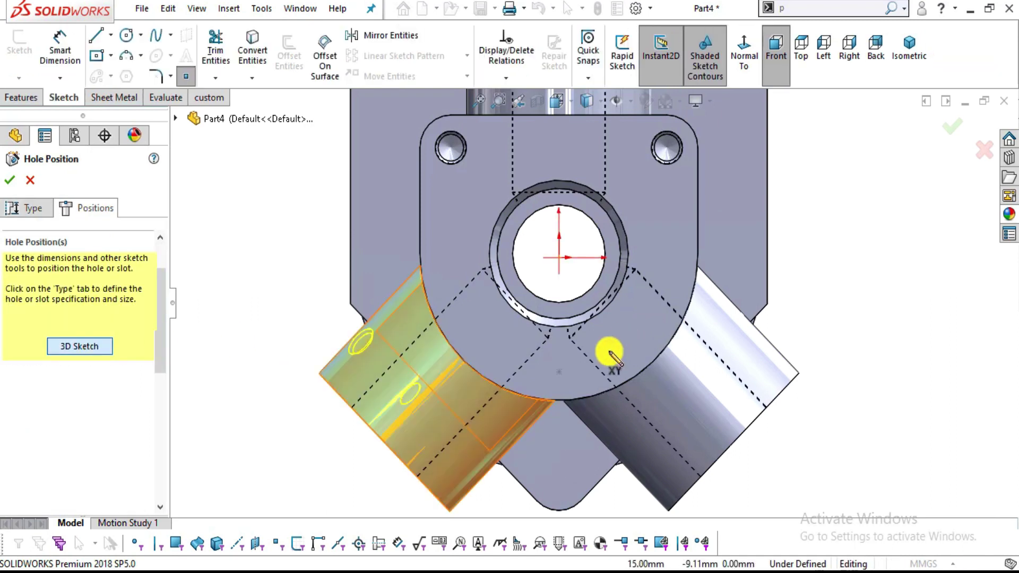
left_click(559, 372)
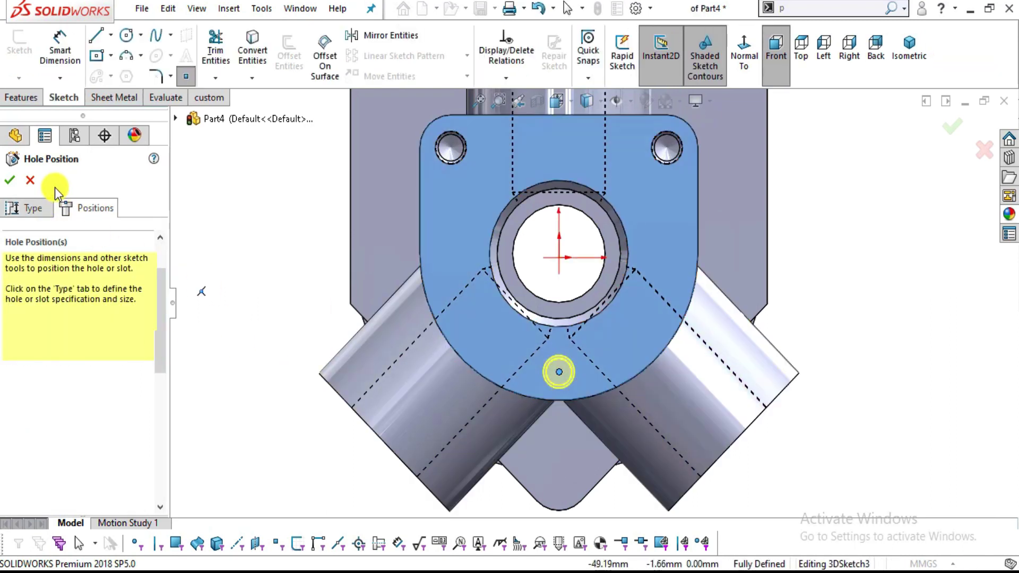
left_click(11, 181)
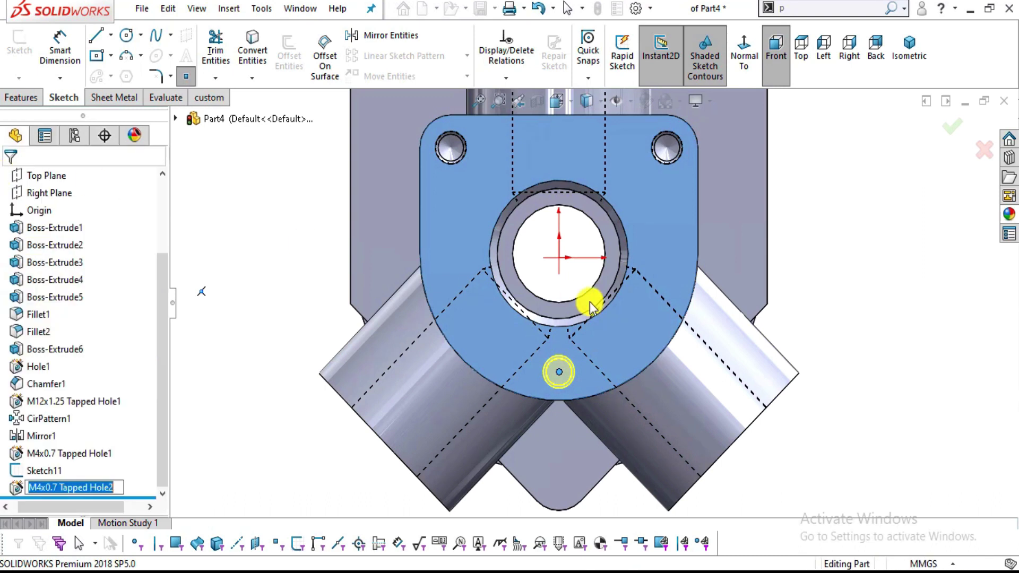
Examine the three tapped holes on the D-shaped end face up close and from several angles.
middle_click_drag(630, 429, 610, 338)
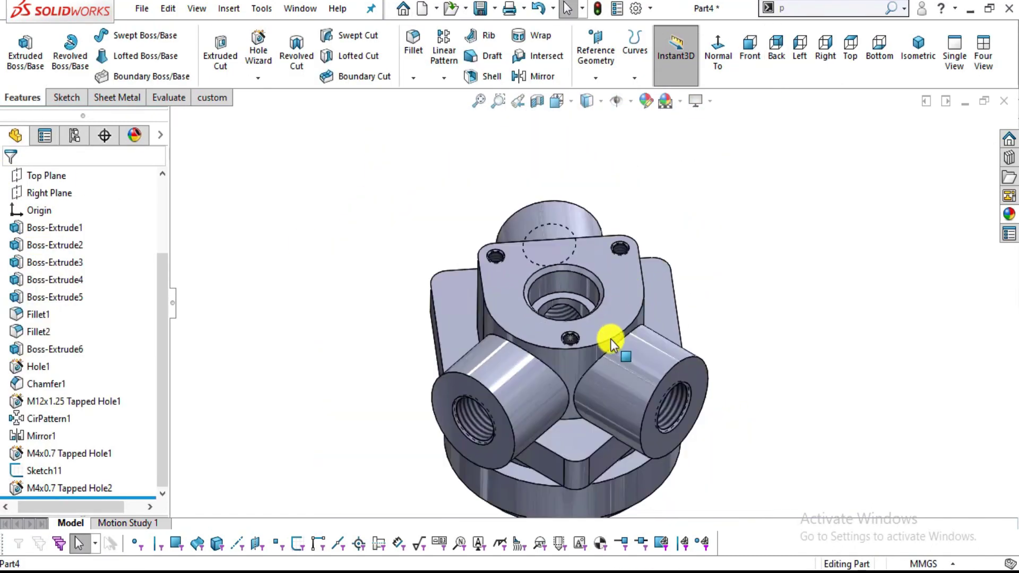
scroll(610, 339, "up", 10)
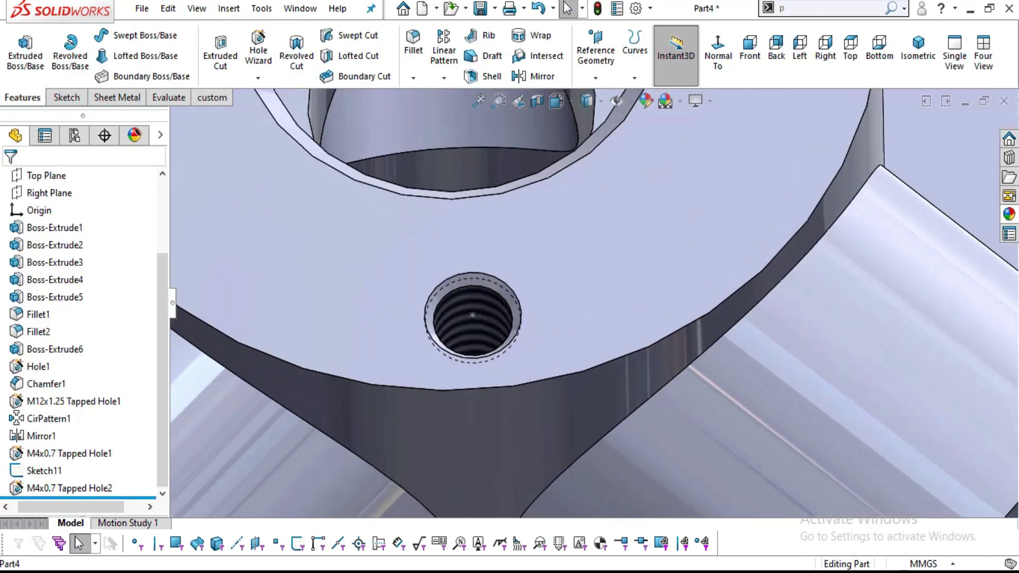
right_click(34, 472)
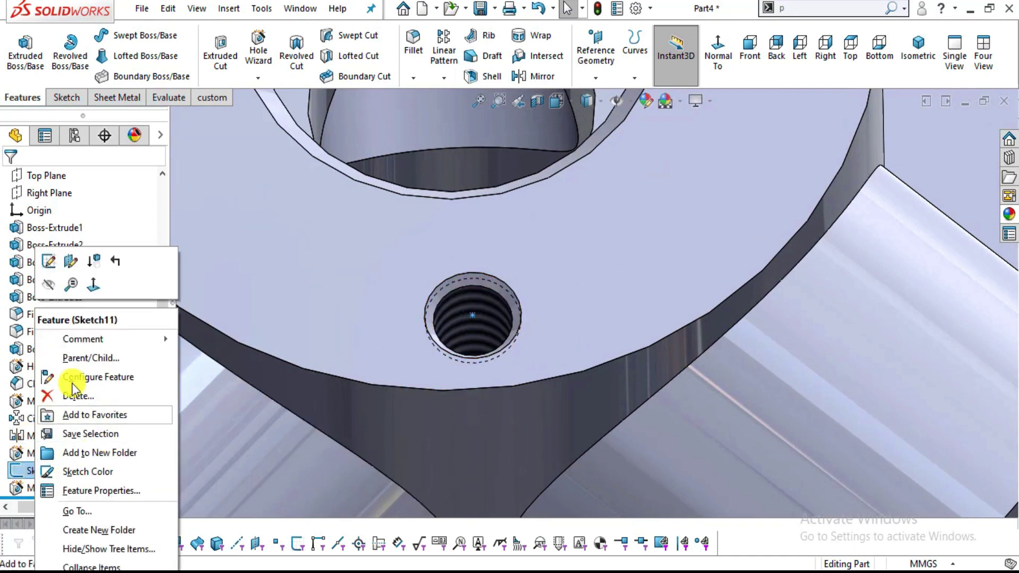
key("Escape")
scroll(564, 248, "down", 5)
middle_click_drag(524, 244, 691, 177)
scroll(632, 280, "up", 5)
middle_click_drag(632, 281, 638, 335)
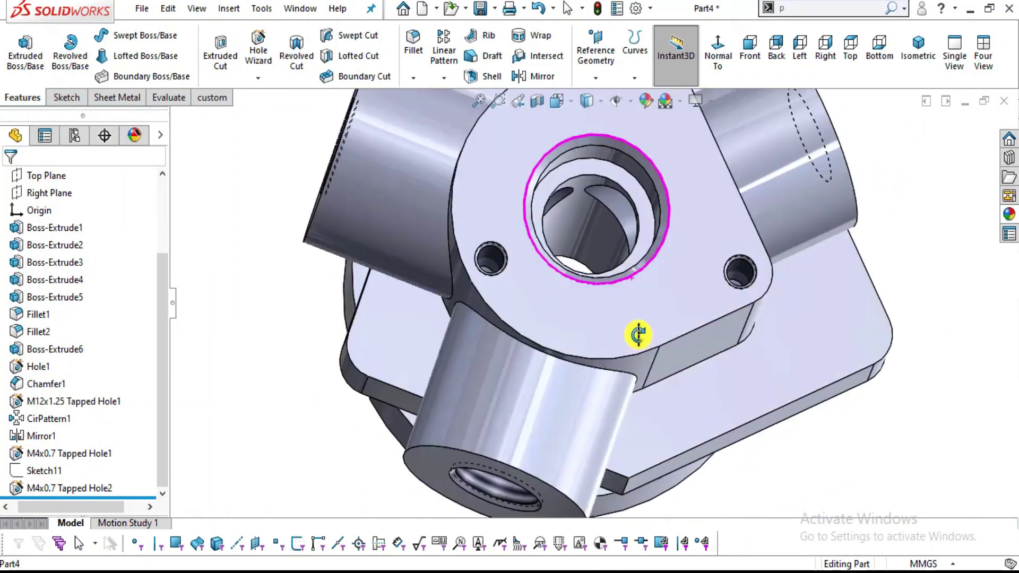
scroll(638, 334, "down", 3)
middle_click_drag(619, 221, 642, 367)
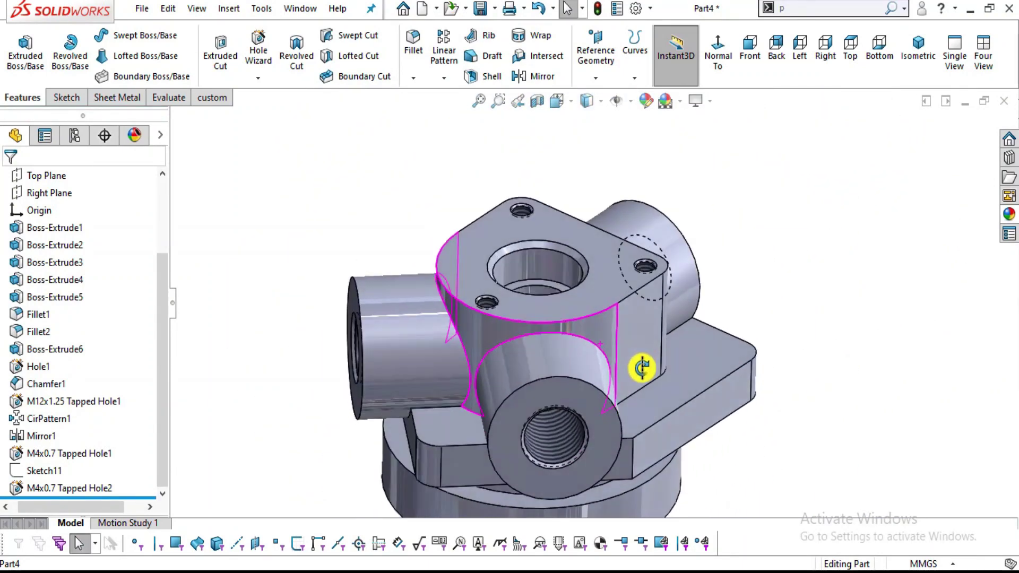
scroll(637, 384, "down", 3)
Check the mounting flange's hole callouts in drawing 15.jpg, and view the flange's face straight on in the part.
key("alt+Tab")
scroll(579, 382, "up", 3)
scroll(578, 382, "up", 5)
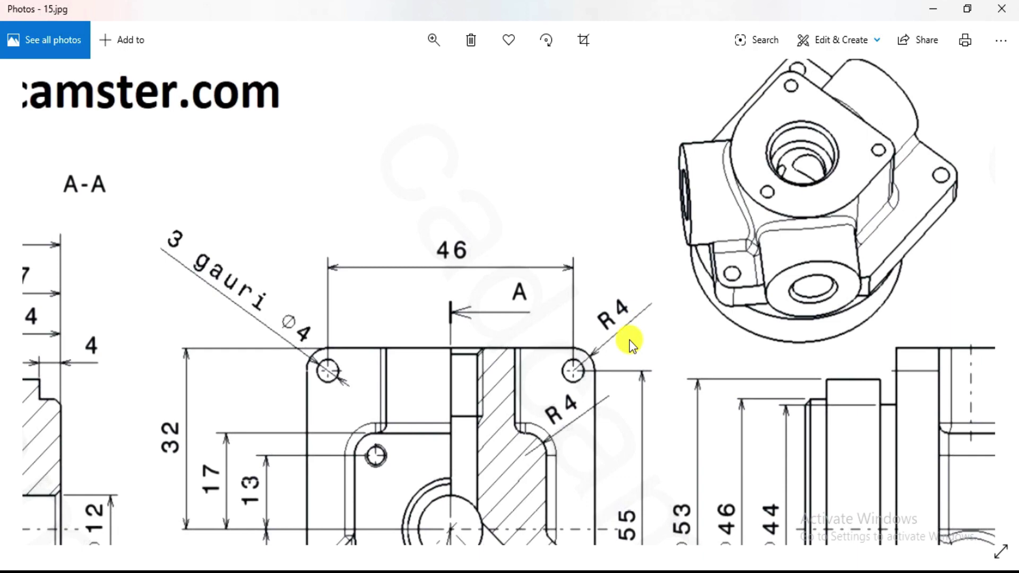
mouse_move(487, 370)
left_mouse_down()
mouse_move(528, 228)
mouse_move(648, 242)
mouse_move(646, 263)
left_mouse_up()
key("alt+Tab")
left_click(672, 335)
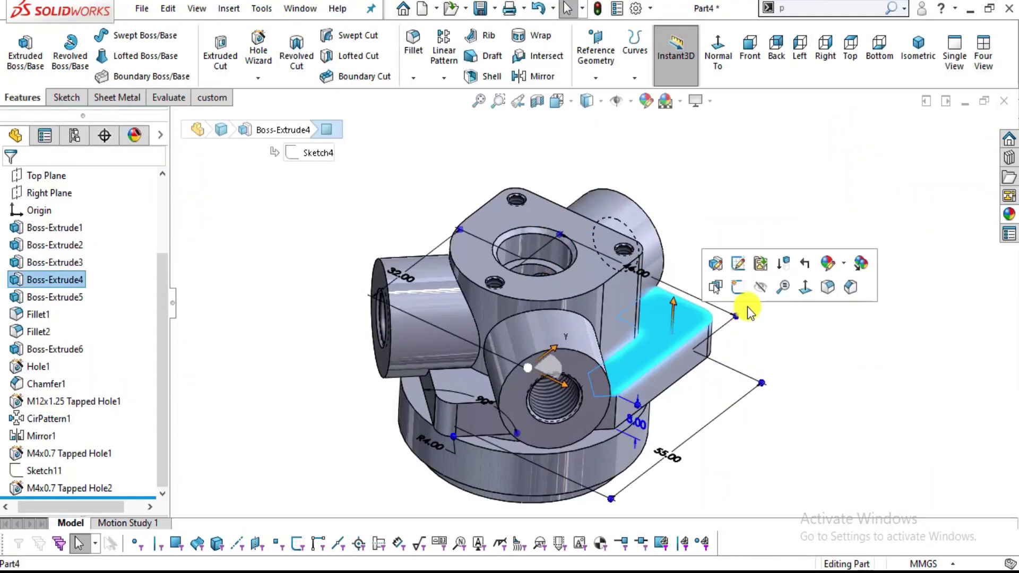
left_click(798, 290)
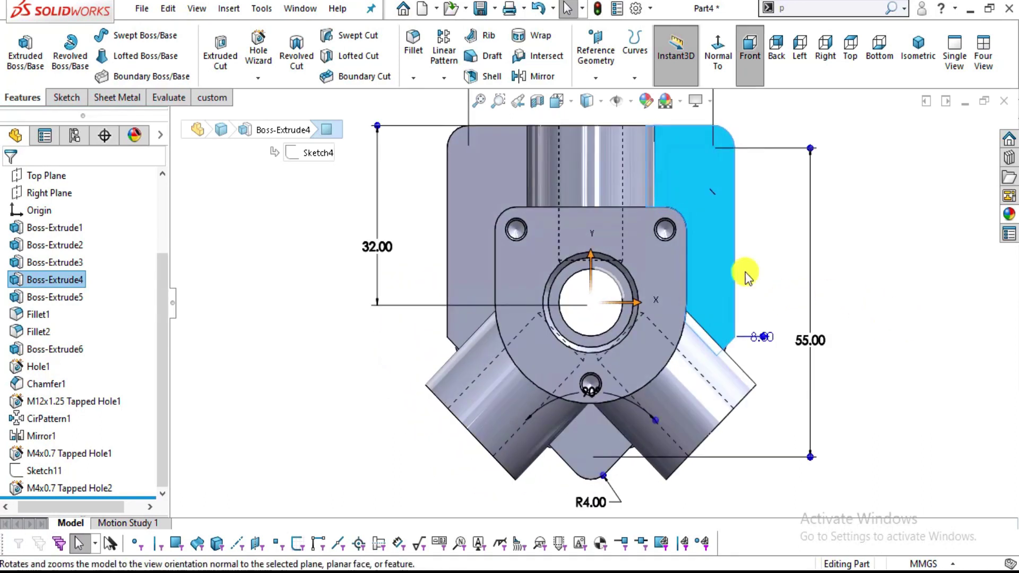
left_click(743, 273)
left_click(52, 97)
left_click(27, 35)
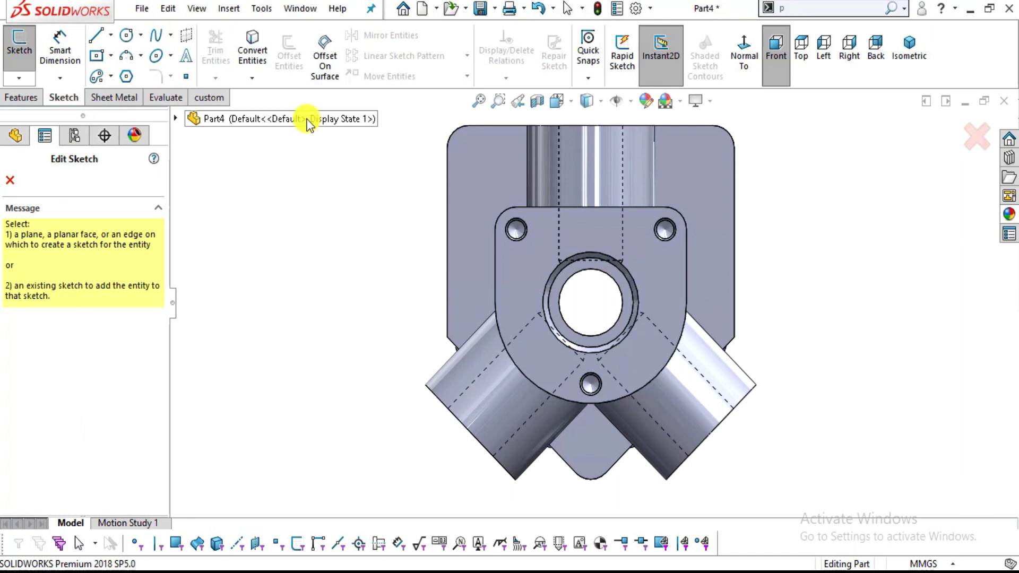
key("Escape")
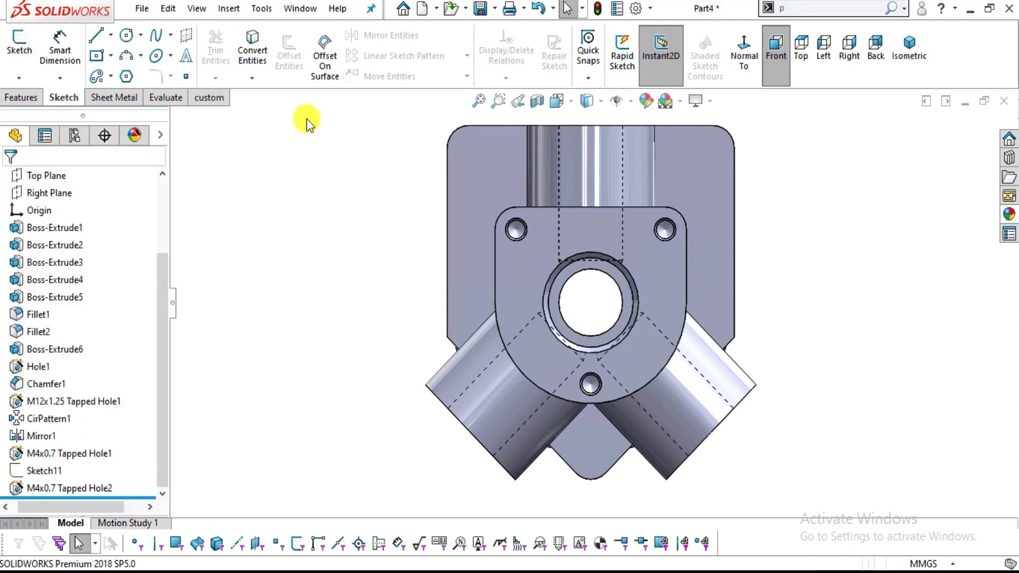
Start a Hole Wizard feature with the plain hole type, and check the flange hole diameter on the drawing.
left_click(31, 93)
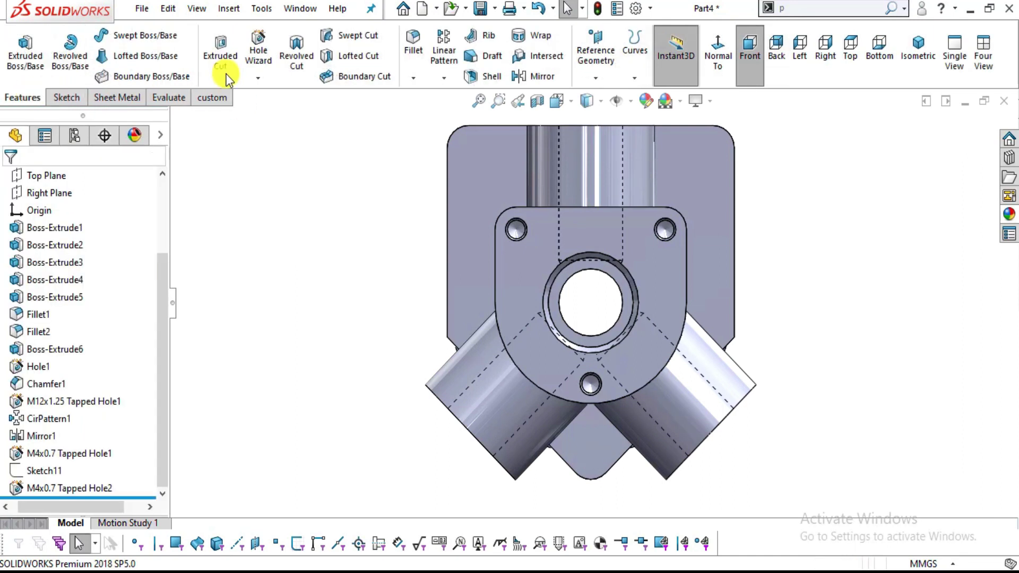
left_click(255, 48)
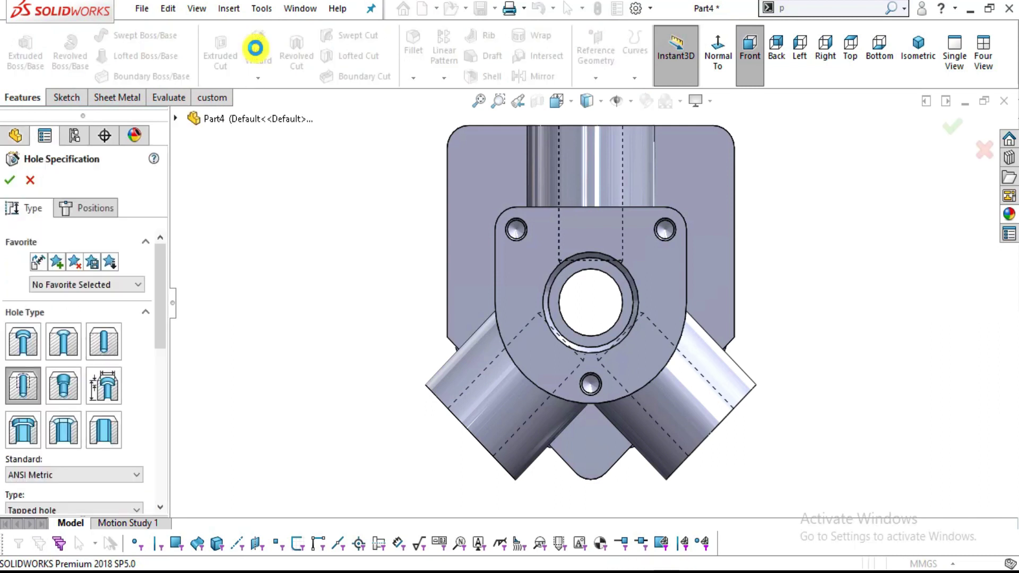
left_click(94, 343)
key("alt+Tab")
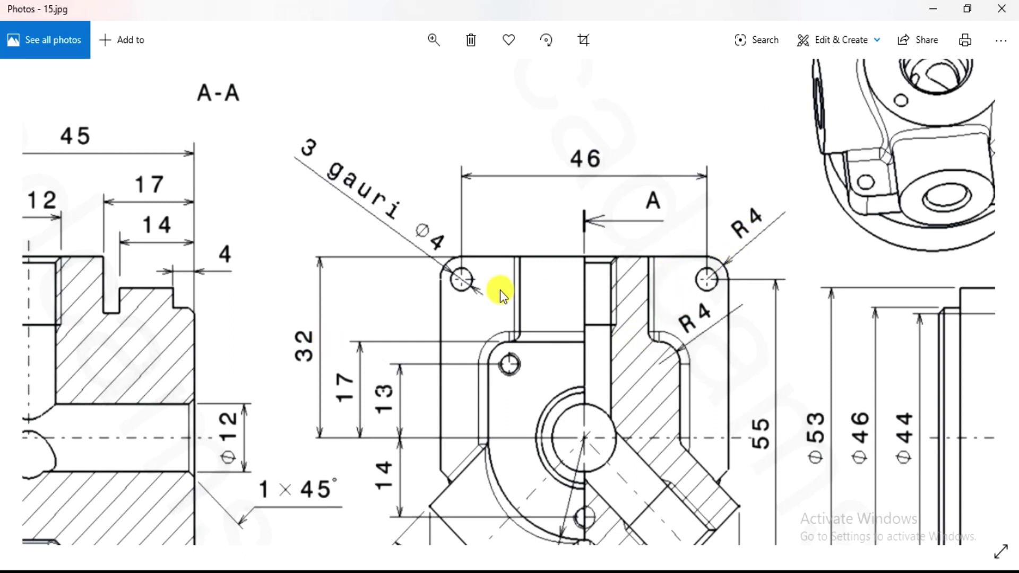
key("alt+Tab")
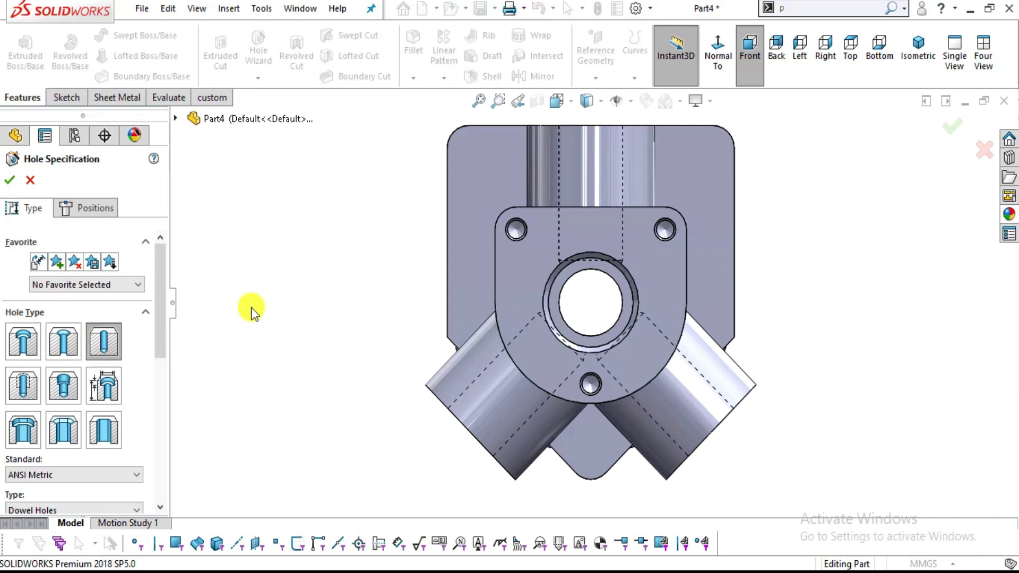
Set the plain hole's type to Tap Drills.
left_click_drag(159, 327, 82, 385)
left_click(77, 371)
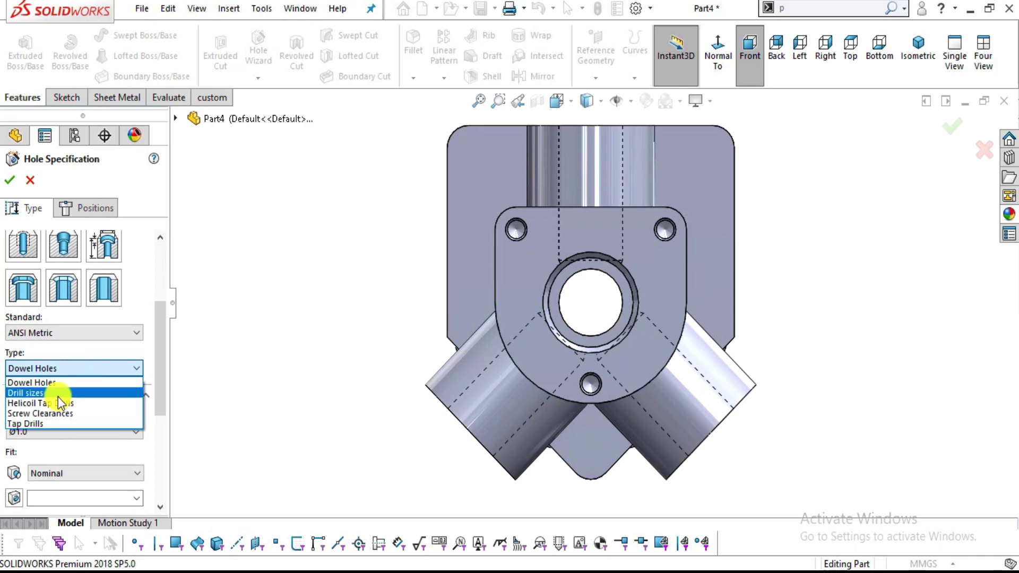
left_click(56, 423)
left_click_drag(160, 345, 159, 393)
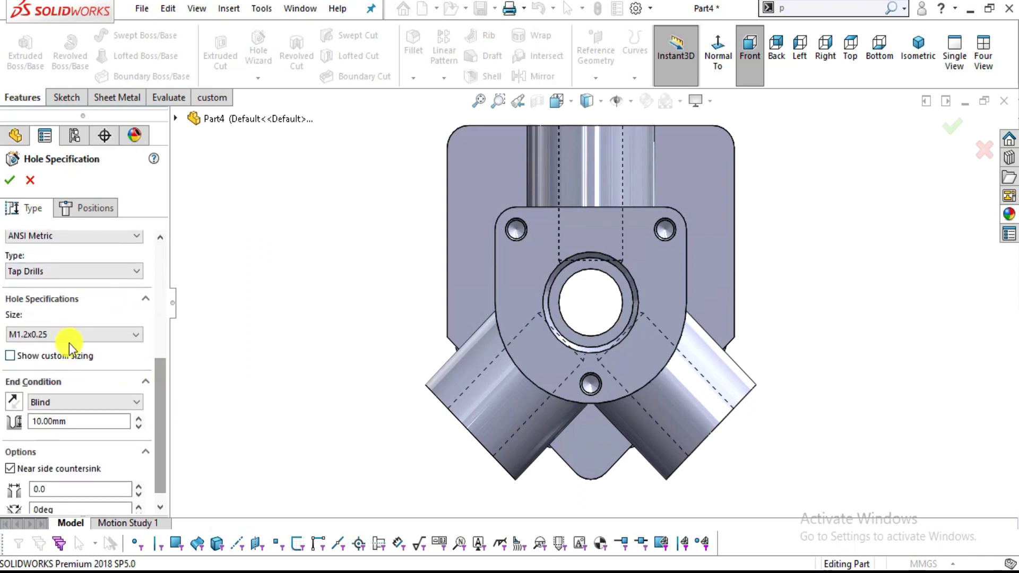
Change the plain hole's type to Drill sizes and turn off the near side countersink.
left_click(91, 272)
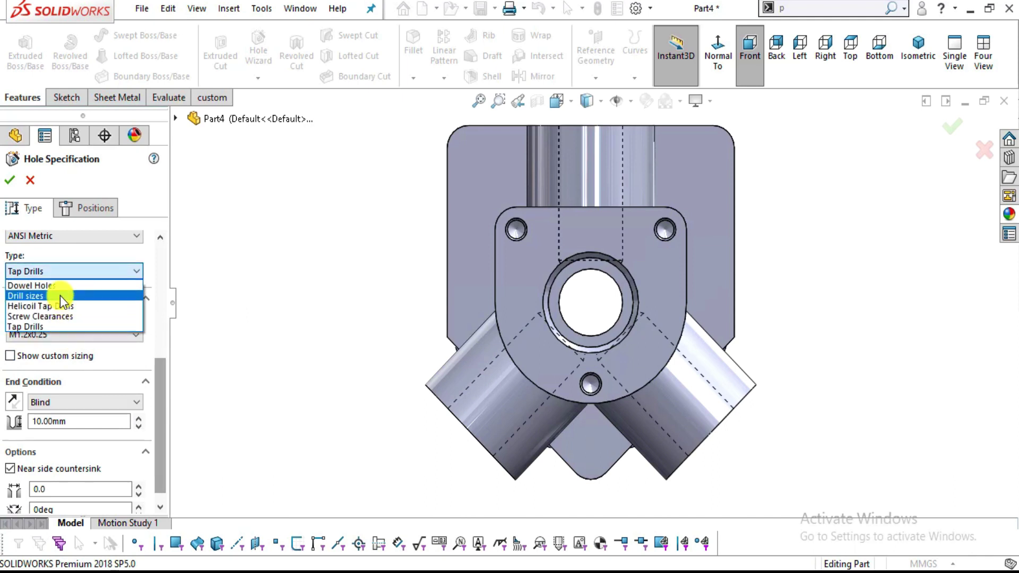
left_click(60, 295)
left_click(73, 334)
left_click(73, 334)
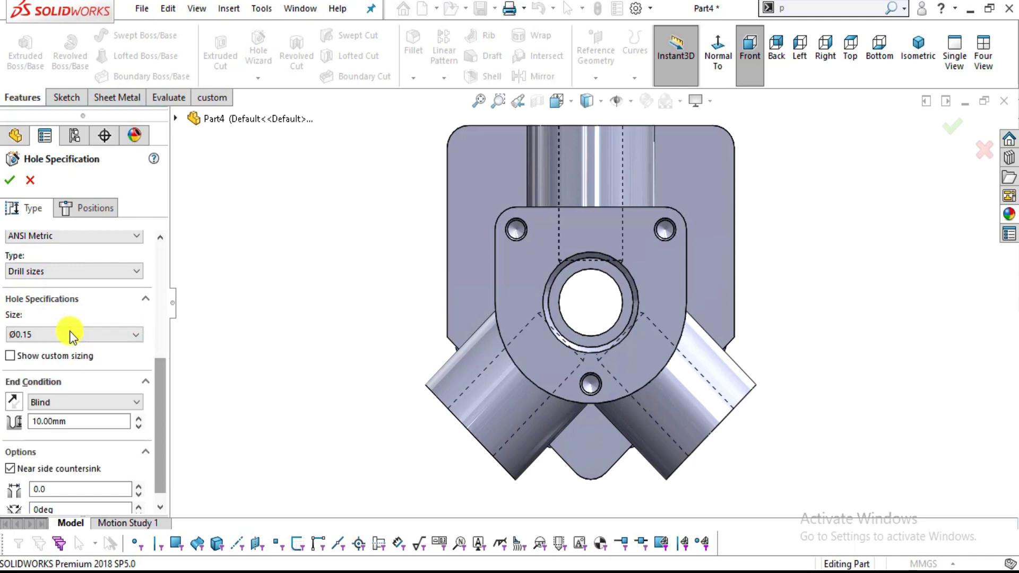
left_click(11, 469)
scroll(79, 456, "up", 1)
scroll(164, 434, "up", 2)
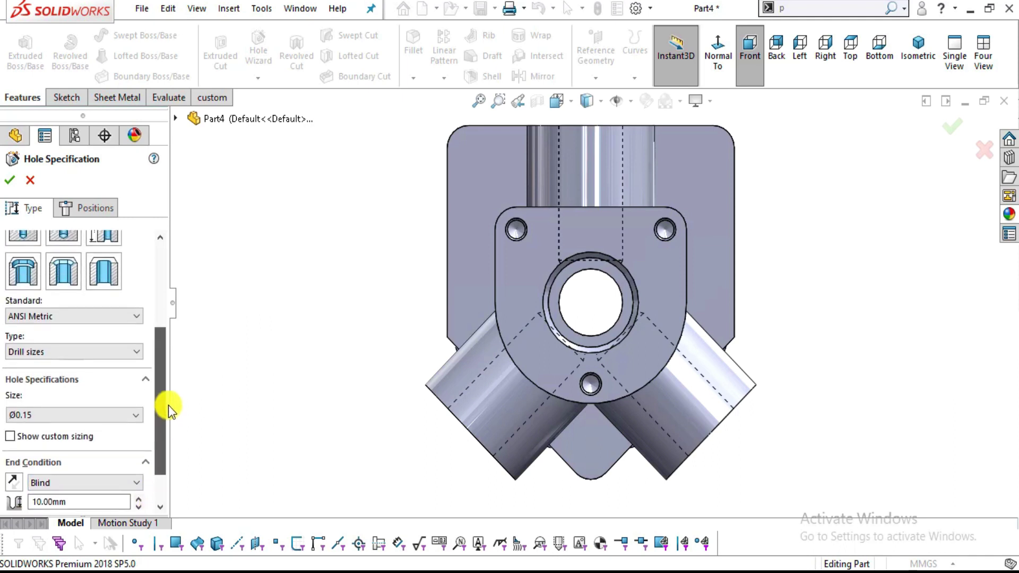
Switch the plain hole's type to Dowel Holes and back to Drill sizes.
left_click(74, 355)
left_click(66, 370)
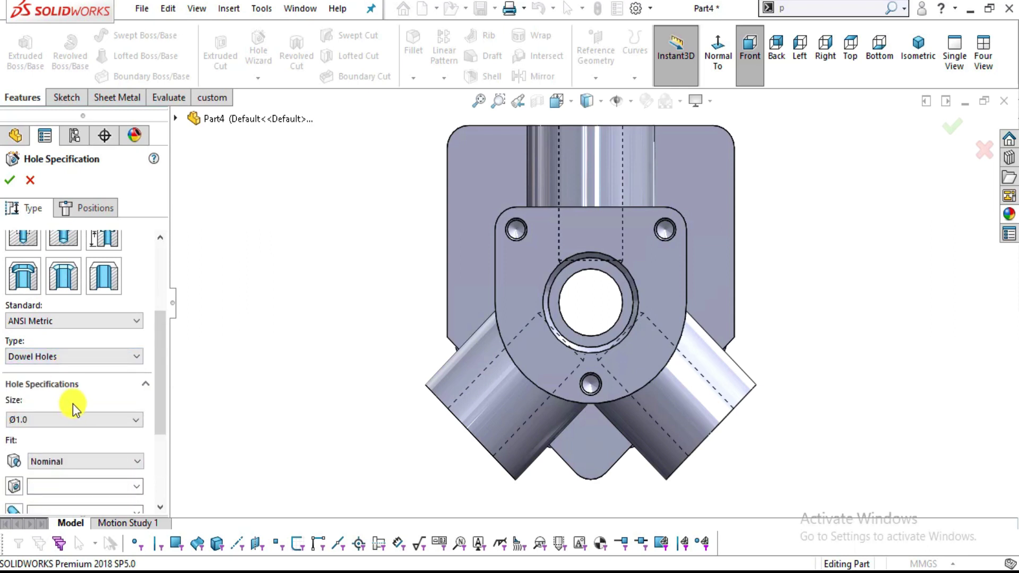
left_click(71, 352)
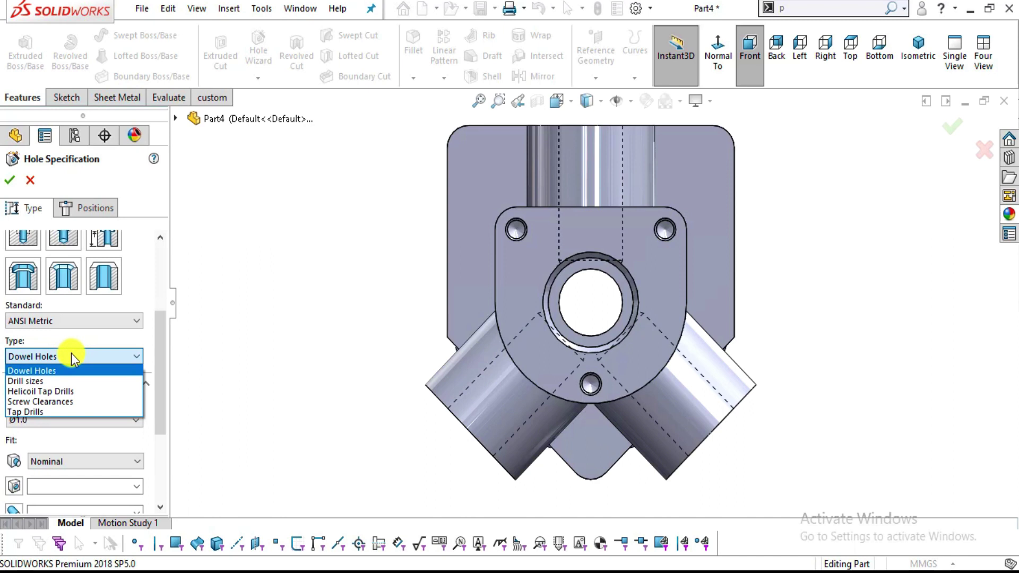
left_click(46, 380)
Set the plain hole's drill size to Ø4.0.
left_click(136, 419)
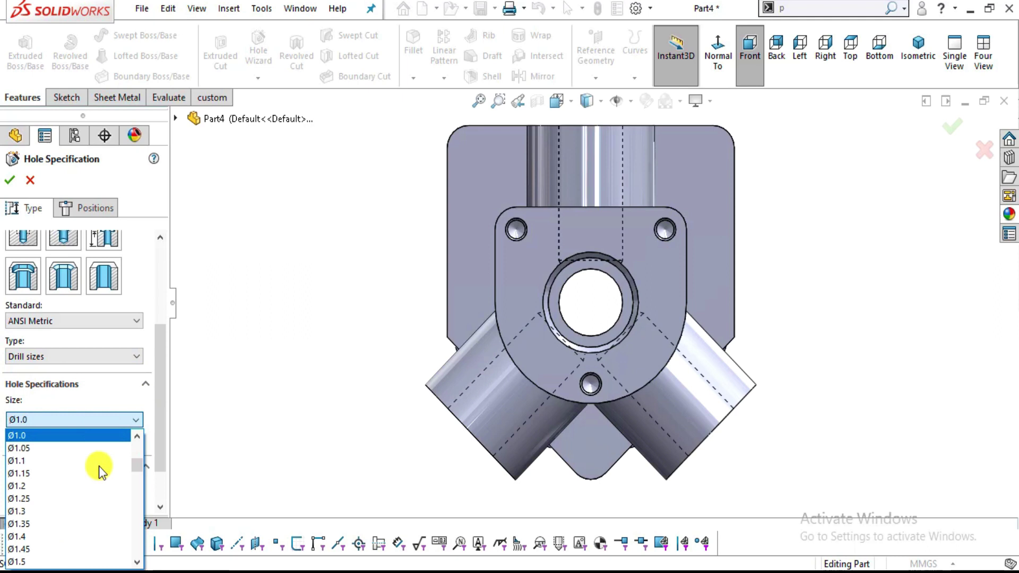
scroll(97, 475, "down", 8)
scroll(95, 480, "down", 20)
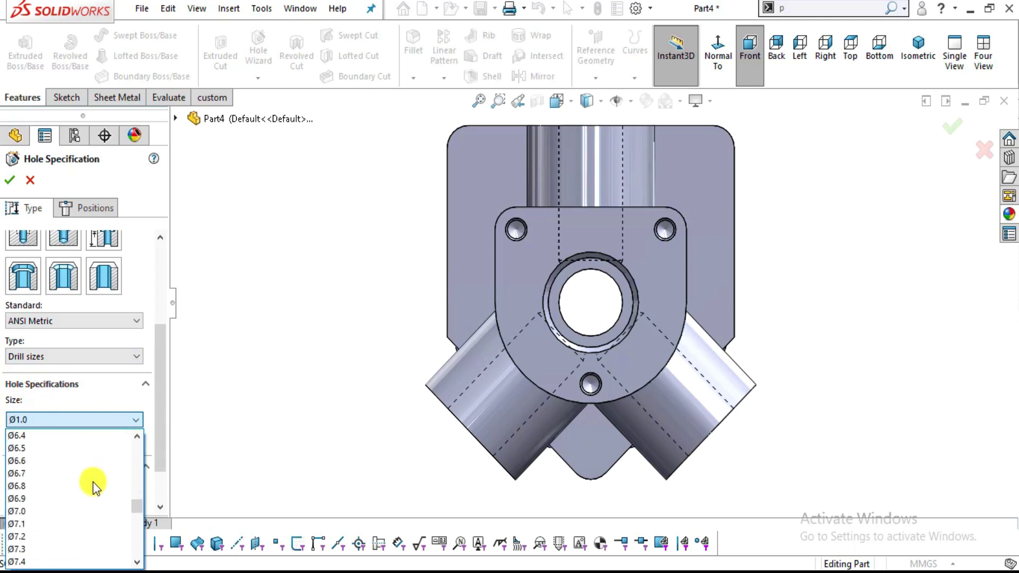
scroll(94, 484, "up", 5)
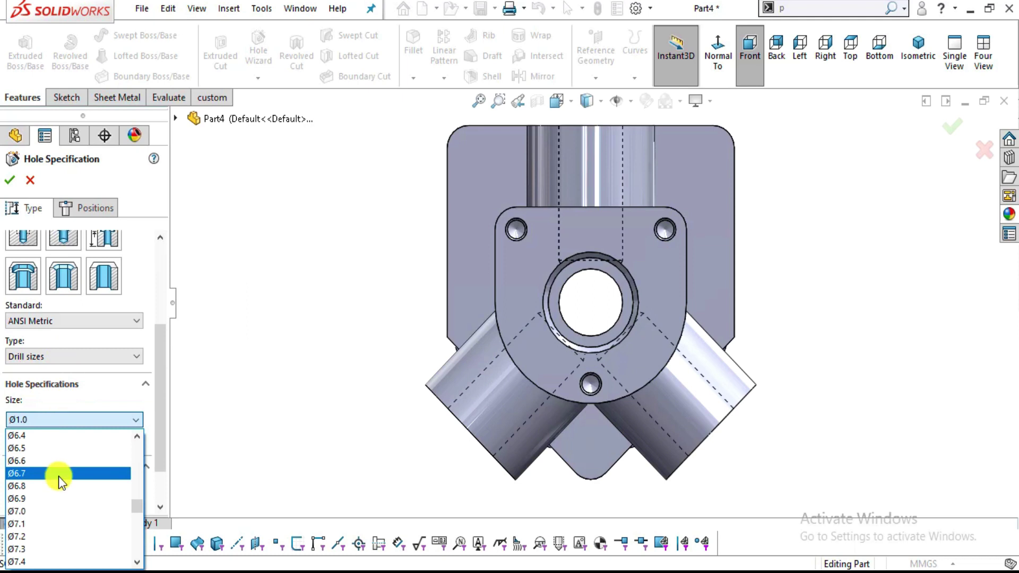
scroll(59, 476, "up", 2)
scroll(58, 476, "up", 3)
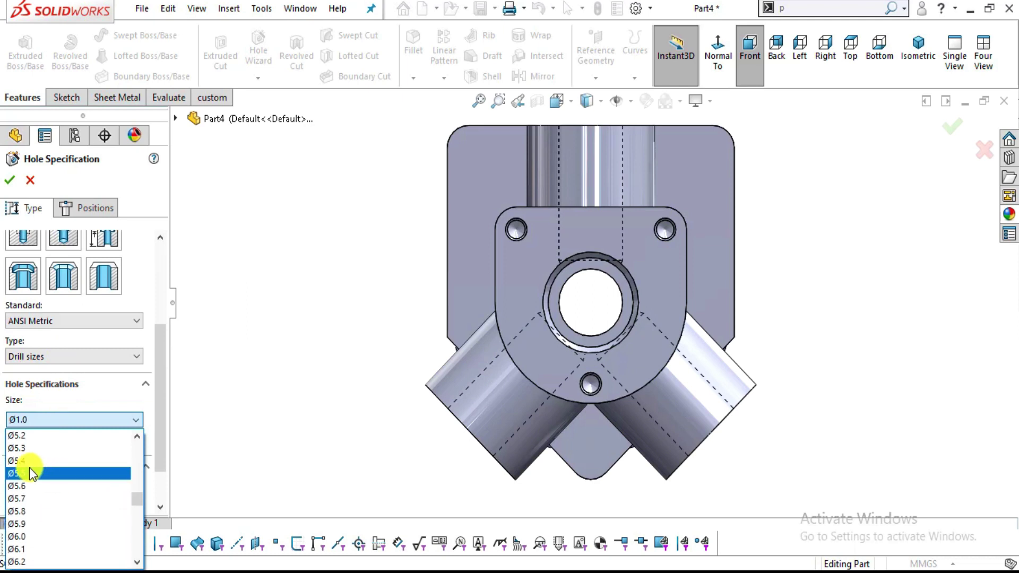
scroll(27, 446, "up", 2)
scroll(30, 464, "up", 2)
left_click(30, 438)
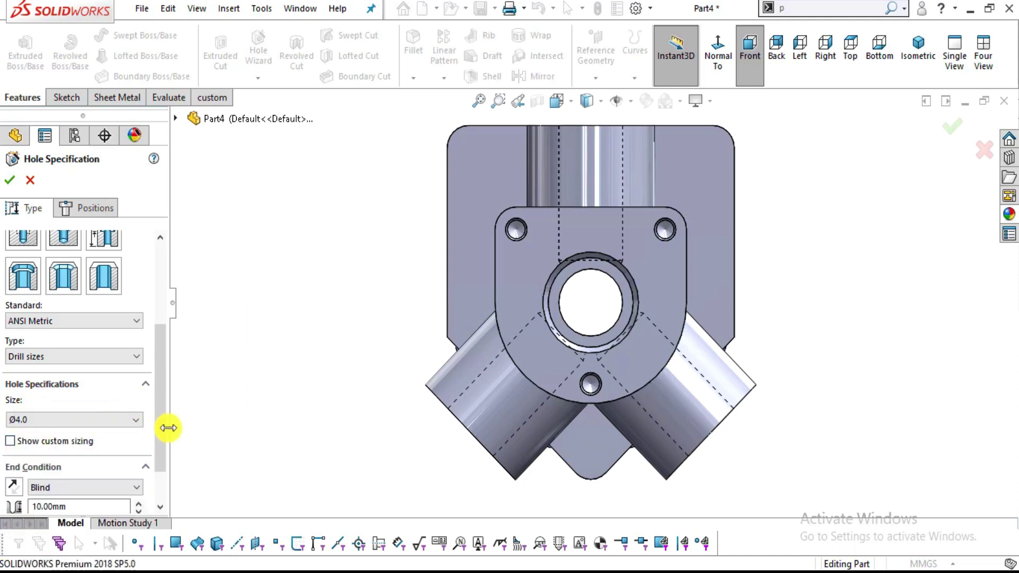
Set the blind hole depth to 8 mm and check the flange thickness in drawing 15.jpg.
scroll(163, 414, "down", 3)
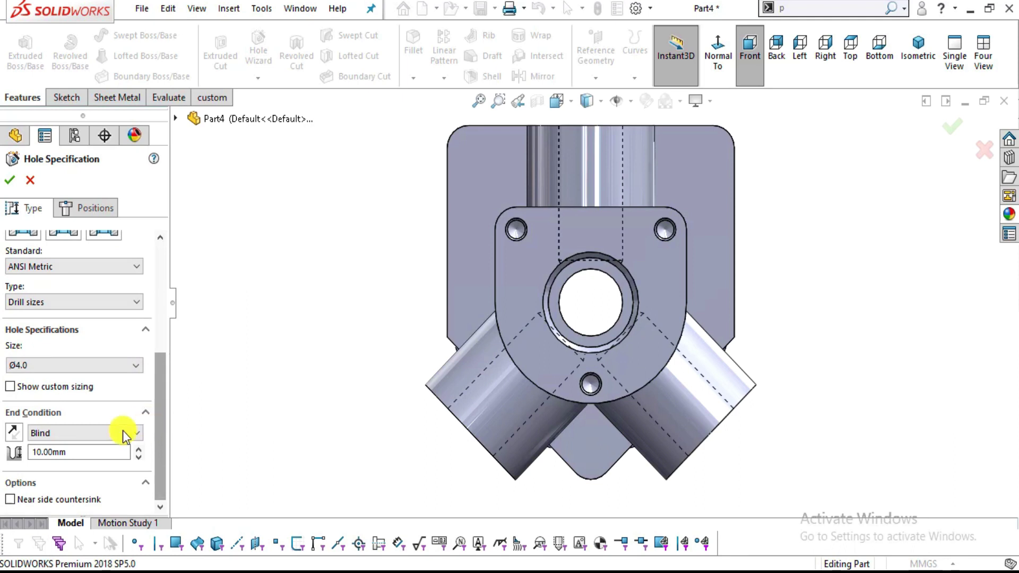
left_click_drag(75, 452, 2, 439)
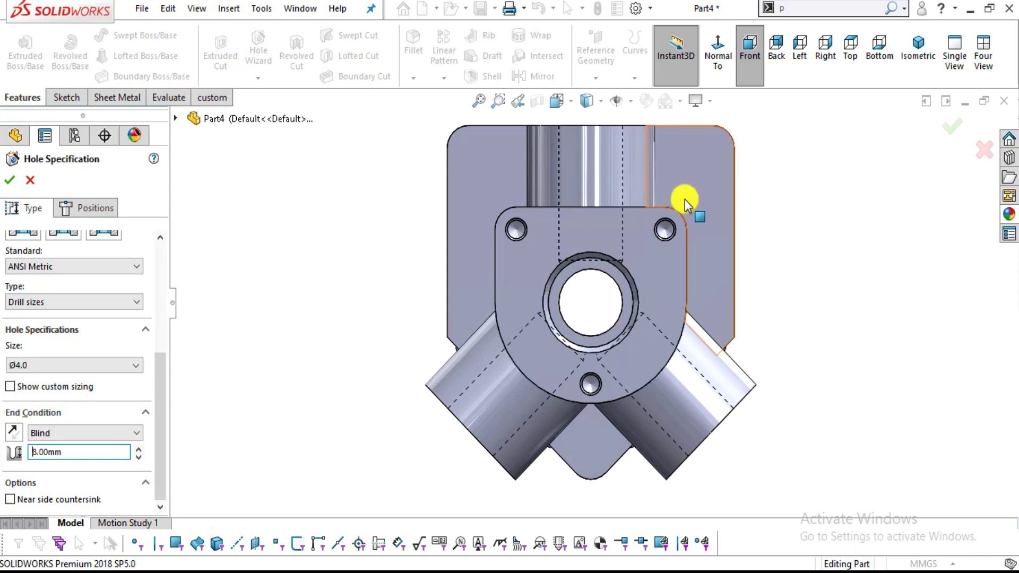
key("alt+Tab")
scroll(216, 392, "up", 5)
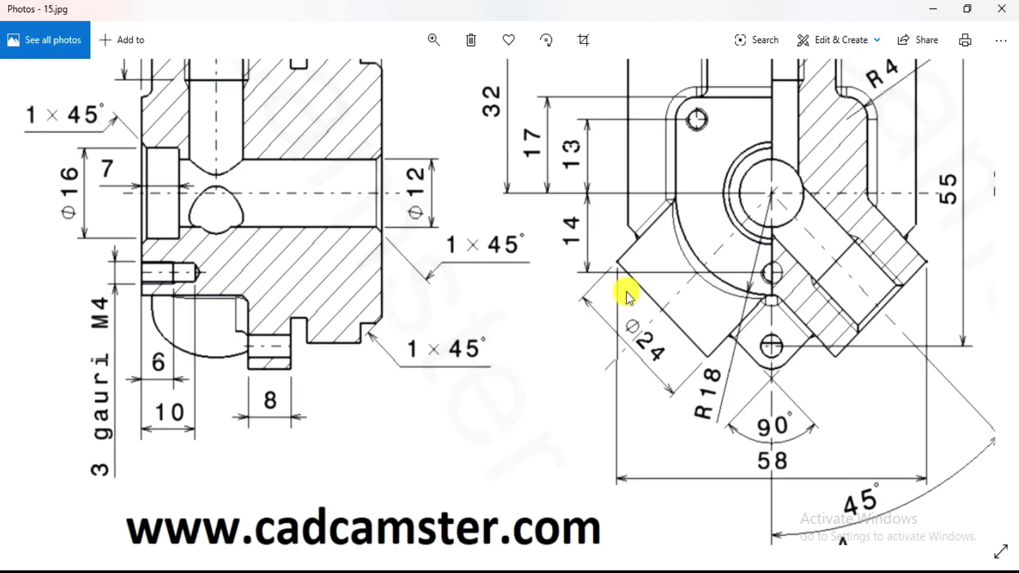
scroll(627, 291, "down", 5)
key("alt+Tab")
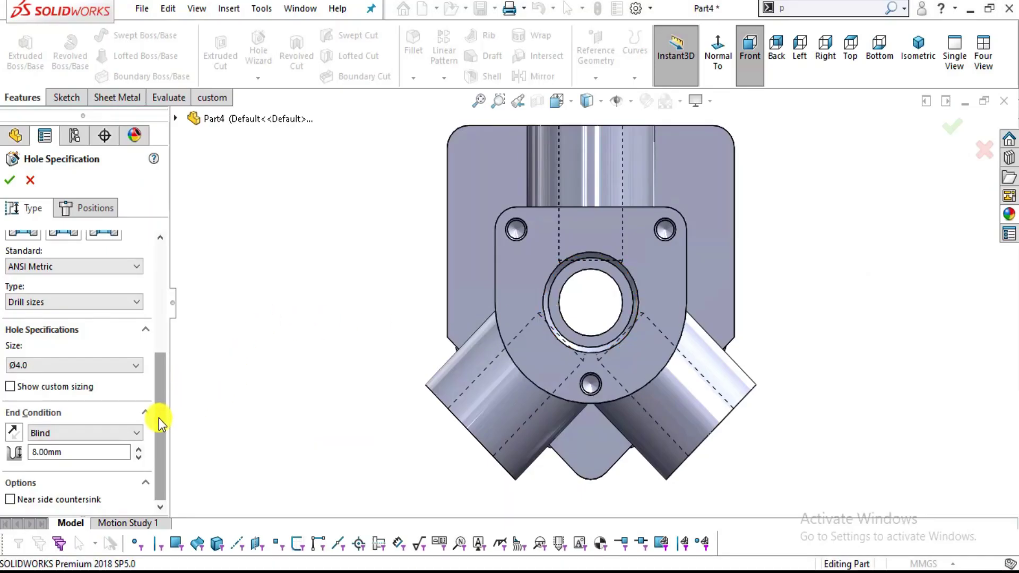
Place three holes in a 3D sketch, centred on the flange's two upper rounded corners and its lower rounded tip, and finish the feature.
left_click(107, 203)
left_click(85, 347)
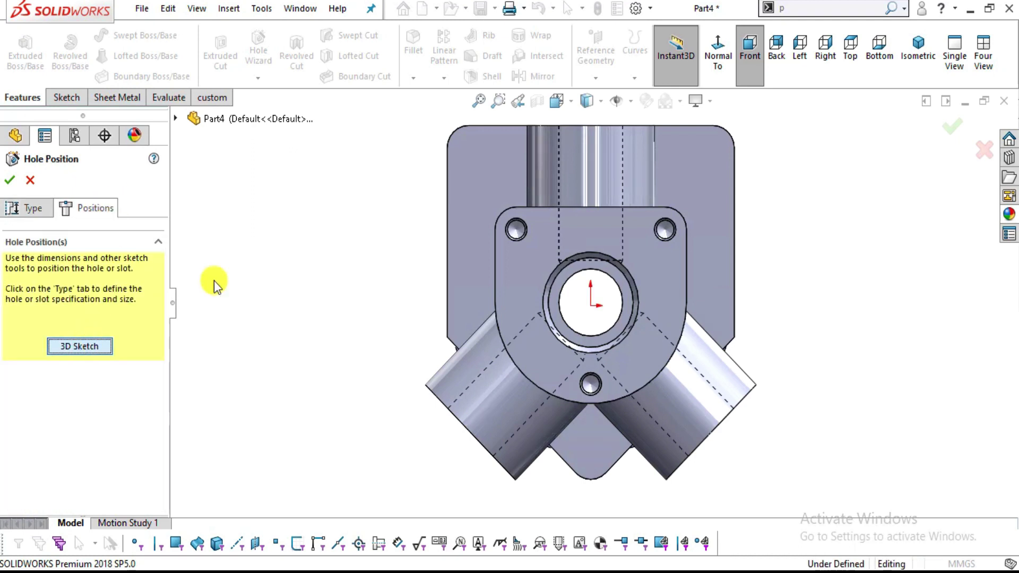
scroll(669, 236, "up", 1)
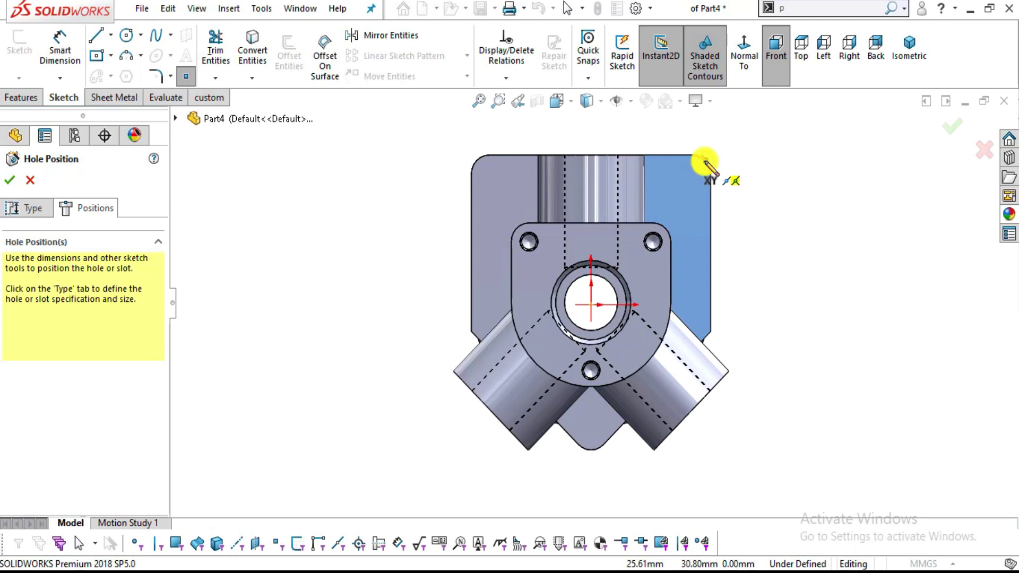
scroll(706, 164, "down", 1)
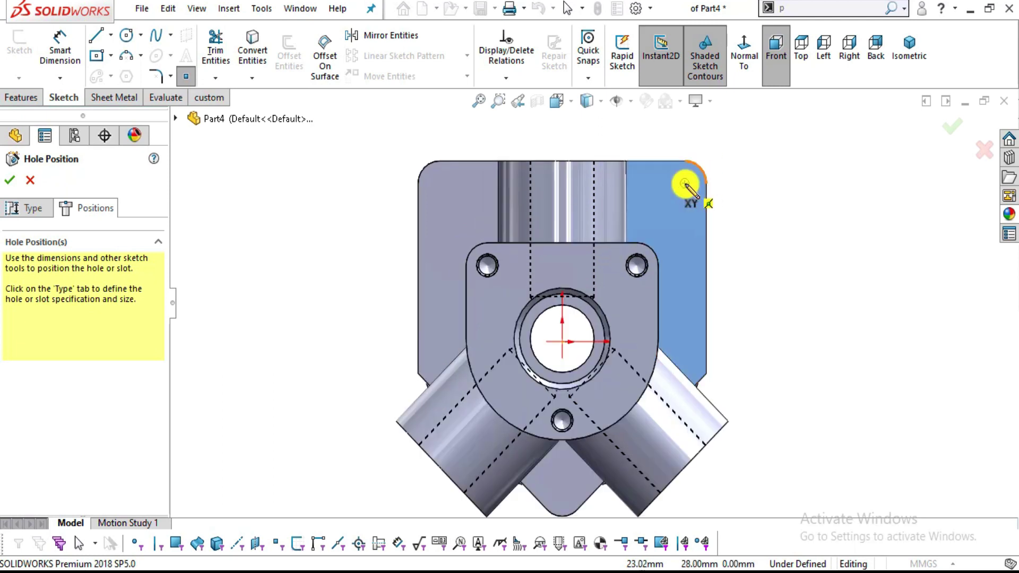
left_click(684, 184)
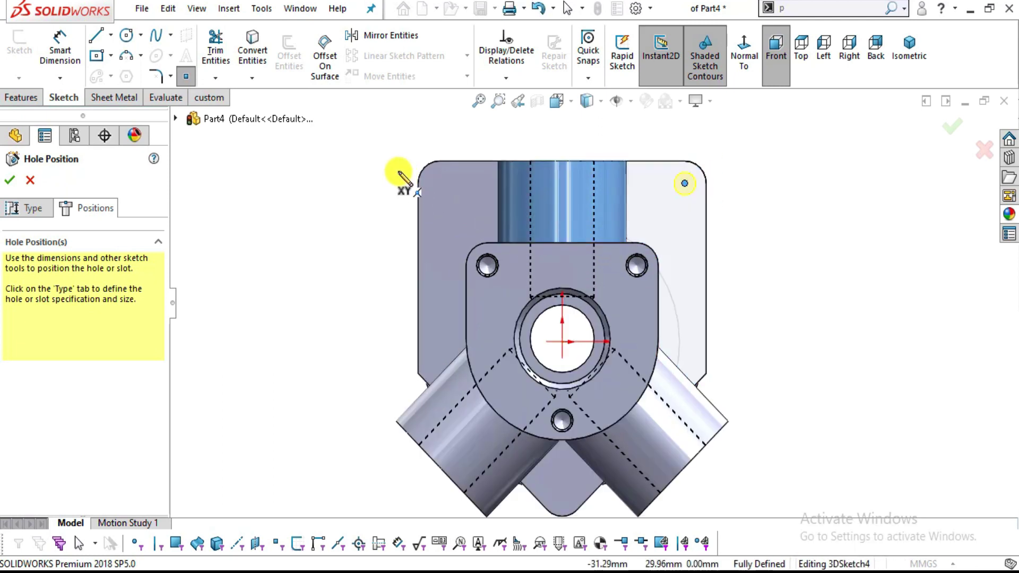
left_click(440, 184)
scroll(626, 432, "up", 2)
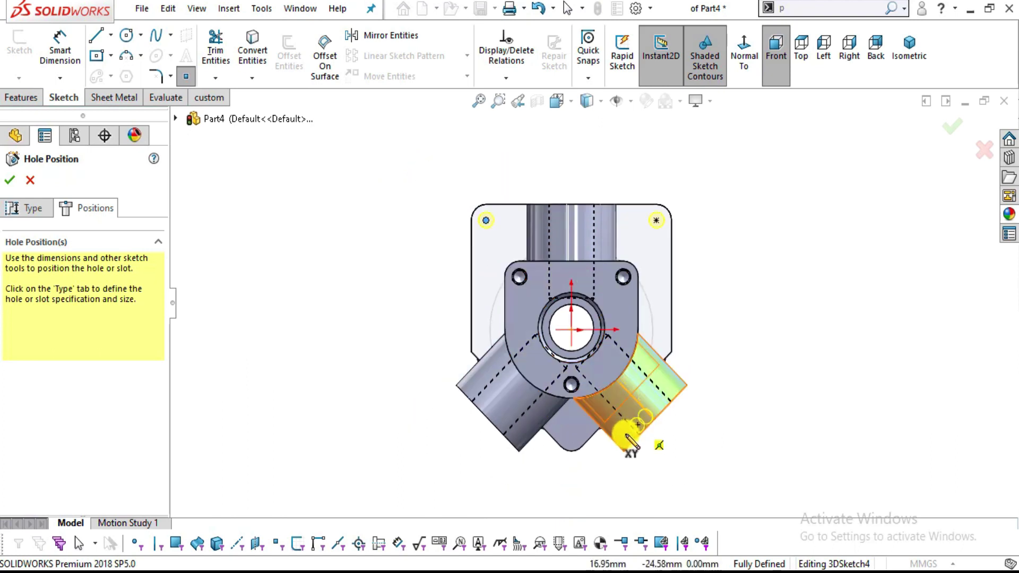
scroll(562, 448, "down", 4)
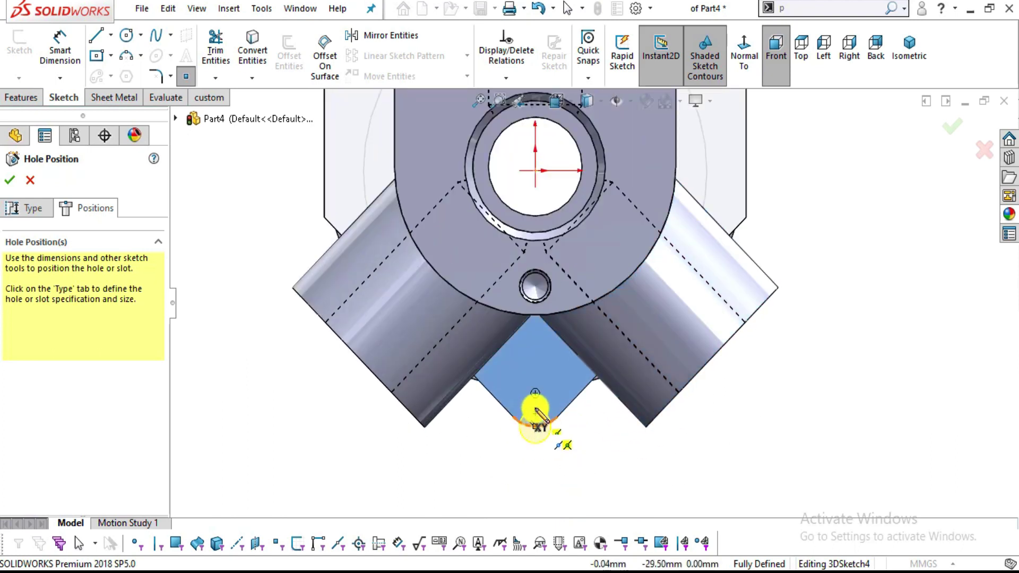
left_click(535, 394)
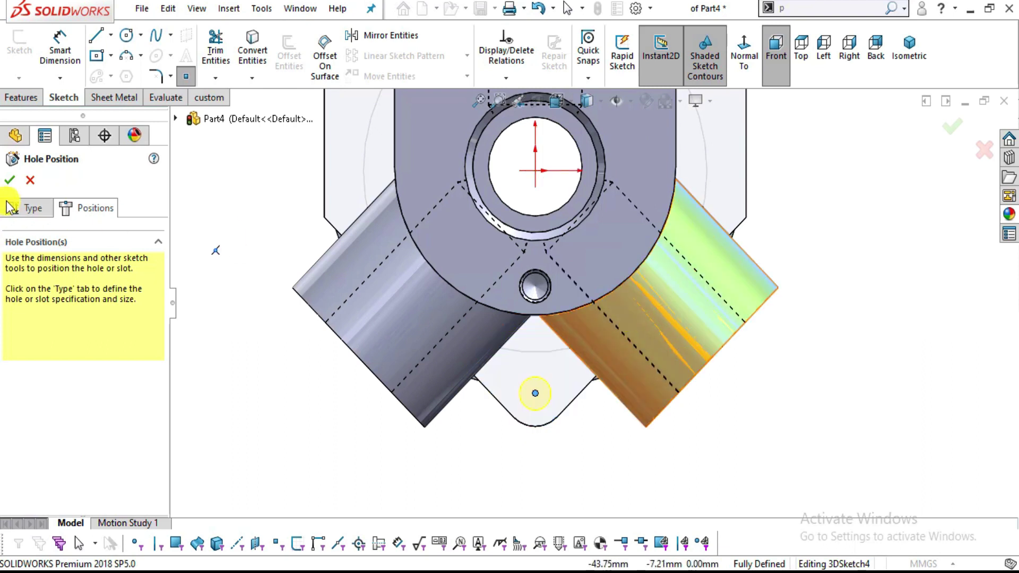
left_click(10, 181)
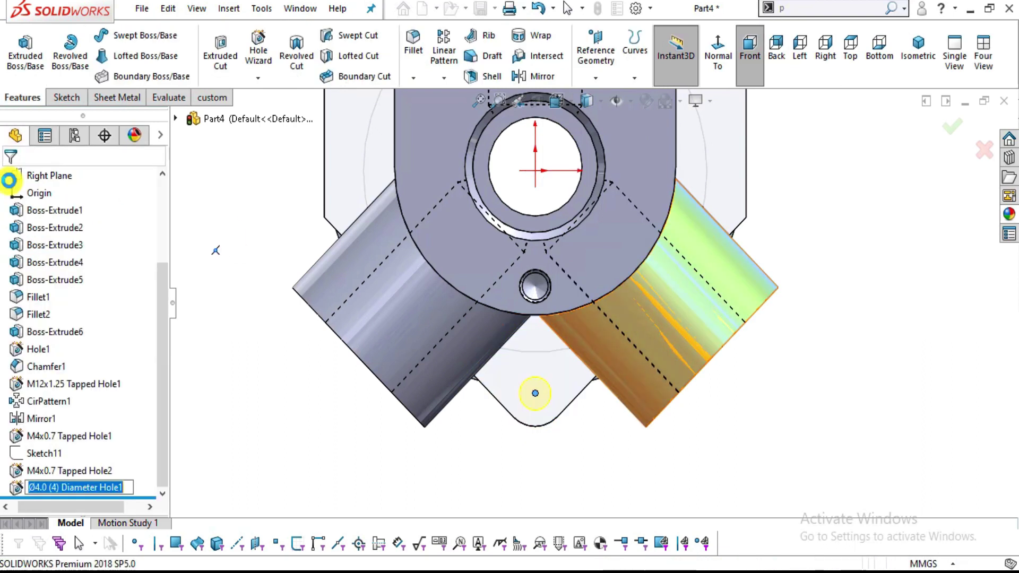
Inspect the new flange holes and the rest of the part from several sides.
middle_click_drag(643, 382, 599, 398)
scroll(599, 398, "up", 2)
scroll(573, 186, "down", 2)
scroll(528, 387, "up", 5)
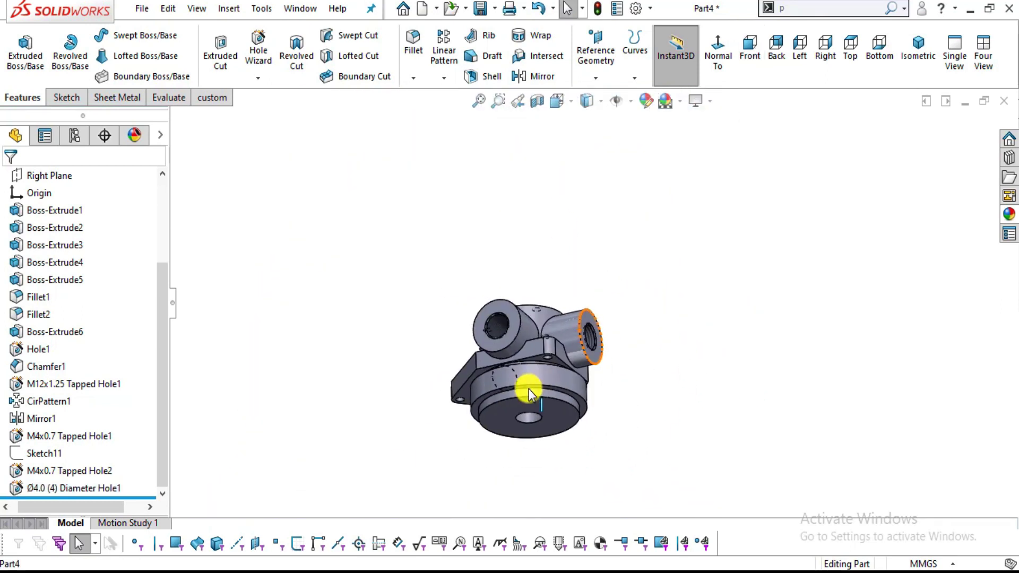
middle_click_drag(529, 390, 556, 365)
scroll(577, 311, "down", 3)
middle_click_drag(577, 312, 544, 429)
scroll(537, 337, "up", 2)
middle_click_drag(537, 337, 619, 223)
middle_click_drag(762, 255, 617, 262)
Examine the front, side and isometric views in drawing 15.jpg for the remaining fillet radii.
key("alt+Tab")
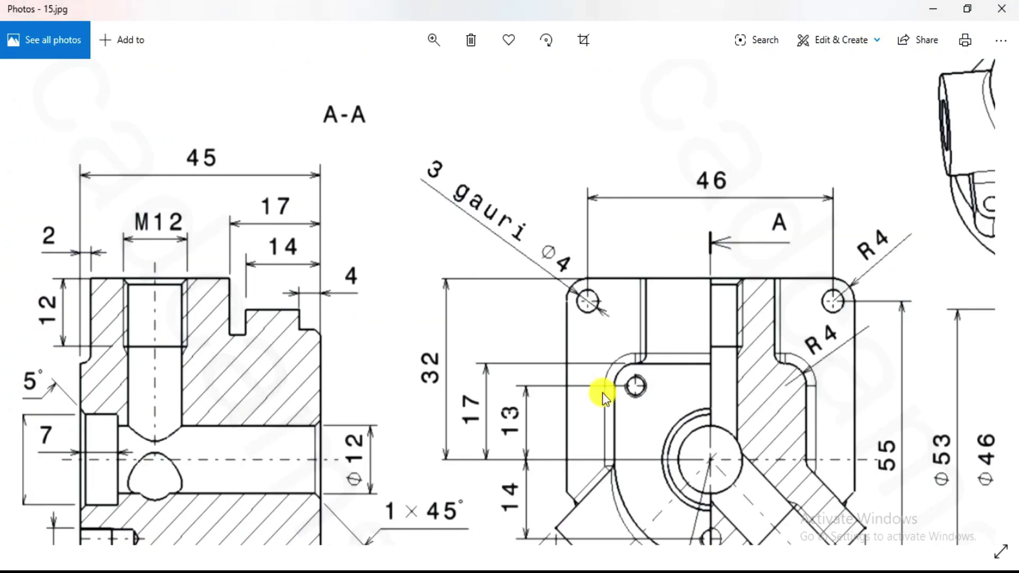
left_click_drag(600, 391, 276, 405)
scroll(607, 285, "up", 1)
scroll(608, 285, "down", 1)
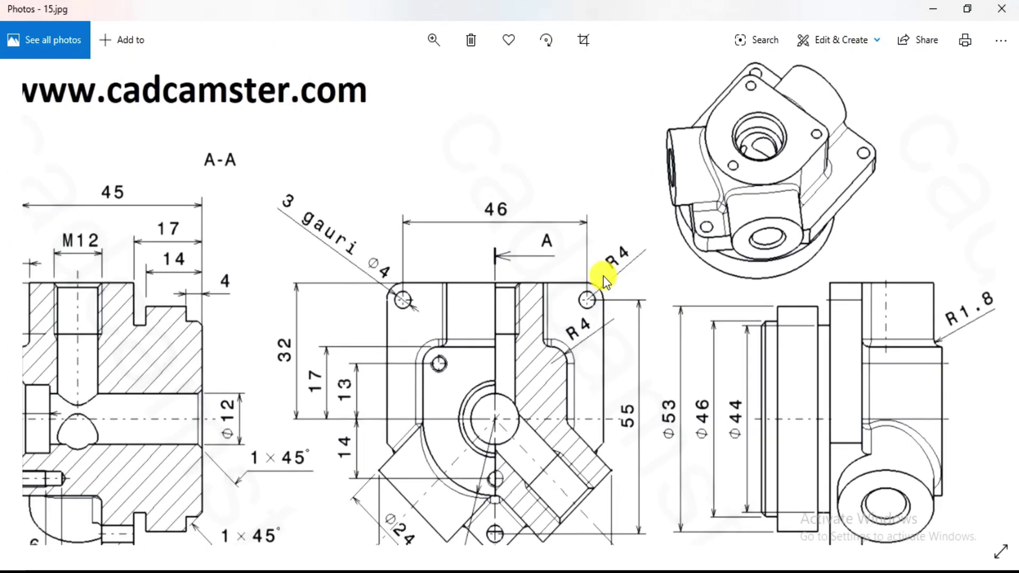
mouse_move(603, 346)
left_mouse_down()
mouse_move(604, 322)
mouse_move(591, 352)
left_mouse_up()
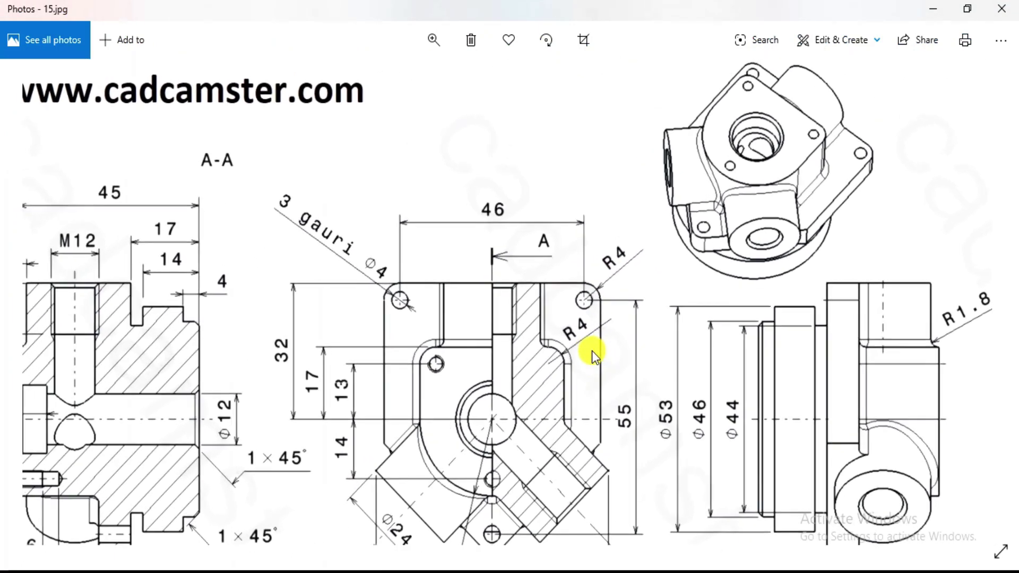
key("alt+Tab")
key("alt+Tab")
scroll(661, 415, "up", 1)
left_click_drag(509, 323, 626, 313)
mouse_move(905, 233)
left_mouse_down()
mouse_move(871, 295)
mouse_move(909, 292)
left_mouse_up()
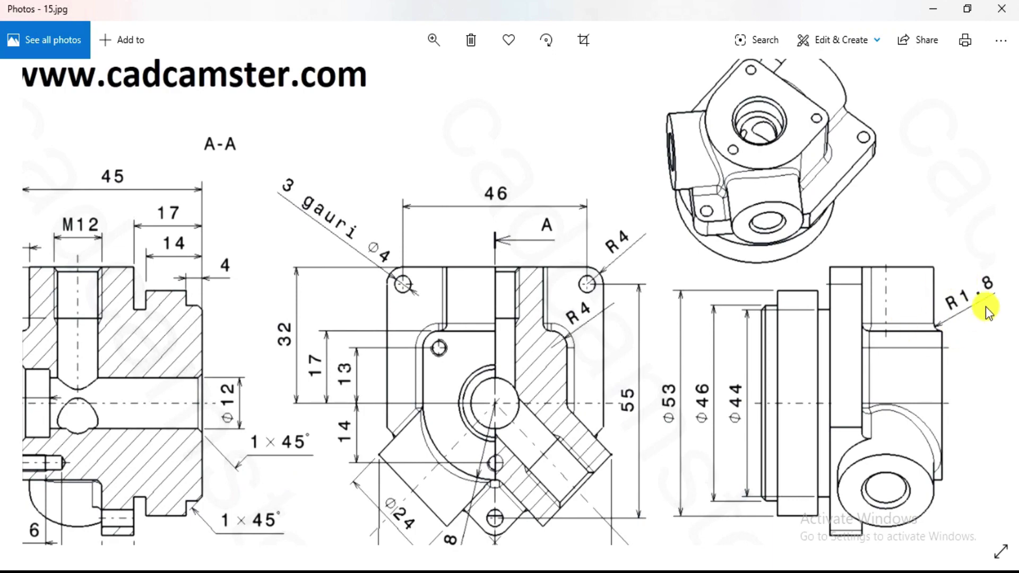
key("alt+Tab")
Start a constant size fillet with a symmetric radius of 1.8 mm.
middle_click_drag(618, 348, 648, 345)
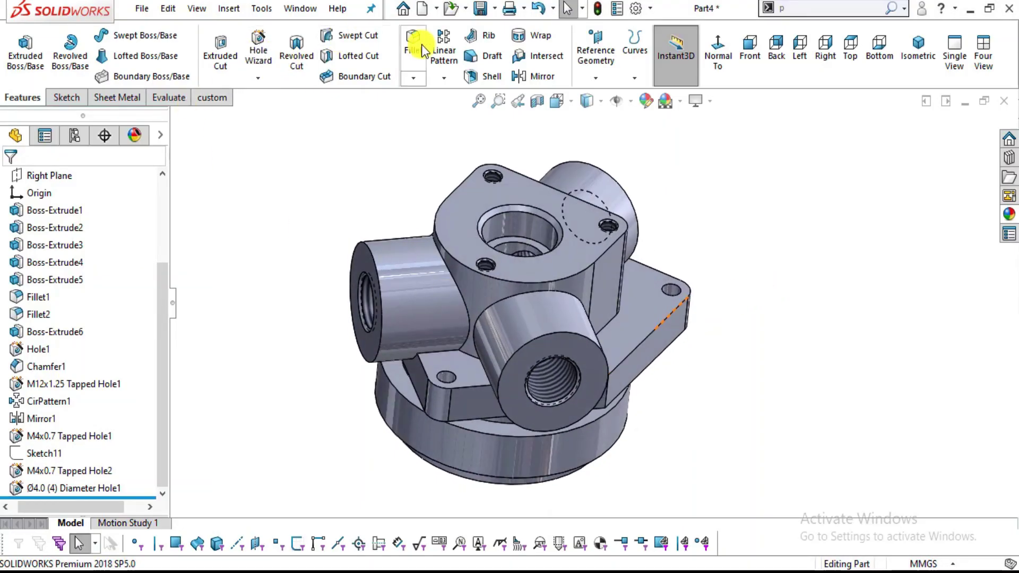
middle_click_drag(675, 386, 674, 408)
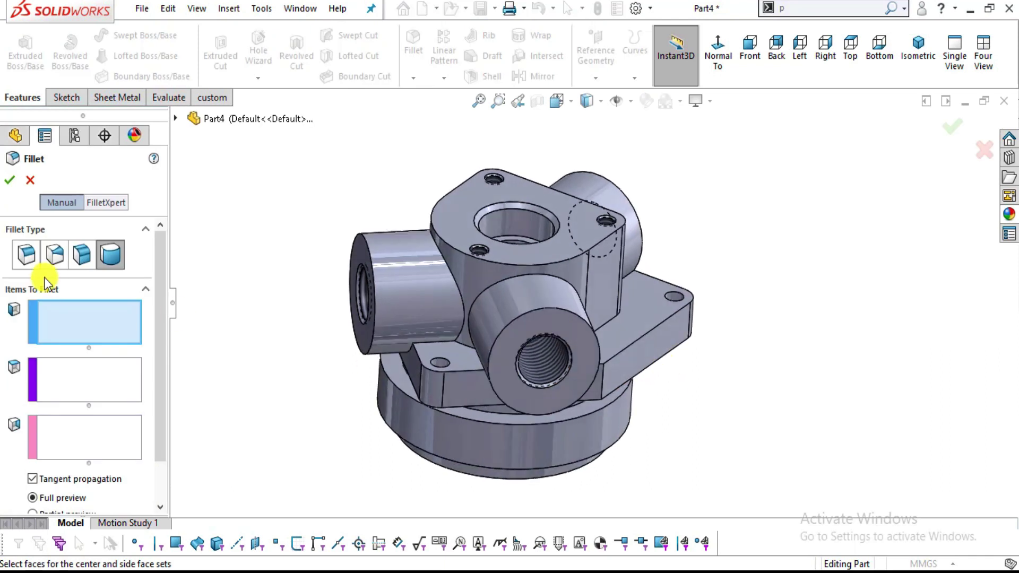
left_click(36, 258)
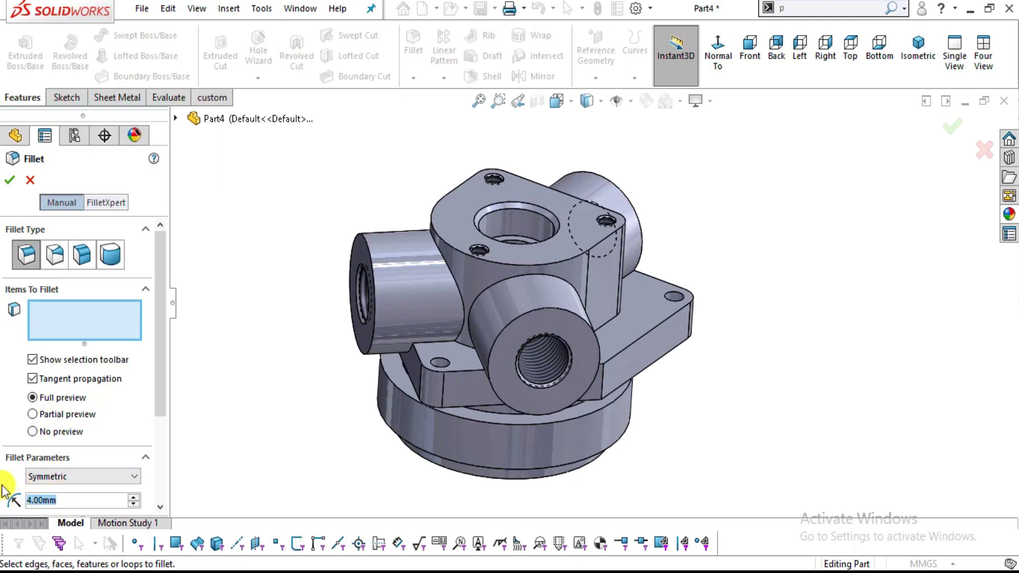
type("1.8")
key("Return")
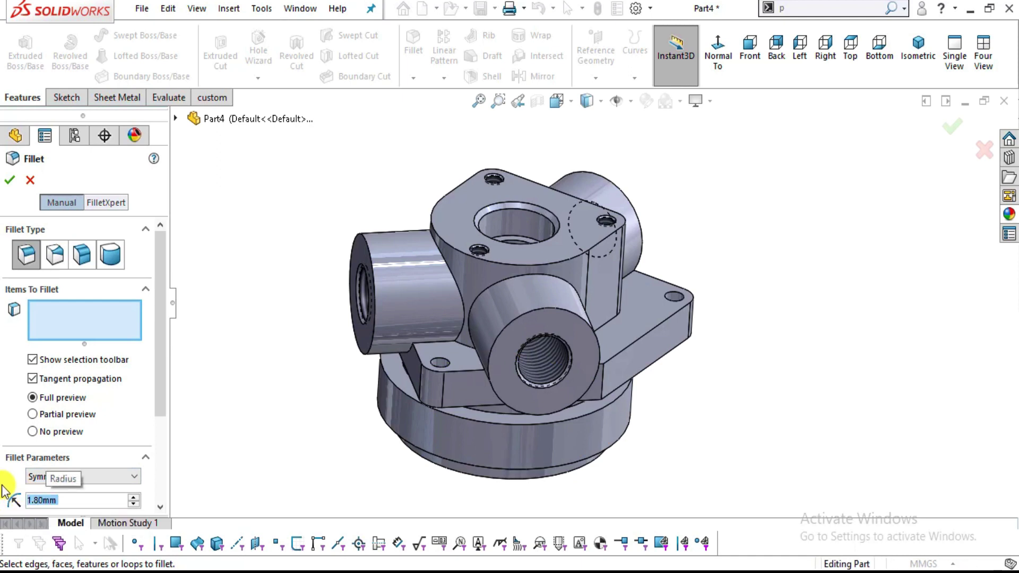
Select the two edges where the angled cylindrical bosses meet the central body for the fillet.
scroll(618, 371, "down", 2)
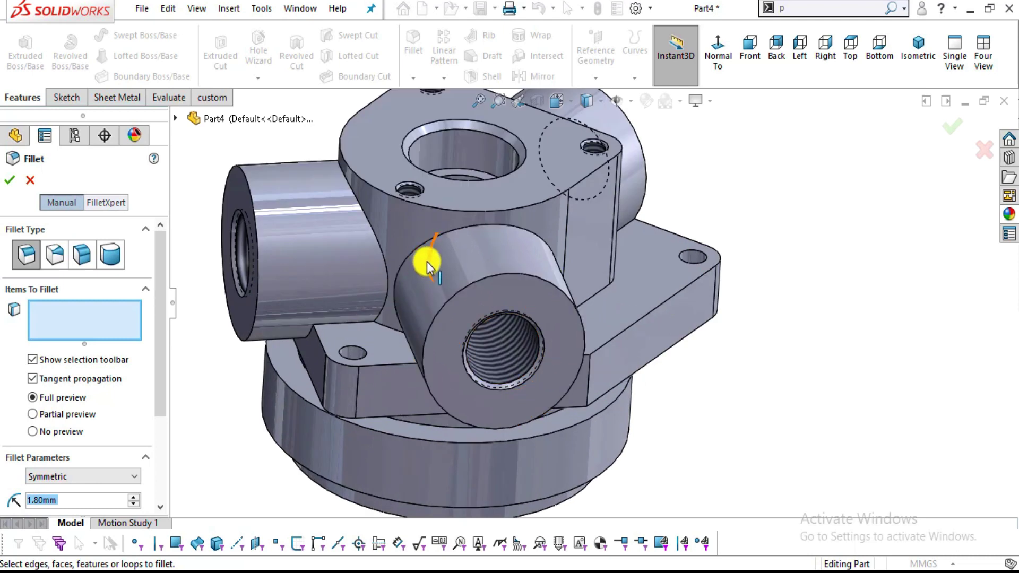
left_click(427, 244)
middle_click_drag(416, 264, 371, 237)
left_click(378, 241)
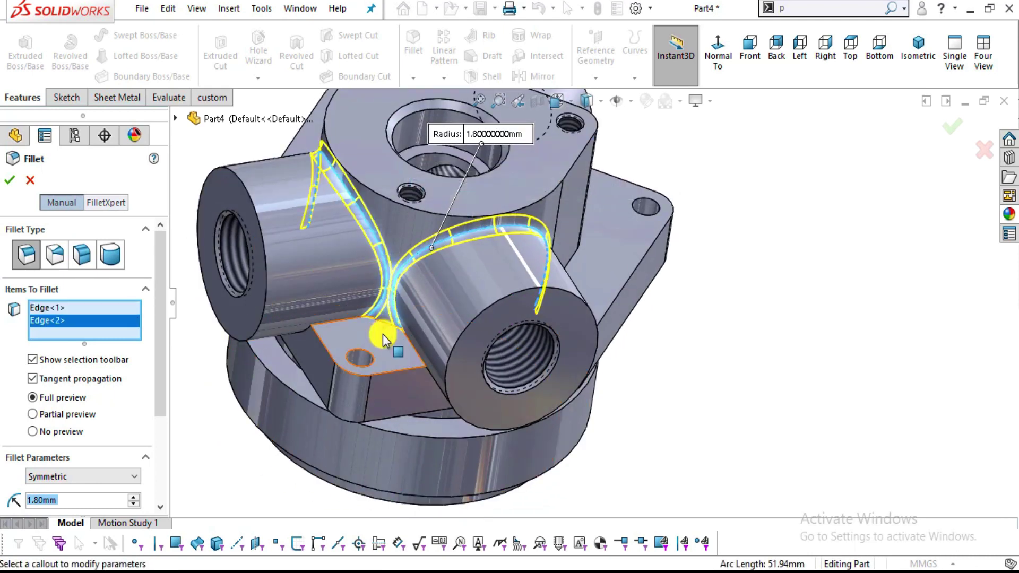
Add the short edge between the angled bosses, where the central body meets the flange's lower lobe, to the fillet.
scroll(388, 332, "down", 3)
key("alt+Tab")
key("alt+Tab")
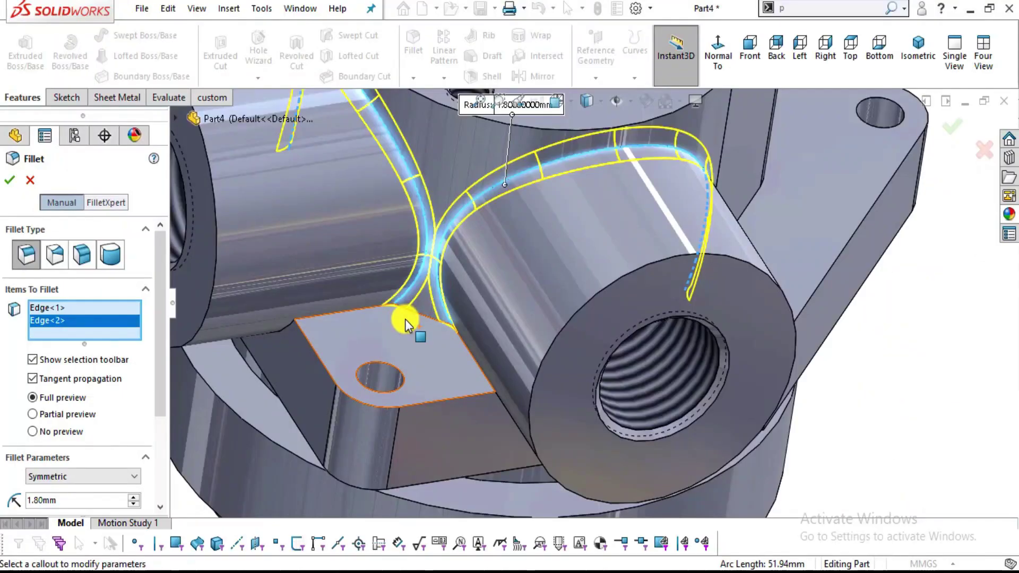
left_click(419, 315)
Add the body-to-flange edge beside the first angled boss and the adjoining straight-boss-to-flange edge to the fillet.
middle_click_drag(712, 285, 748, 340)
scroll(754, 265, "up", 4)
scroll(613, 333, "down", 7)
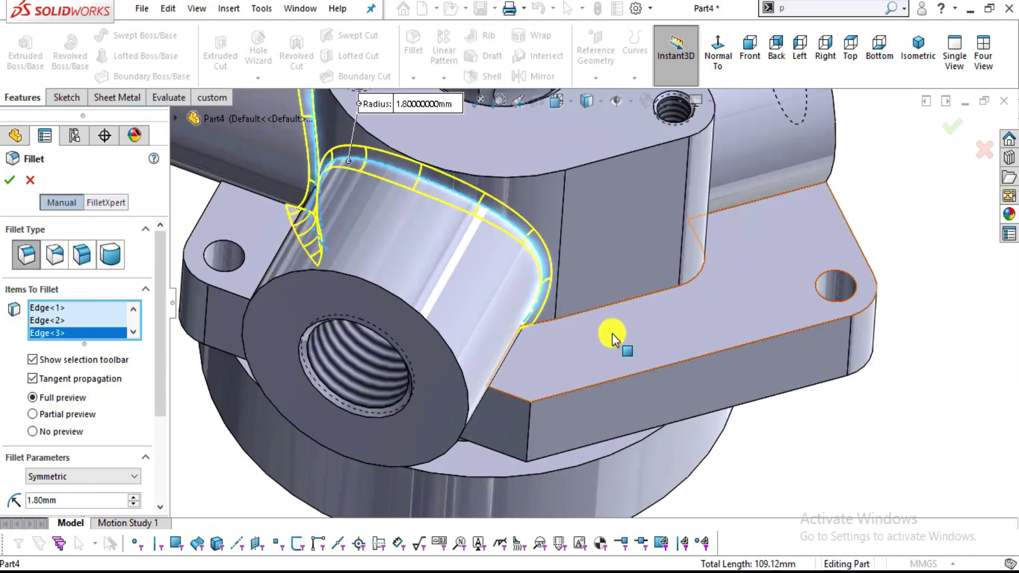
scroll(649, 290, "up", 3)
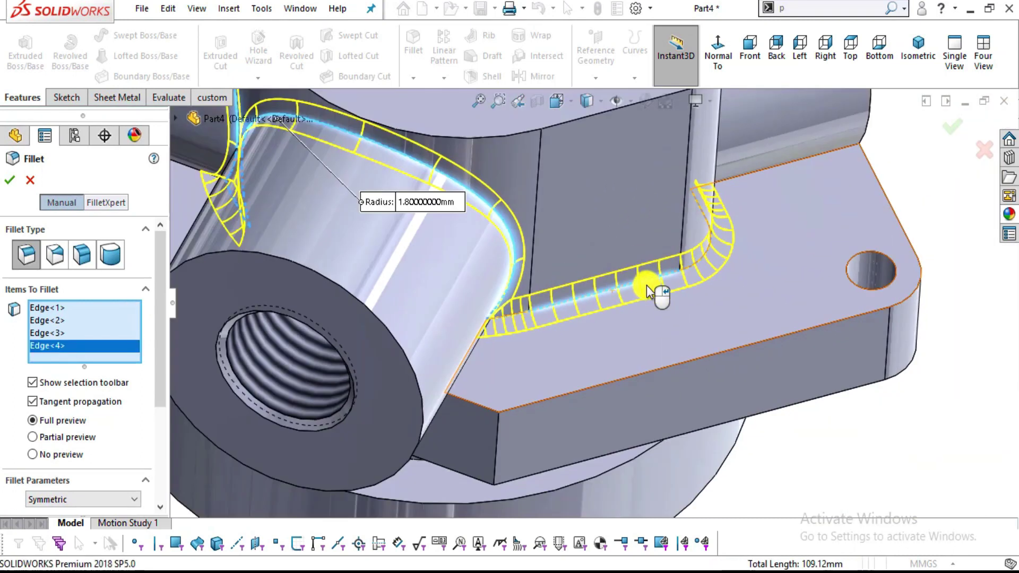
middle_click_drag(859, 275, 823, 254)
scroll(823, 254, "down", 5)
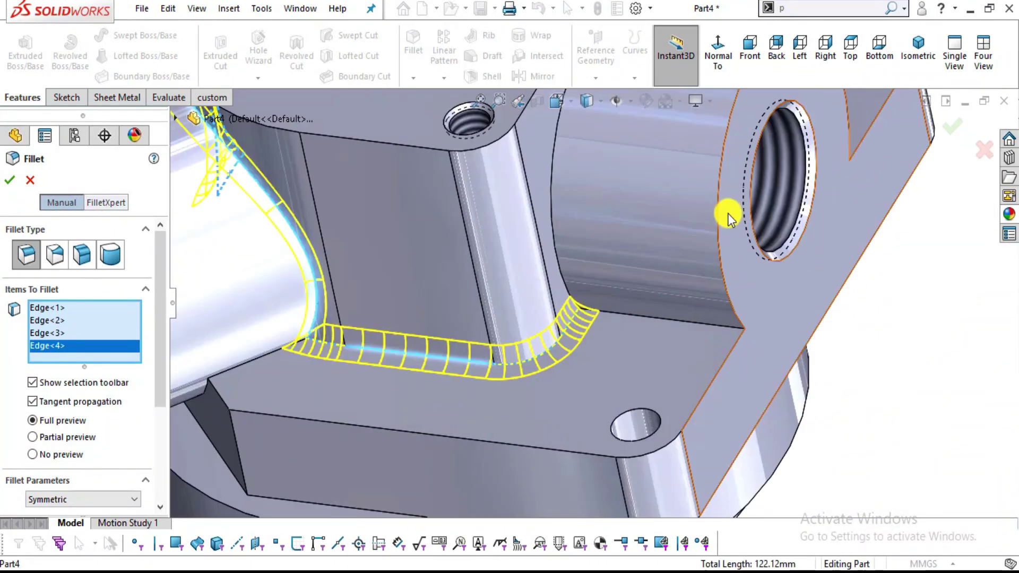
left_click(637, 385)
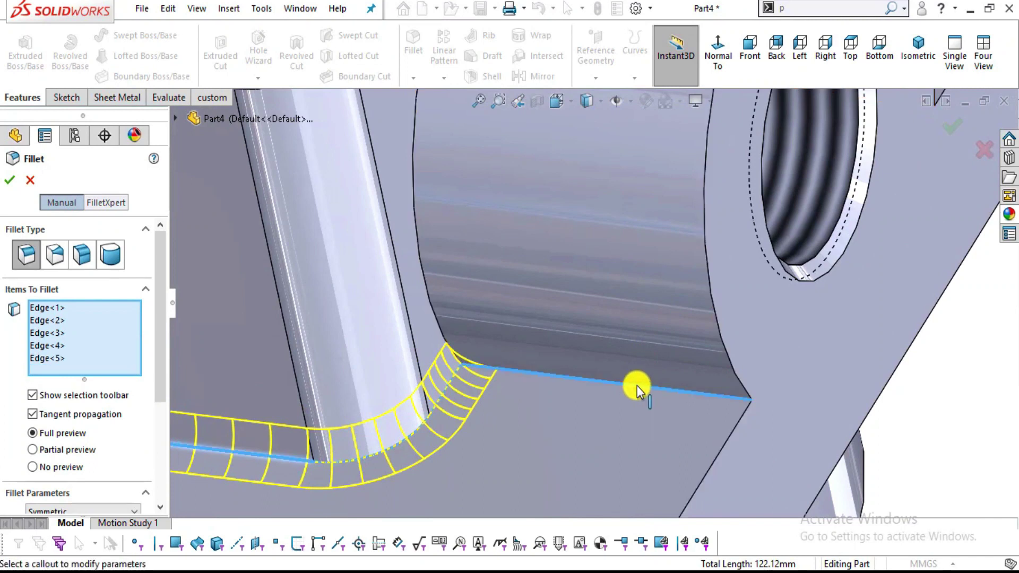
Add the edge where the straight boss meets the central body and the body-to-flange edge on the opposite side to the fillet.
left_click(414, 199)
scroll(541, 274, "up", 5)
middle_click_drag(726, 272, 686, 227)
scroll(686, 249, "down", 4)
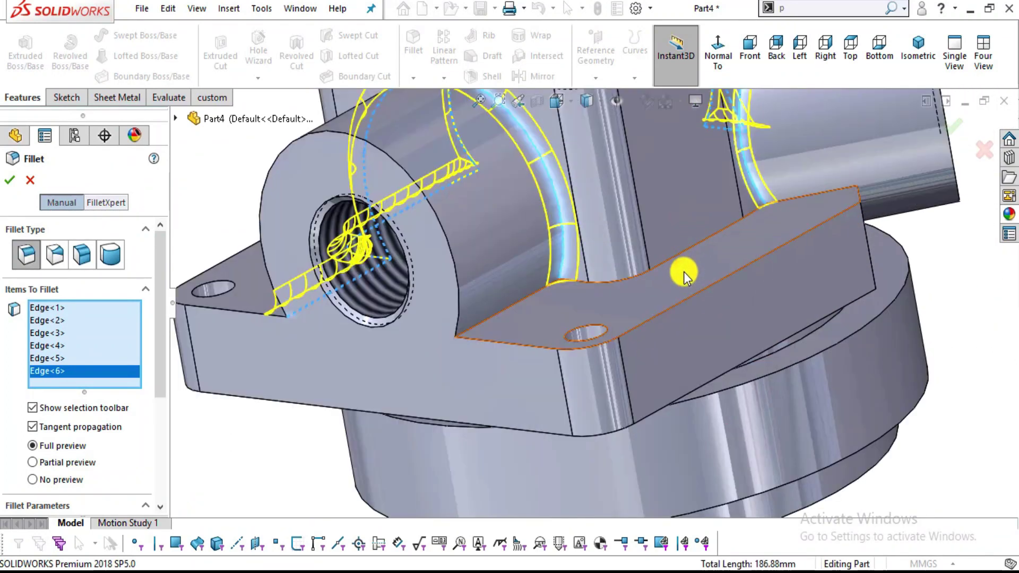
left_click(682, 254)
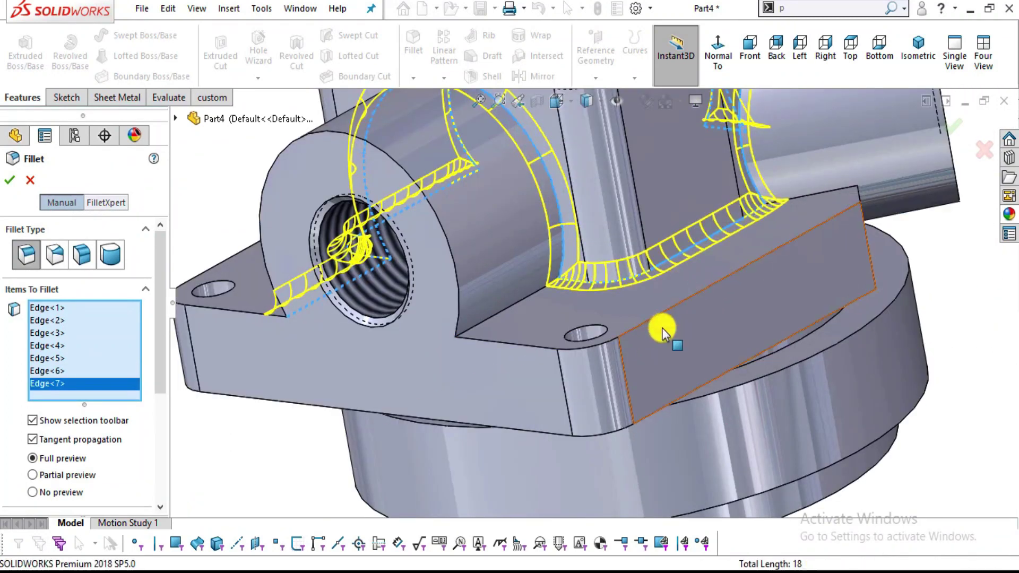
Add the remaining flange edges beside the straight boss and the angled boss, and finish the 1.8 mm fillet.
middle_click_drag(662, 328, 665, 355)
left_click(493, 292)
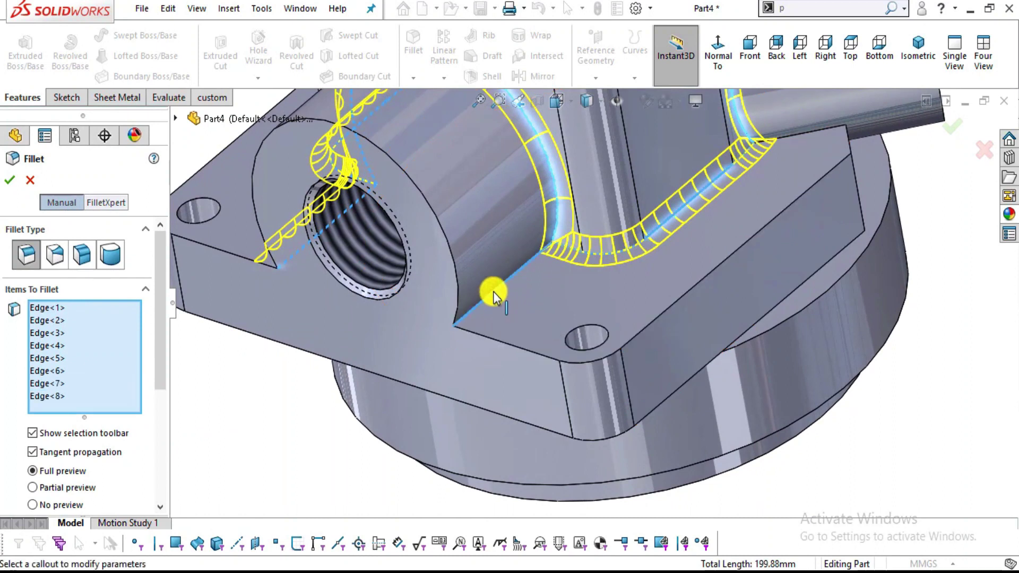
left_click(818, 129)
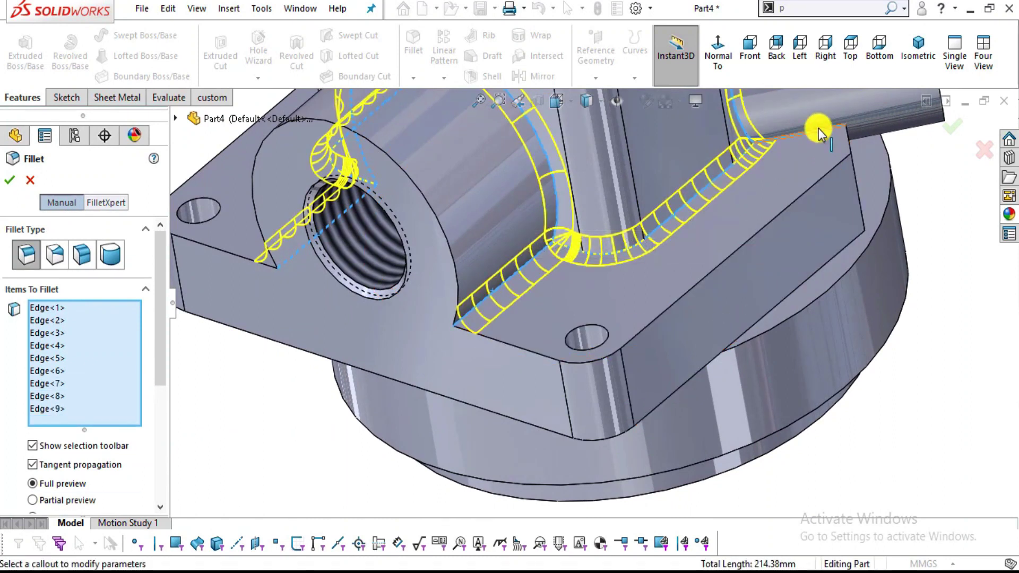
mouse_move(741, 289)
middle_mouse_down()
mouse_move(819, 245)
mouse_move(751, 275)
middle_mouse_up()
scroll(751, 275, "up", 3)
scroll(751, 275, "down", 6)
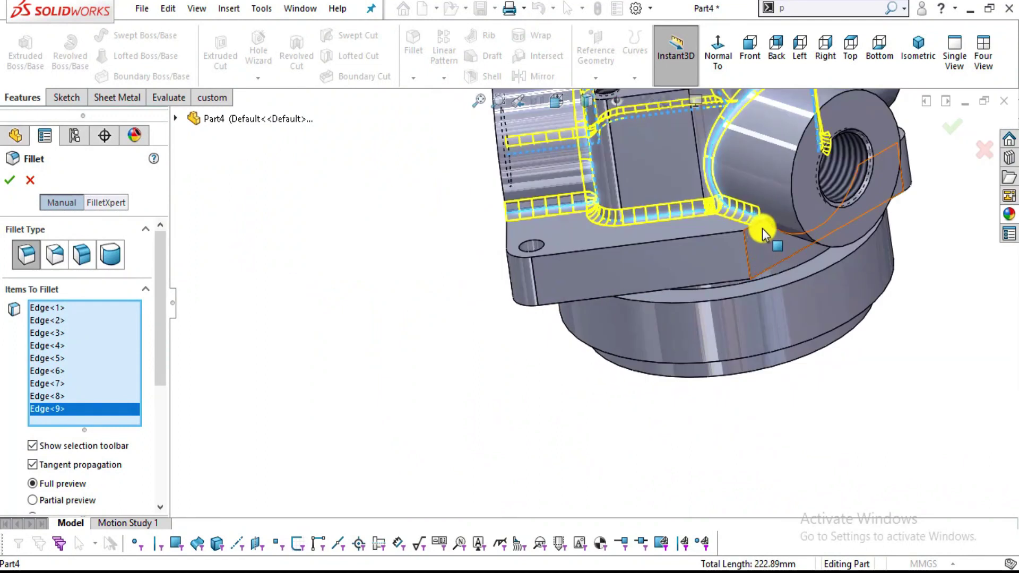
middle_click_drag(767, 212, 711, 311)
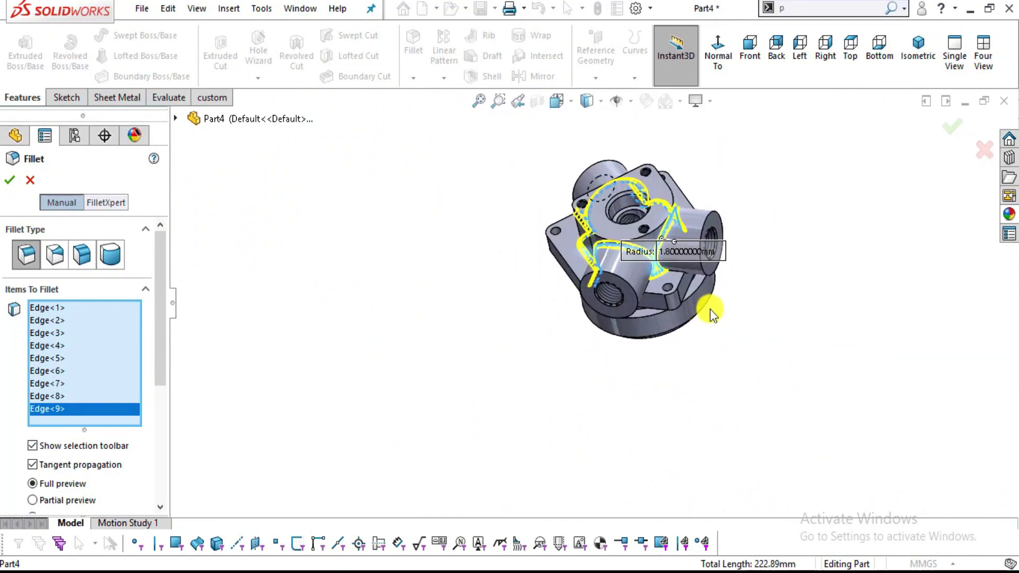
scroll(711, 278, "up", 4)
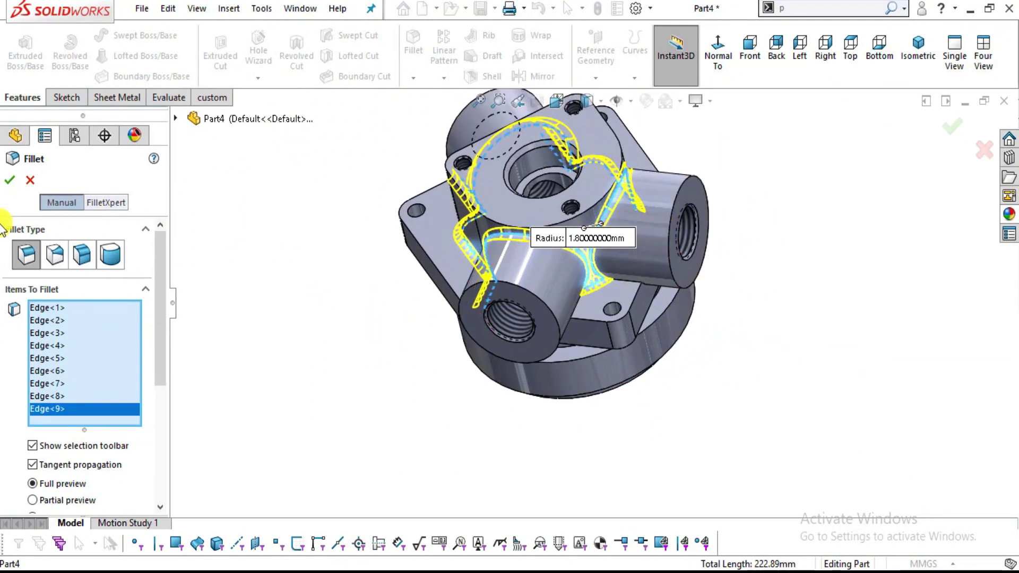
left_click(9, 180)
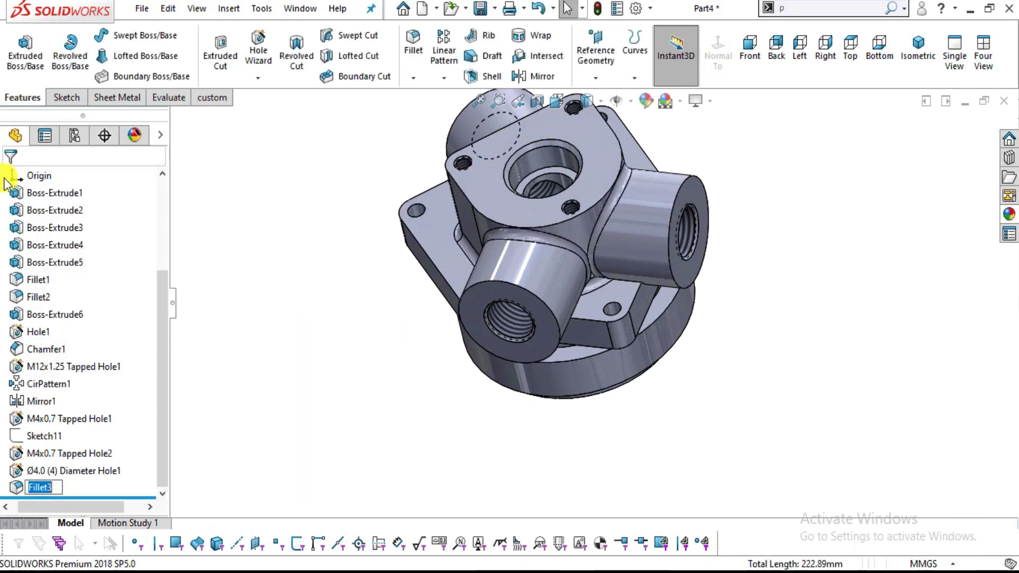
Compare the filleted model from several angles with the views in drawing 15.jpg.
middle_click_drag(693, 287, 556, 329)
scroll(533, 367, "up", 3)
key("alt+Tab")
key("alt+Tab")
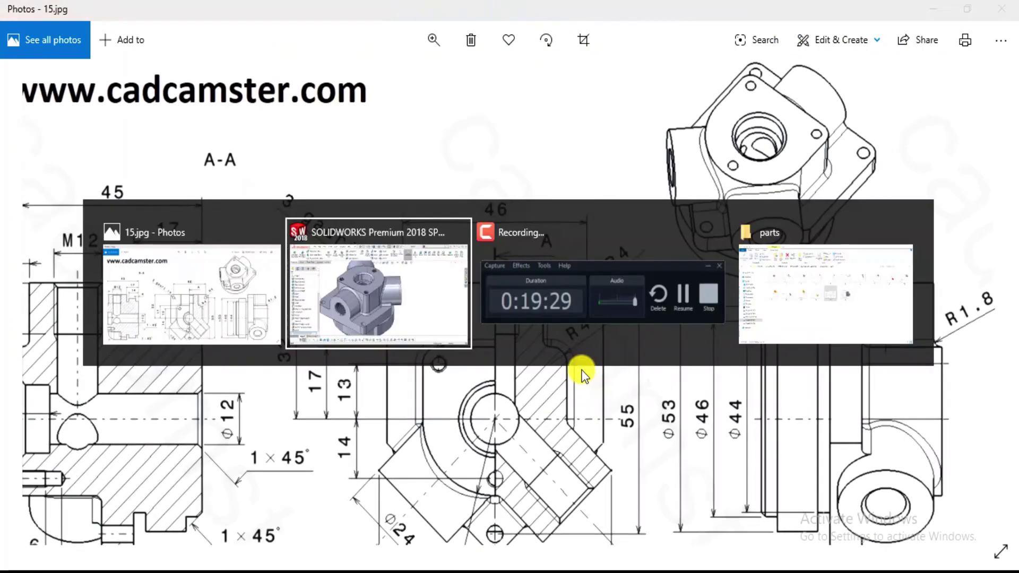
middle_click_drag(568, 314, 510, 309)
scroll(508, 310, "down", 4)
key("alt+Tab")
key("alt+Tab")
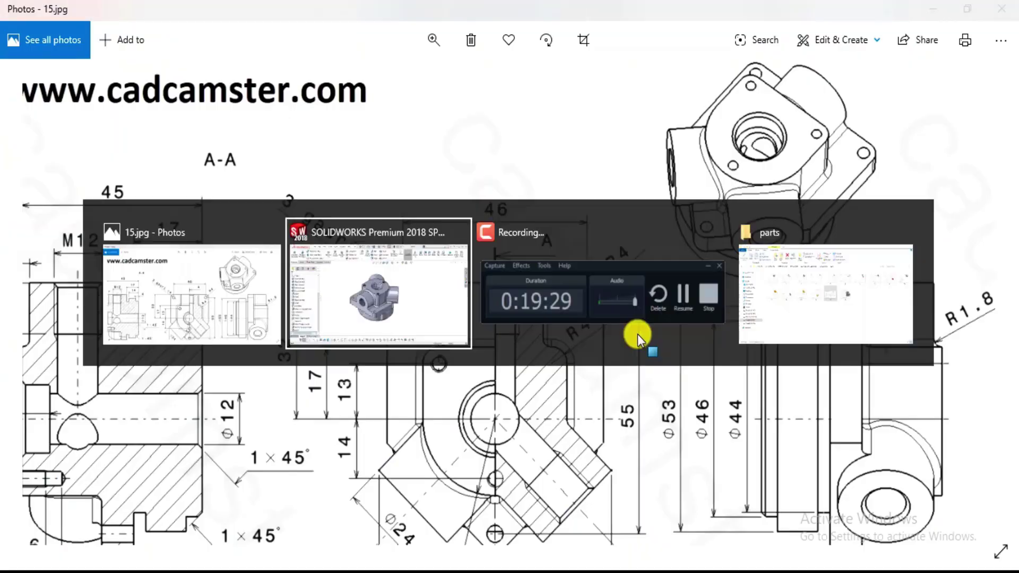
key("alt+Tab")
key("alt+Tab")
Change the display style to Hidden Lines Removed and then Hidden Lines Visible, and compare the model with the drawing.
left_click(594, 107)
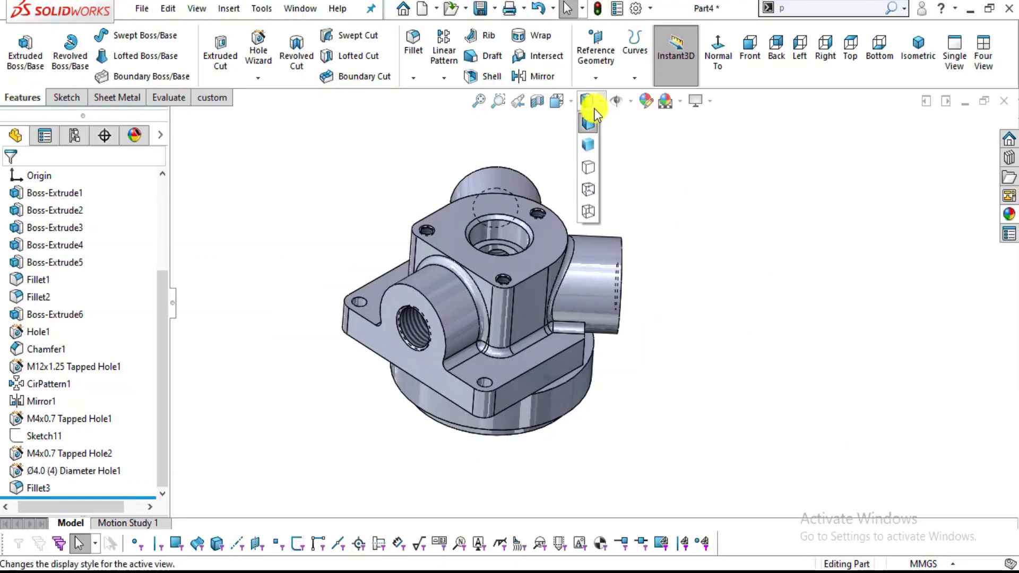
left_click(588, 166)
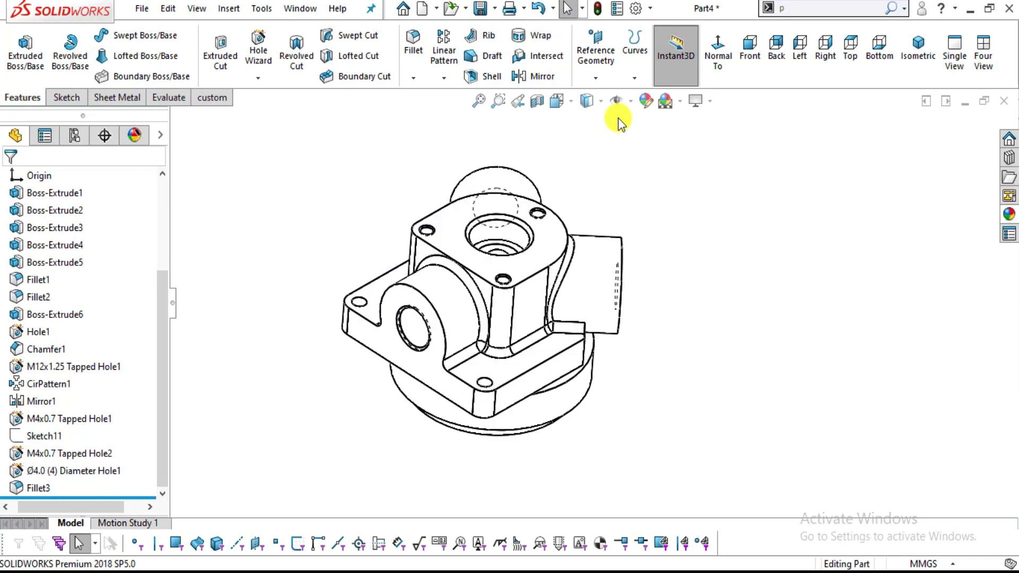
left_click(617, 102)
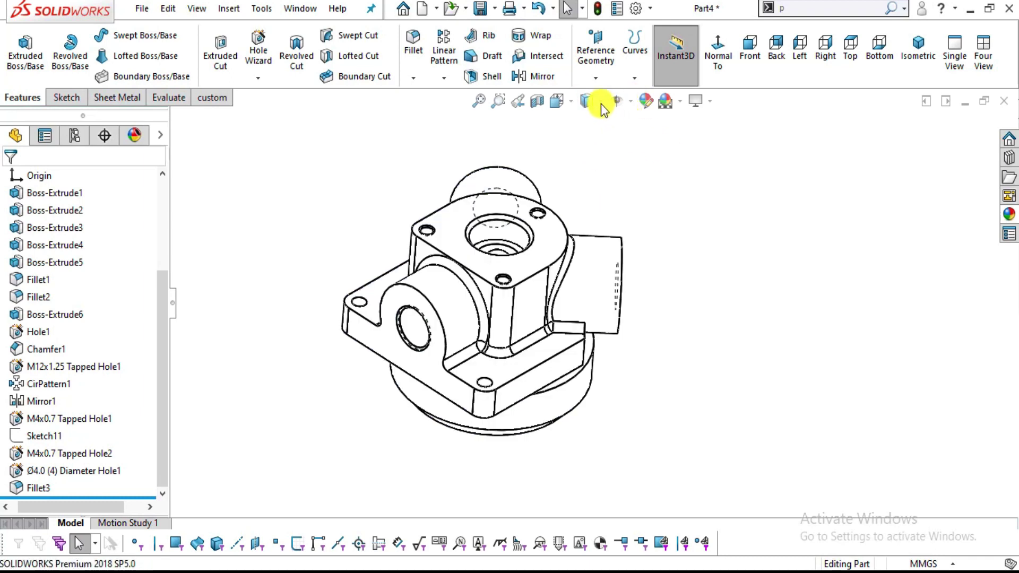
left_click(589, 189)
mouse_move(610, 303)
middle_mouse_down()
mouse_move(562, 402)
mouse_move(563, 380)
middle_mouse_up()
key("alt+Tab")
scroll(653, 271, "down", 1)
key("alt+Tab")
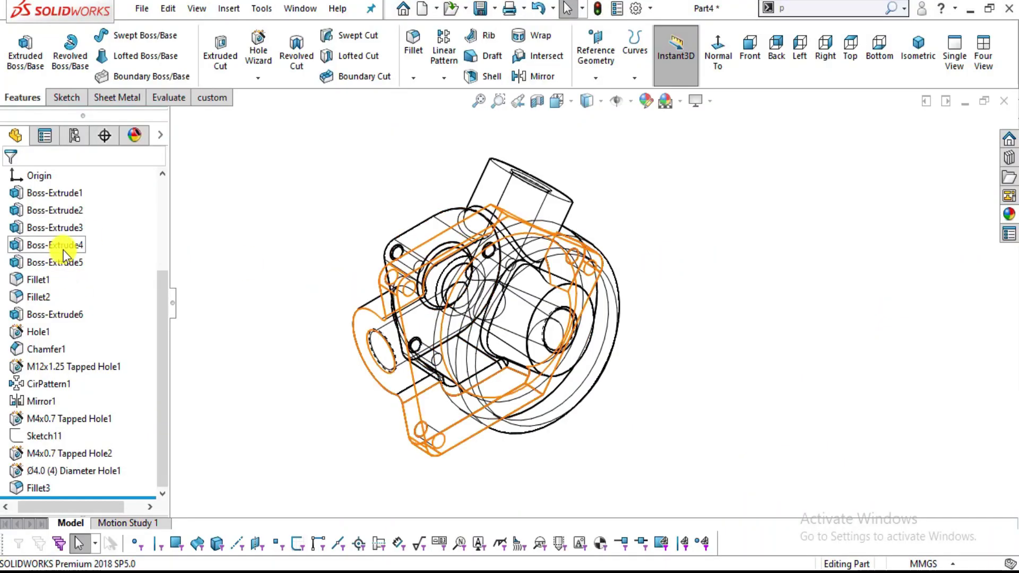
Orient the view normal to the Front Plane and examine the bores and holes in the hidden-line display.
scroll(63, 255, "up", 3)
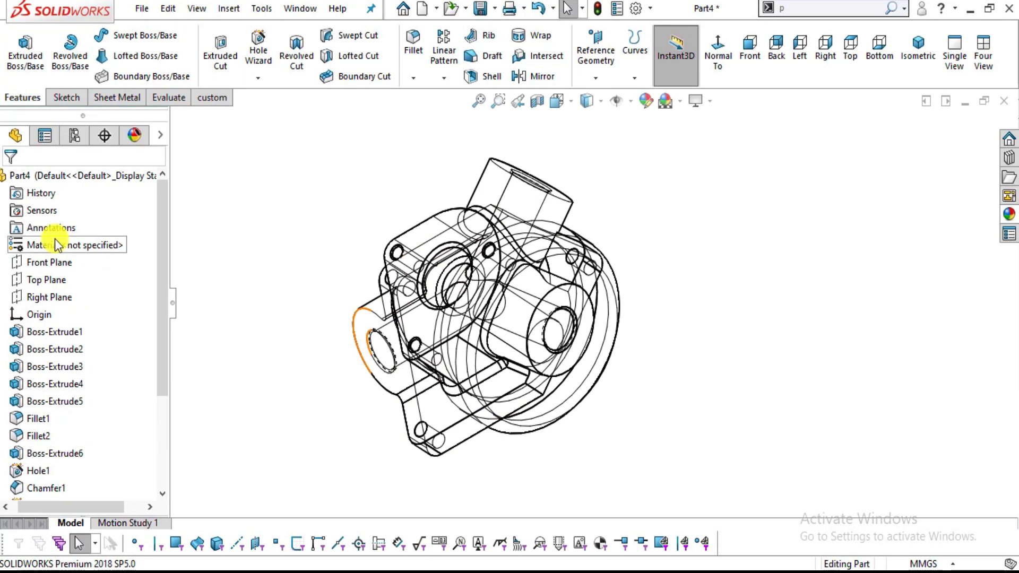
left_click(47, 279)
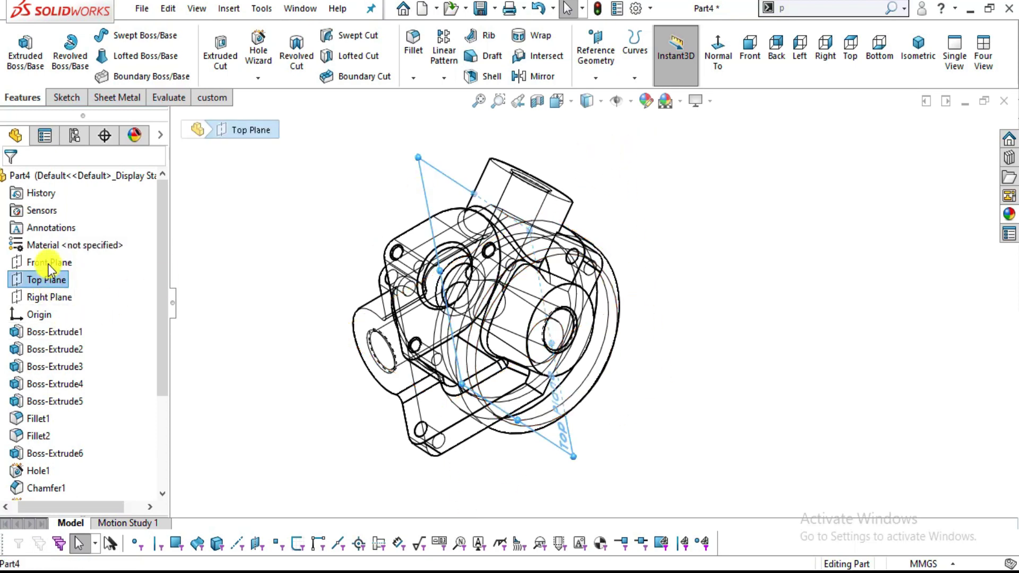
left_click(50, 260)
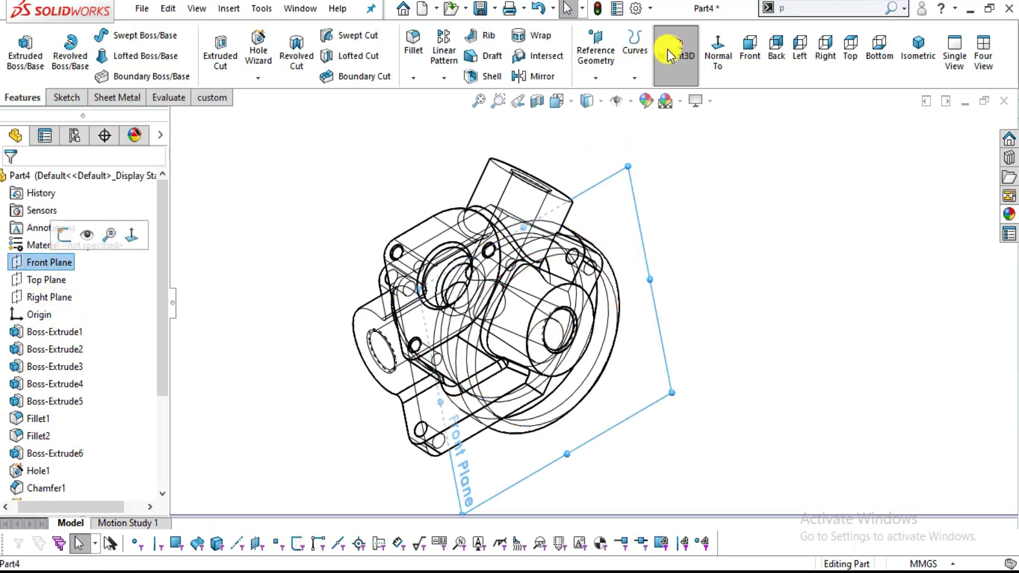
left_click(723, 52)
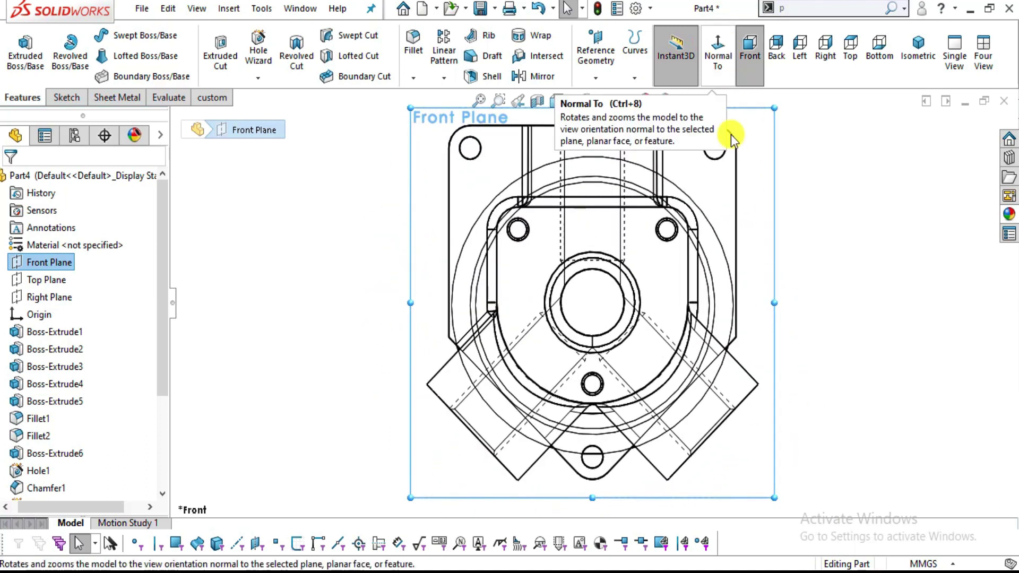
scroll(677, 273, "up", 4)
scroll(636, 326, "down", 3)
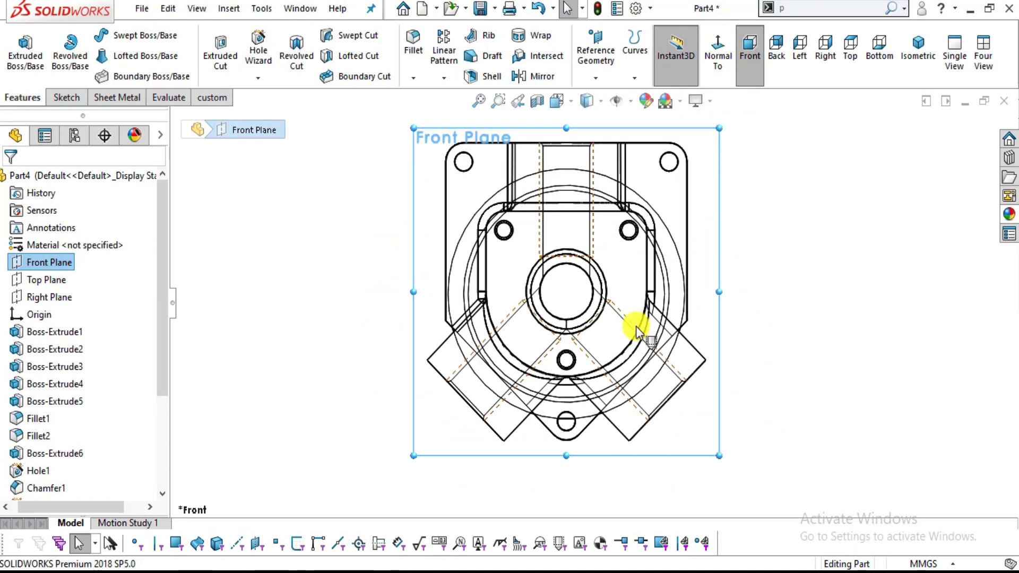
scroll(602, 329, "down", 2)
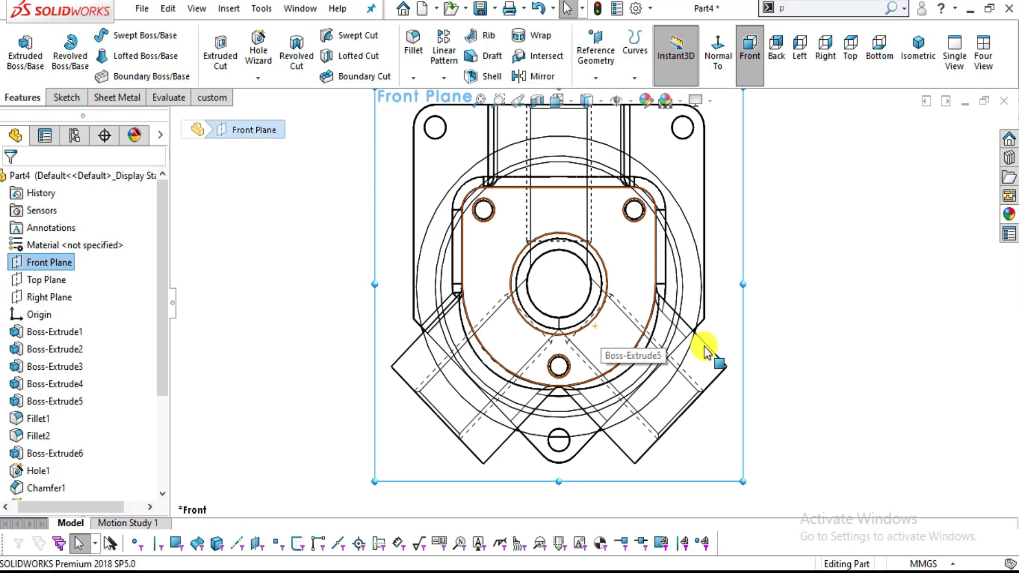
scroll(546, 335, "down", 4)
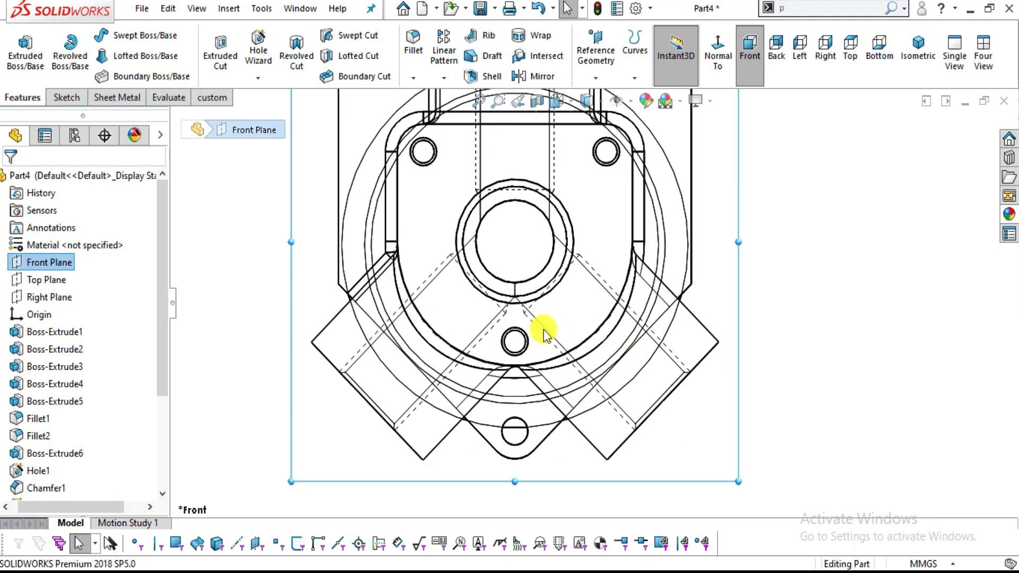
scroll(530, 330, "up", 6)
left_click(779, 259)
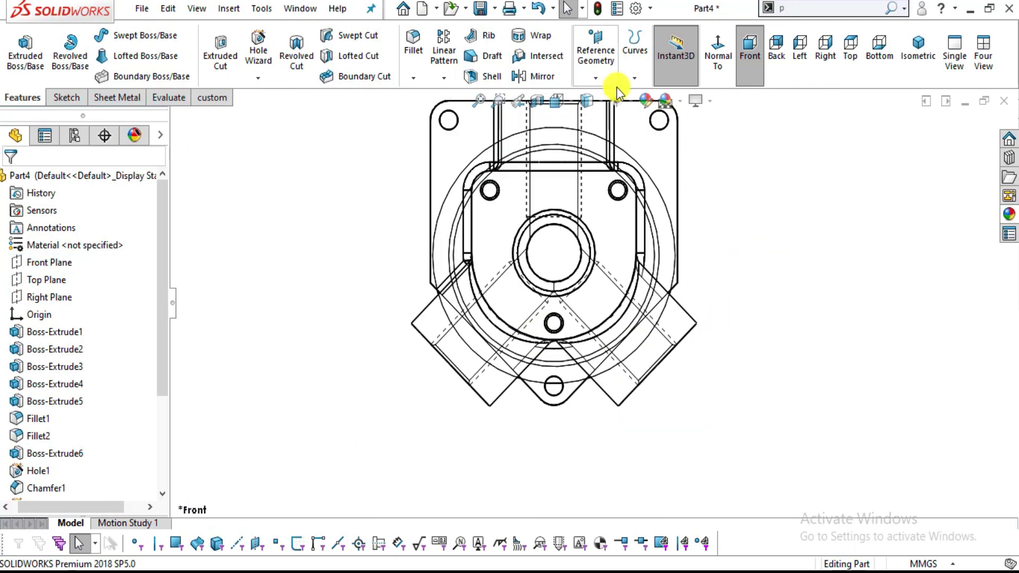
Restore the Shaded With Edges display style and rotate the model out of the front view.
left_click(589, 102)
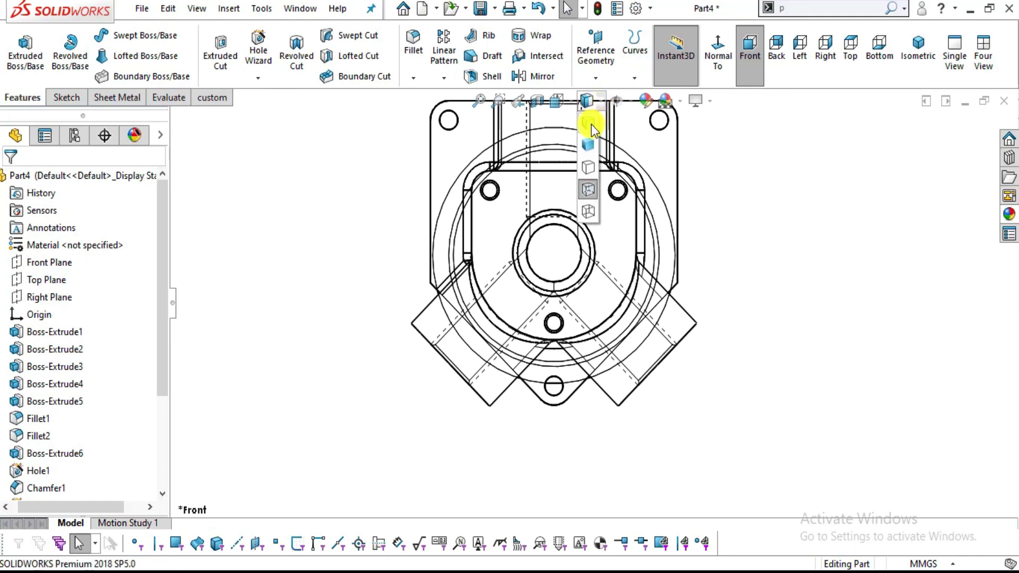
left_click(590, 125)
mouse_move(666, 276)
middle_mouse_down()
mouse_move(636, 130)
mouse_move(595, 286)
middle_mouse_up()
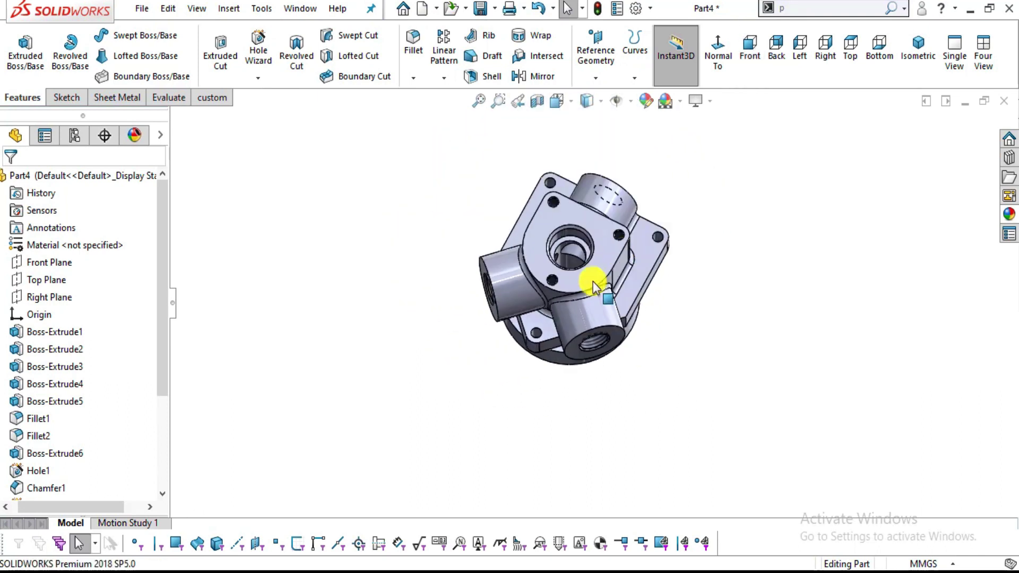
Open a section view through the Right Plane and examine the model's internal bores.
left_click(35, 298)
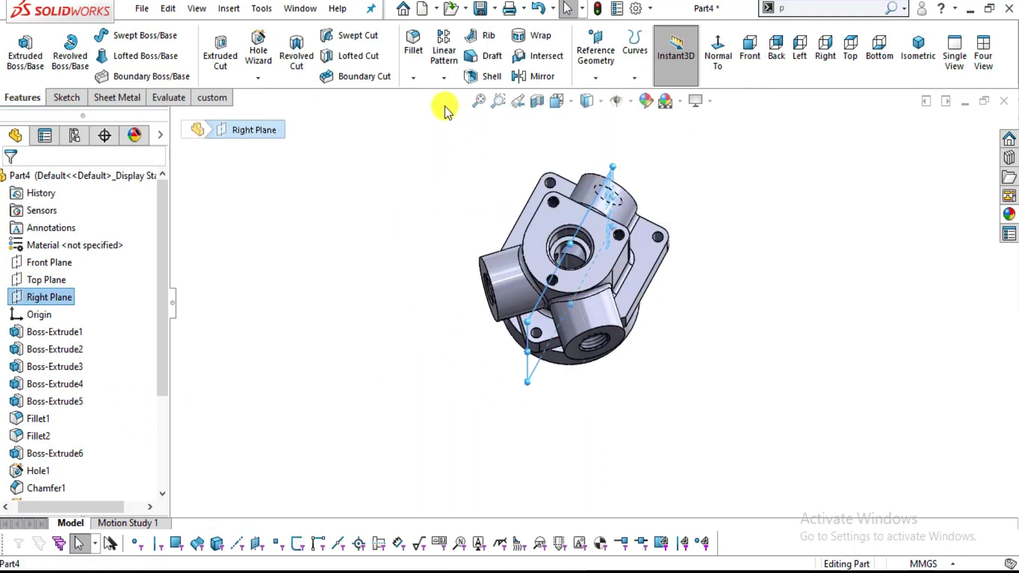
middle_click_drag(631, 373, 545, 204)
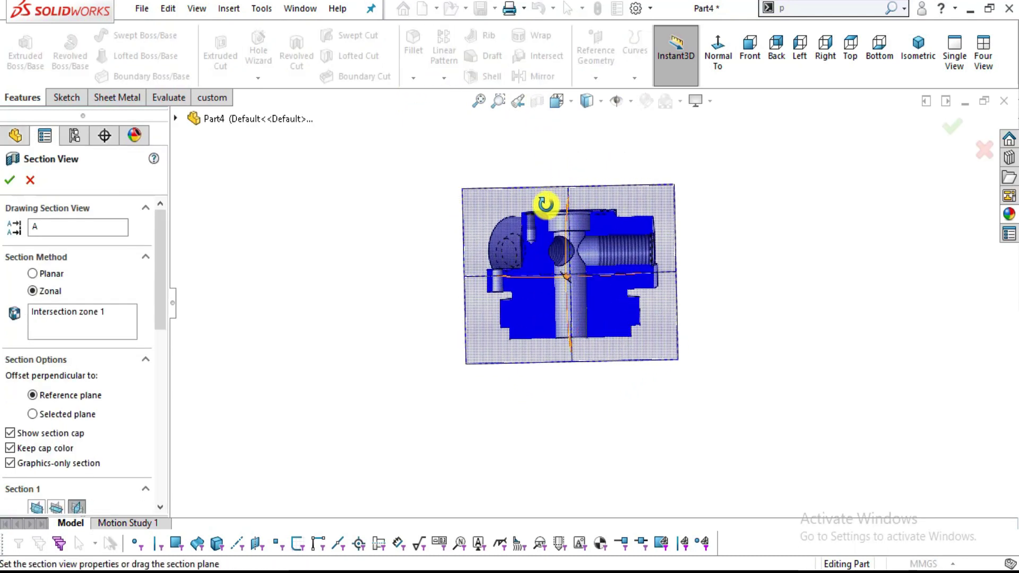
scroll(587, 257, "down", 5)
mouse_move(613, 275)
middle_mouse_down()
mouse_move(580, 231)
mouse_move(619, 282)
mouse_move(648, 288)
mouse_move(613, 244)
mouse_move(735, 211)
mouse_move(700, 418)
mouse_move(619, 362)
mouse_move(667, 459)
mouse_move(603, 394)
mouse_move(577, 423)
mouse_move(618, 400)
mouse_move(635, 424)
mouse_move(599, 287)
middle_mouse_up()
scroll(599, 287, "down", 3)
Compare the sectioned model's intersecting bores with section A-A in drawing 15.jpg.
key("alt+Tab")
key("alt+Tab")
middle_click_drag(562, 321, 553, 291)
key("alt+Tab")
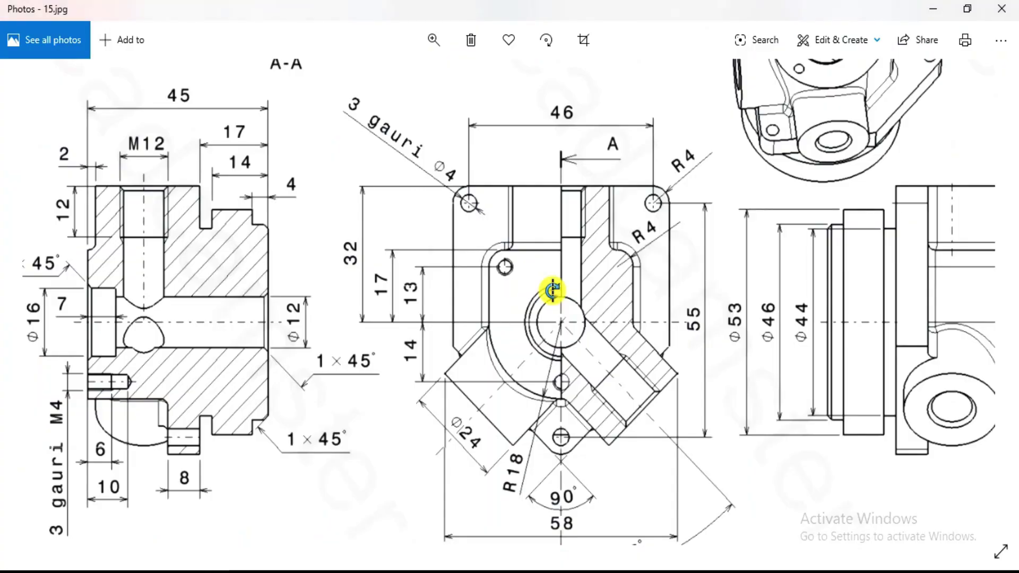
key("alt+Tab")
scroll(490, 330, "down", 5)
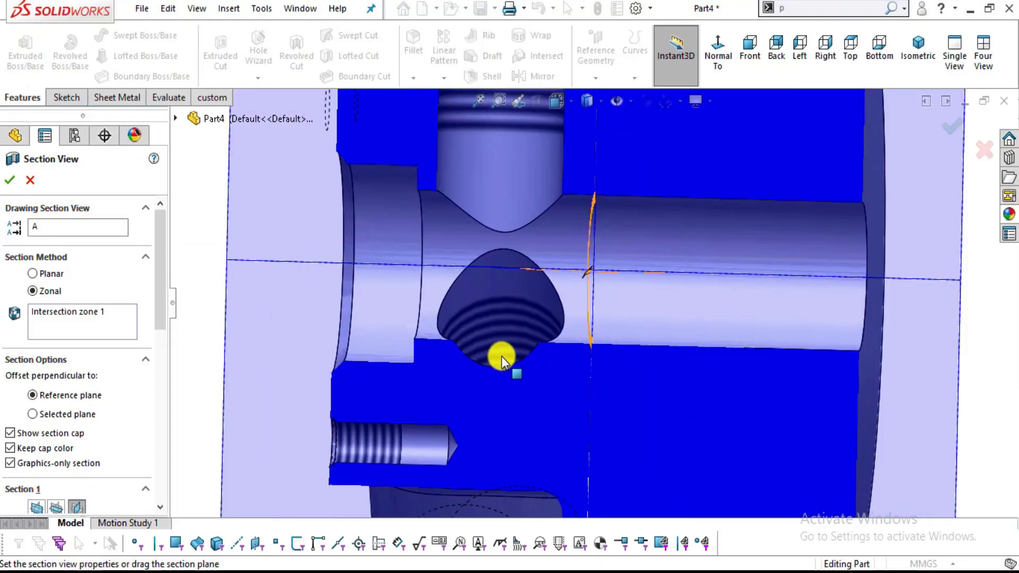
Orient the view normal to the section plane and check the stepped and tapped holes against section A-A.
left_click(619, 314)
left_click(713, 52)
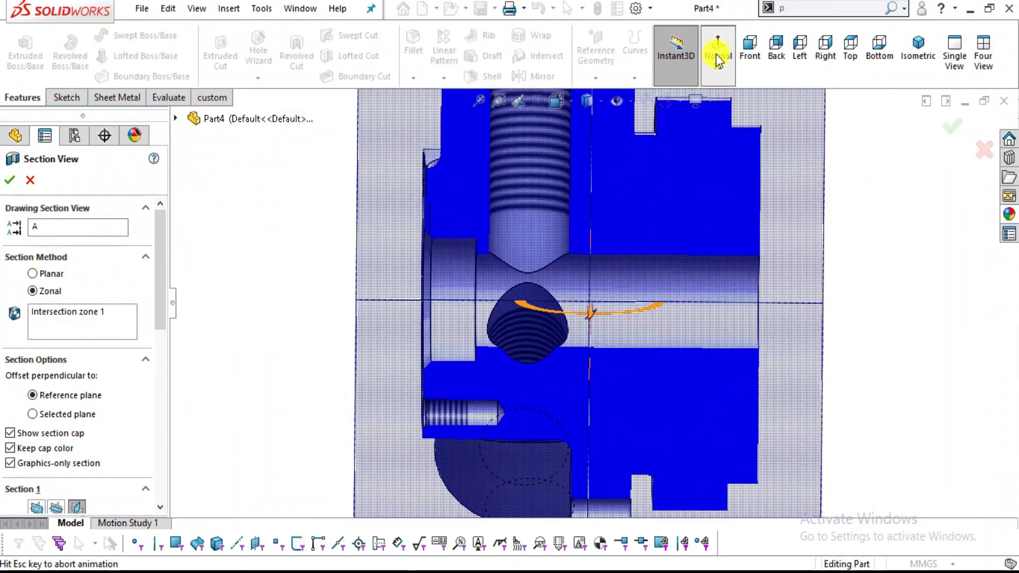
scroll(578, 296, "down", 5)
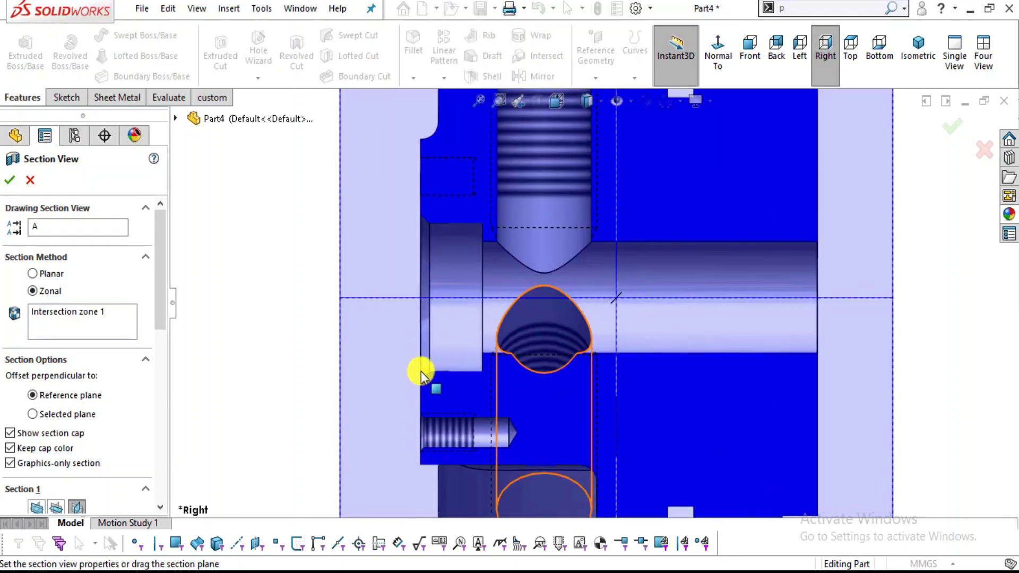
key("alt+Tab")
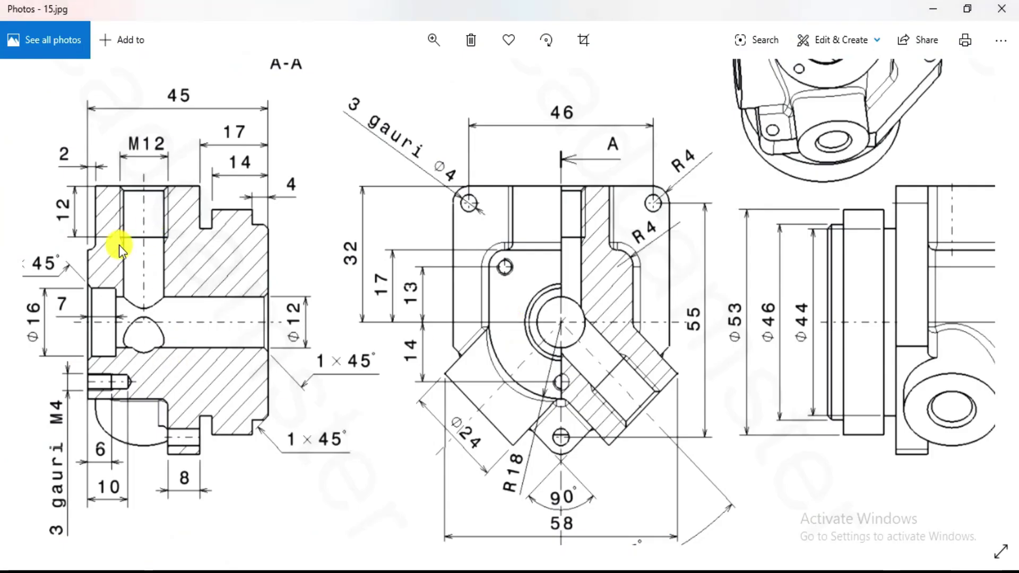
Compare the sectioned model's M12 thread length and bore profile with section A-A in drawing 15.jpg.
key("alt+Tab")
scroll(664, 247, "up", 5)
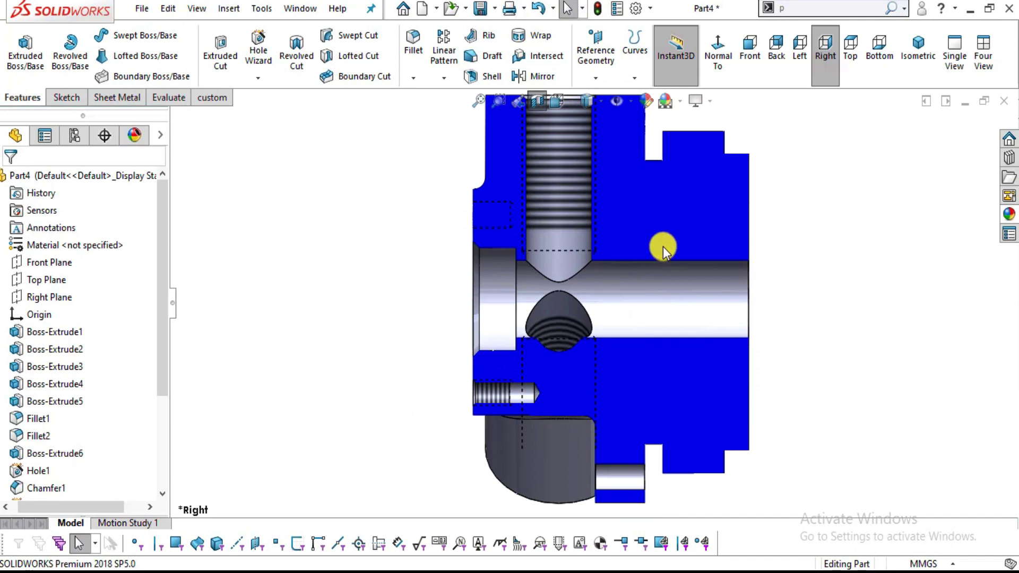
key("alt+Tab")
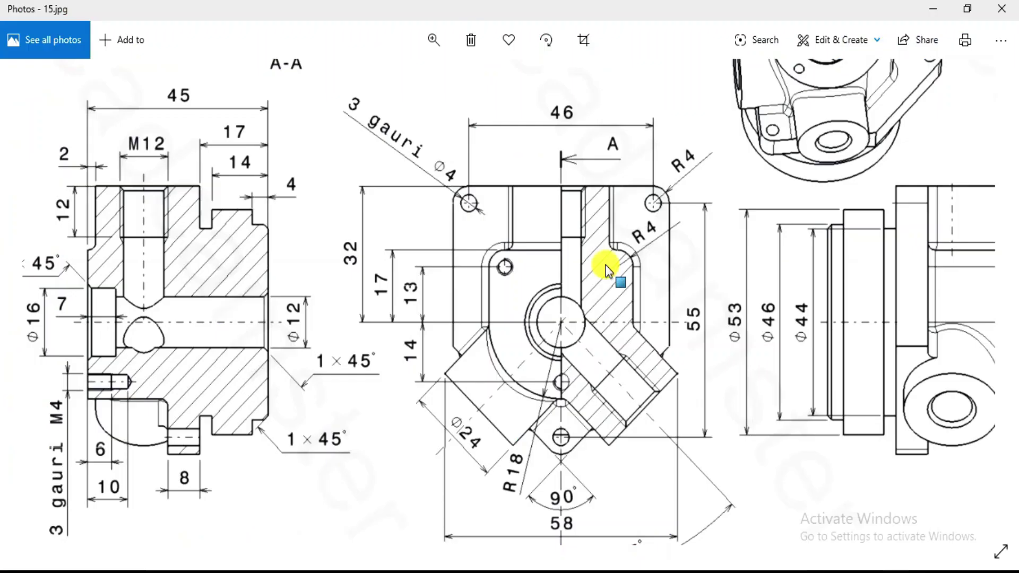
key("alt+Tab")
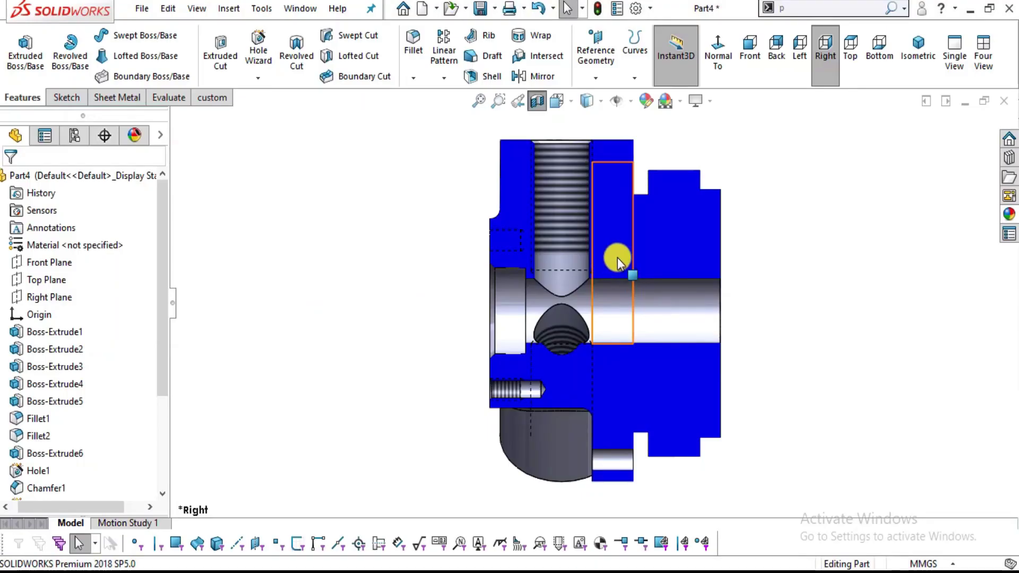
scroll(619, 253, "down", 3)
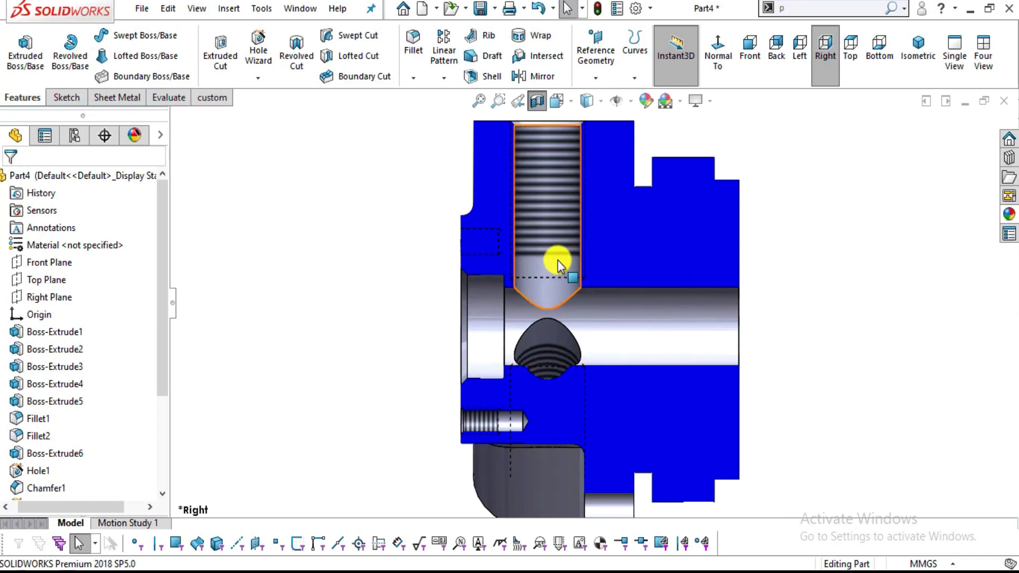
scroll(558, 261, "down", 2)
scroll(557, 259, "up", 2)
key("alt+Tab")
key("alt+Tab")
key("alt+Tab")
key("alt+Tab")
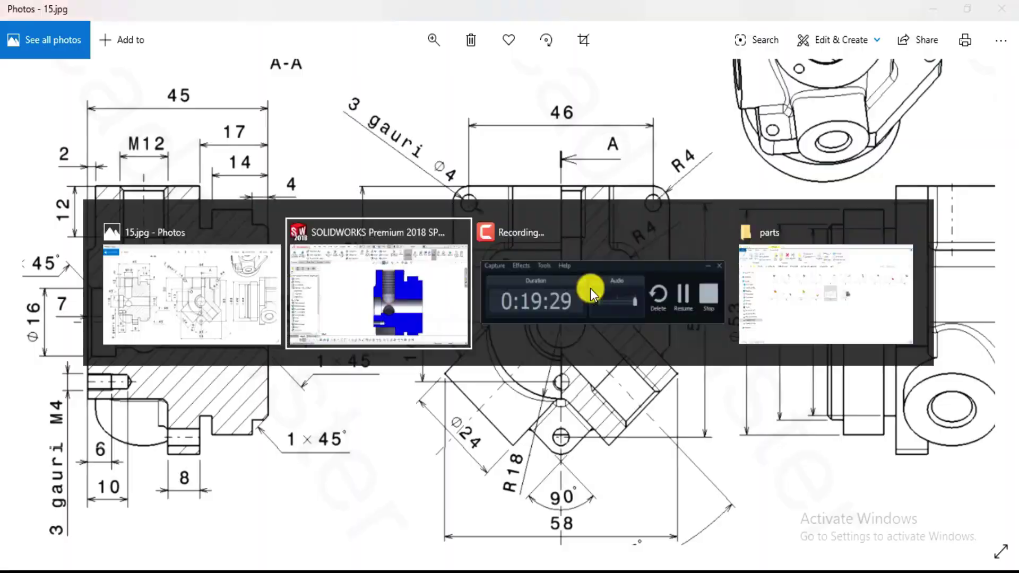
scroll(650, 383, "up", 3)
scroll(650, 383, "down", 2)
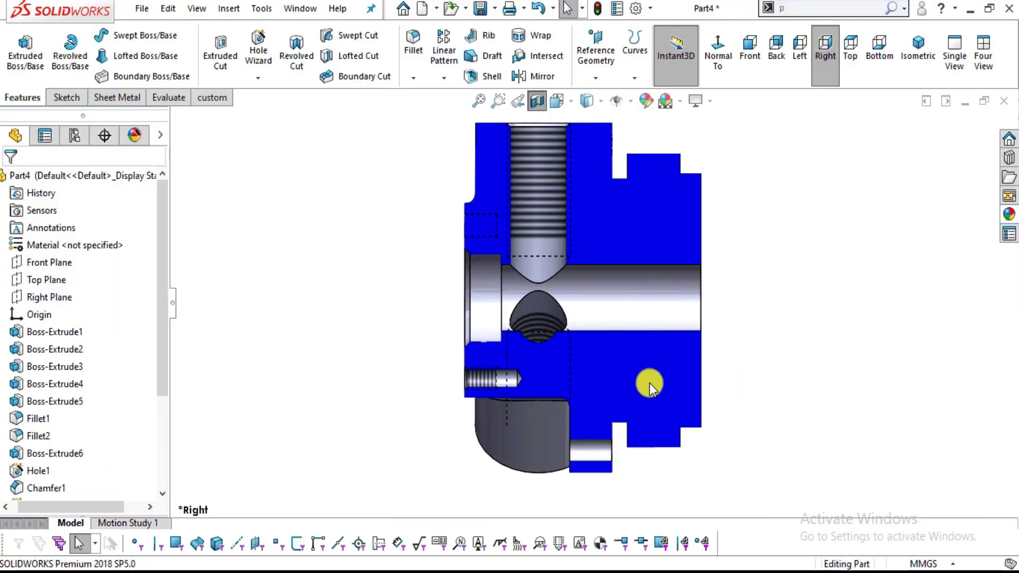
Turn off the section view and inspect the whole model's bosses and fillets from an angled view.
left_click(537, 102)
middle_click_drag(570, 268, 596, 371)
scroll(594, 302, "down", 5)
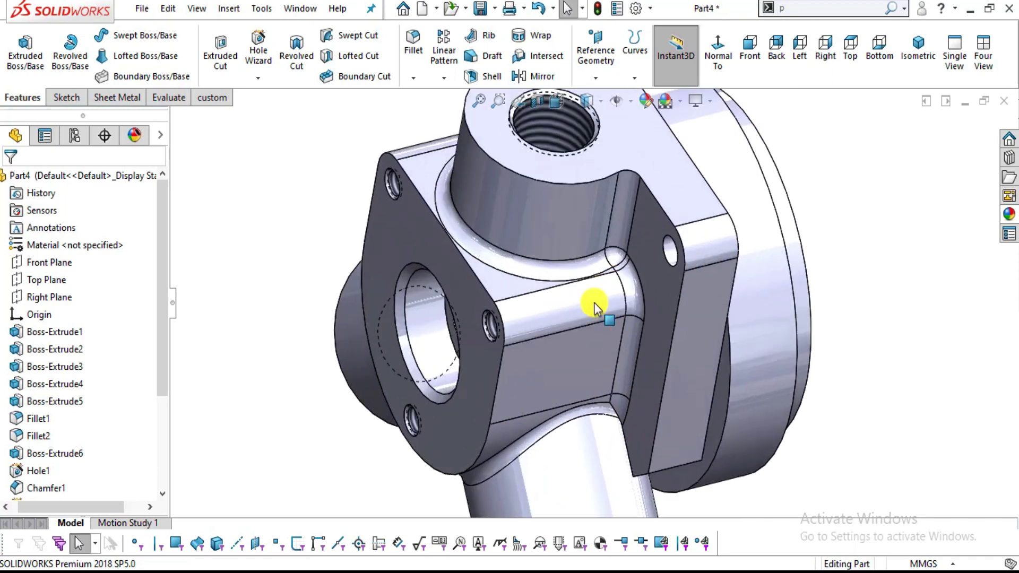
middle_click_drag(595, 301, 529, 310)
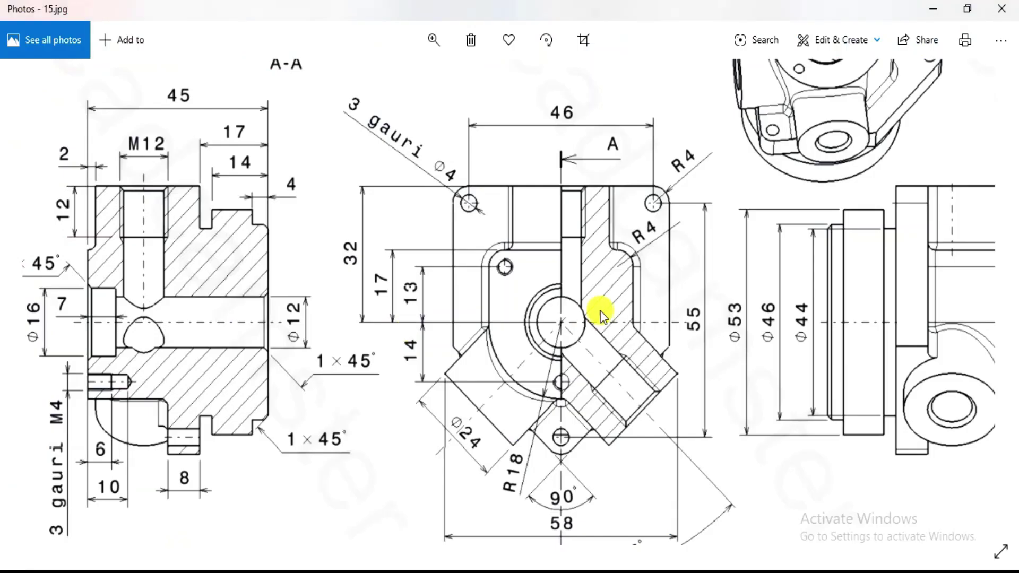
Set the M12x1.25 tapped hole's blind thread depth to 12 mm, following section A-A in drawing 15.jpg.
scroll(579, 343, "down", 3, "ctrl")
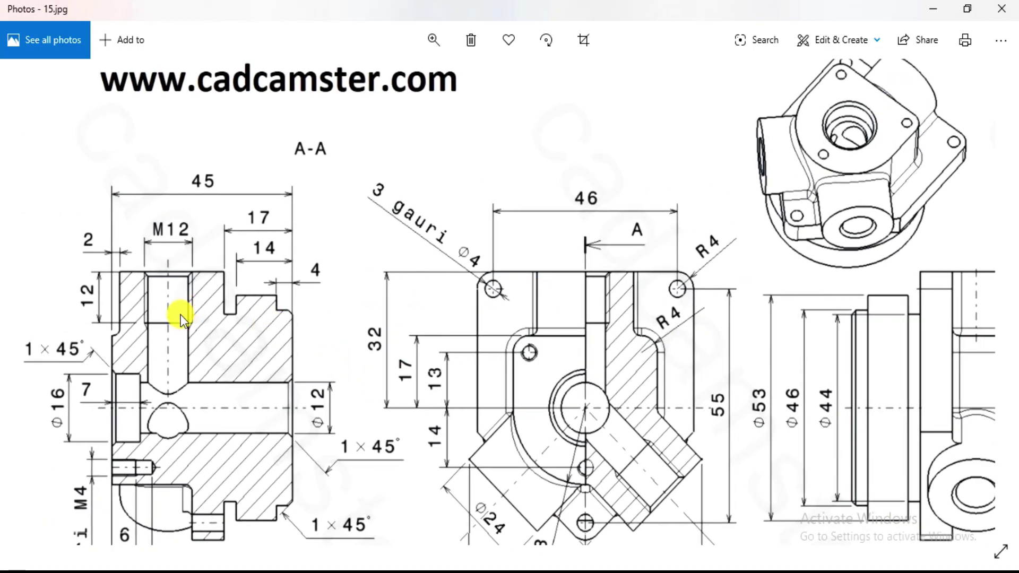
scroll(181, 315, "up", 2, "ctrl")
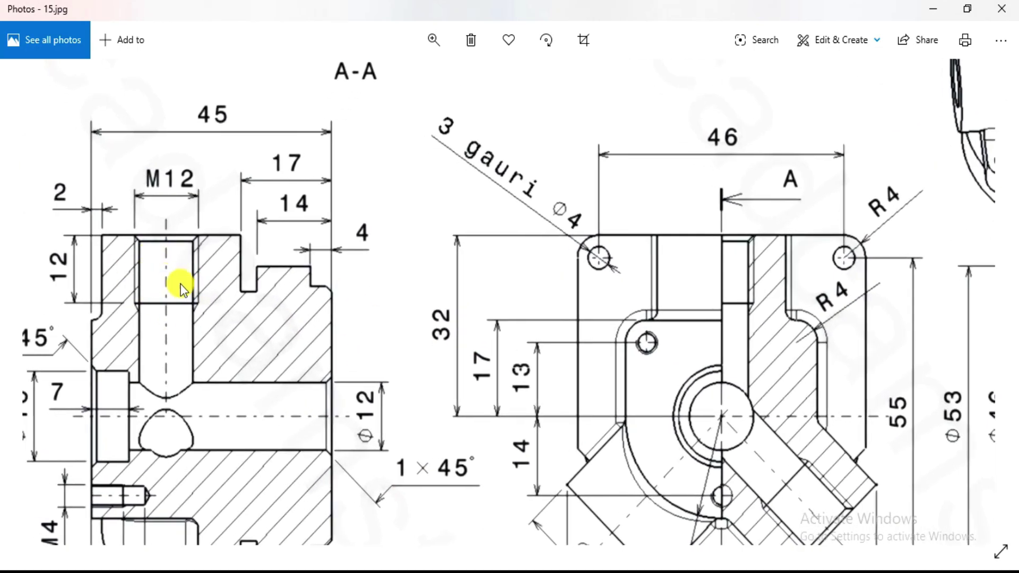
key("alt+Tab")
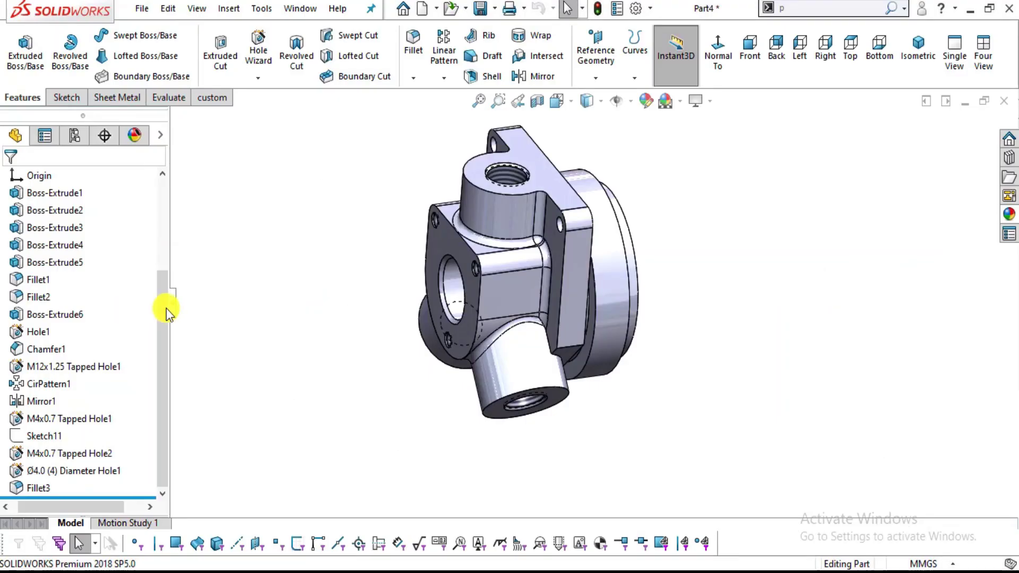
scroll(570, 226, "down", 1)
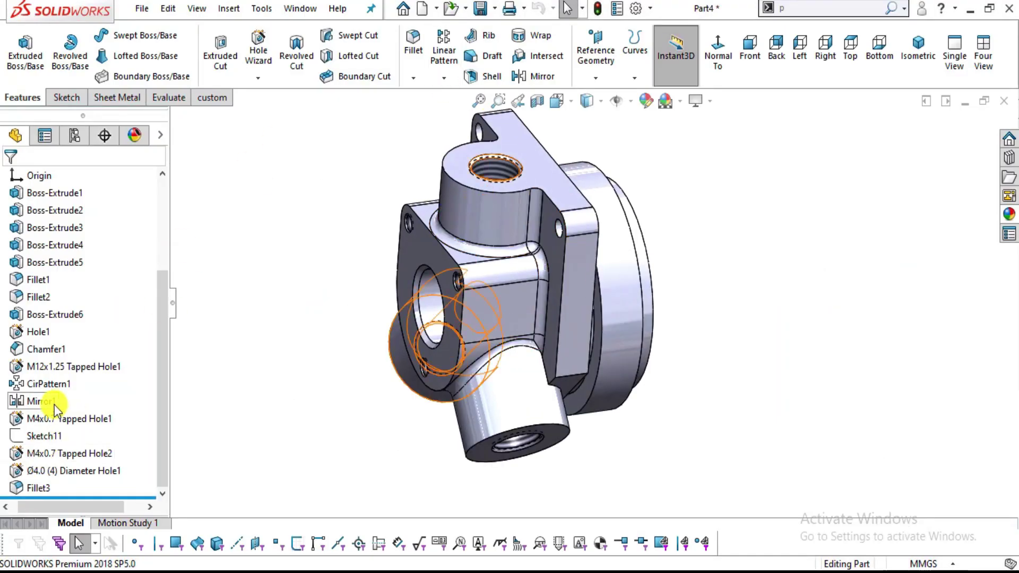
double_click(62, 367)
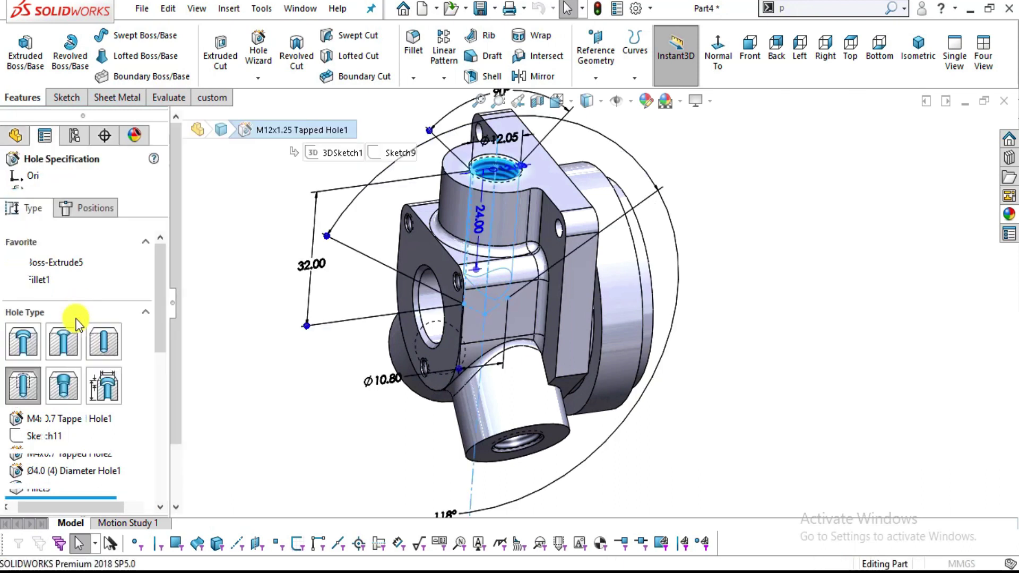
left_click_drag(162, 307, 154, 429)
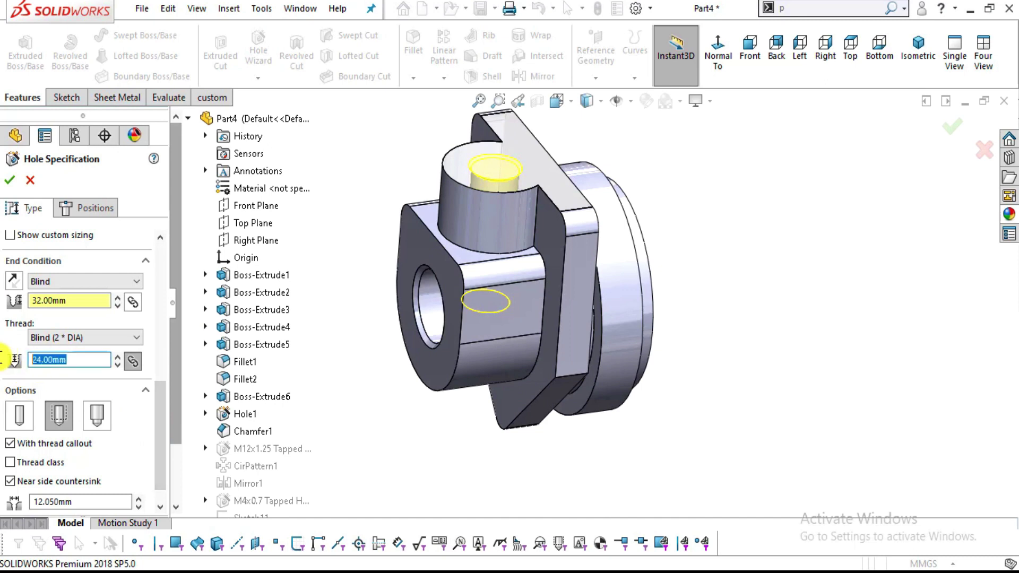
key("Return")
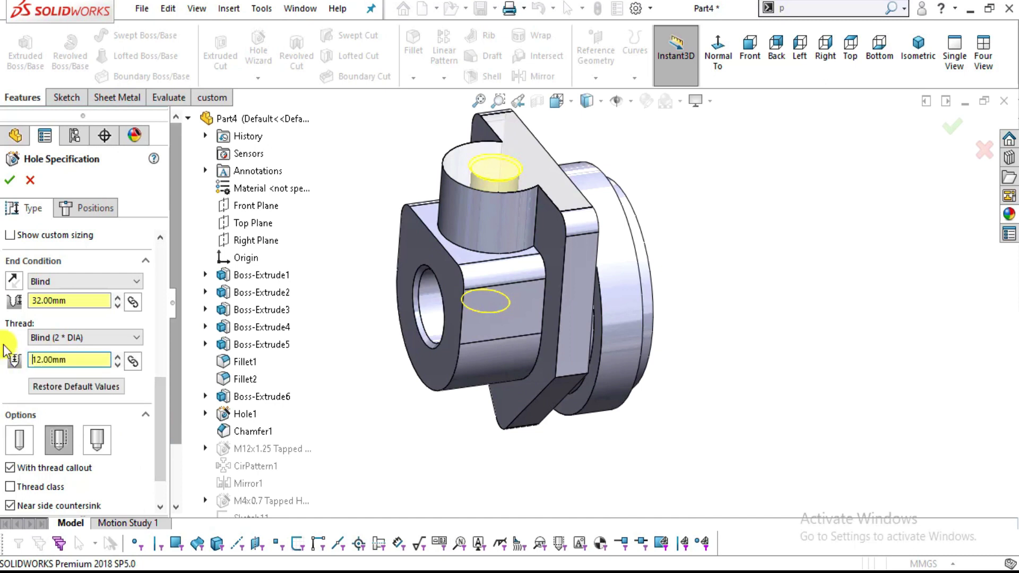
left_click(11, 182)
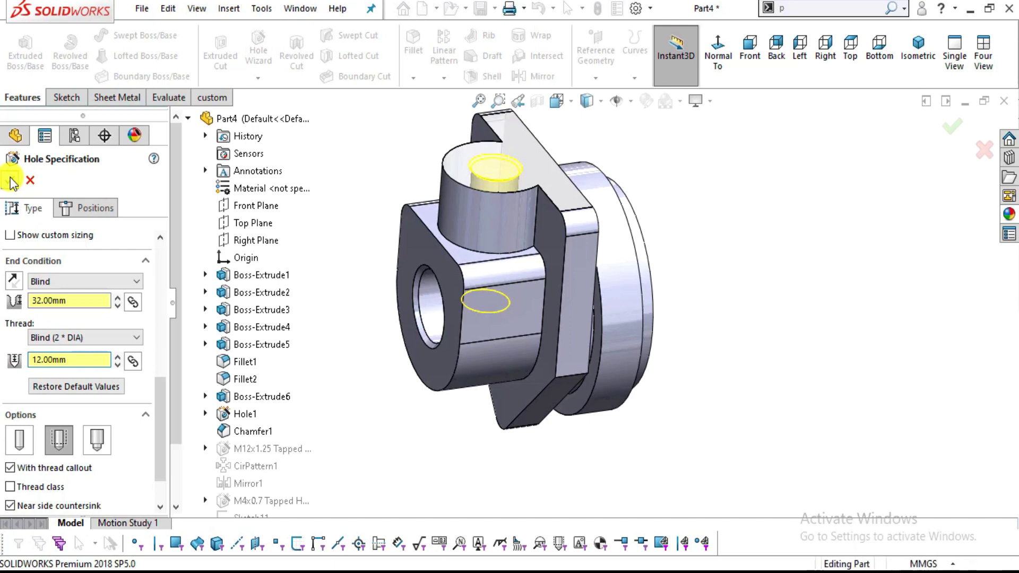
left_click(640, 211)
Preview a section through the Right Plane and compare the M12 hole's thread depth with section A-A in drawing 15.jpg.
scroll(43, 286, "up", 3)
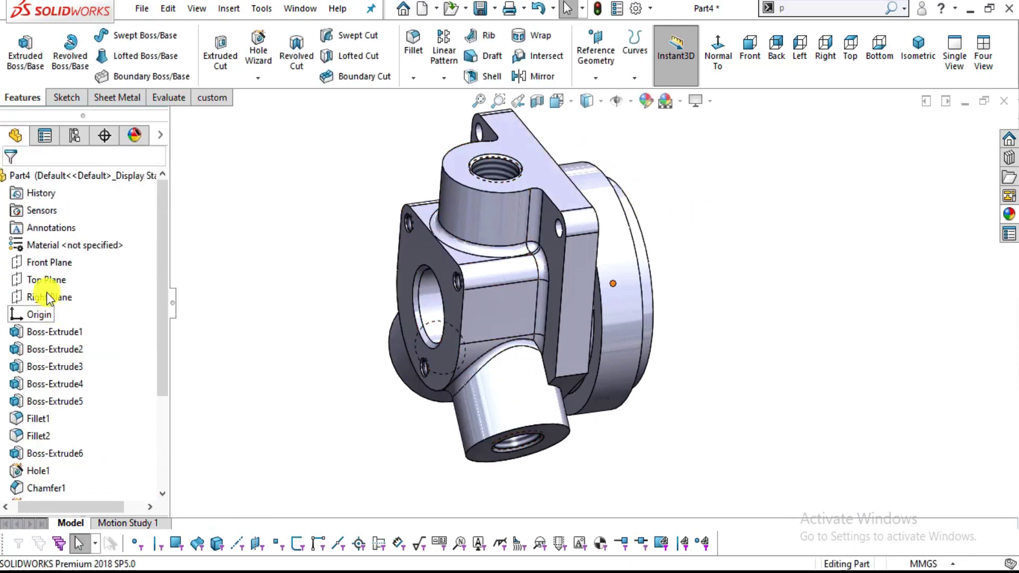
left_click(47, 297)
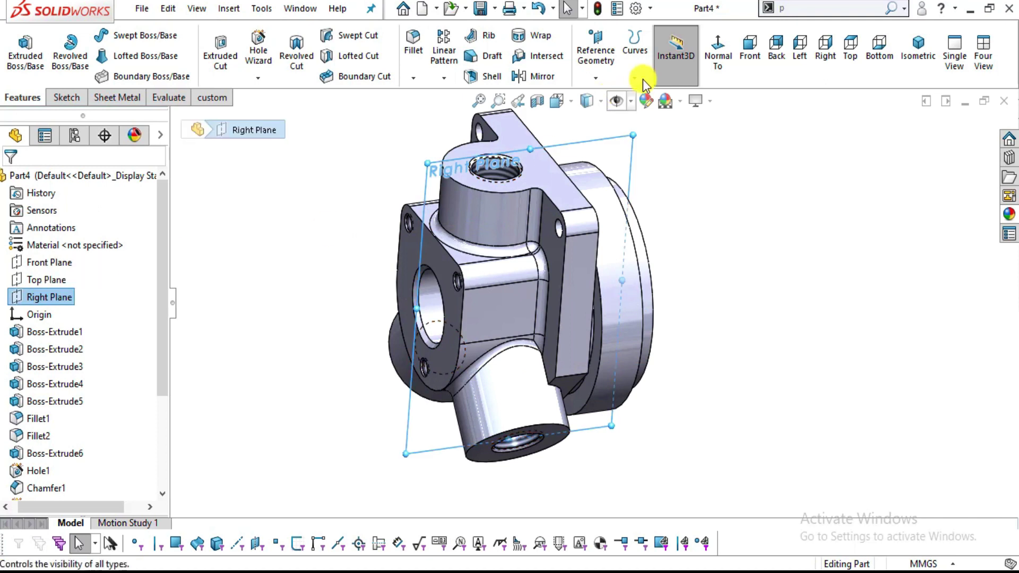
left_click(534, 101)
middle_click_drag(598, 228, 429, 257)
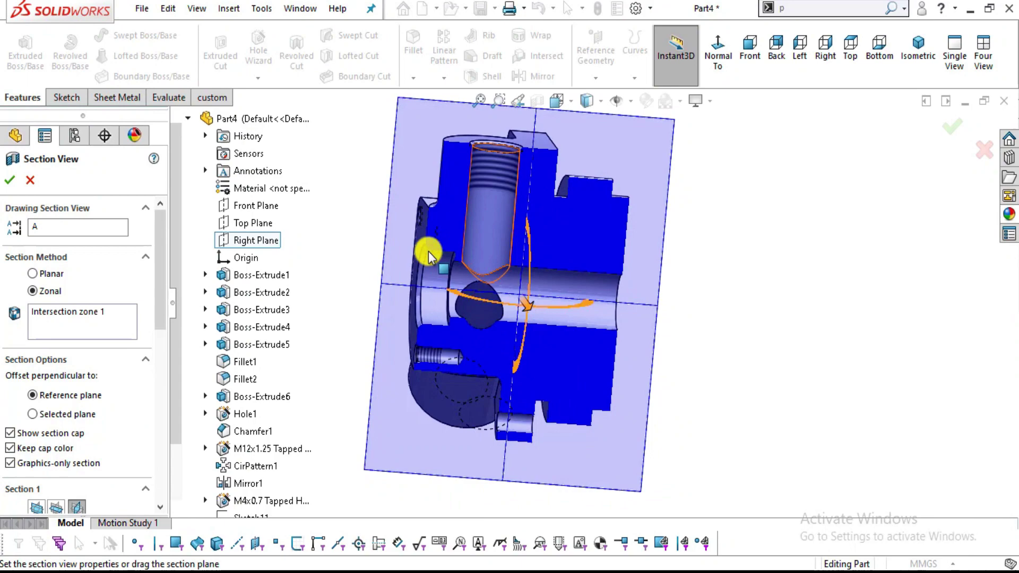
key("alt+Tab")
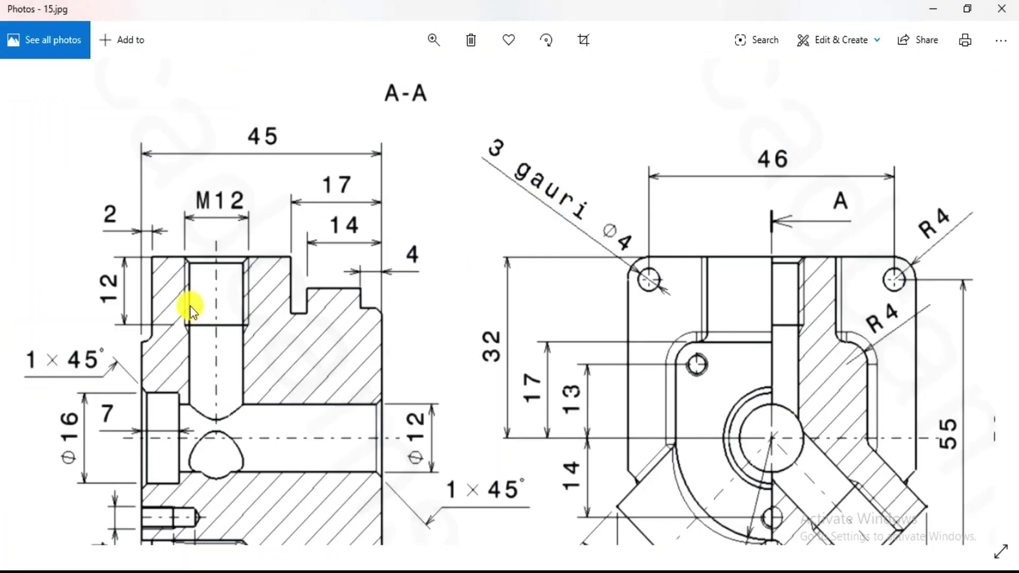
key("alt+Tab")
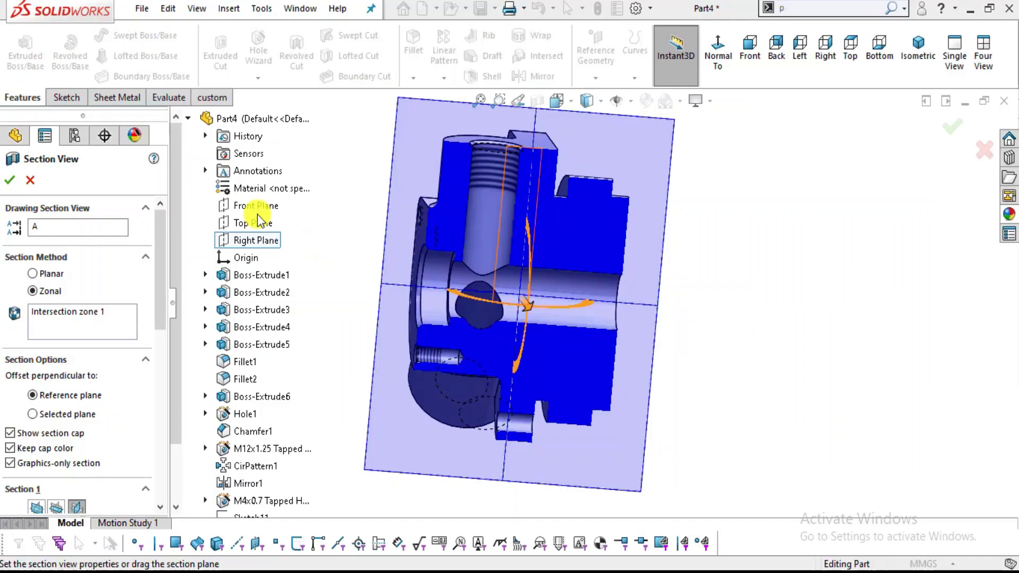
Discard the section preview and inspect the complete part from an angled view with the three-hole flange facing up.
left_click(31, 181)
middle_click_drag(728, 216, 591, 329)
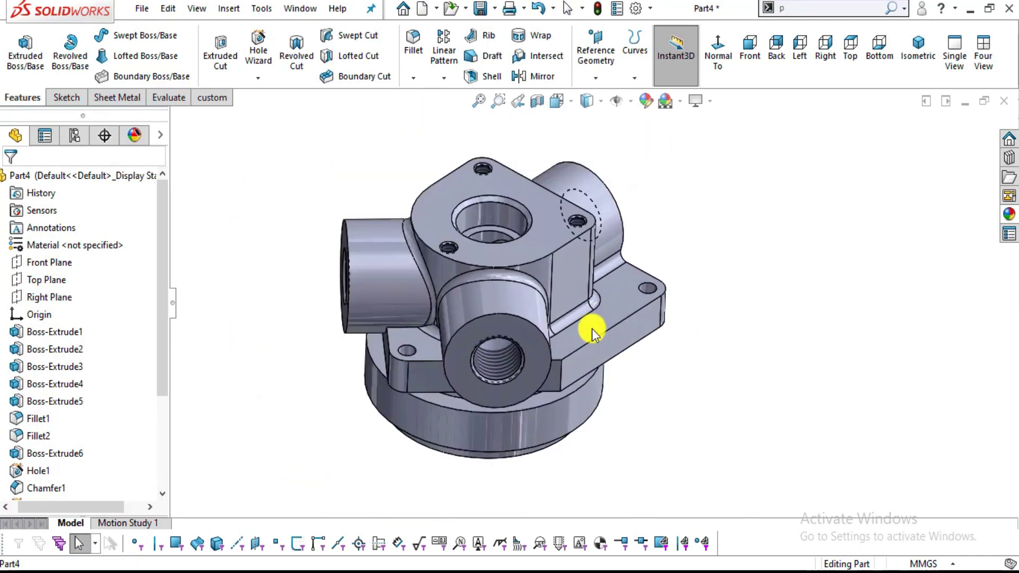
scroll(594, 276, "down", 3)
scroll(607, 348, "up", 3)
scroll(606, 339, "up", 3)
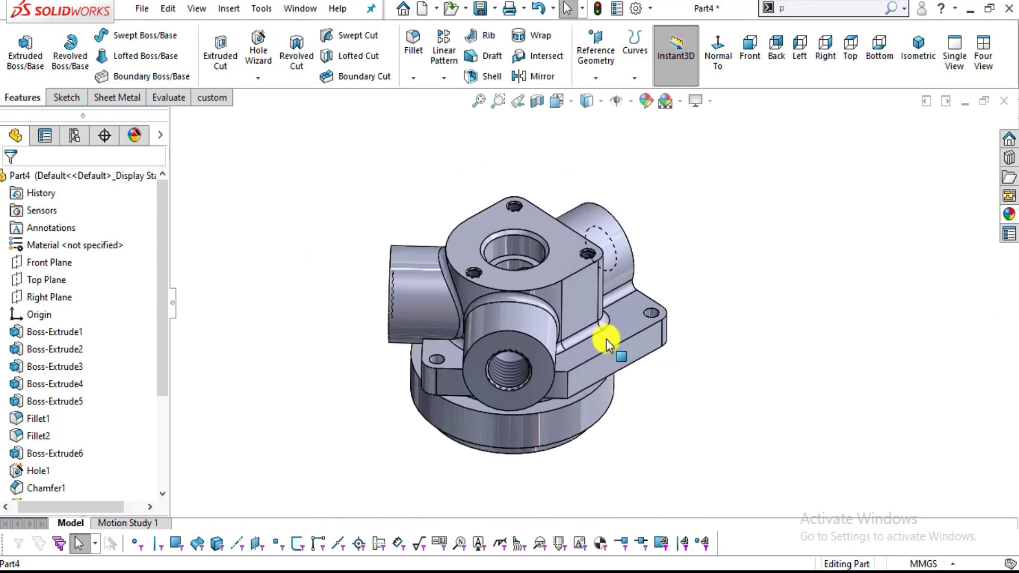
scroll(607, 339, "down", 3)
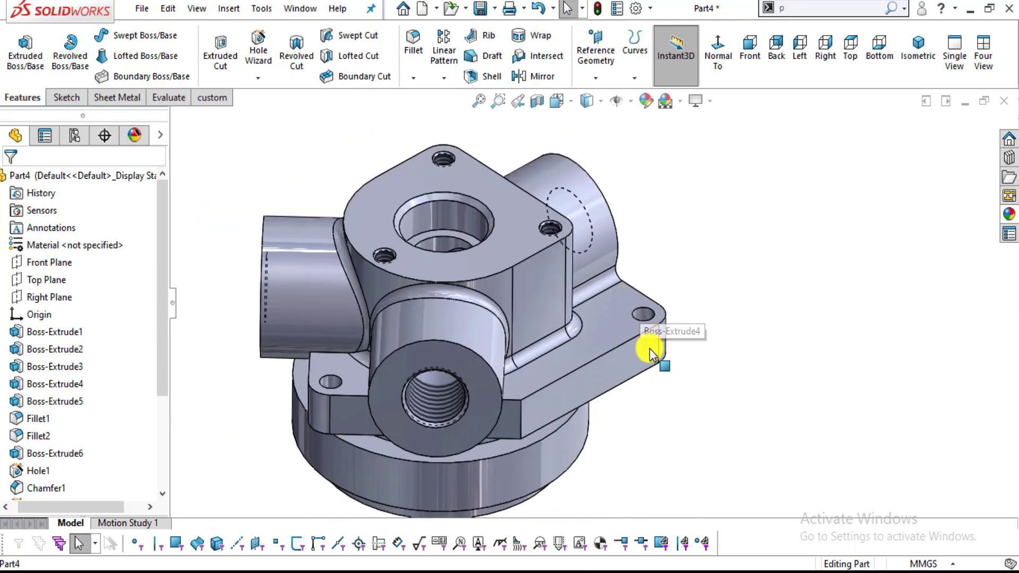